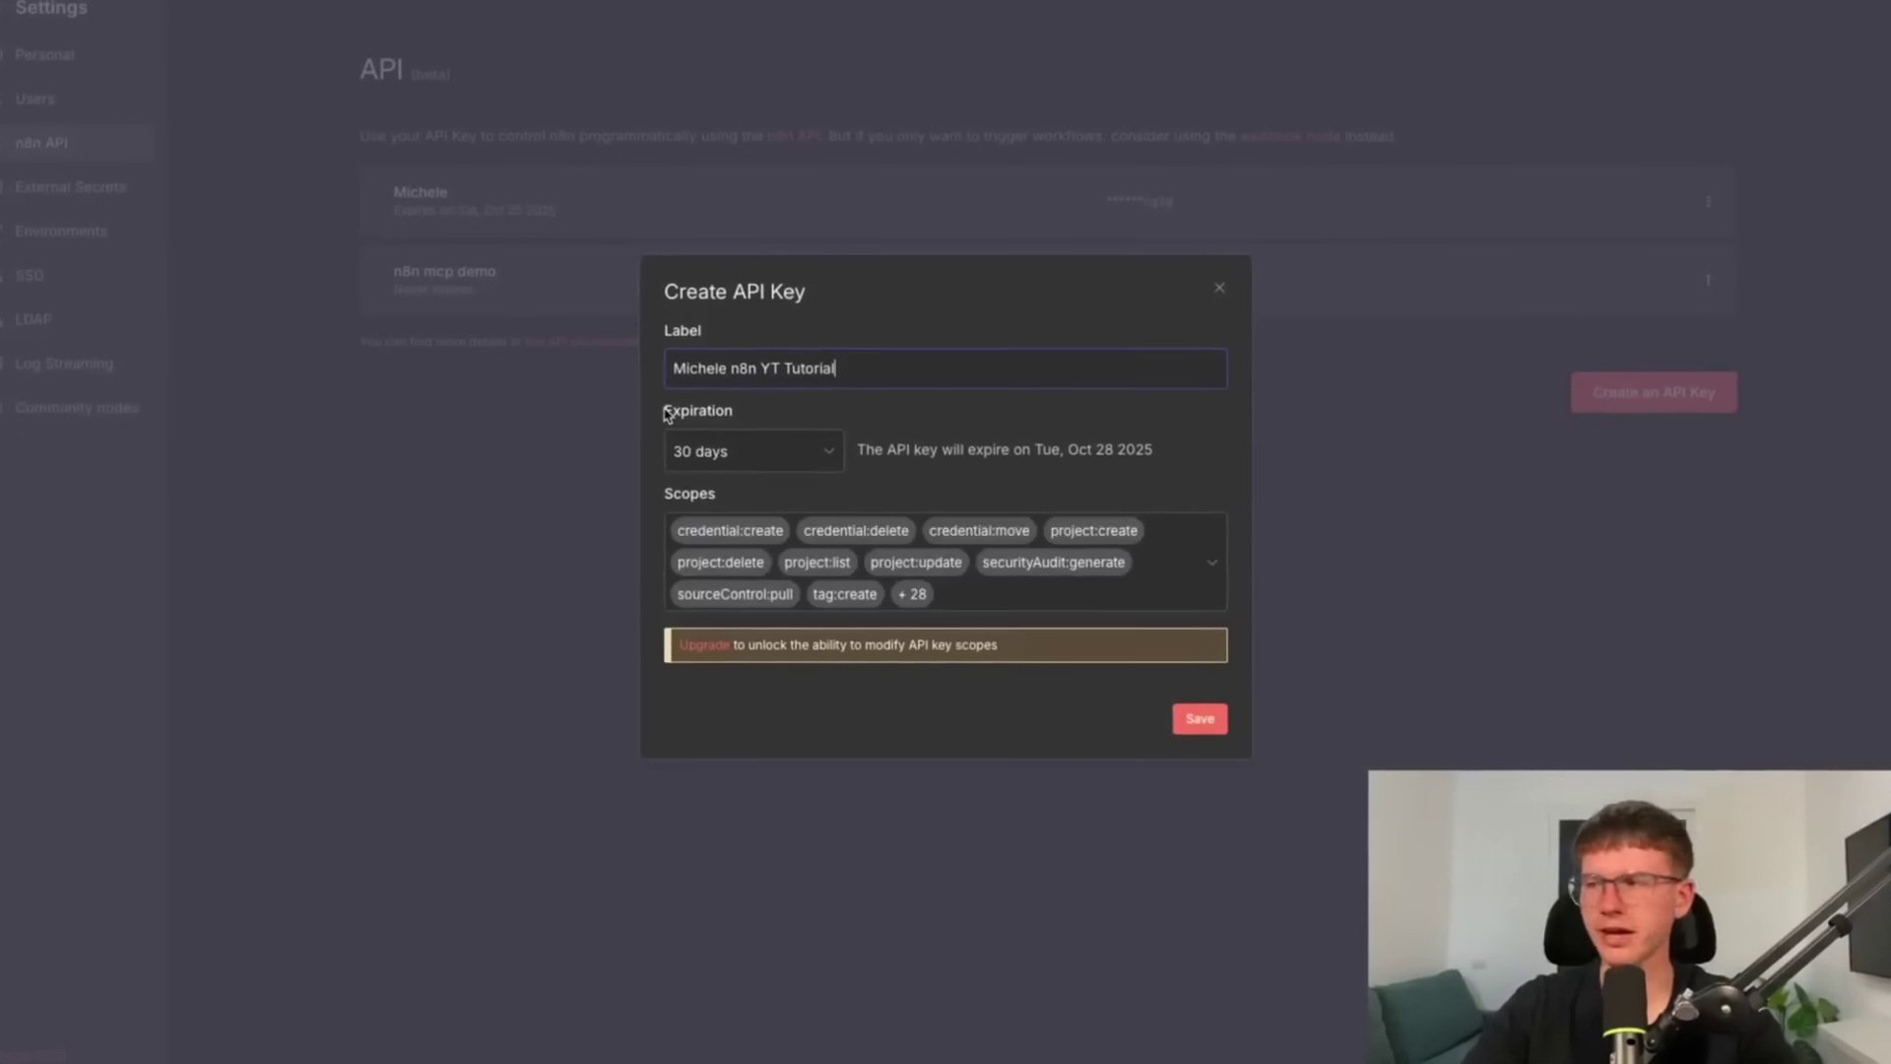
Open the Expiration dropdown to review the new API key's expiry periods
left_click(748, 451)
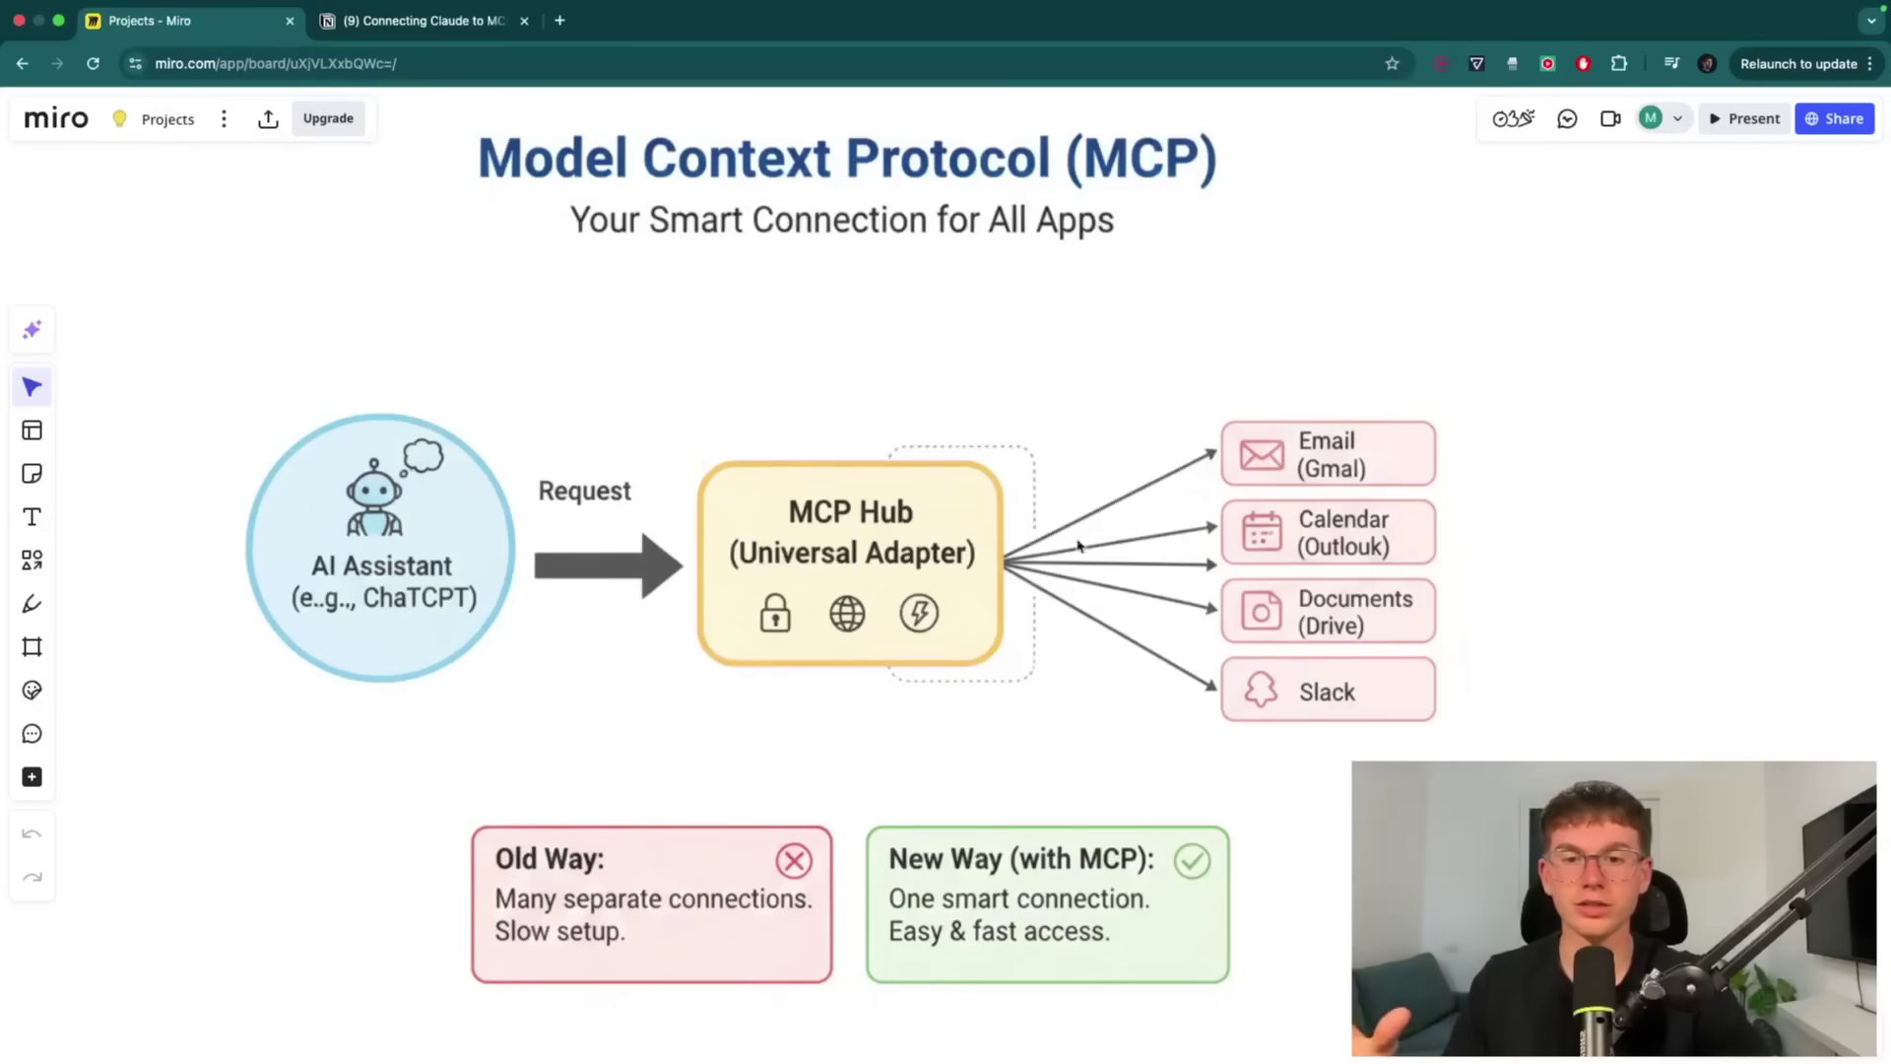
Switch to the Notion page 'Connecting Claude to MCP'
left_click(386, 31)
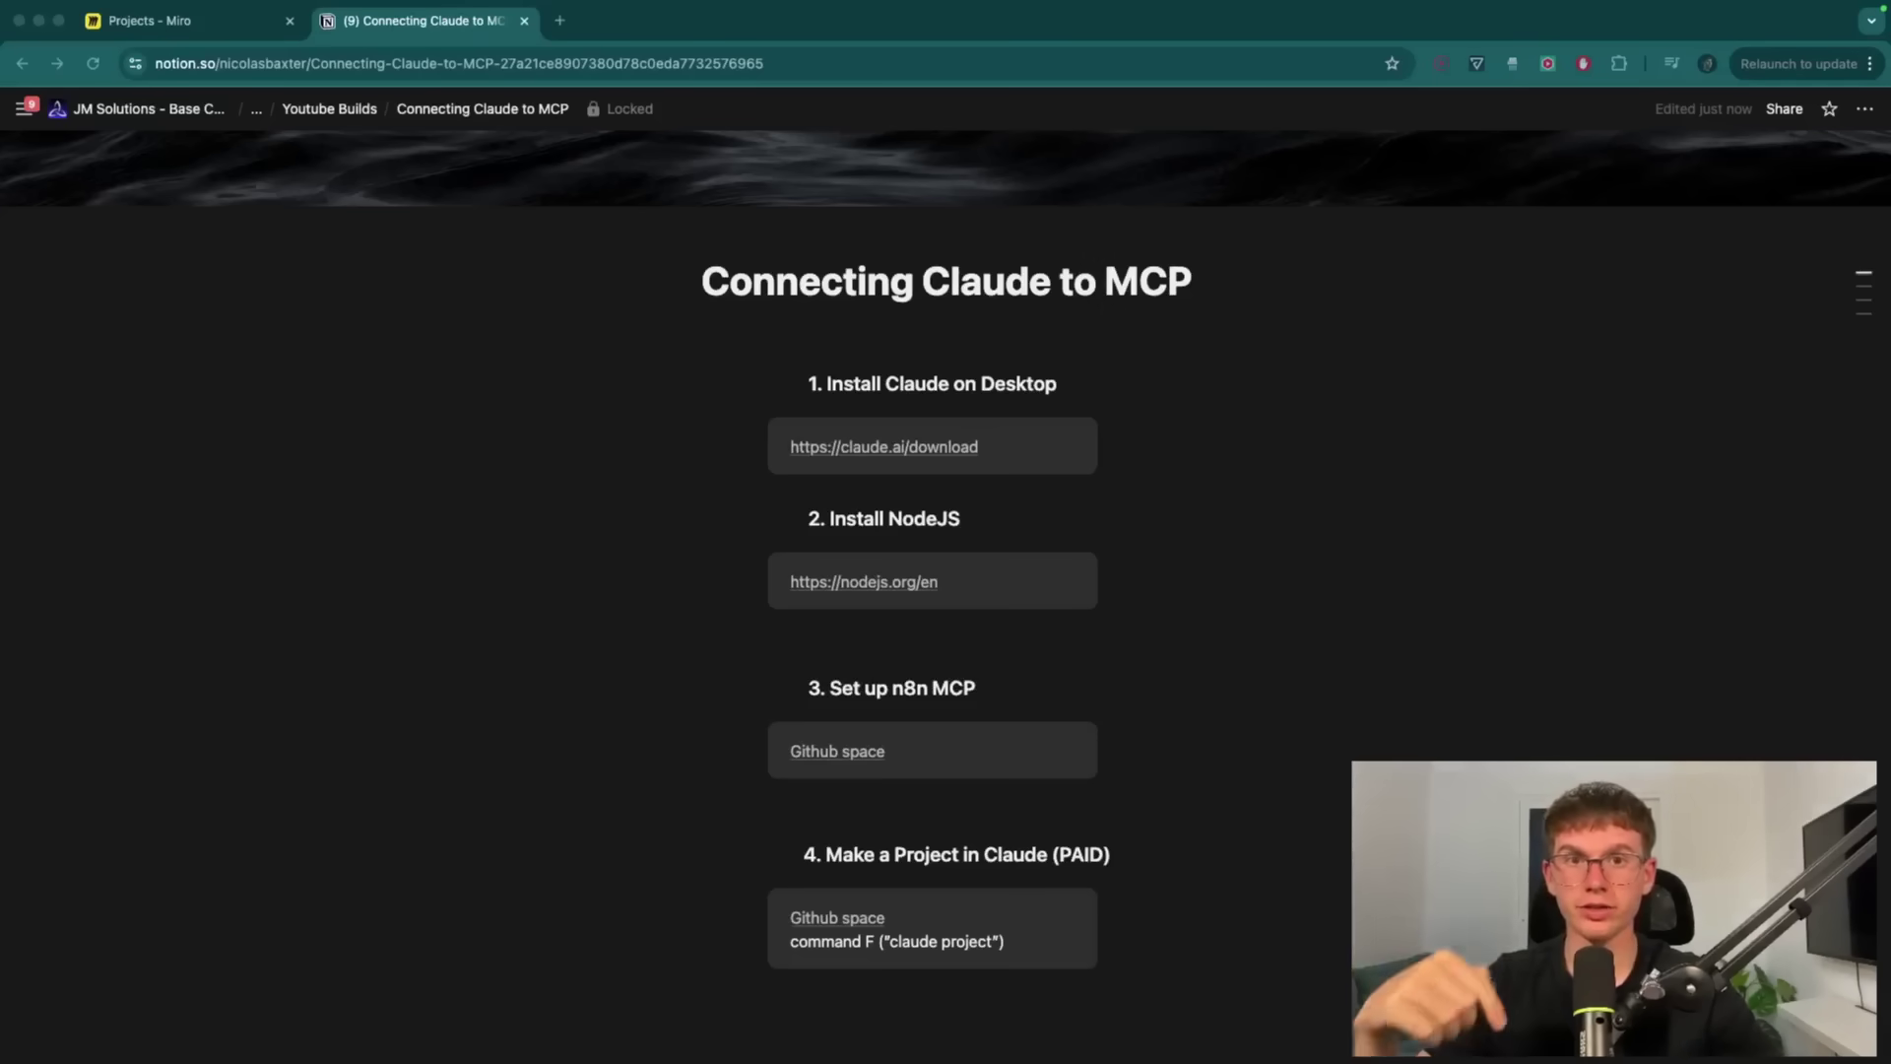
Download the Claude macOS installer, Claude (2).dmg, from claude.ai/download
left_click(1148, 420)
left_click(891, 453)
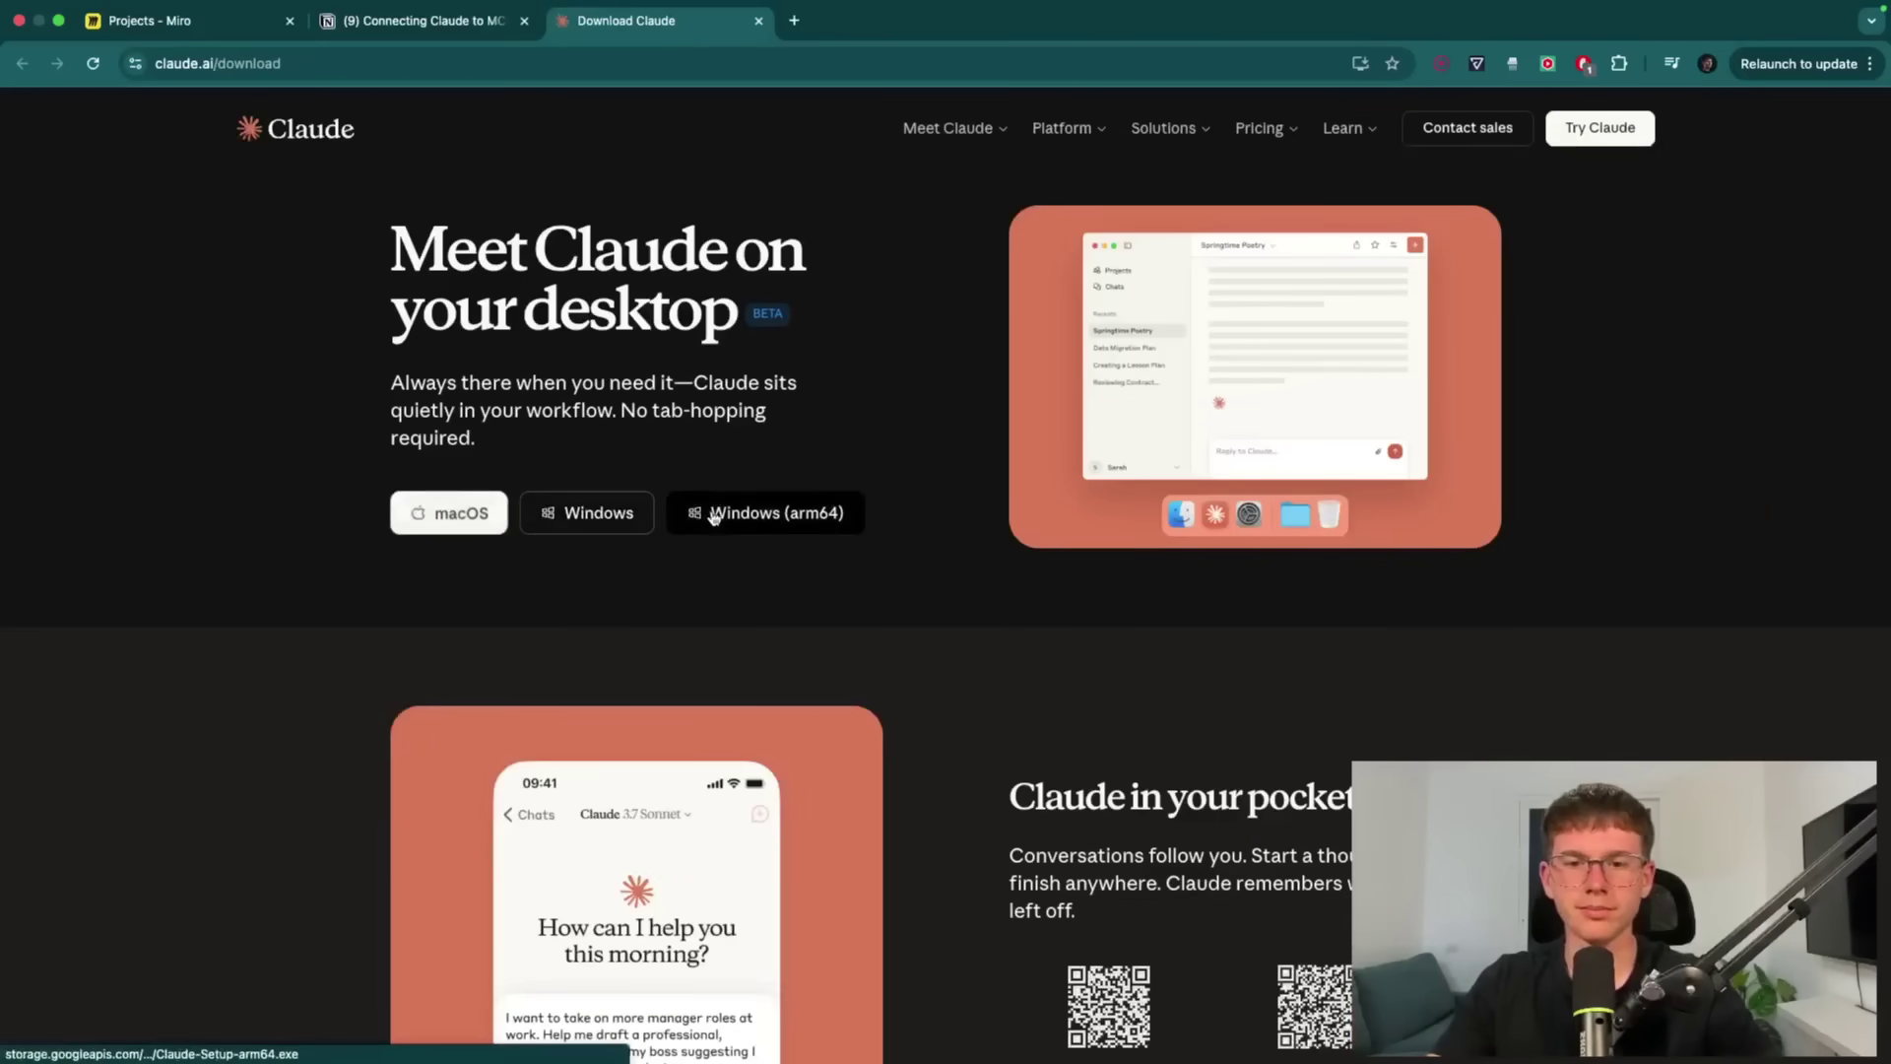
left_click(434, 514)
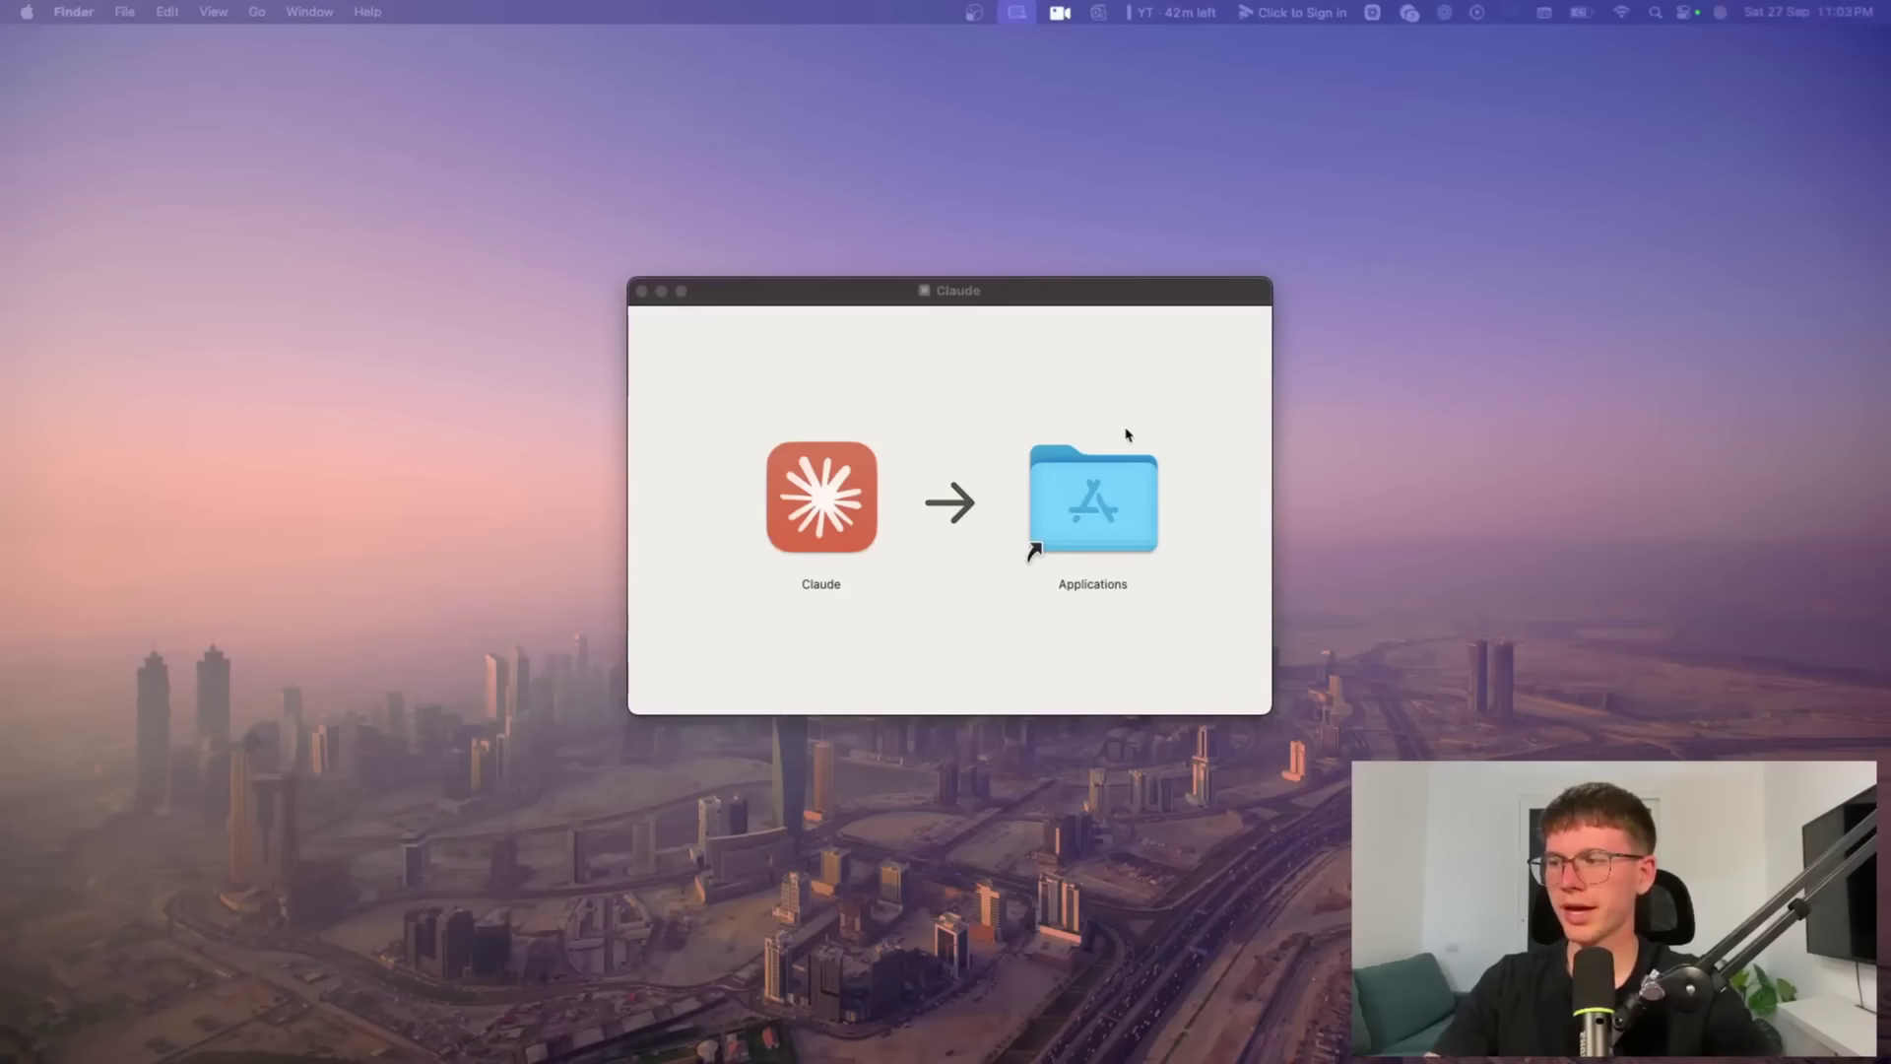
Install Claude into Applications, sign in with a Google account, and skip the Quick Entry intro
left_click_drag(834, 481, 1094, 473)
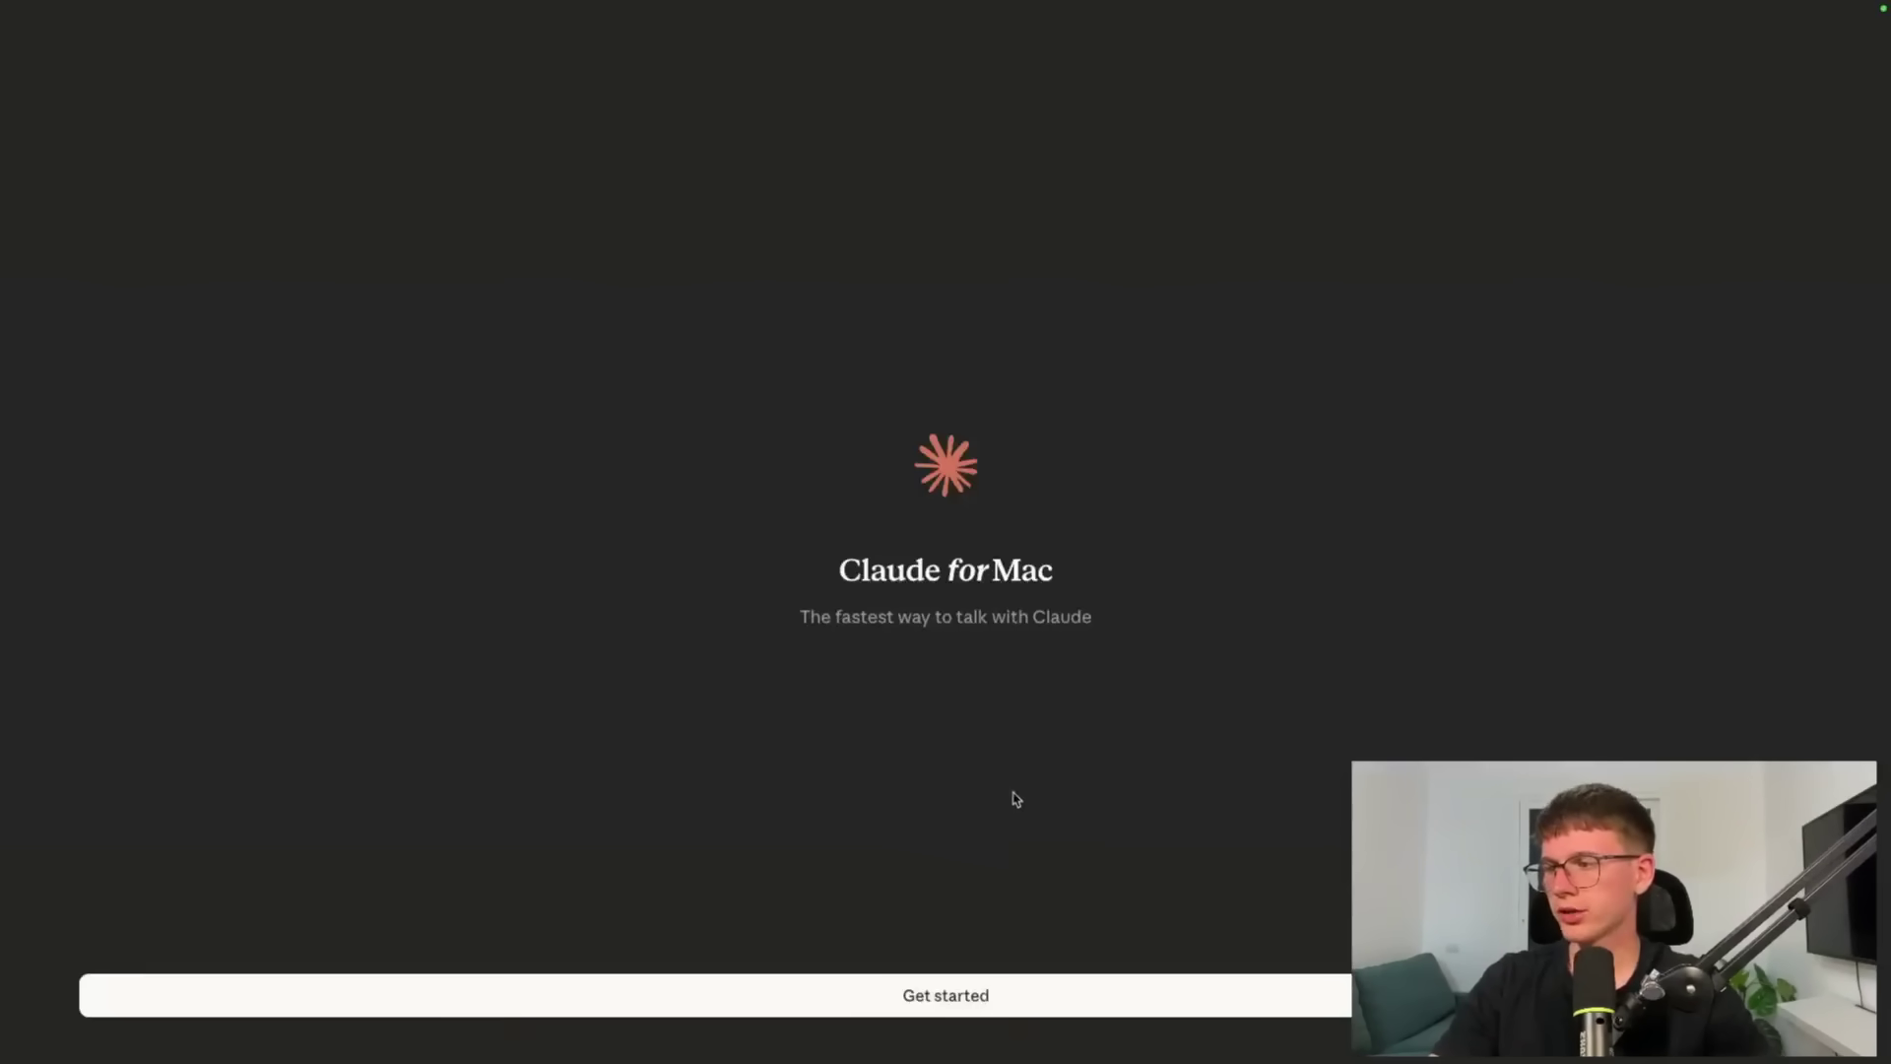
left_click(941, 997)
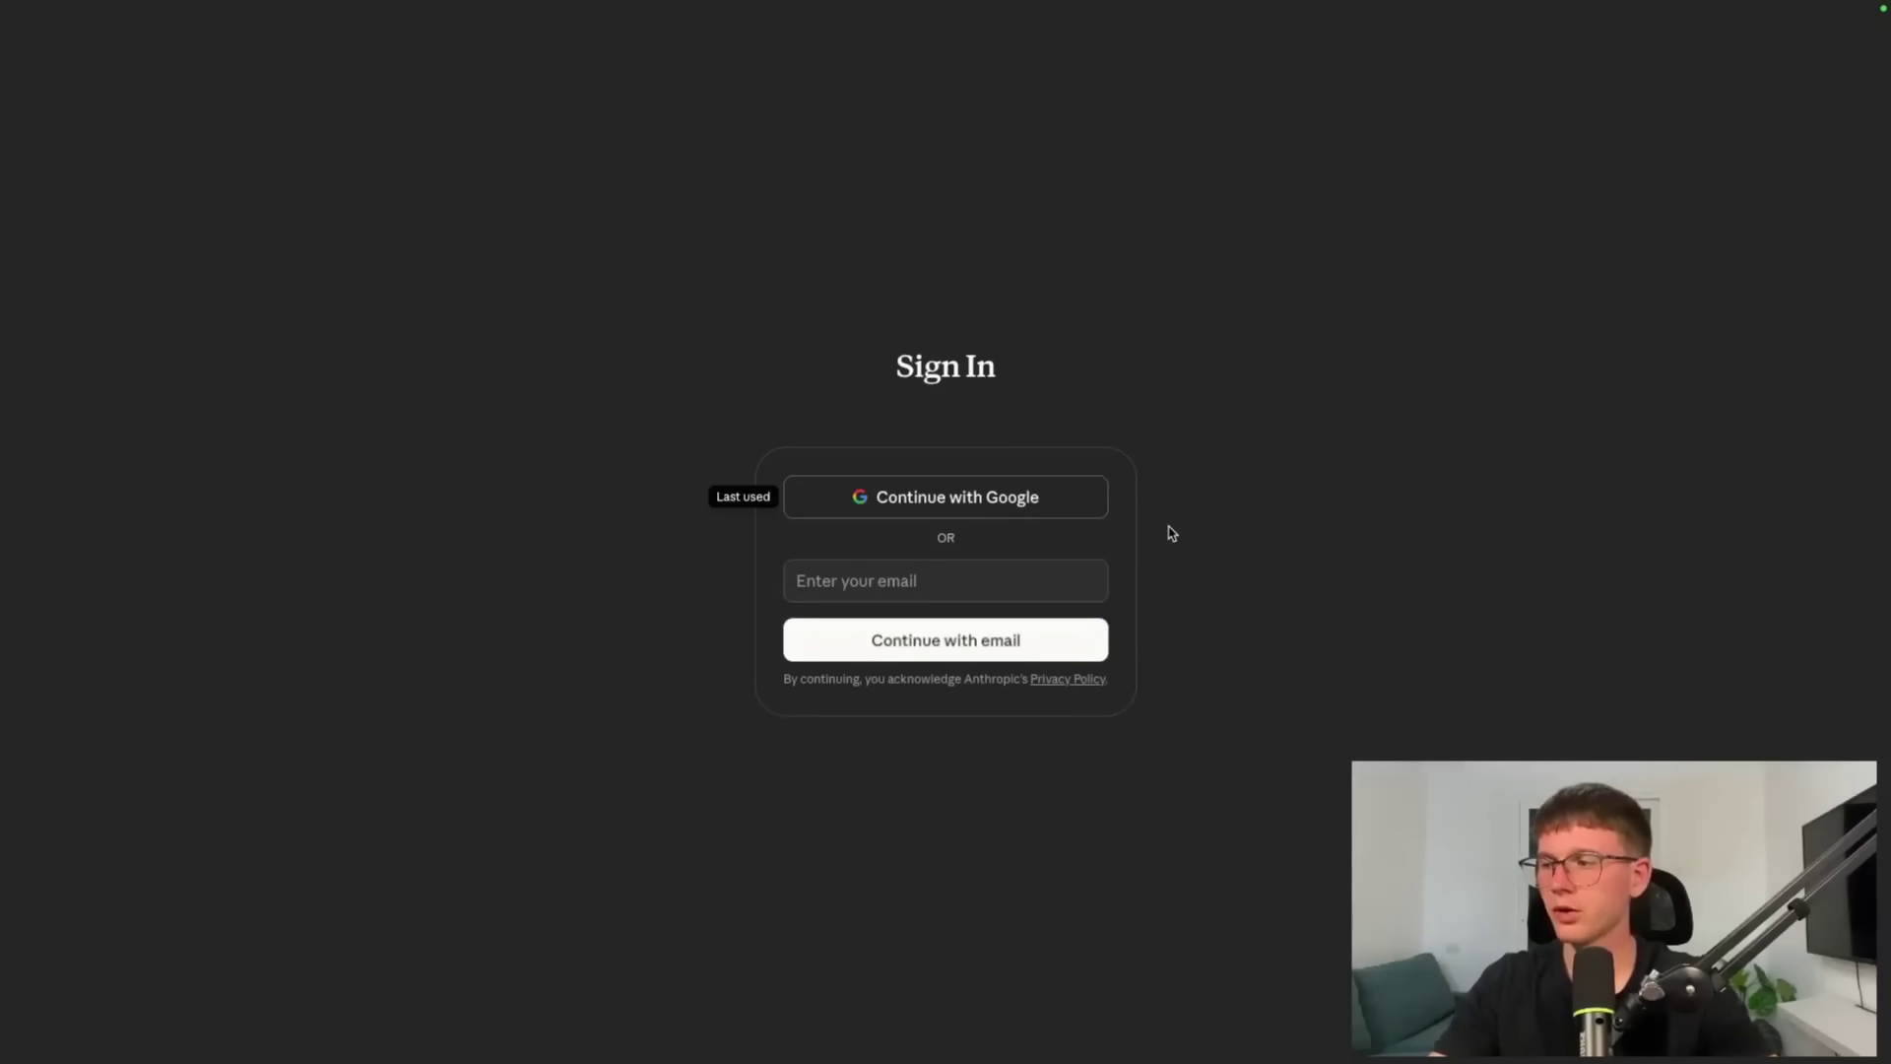
left_click(1018, 499)
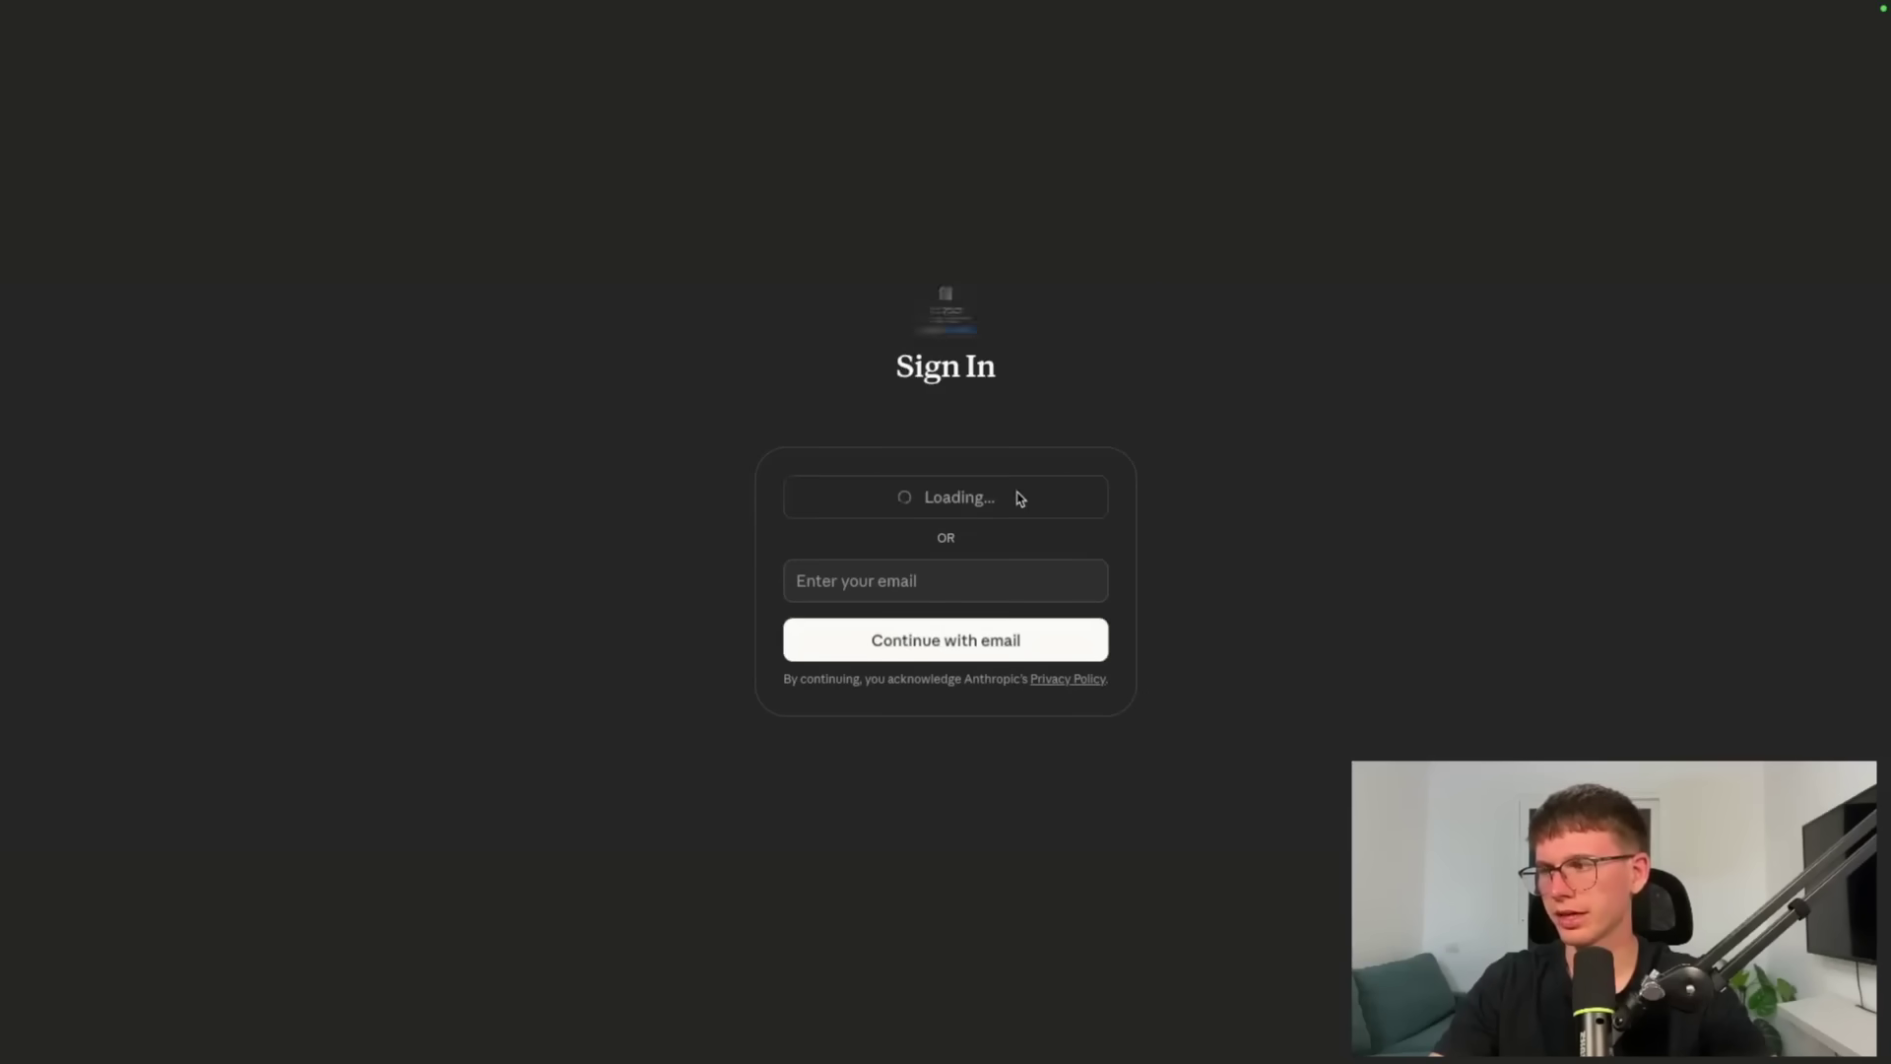
left_click(1018, 408)
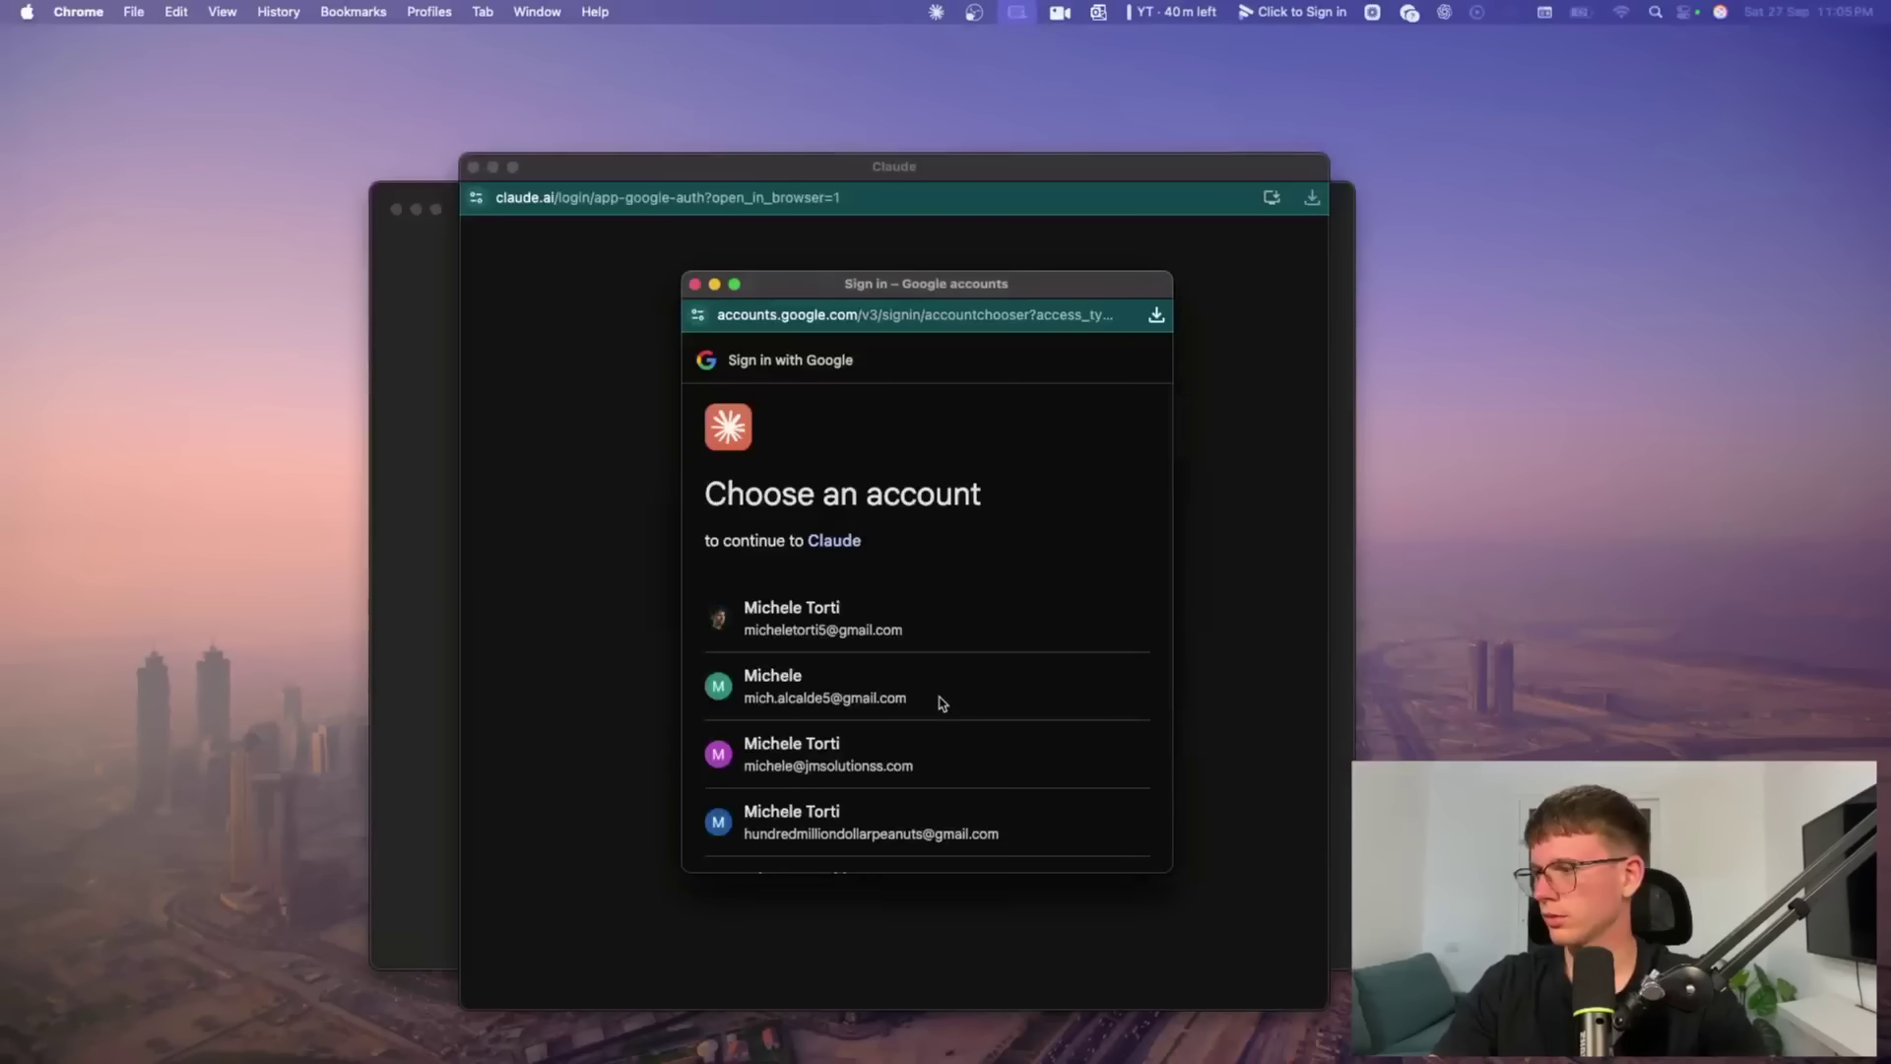
left_click(889, 692)
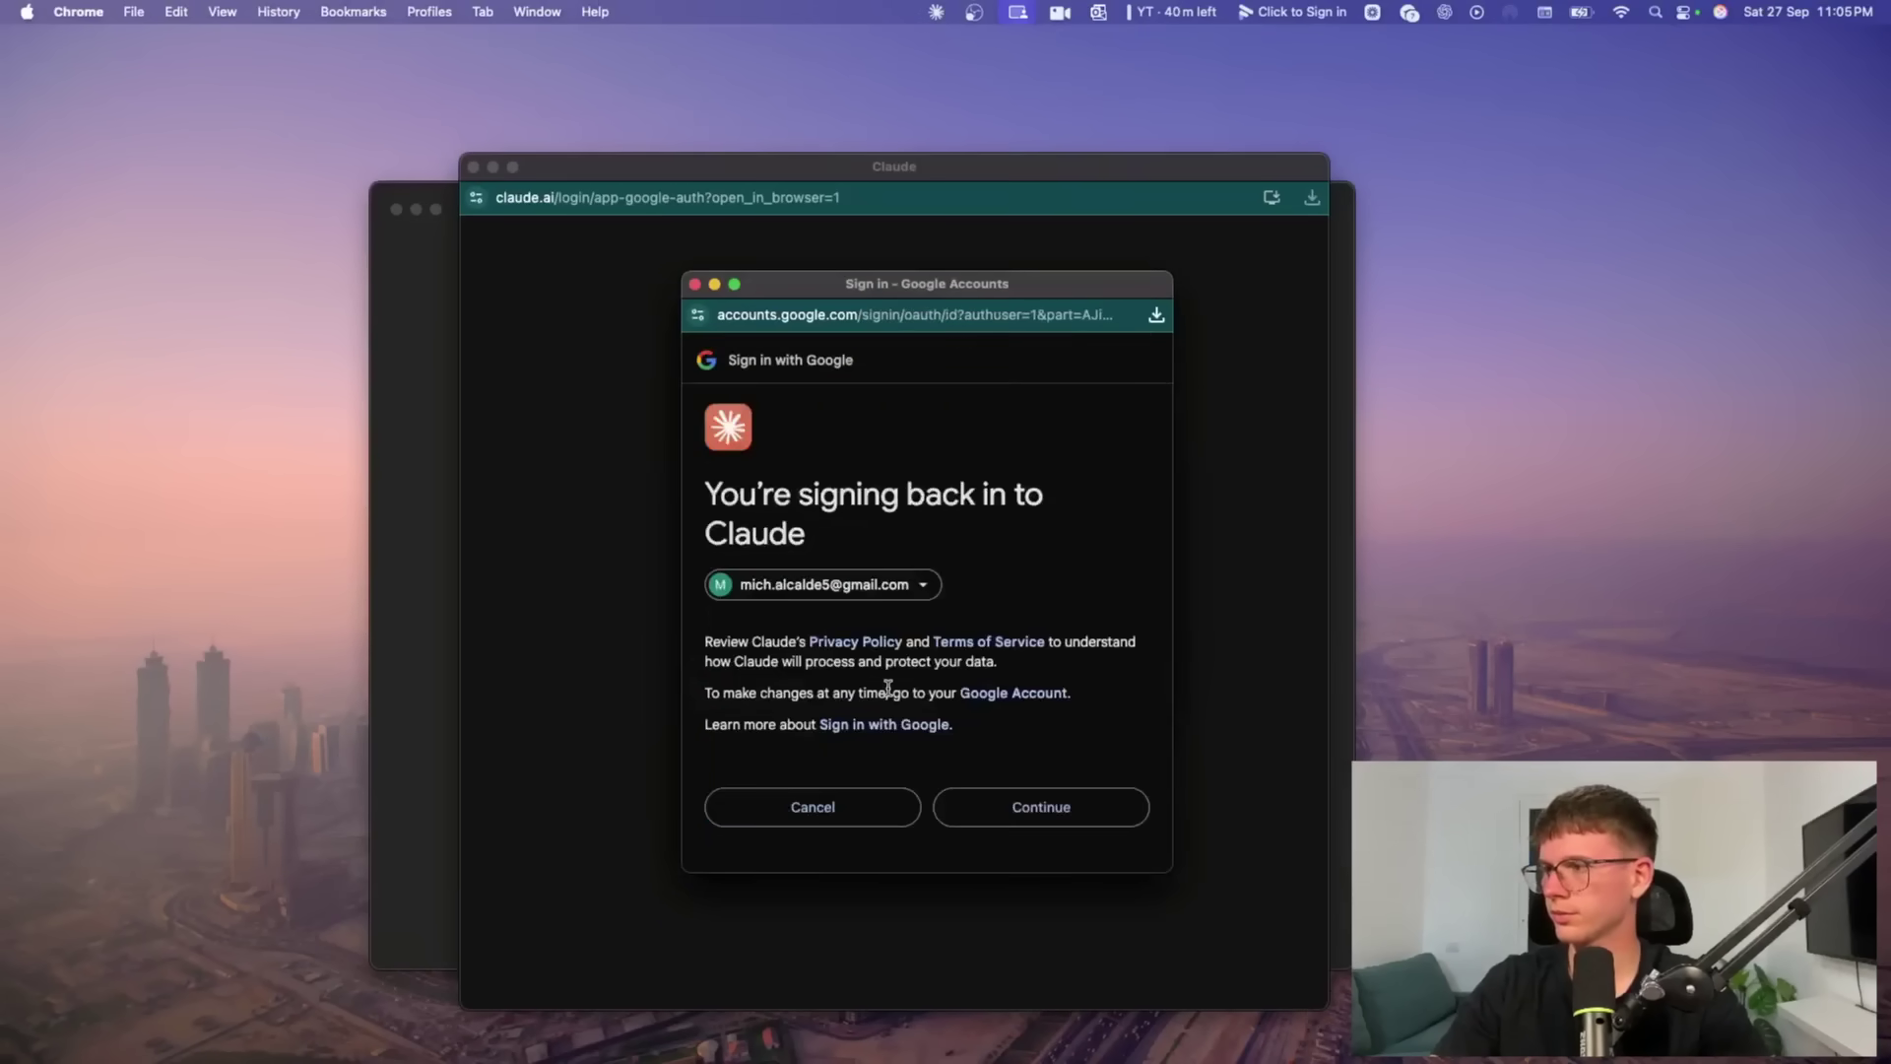
left_click(1029, 814)
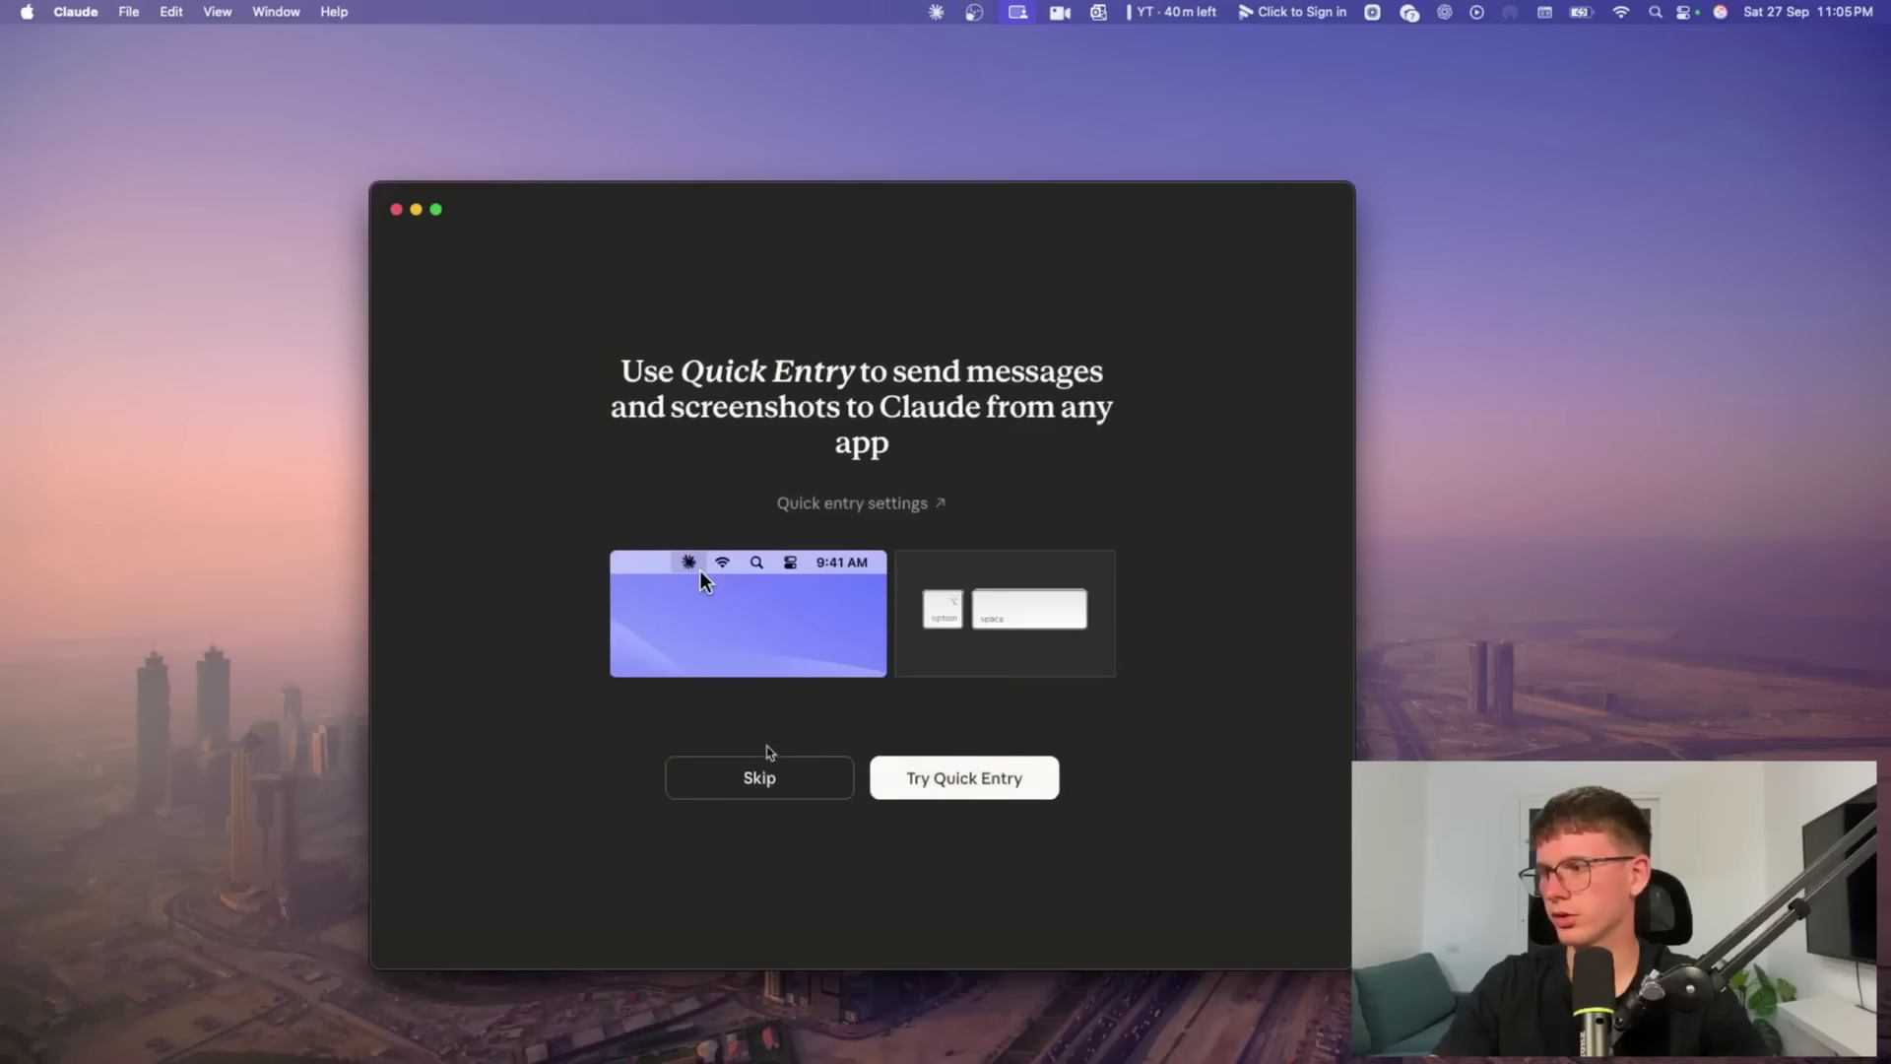
left_click(773, 778)
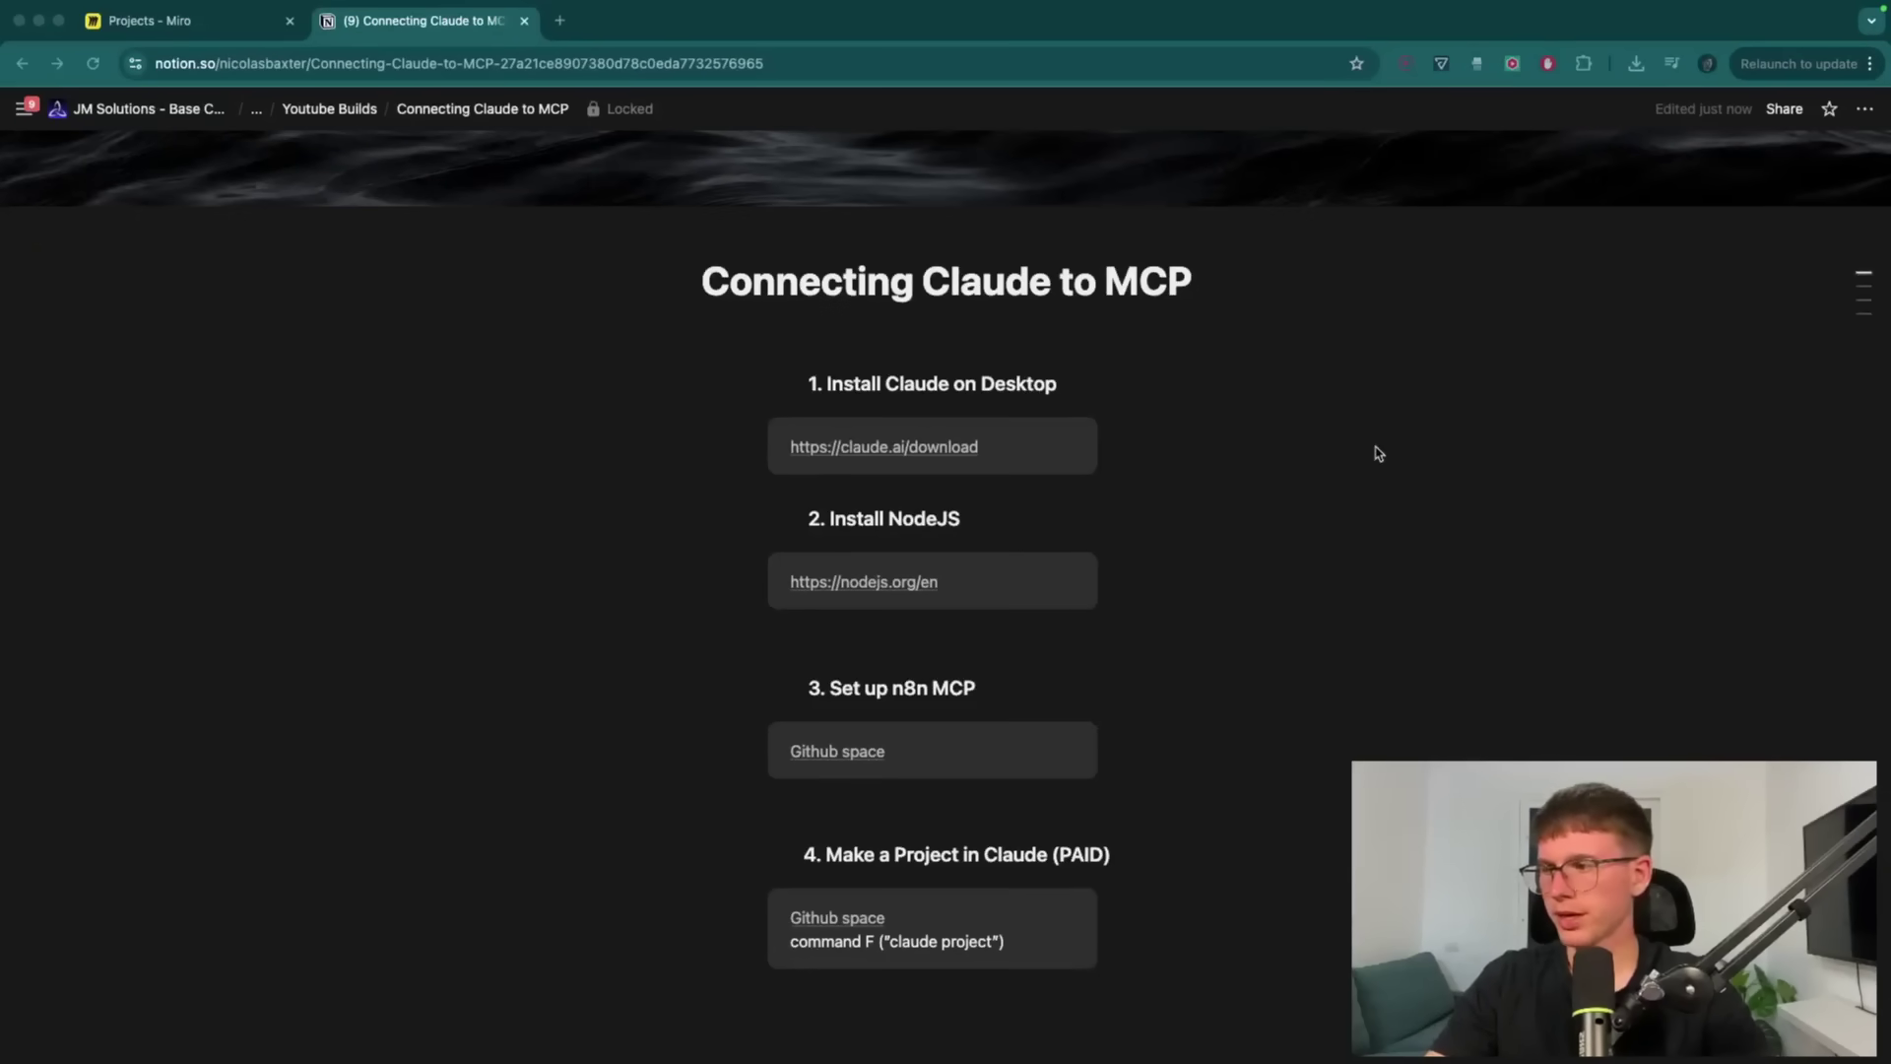
Download the Node.js v22.20.0 LTS macOS installer (.pkg) from nodejs.org
left_click(883, 583)
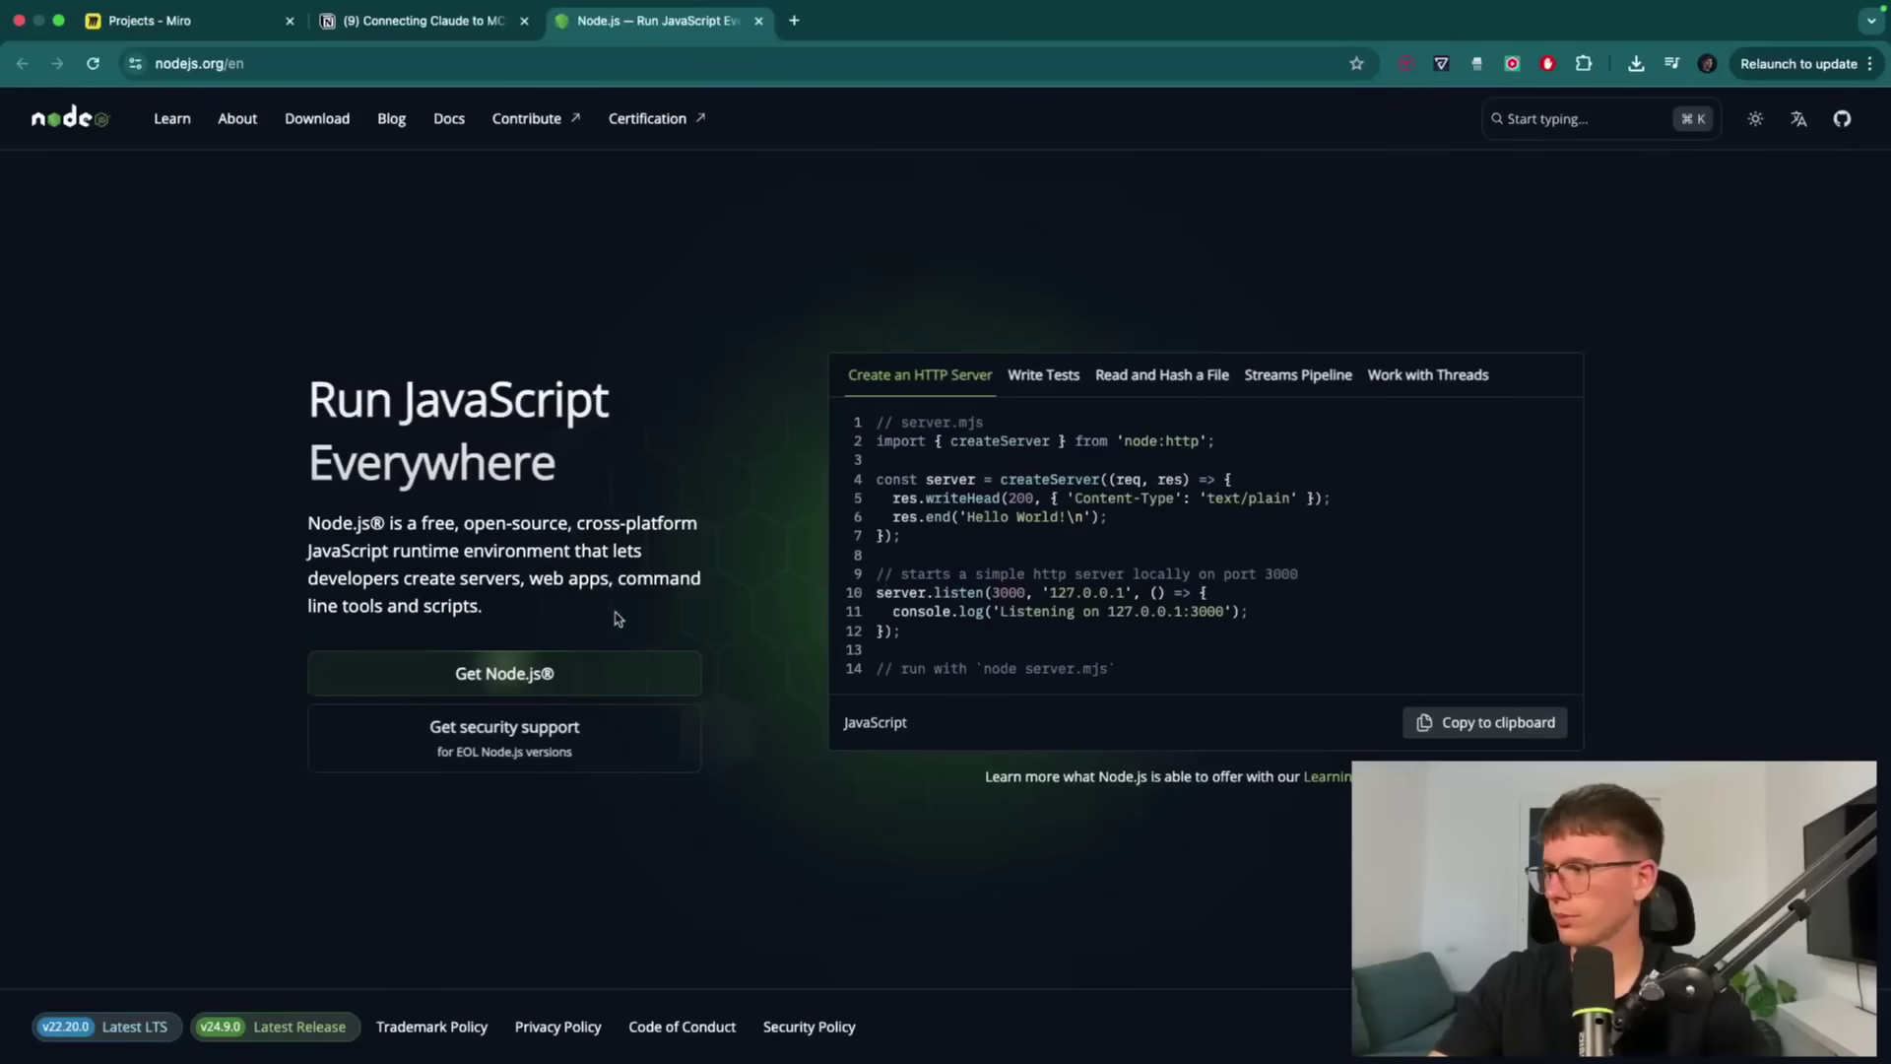
left_click(475, 678)
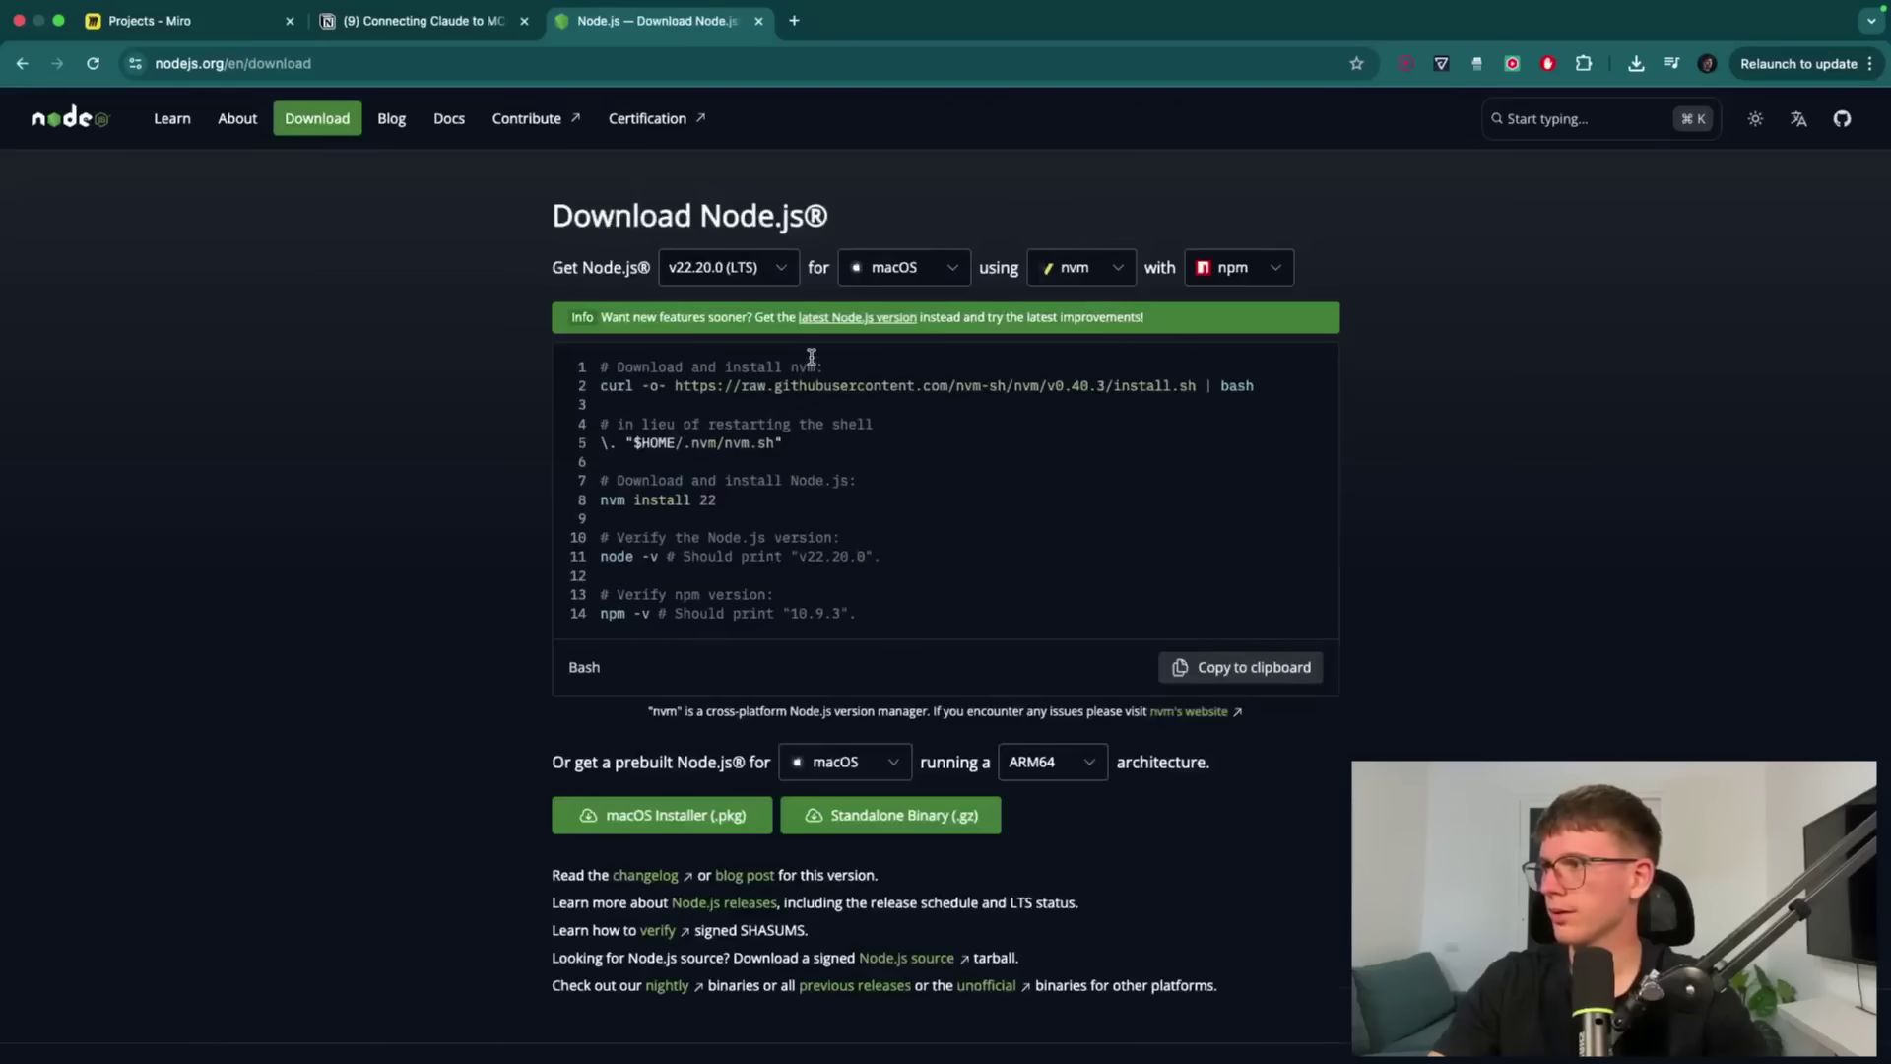
left_click(890, 277)
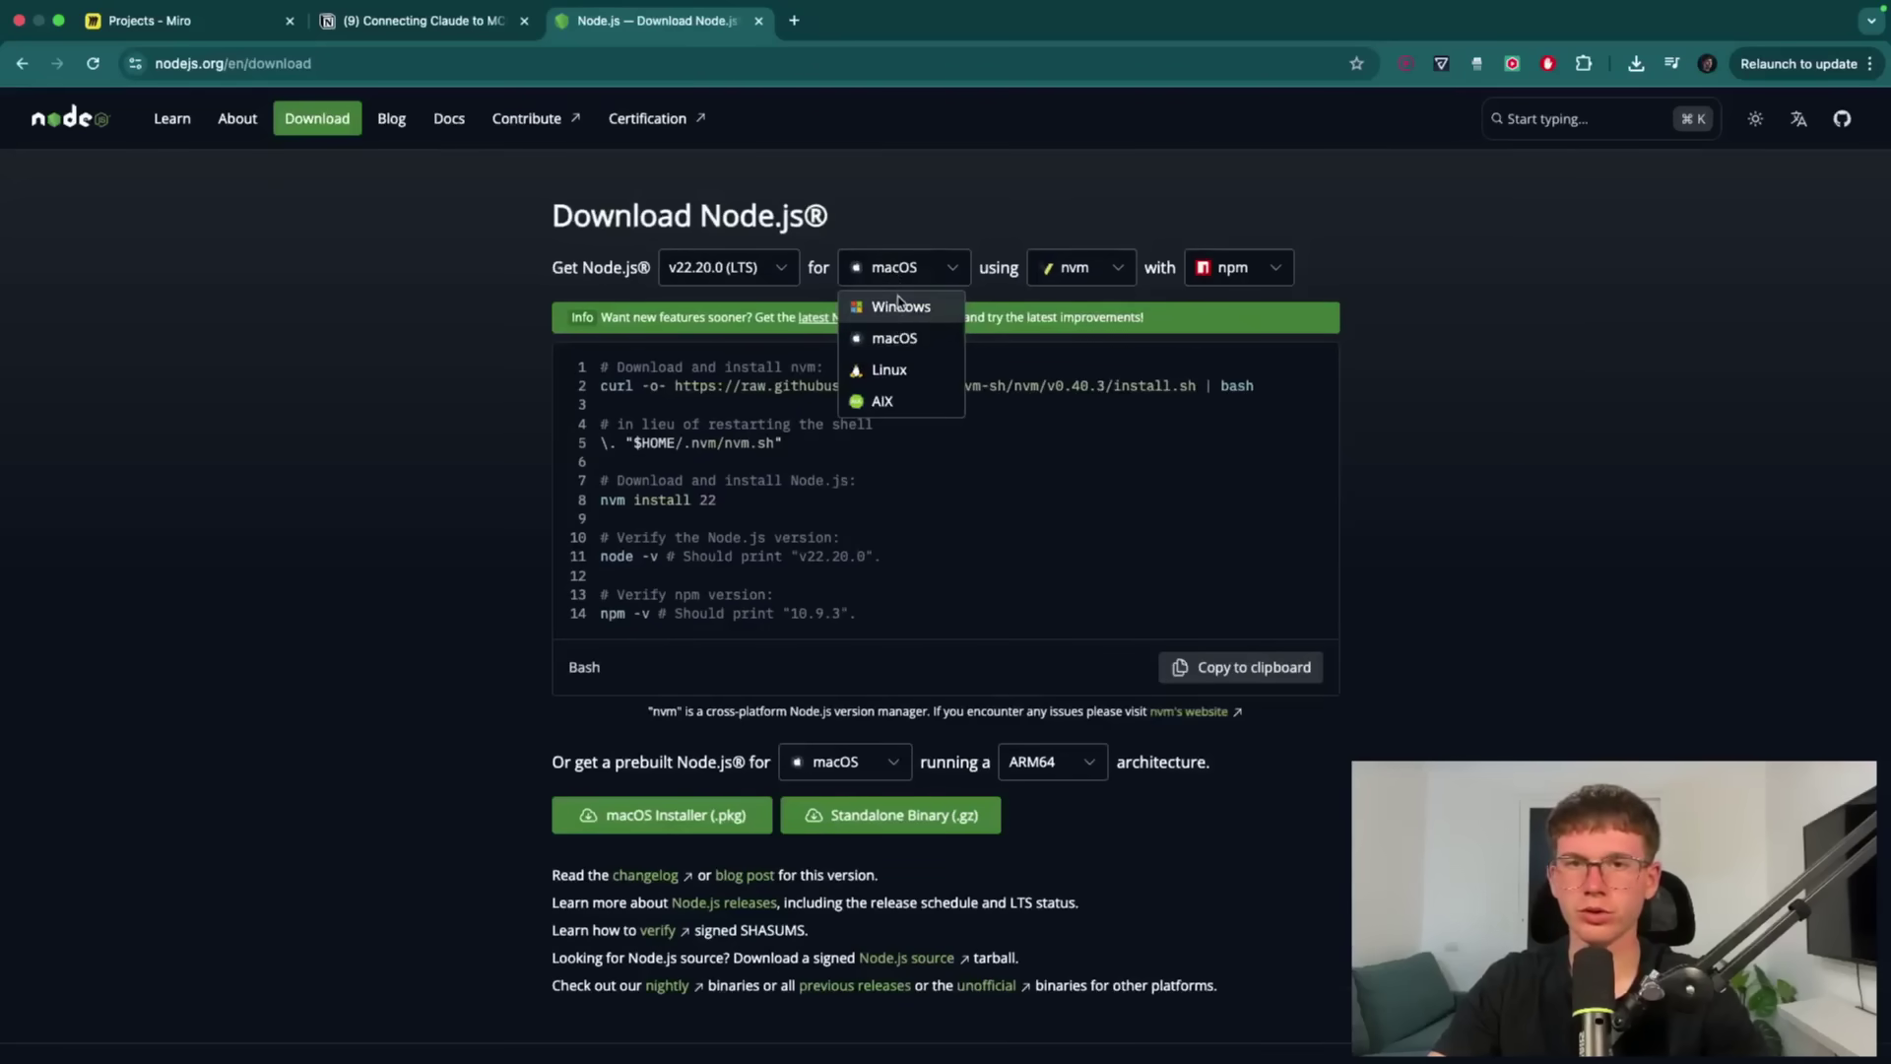
left_click(949, 239)
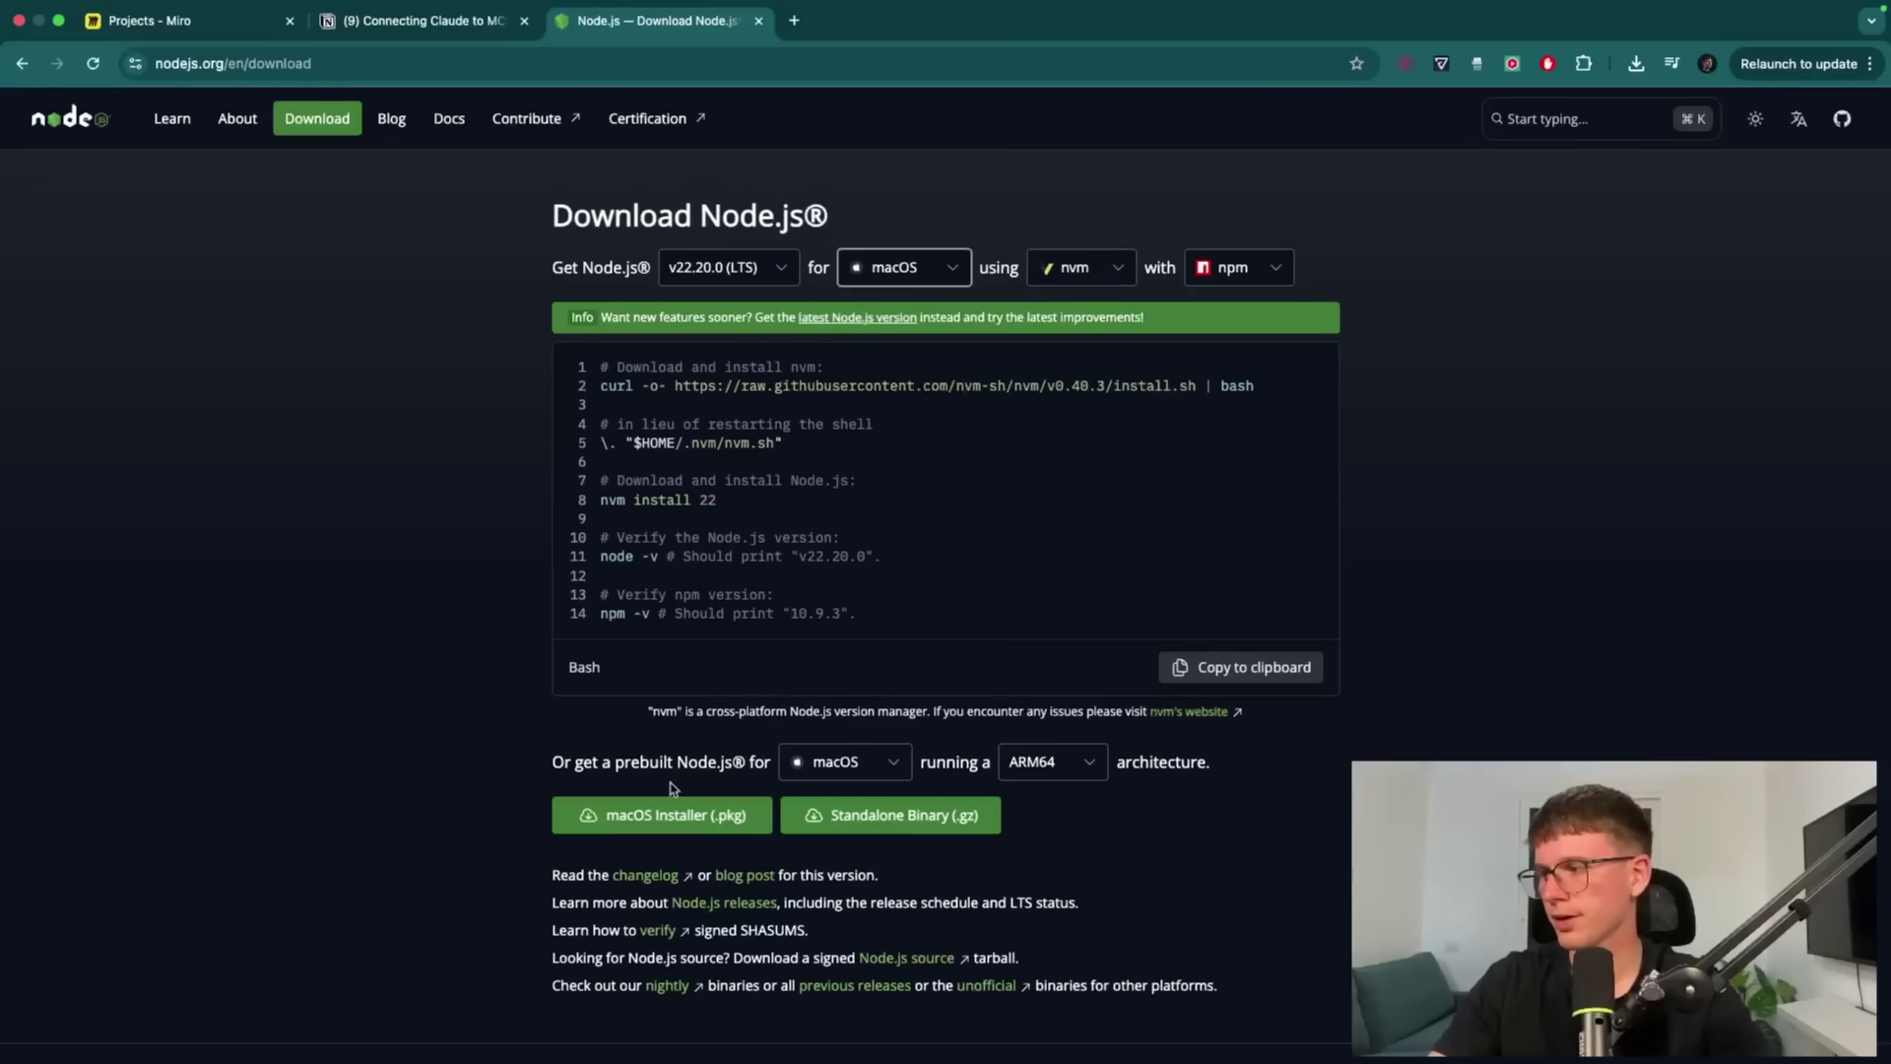
left_click(666, 823)
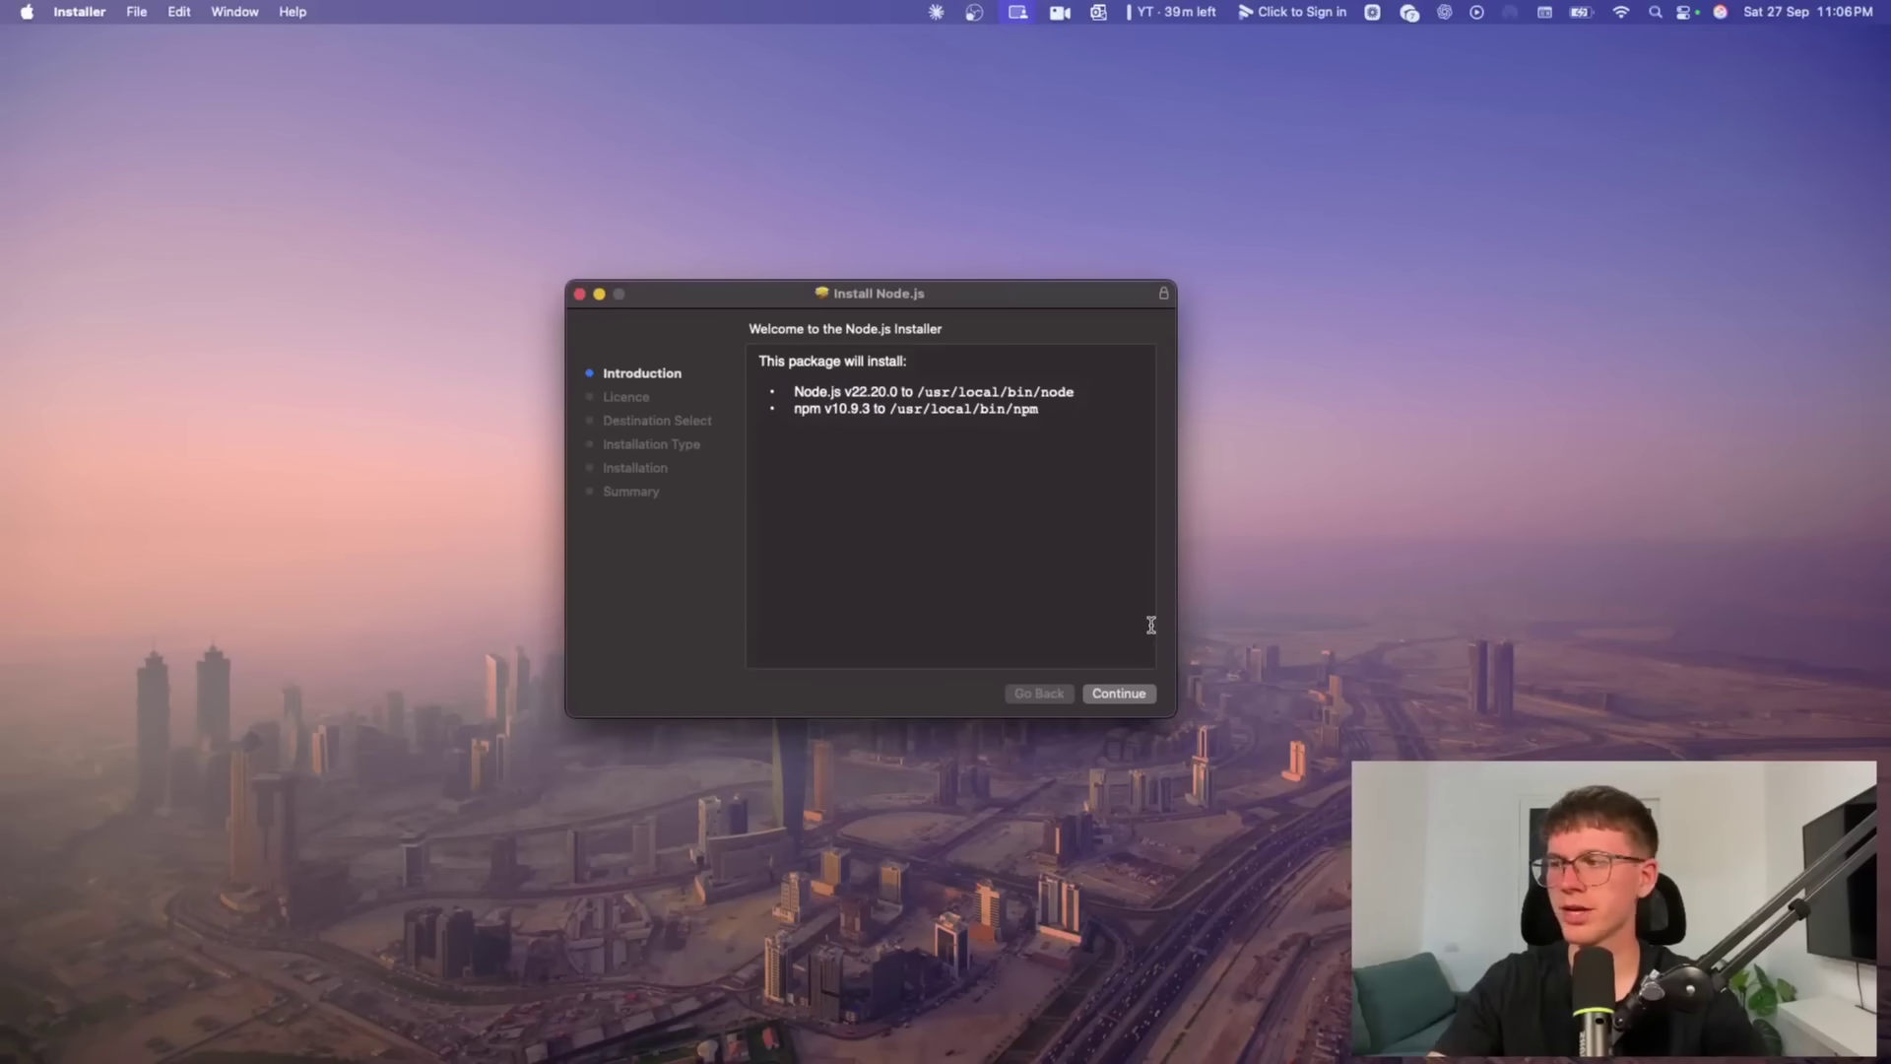
Continue past the Node.js installer introduction and agree to its licence
left_click(1119, 695)
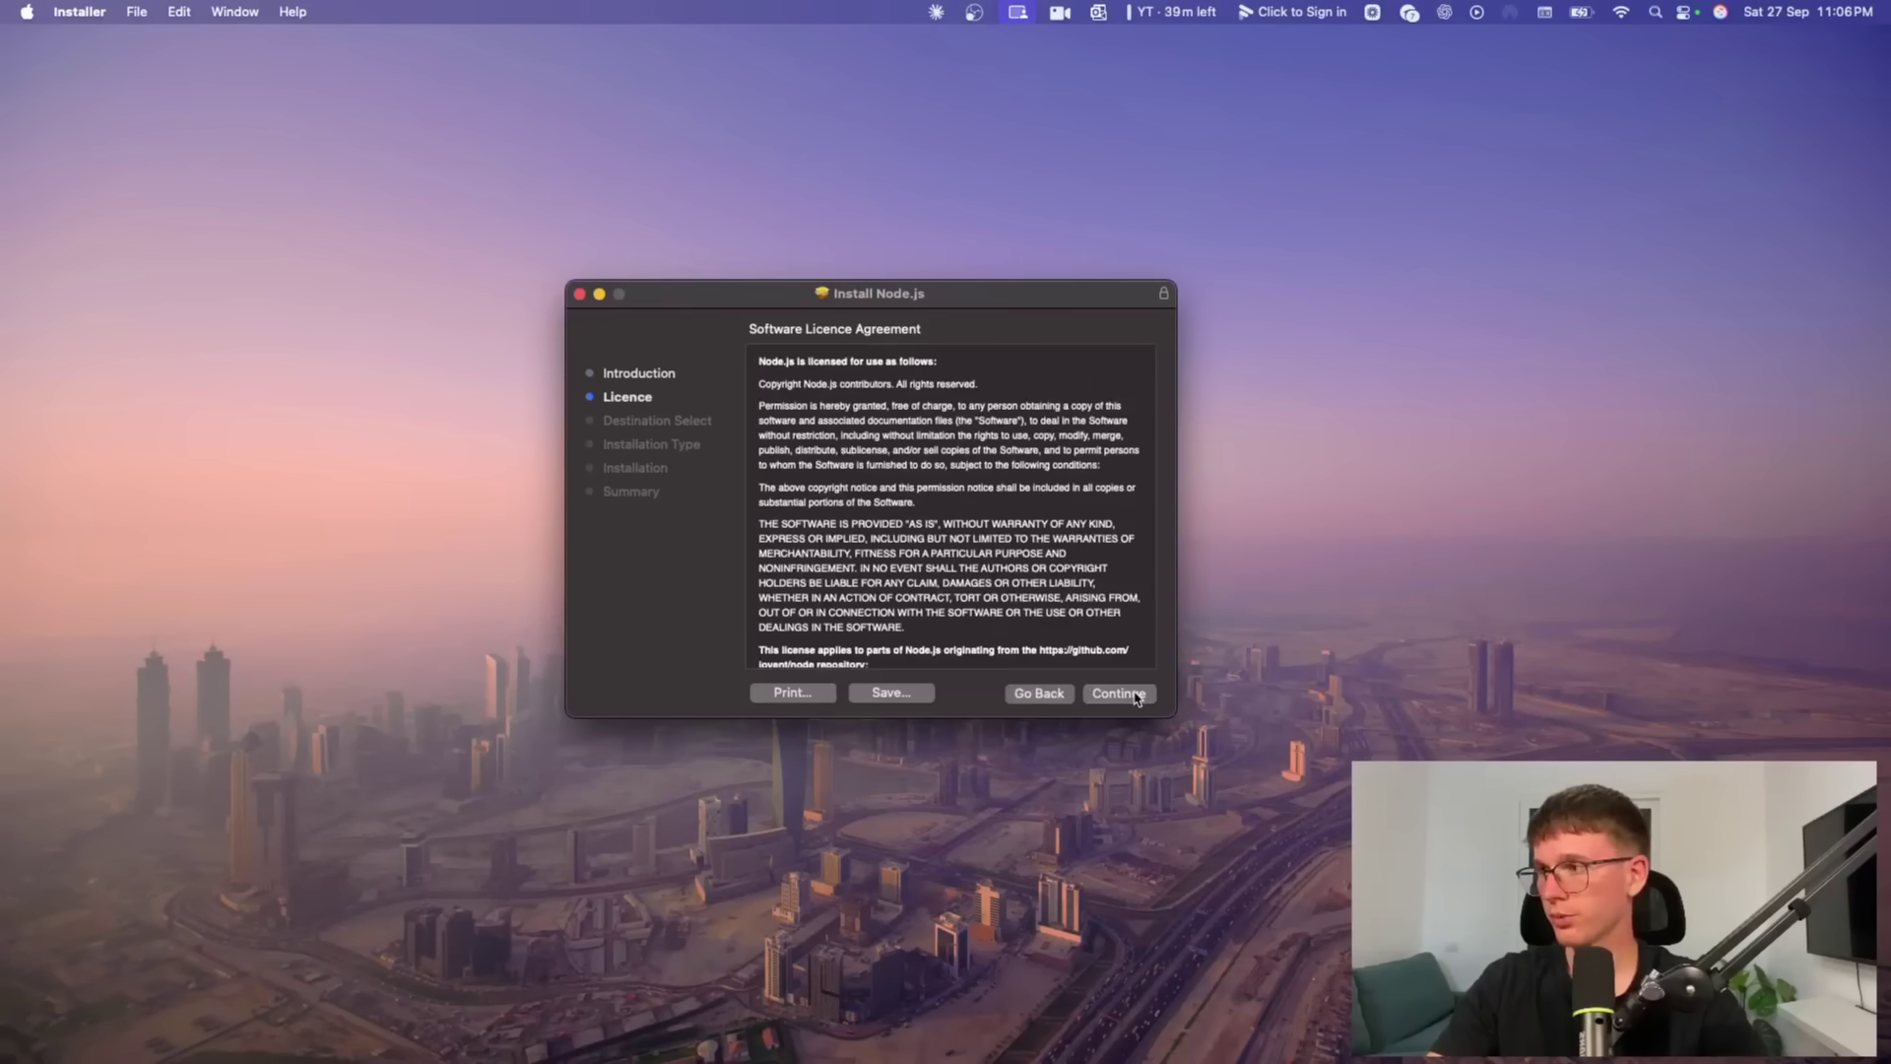
left_click(1133, 698)
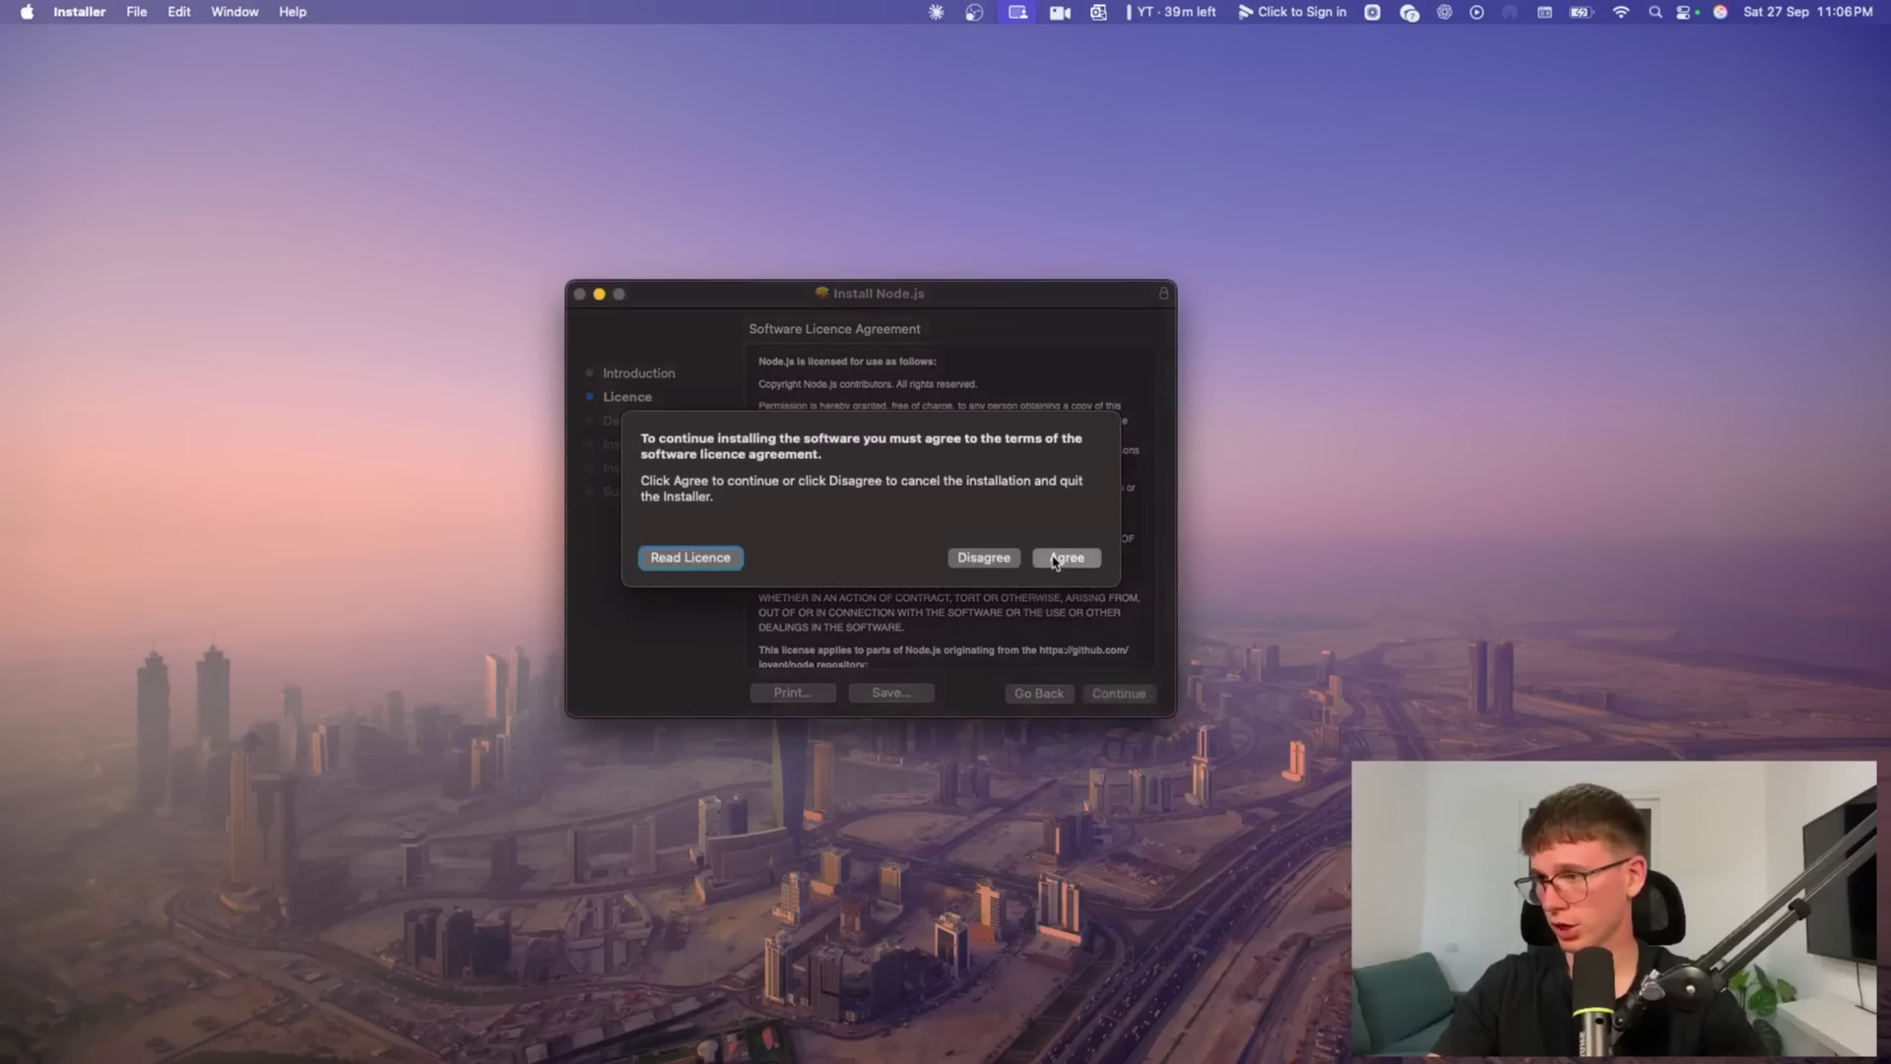
left_click(1062, 563)
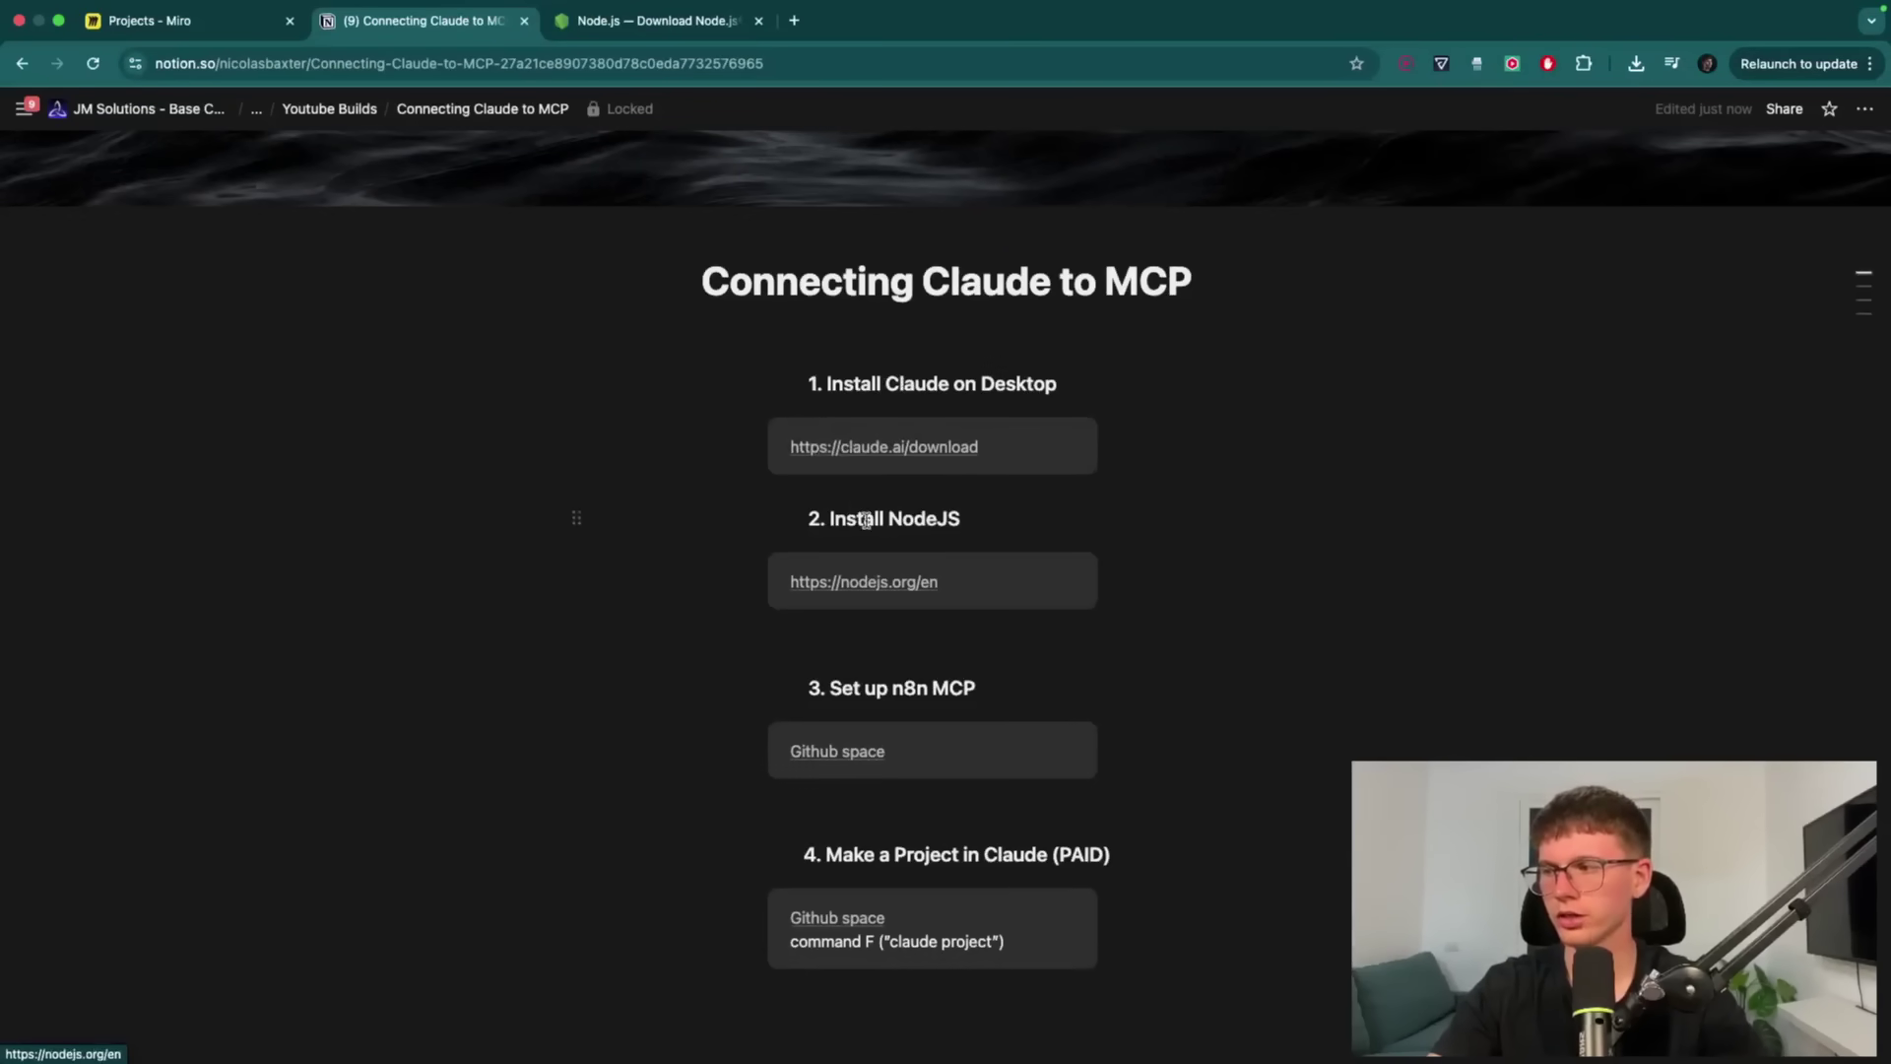
Open the n8n-MCP GitHub repository and scroll its README to Option 1: npx
scroll(879, 703, "down", 2)
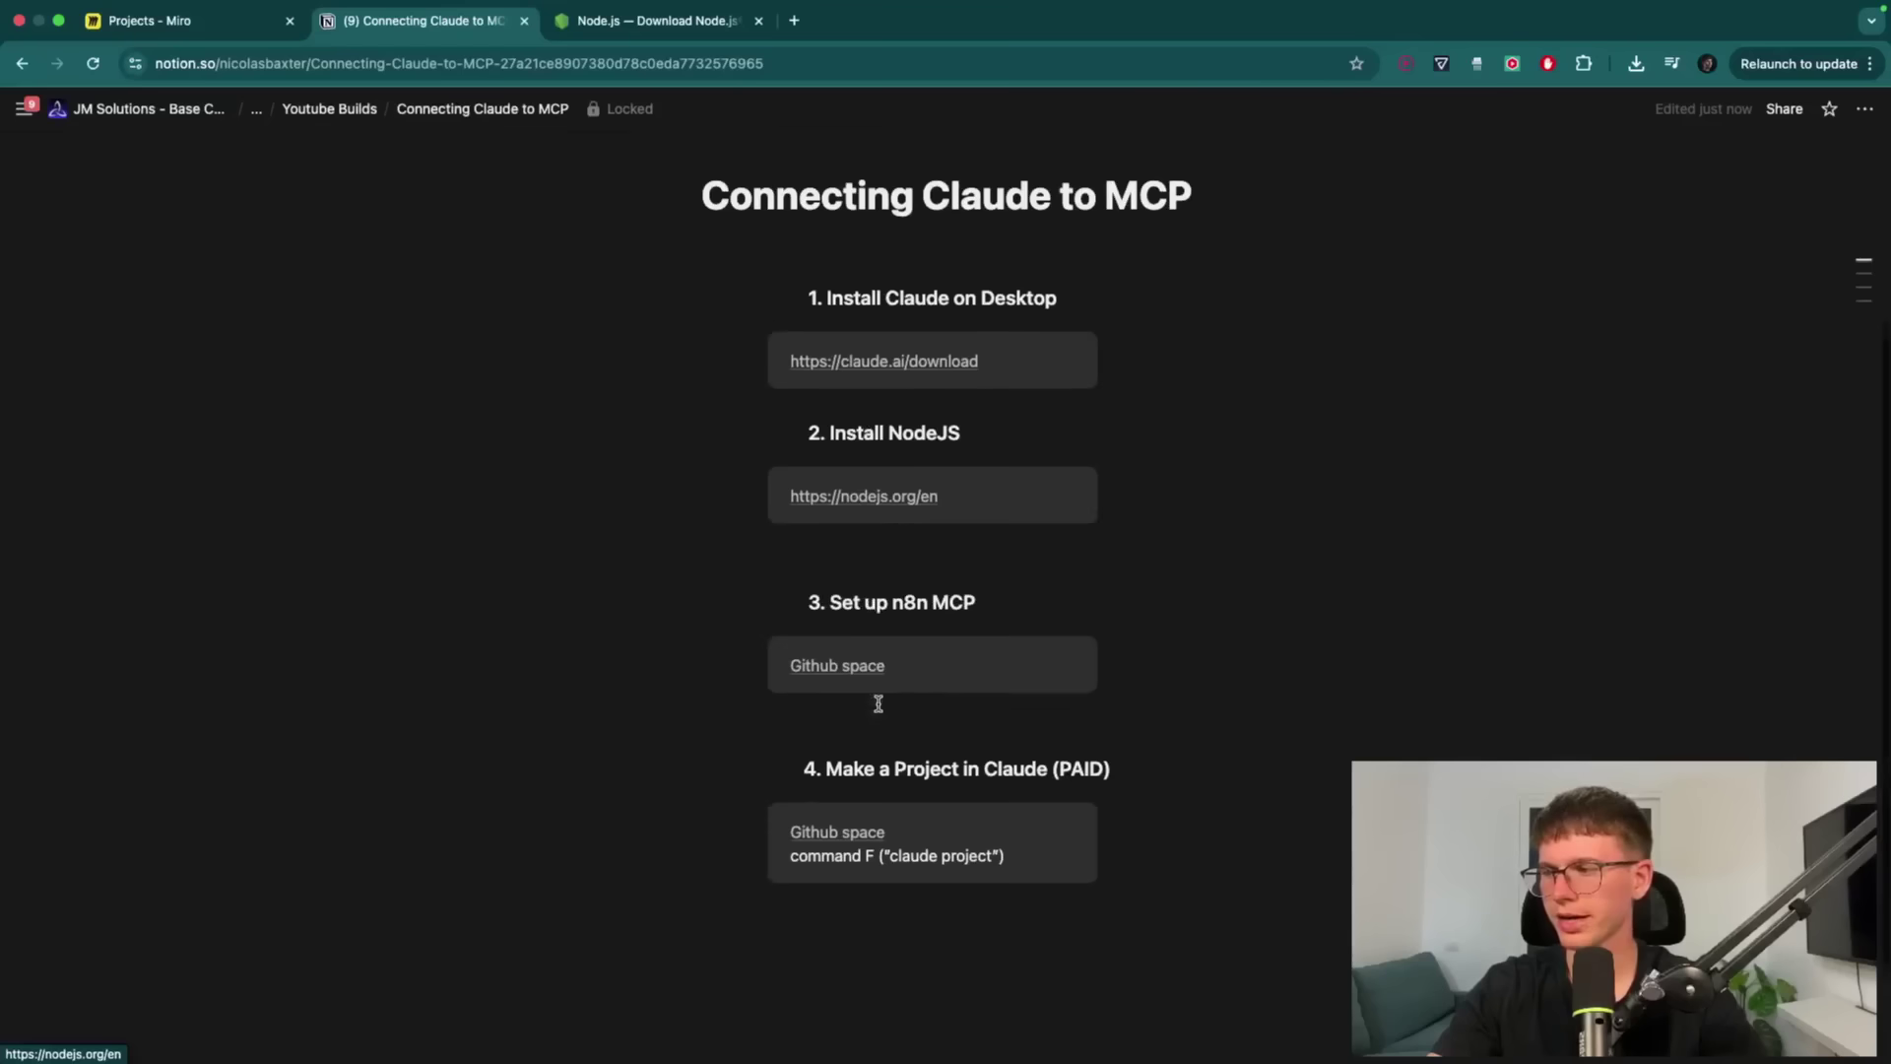
left_click(837, 648)
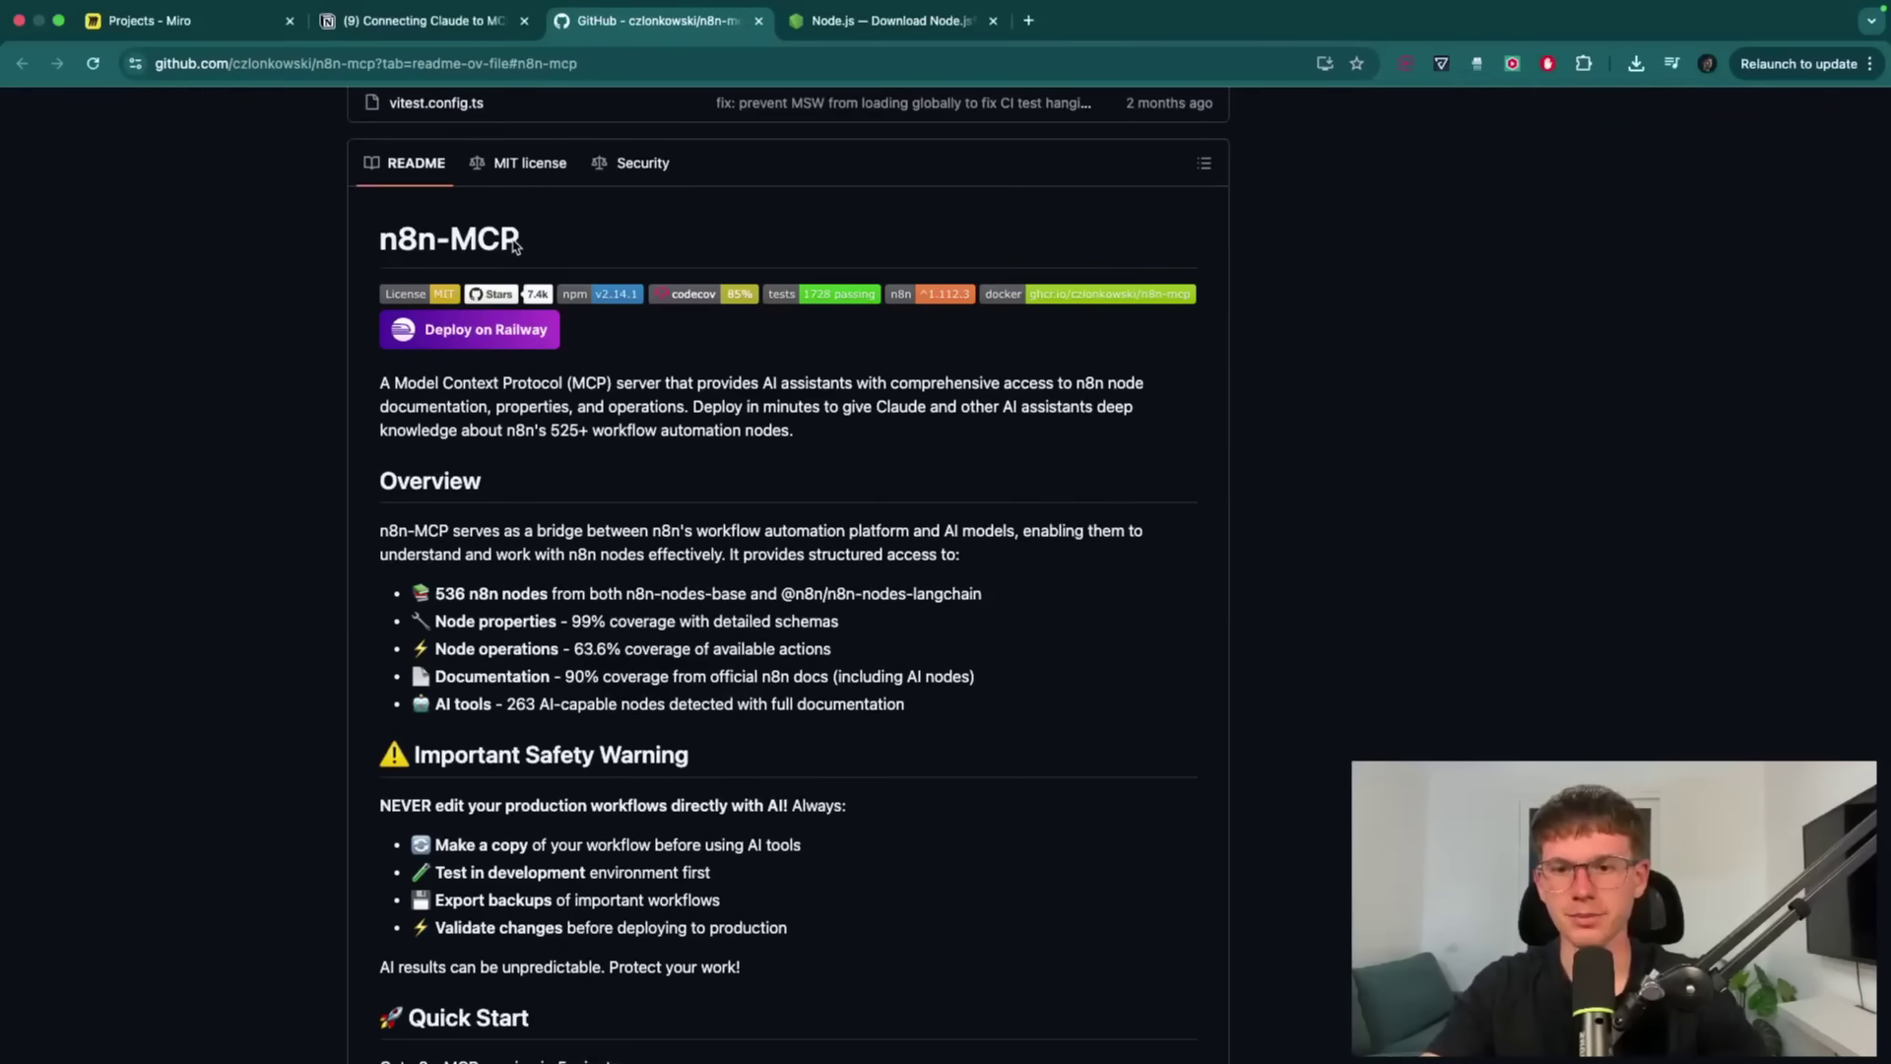
scroll(566, 428, "down", 9)
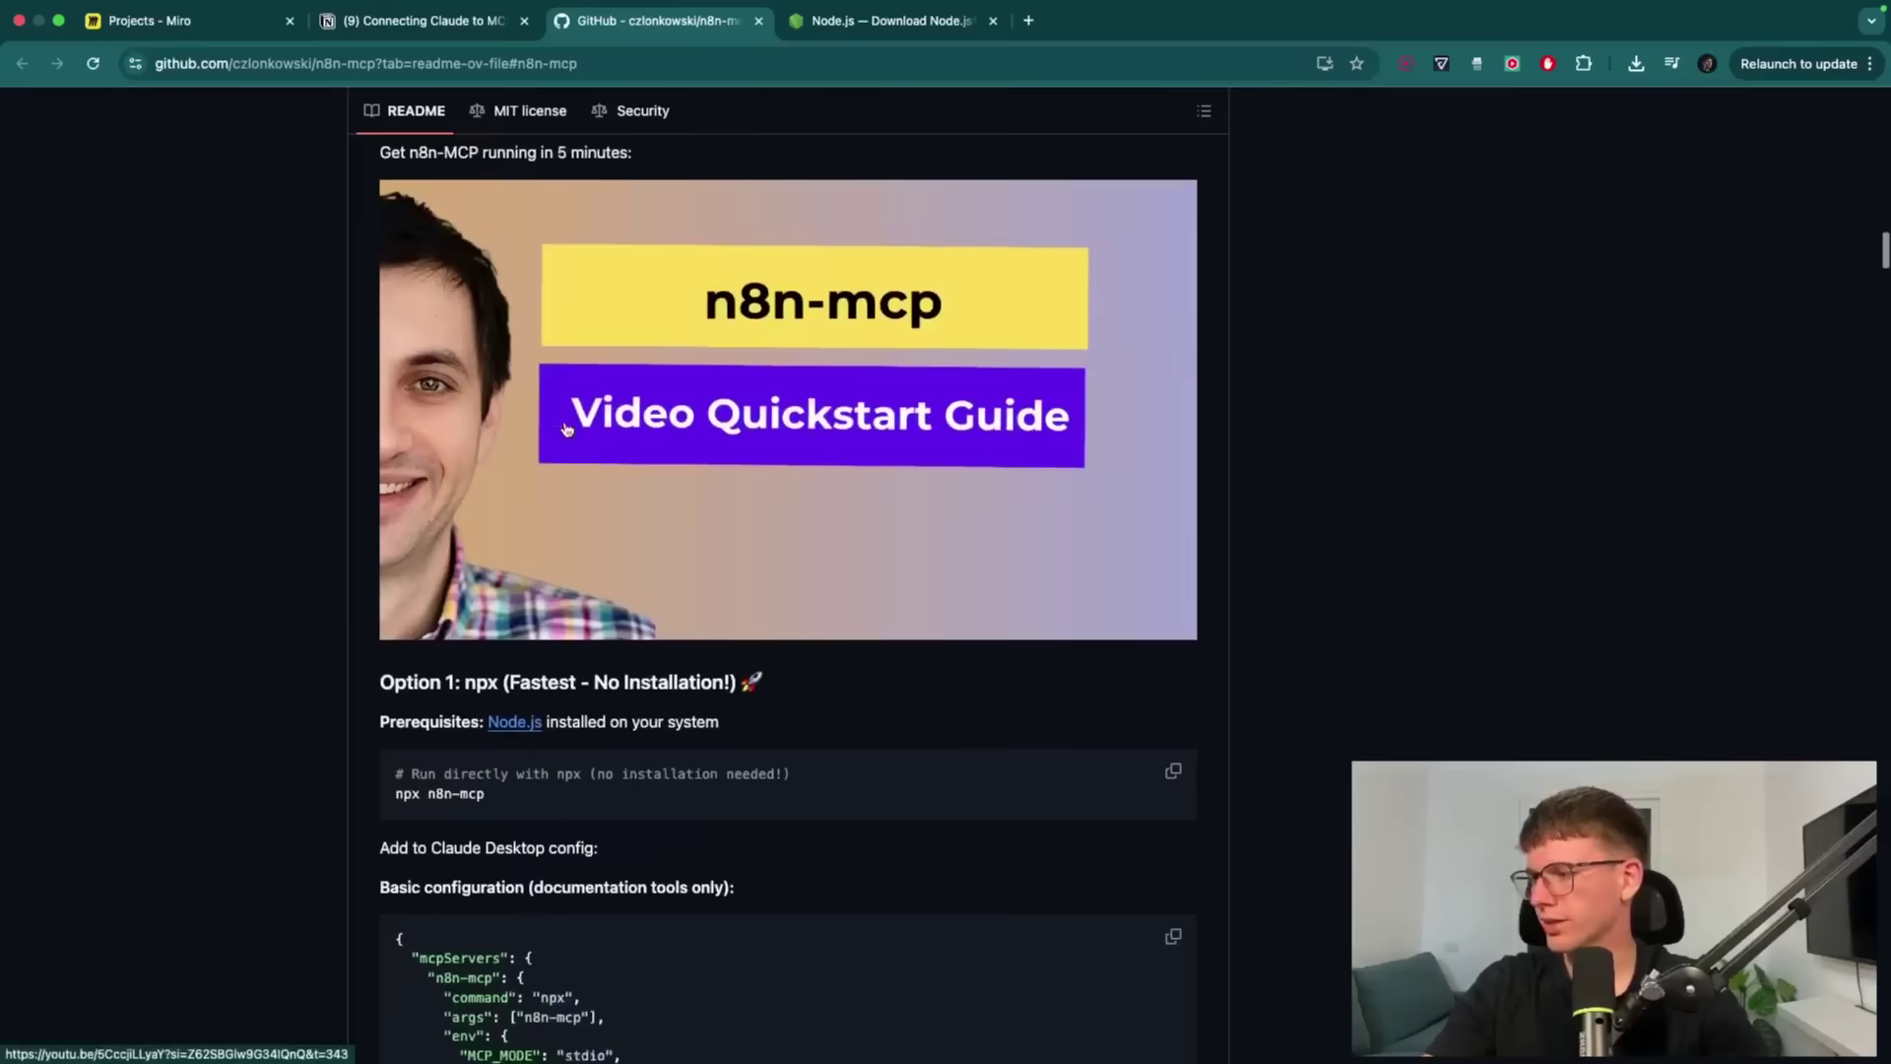
scroll(567, 429, "down", 5)
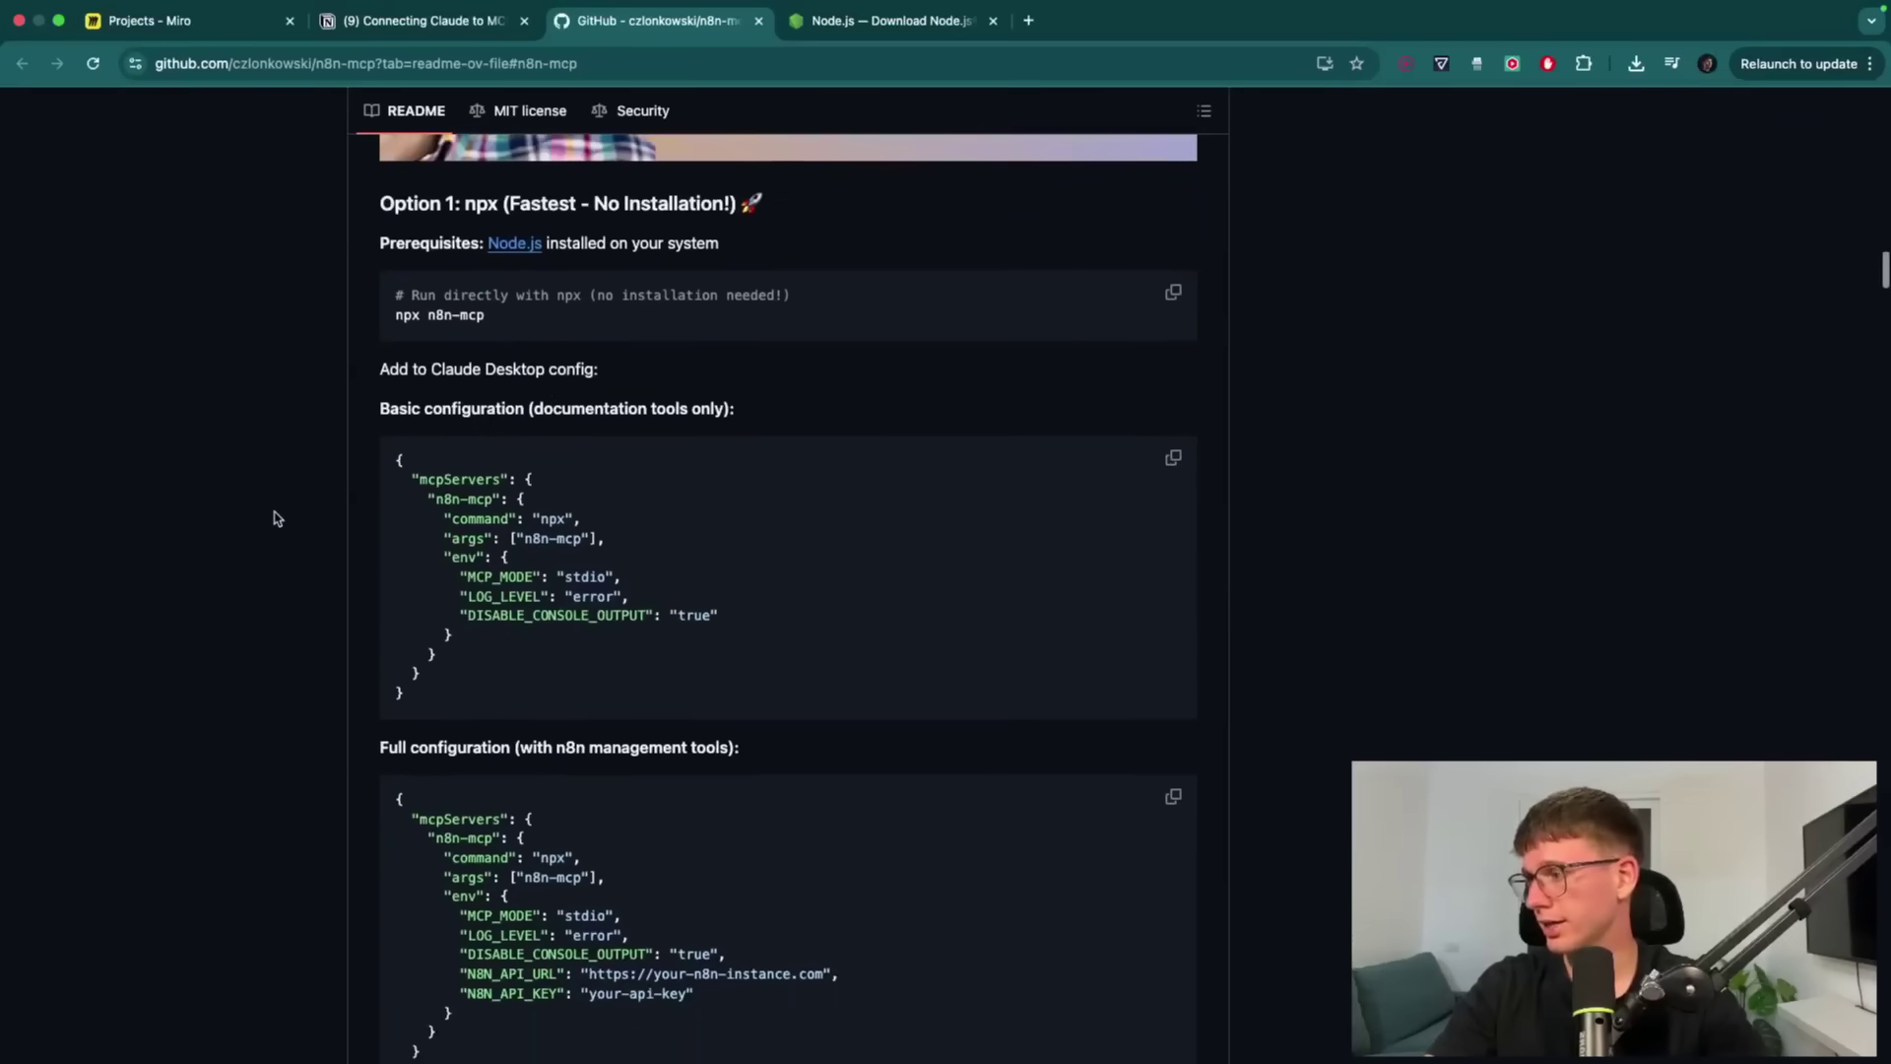
scroll(276, 517, "down", 7)
scroll(276, 517, "up", 8)
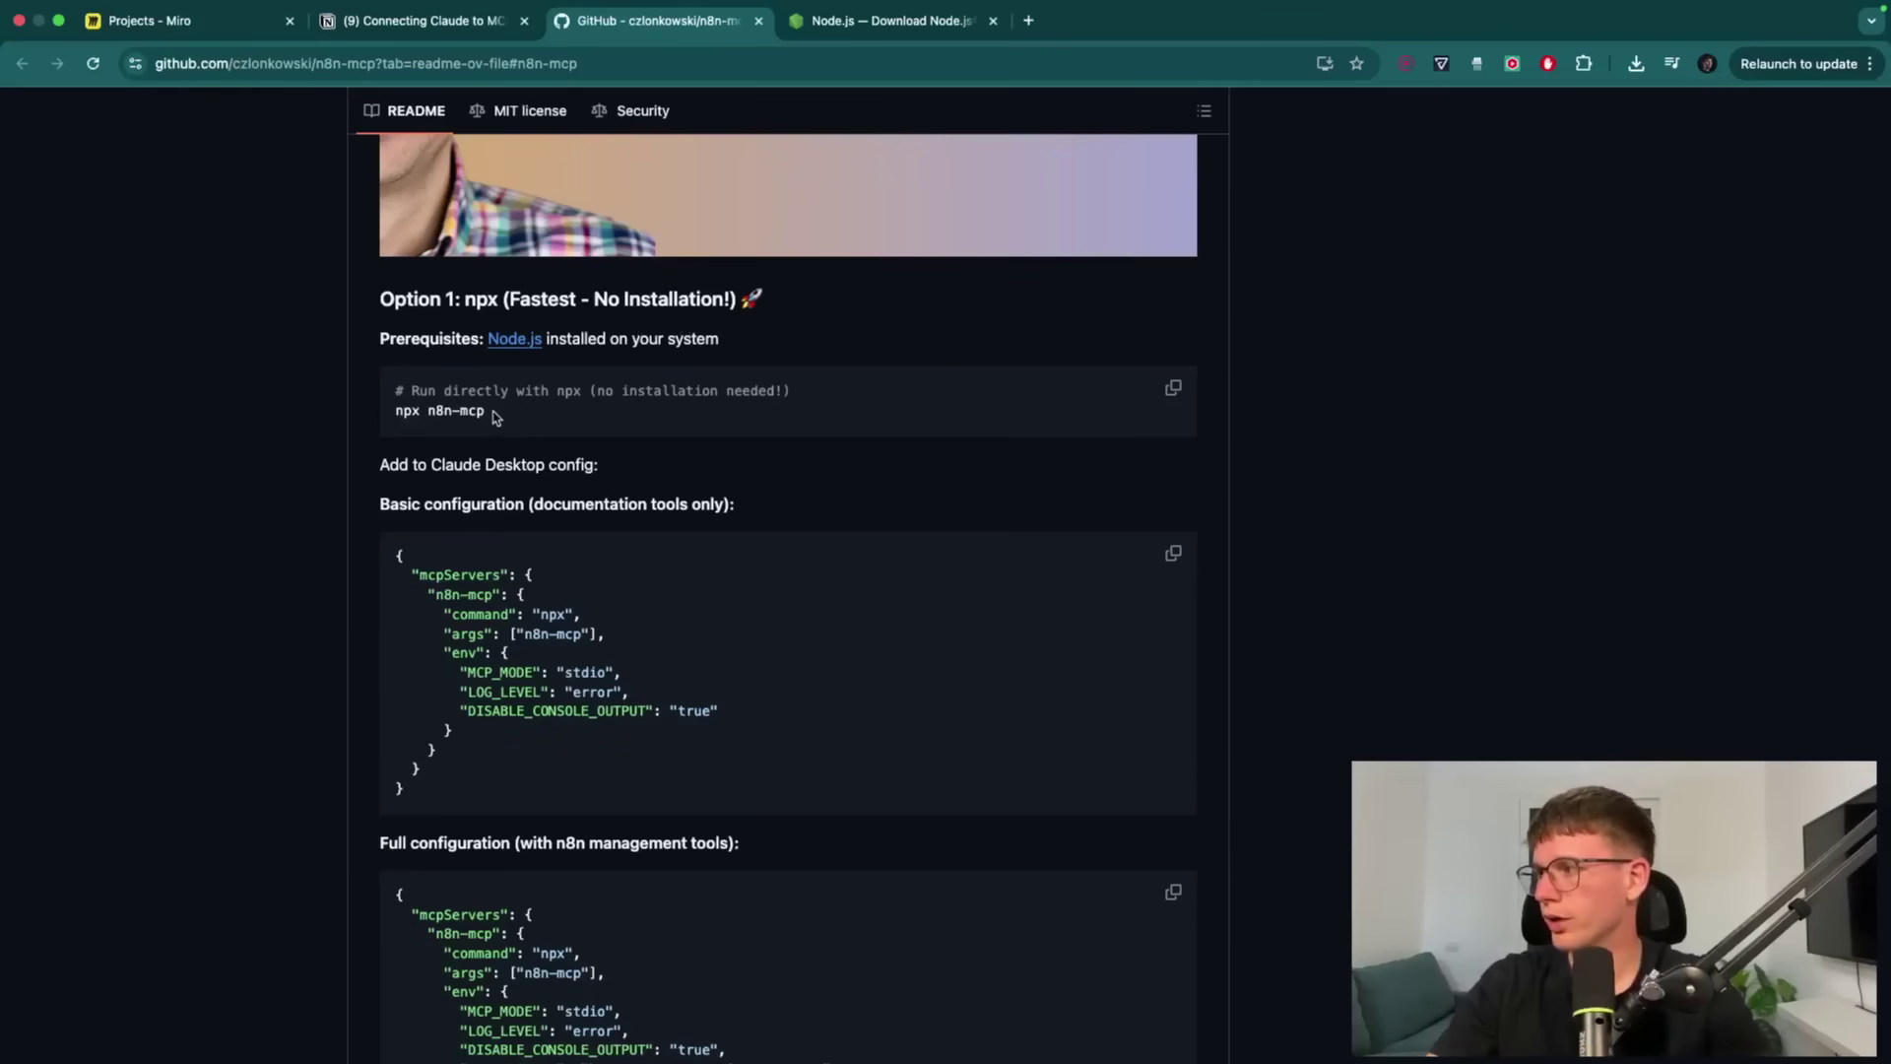
Select the 'npx n8n-mcp' command and bring up Spotlight search
left_click_drag(501, 417, 391, 420)
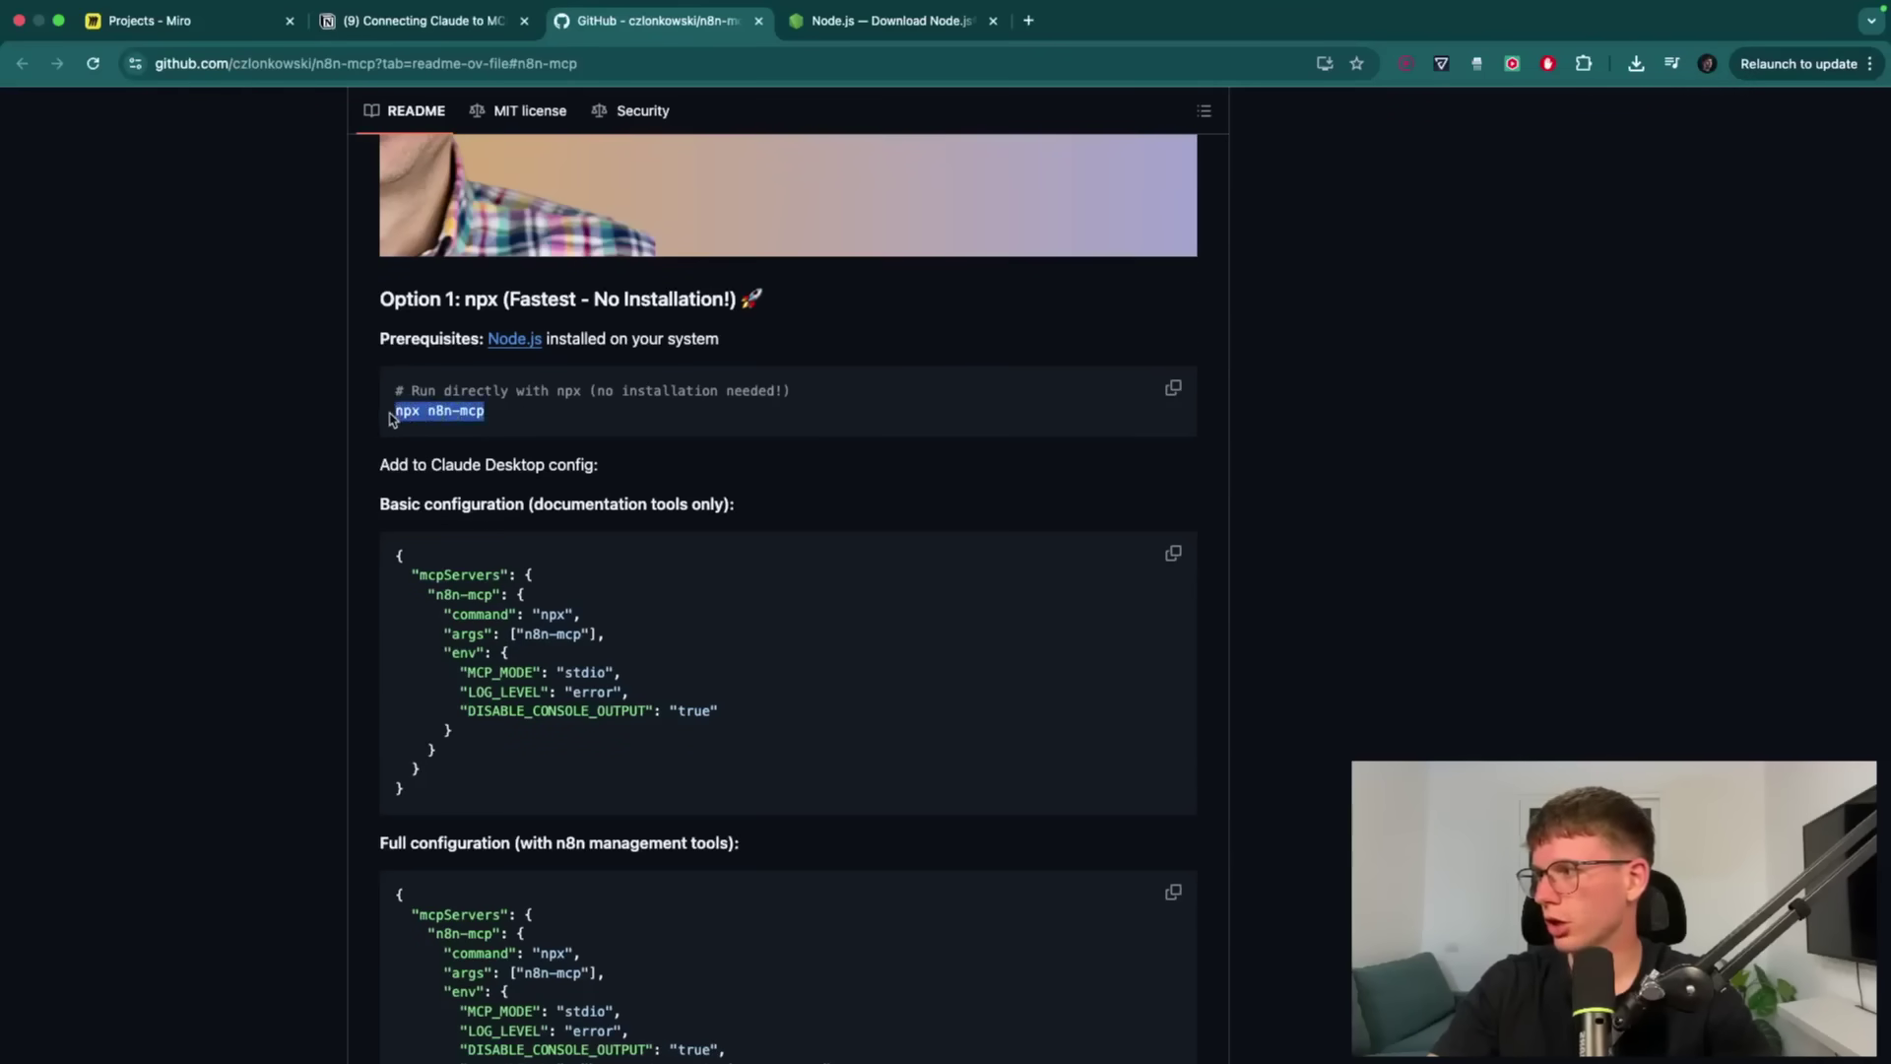
scroll(416, 338, "up", 5)
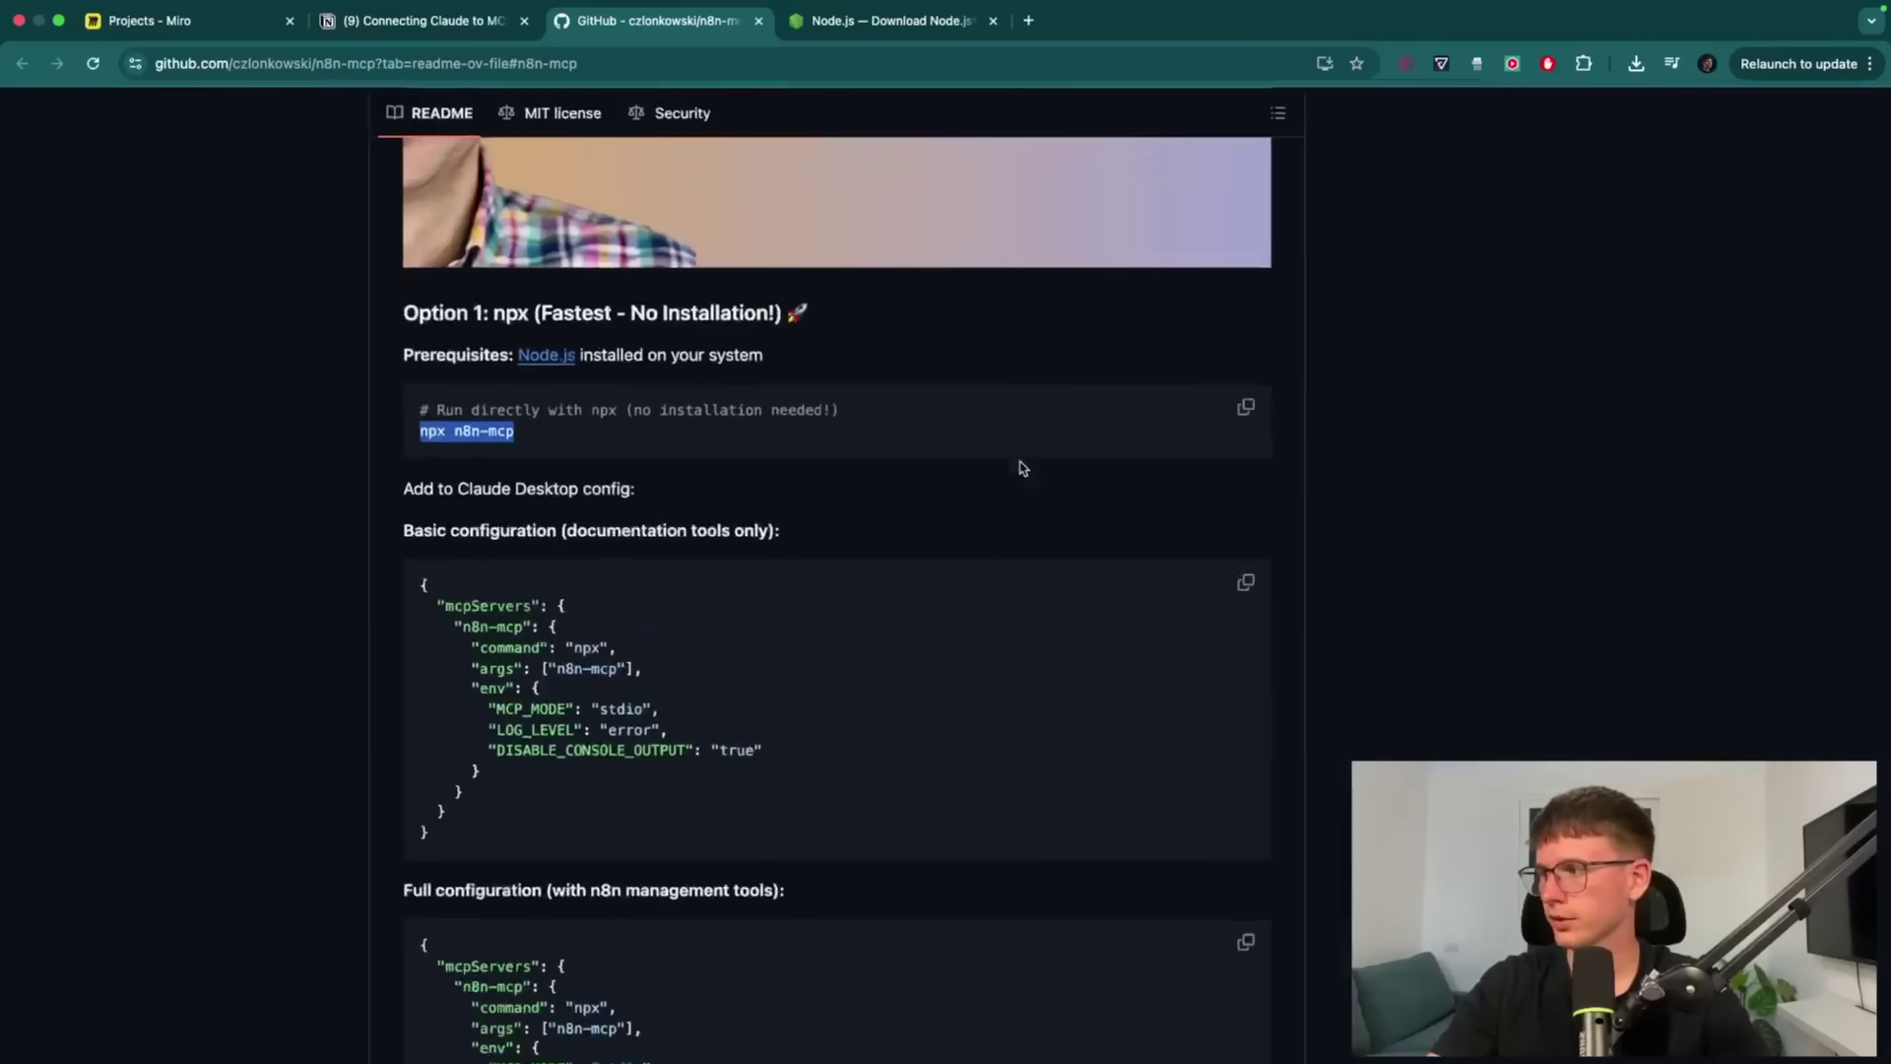
scroll(1018, 469, "down", 5)
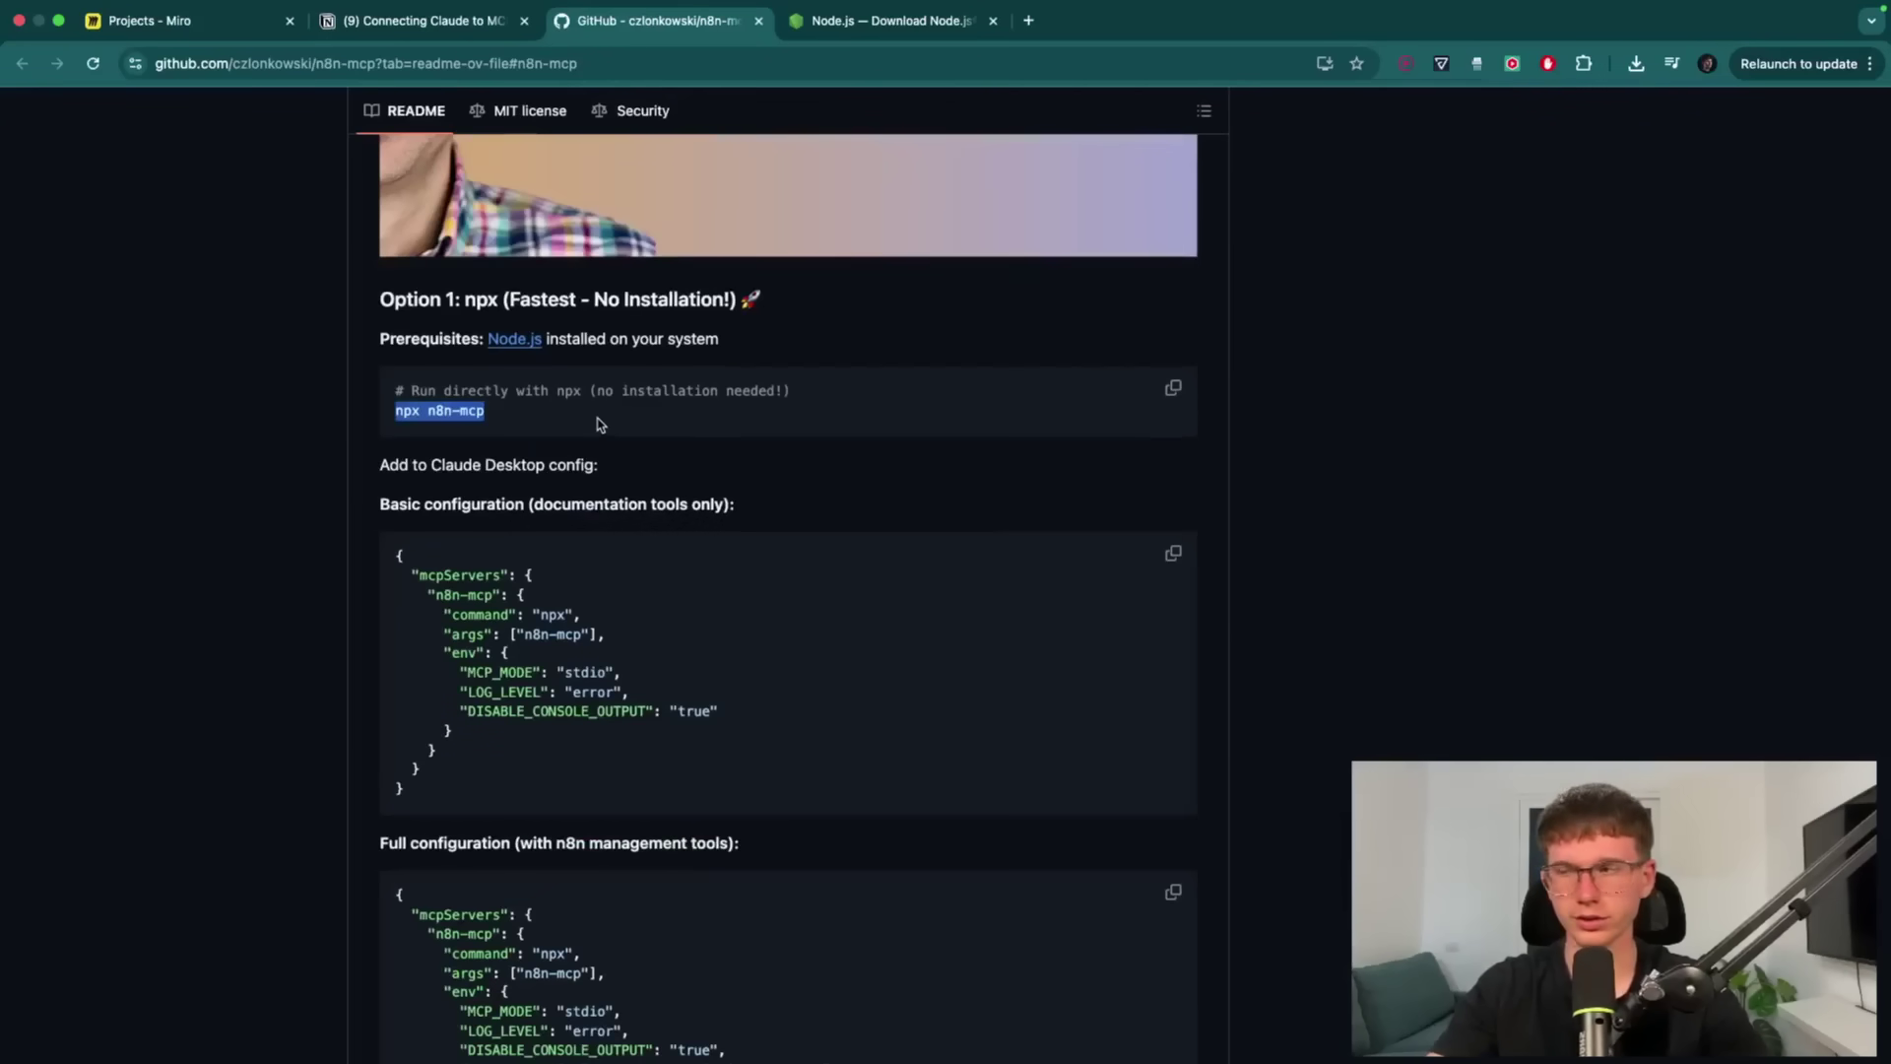
mouse_move(1615, 6)
key("super+space")
Launch Terminal, run 'npx n8n-mcp', and confirm the server reports running on stdio transport
type("mina")
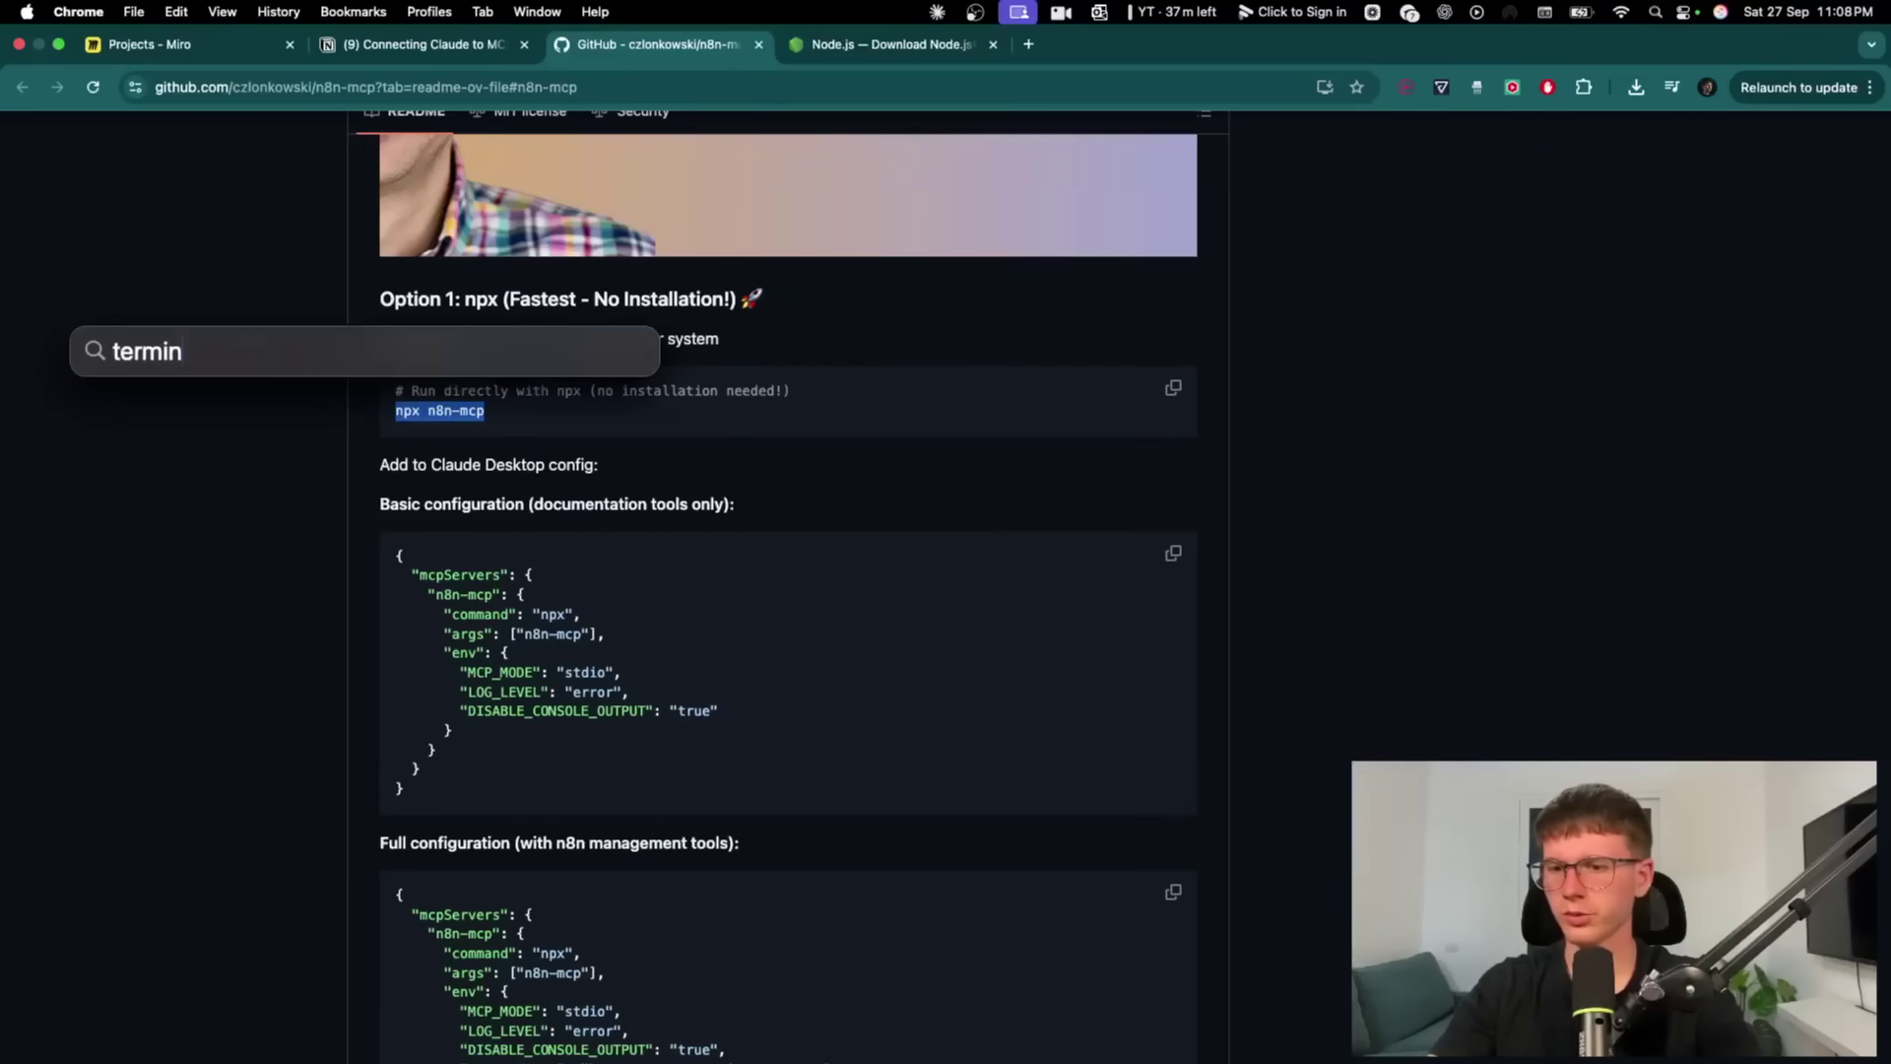
key("Return")
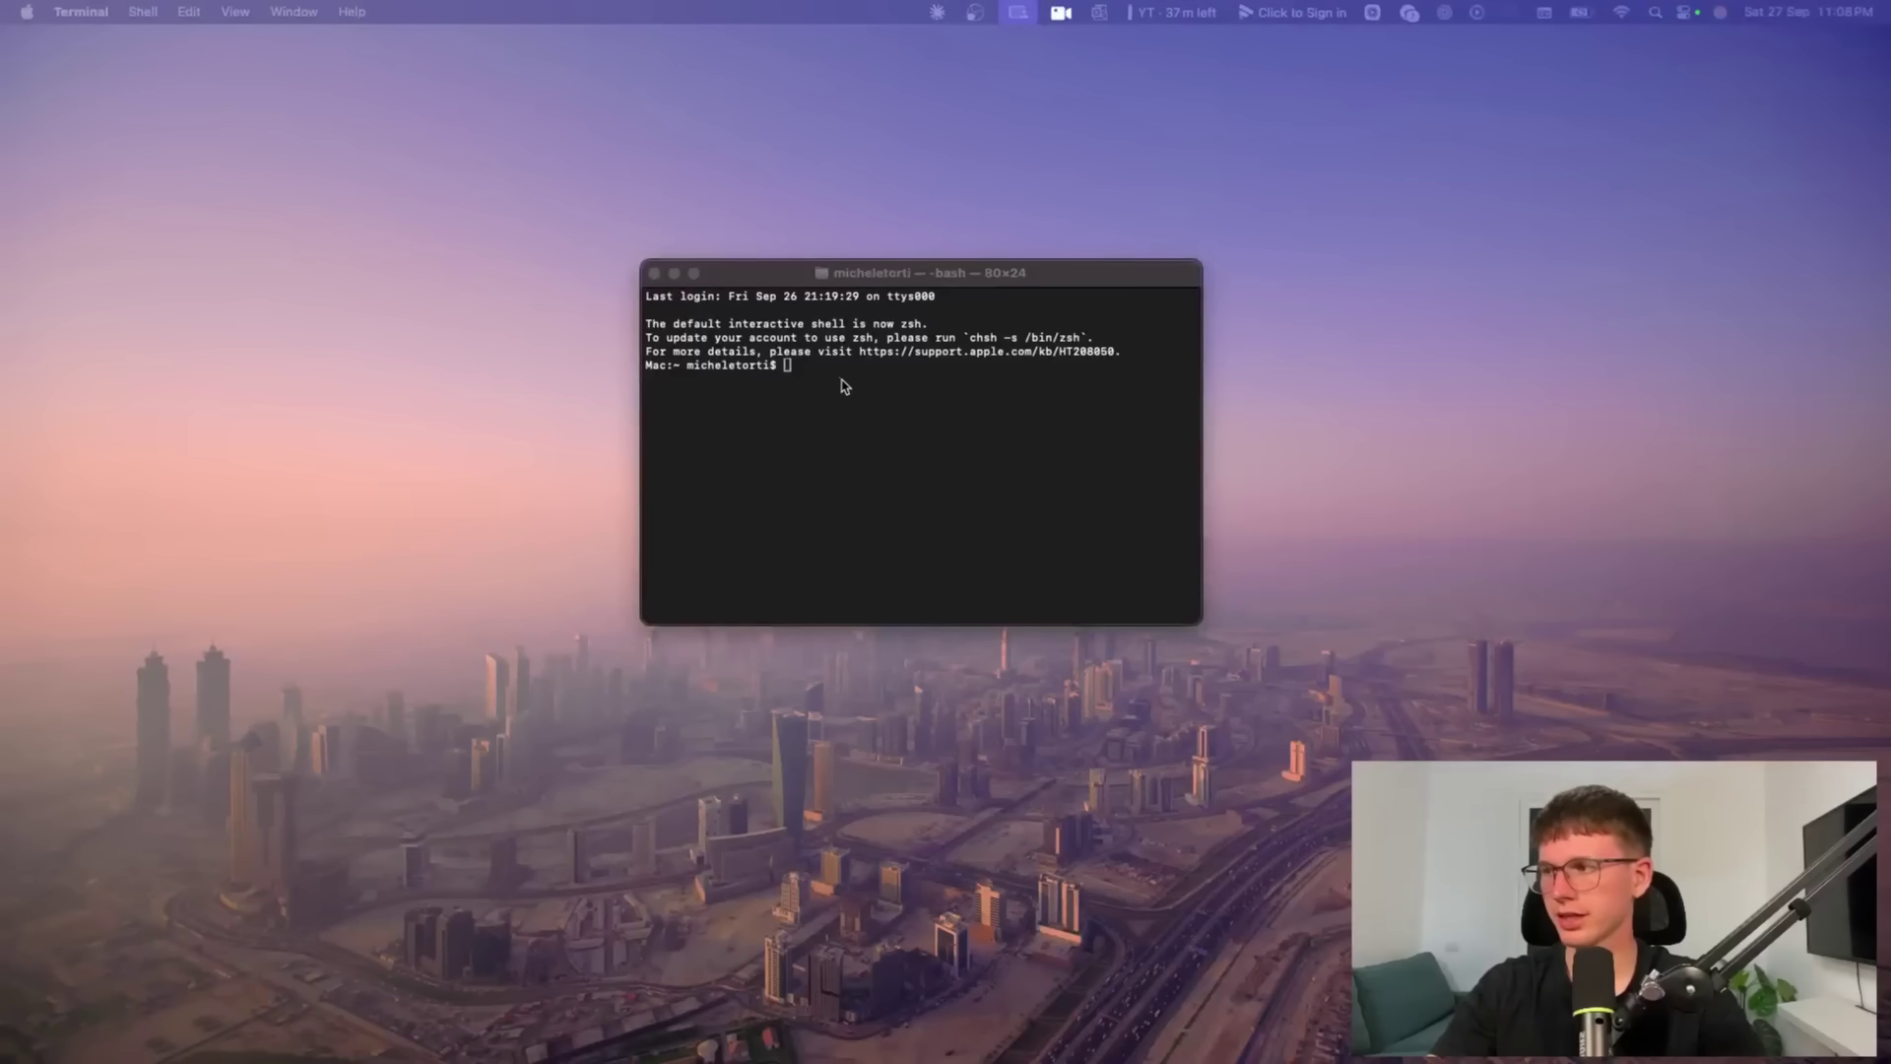
type("npx n8n-mcp")
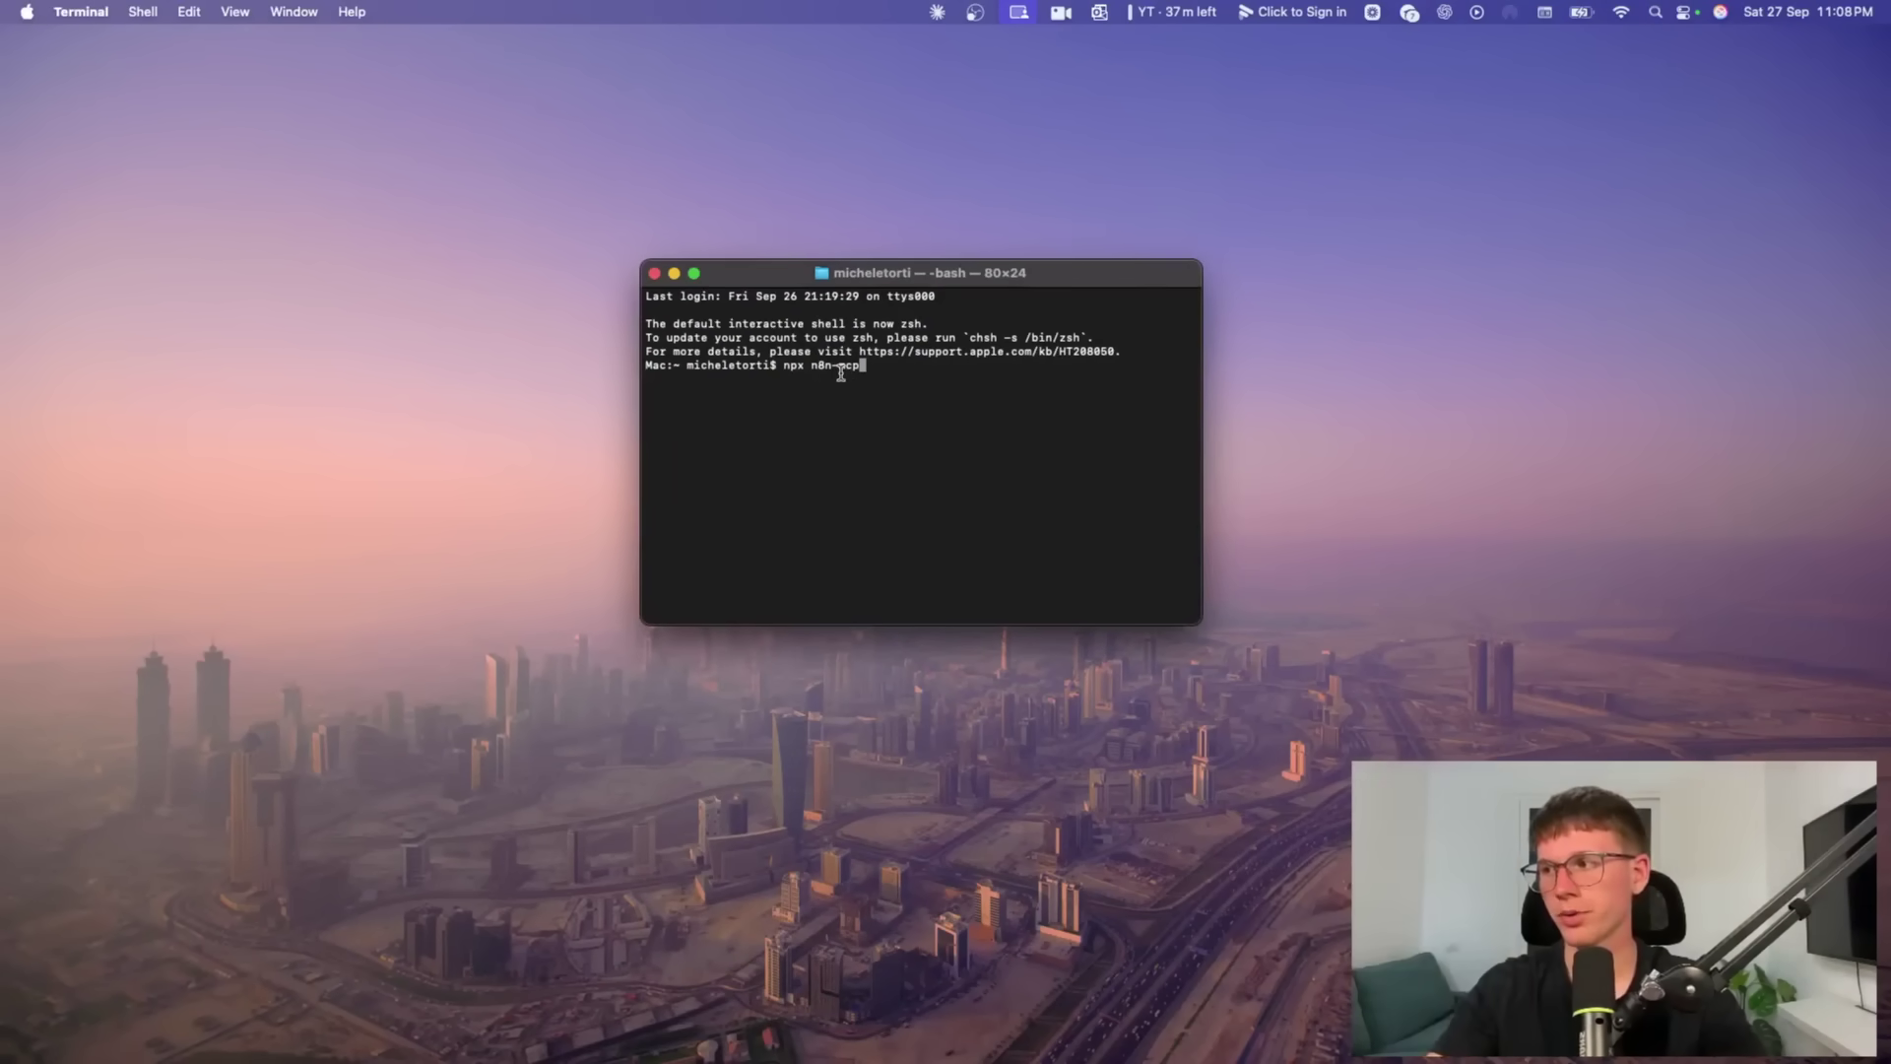
key("Return")
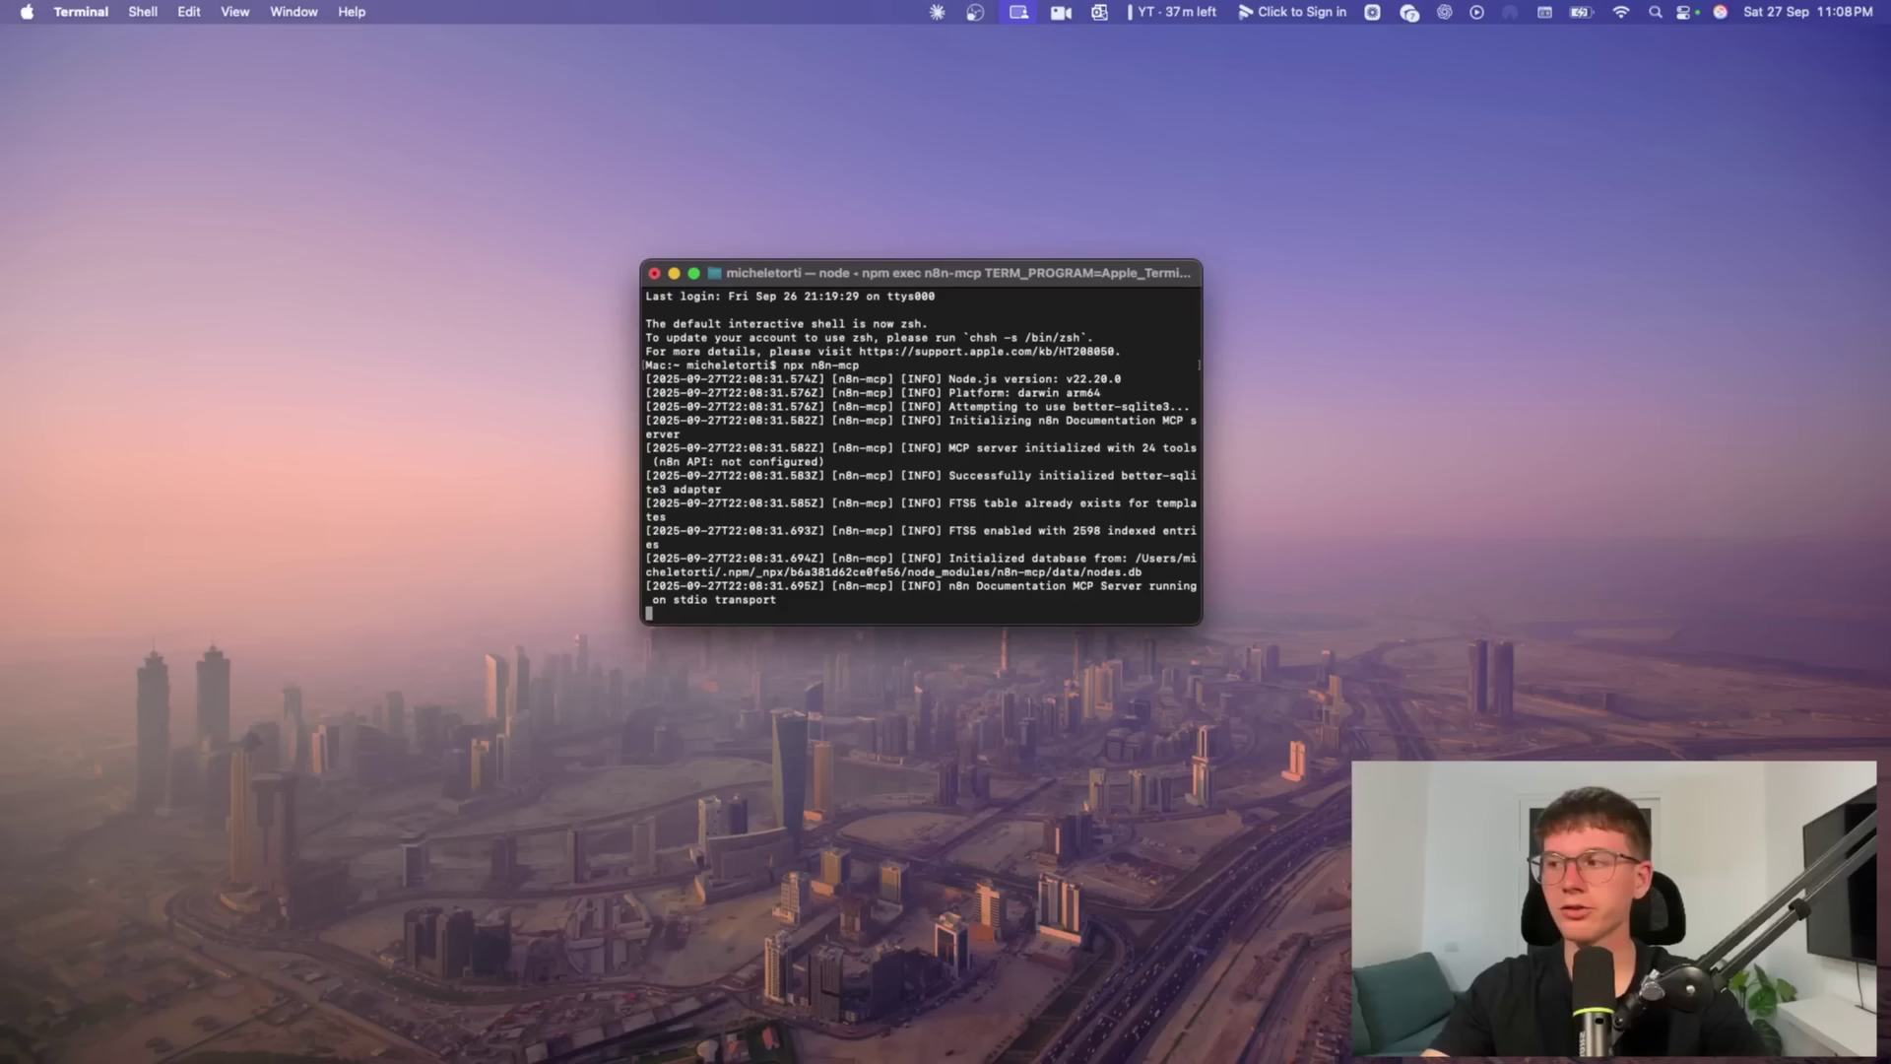
type("y")
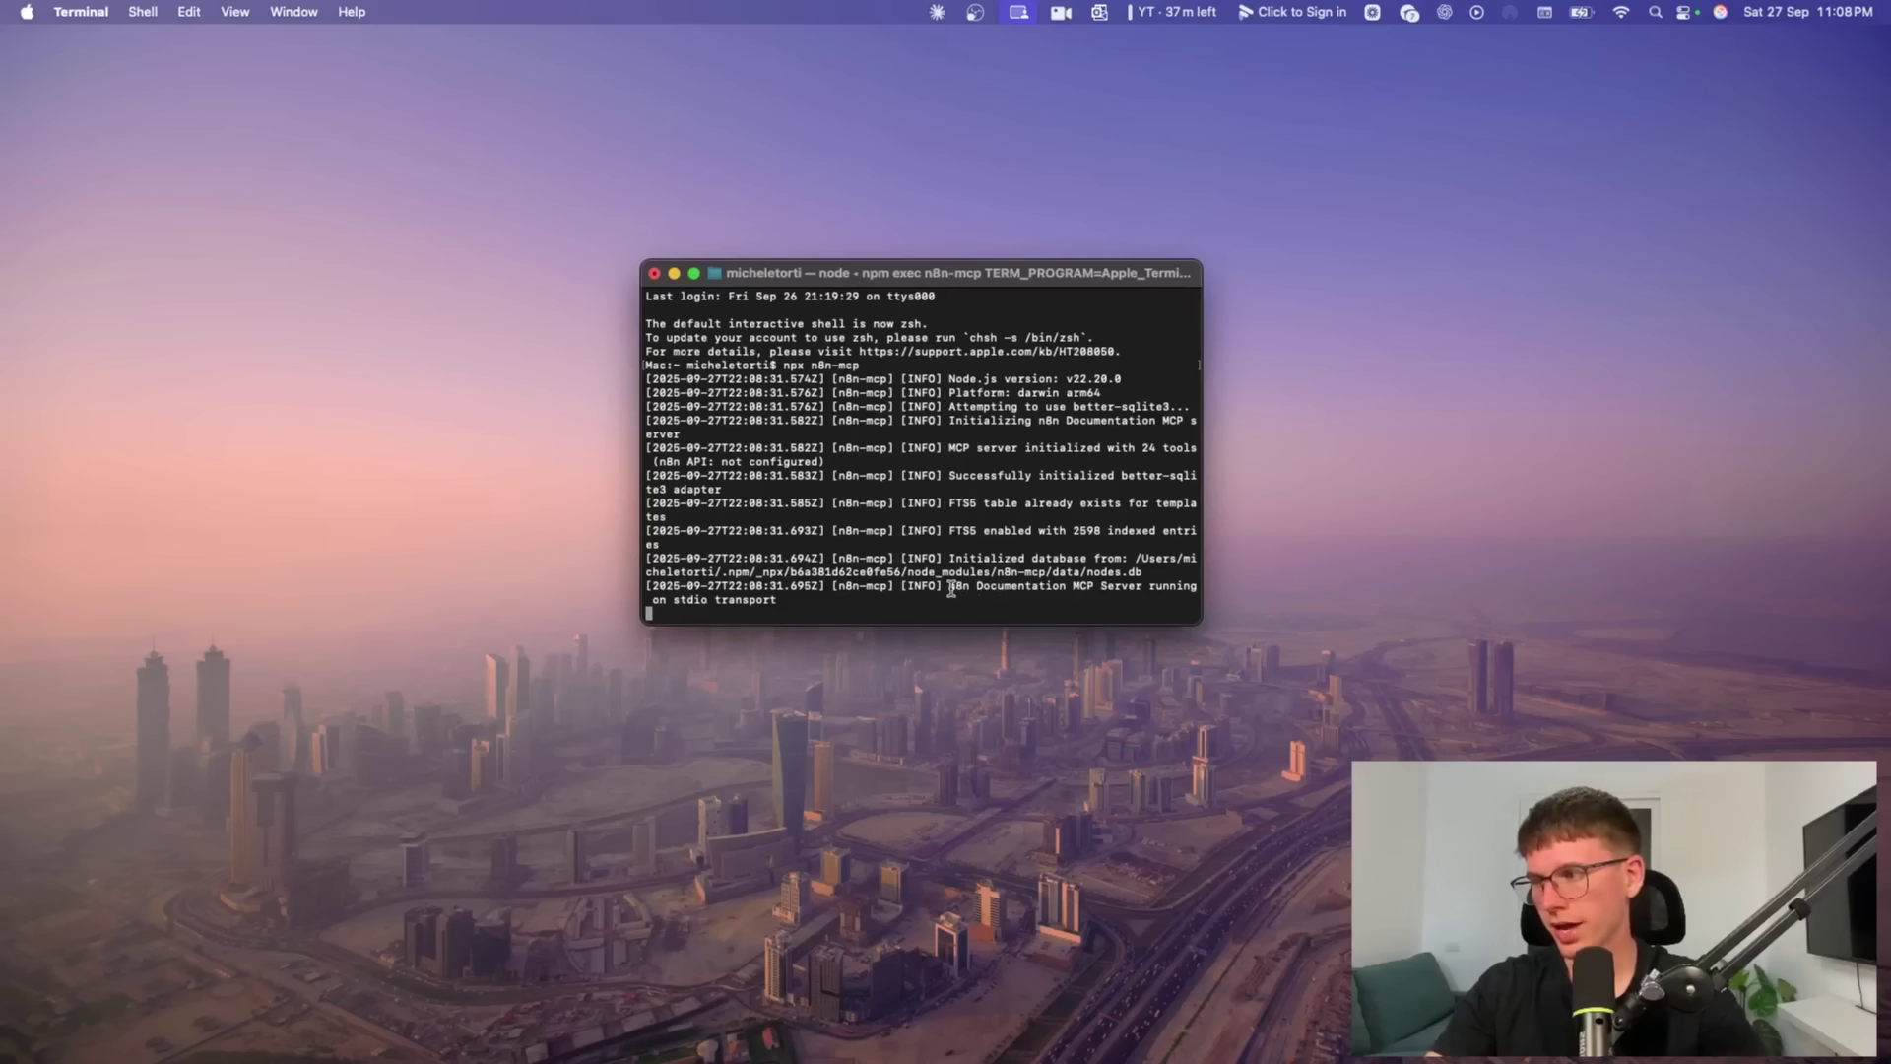
left_click_drag(951, 589, 1195, 589)
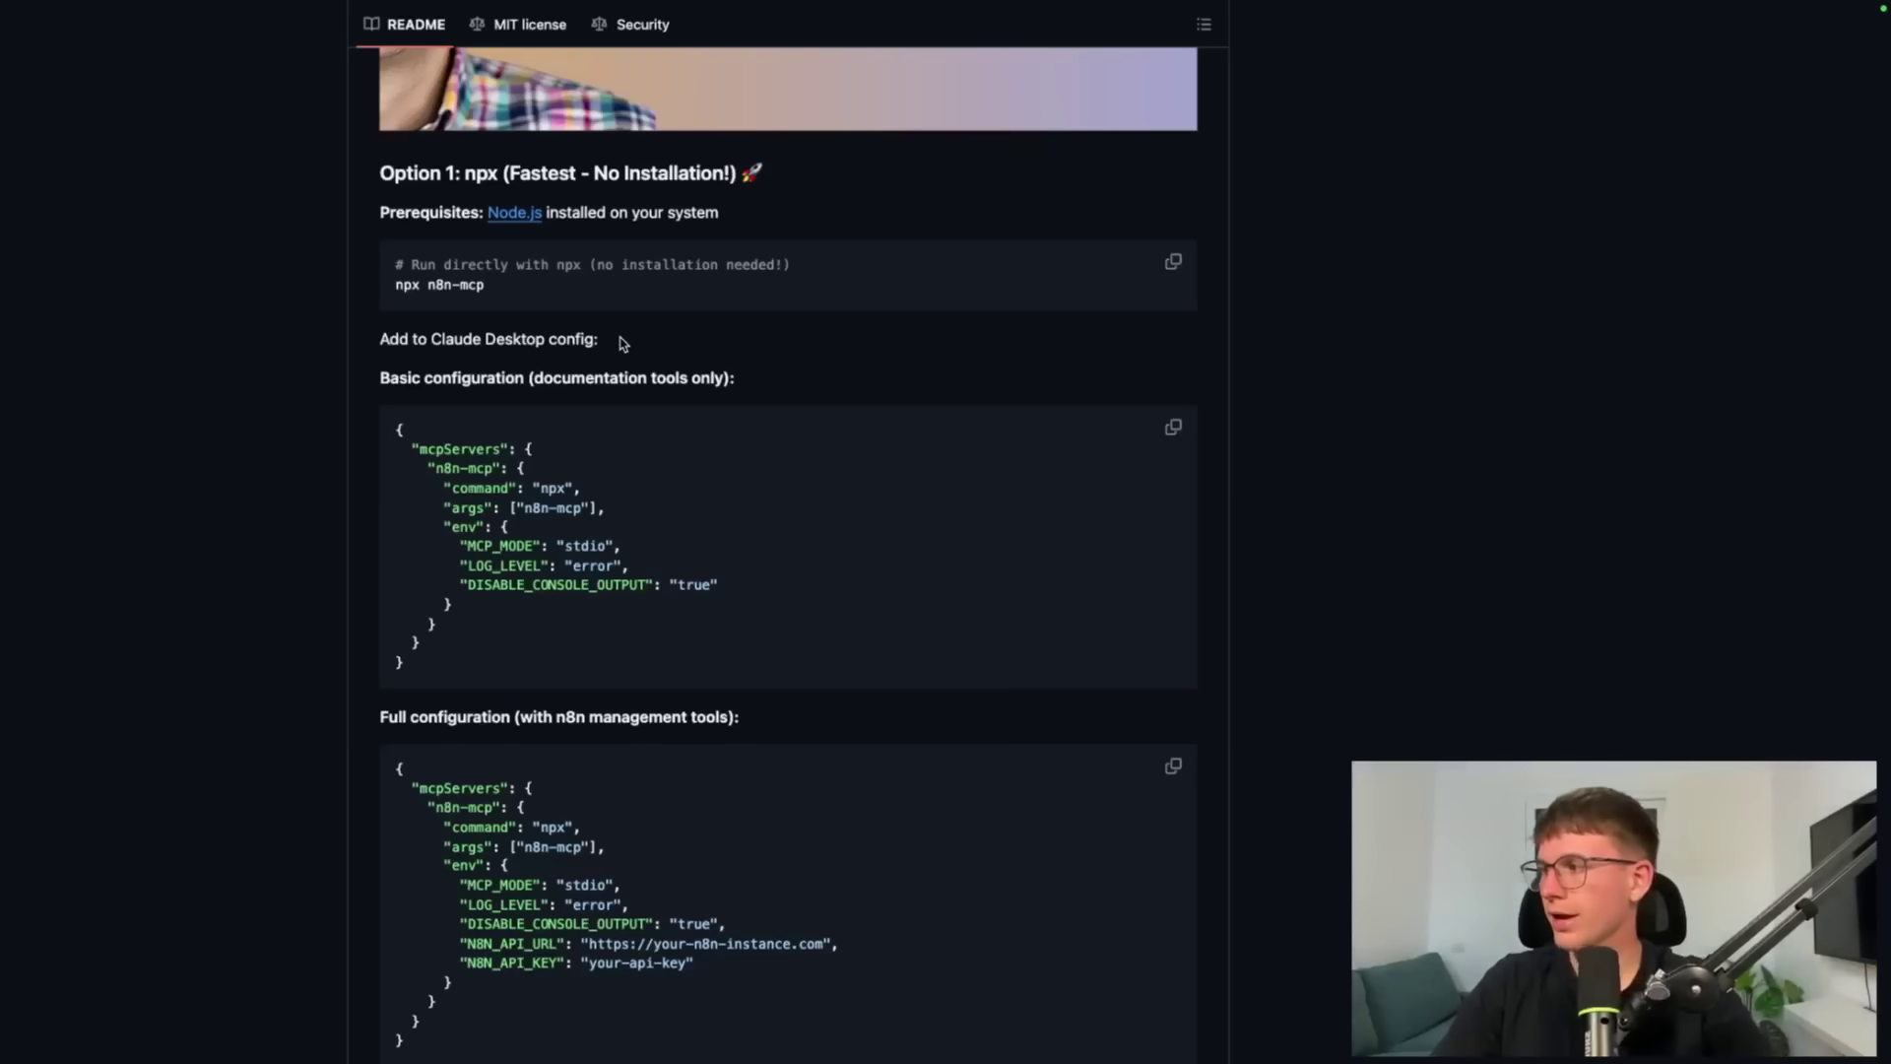
Copy the README's 'Full configuration (with n8n management tools)' code block
scroll(623, 342, "down", 2)
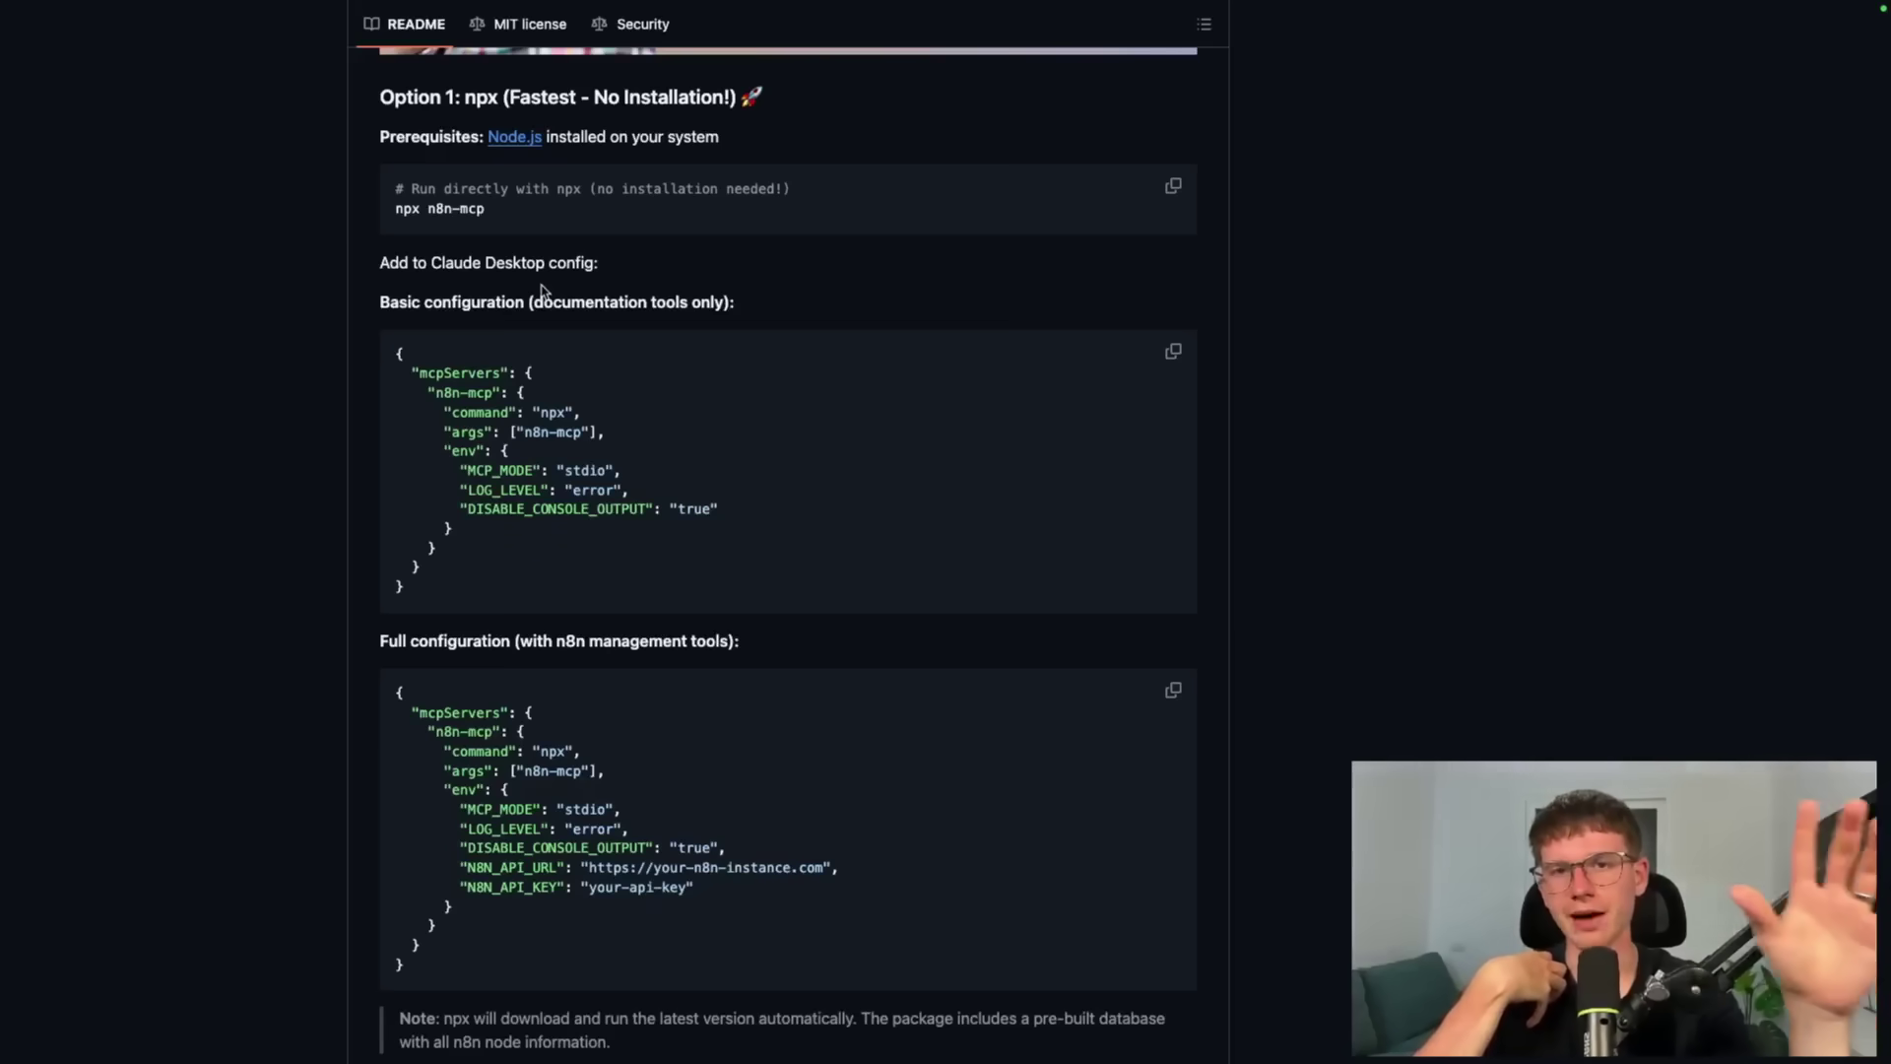
scroll(544, 293, "down", 3)
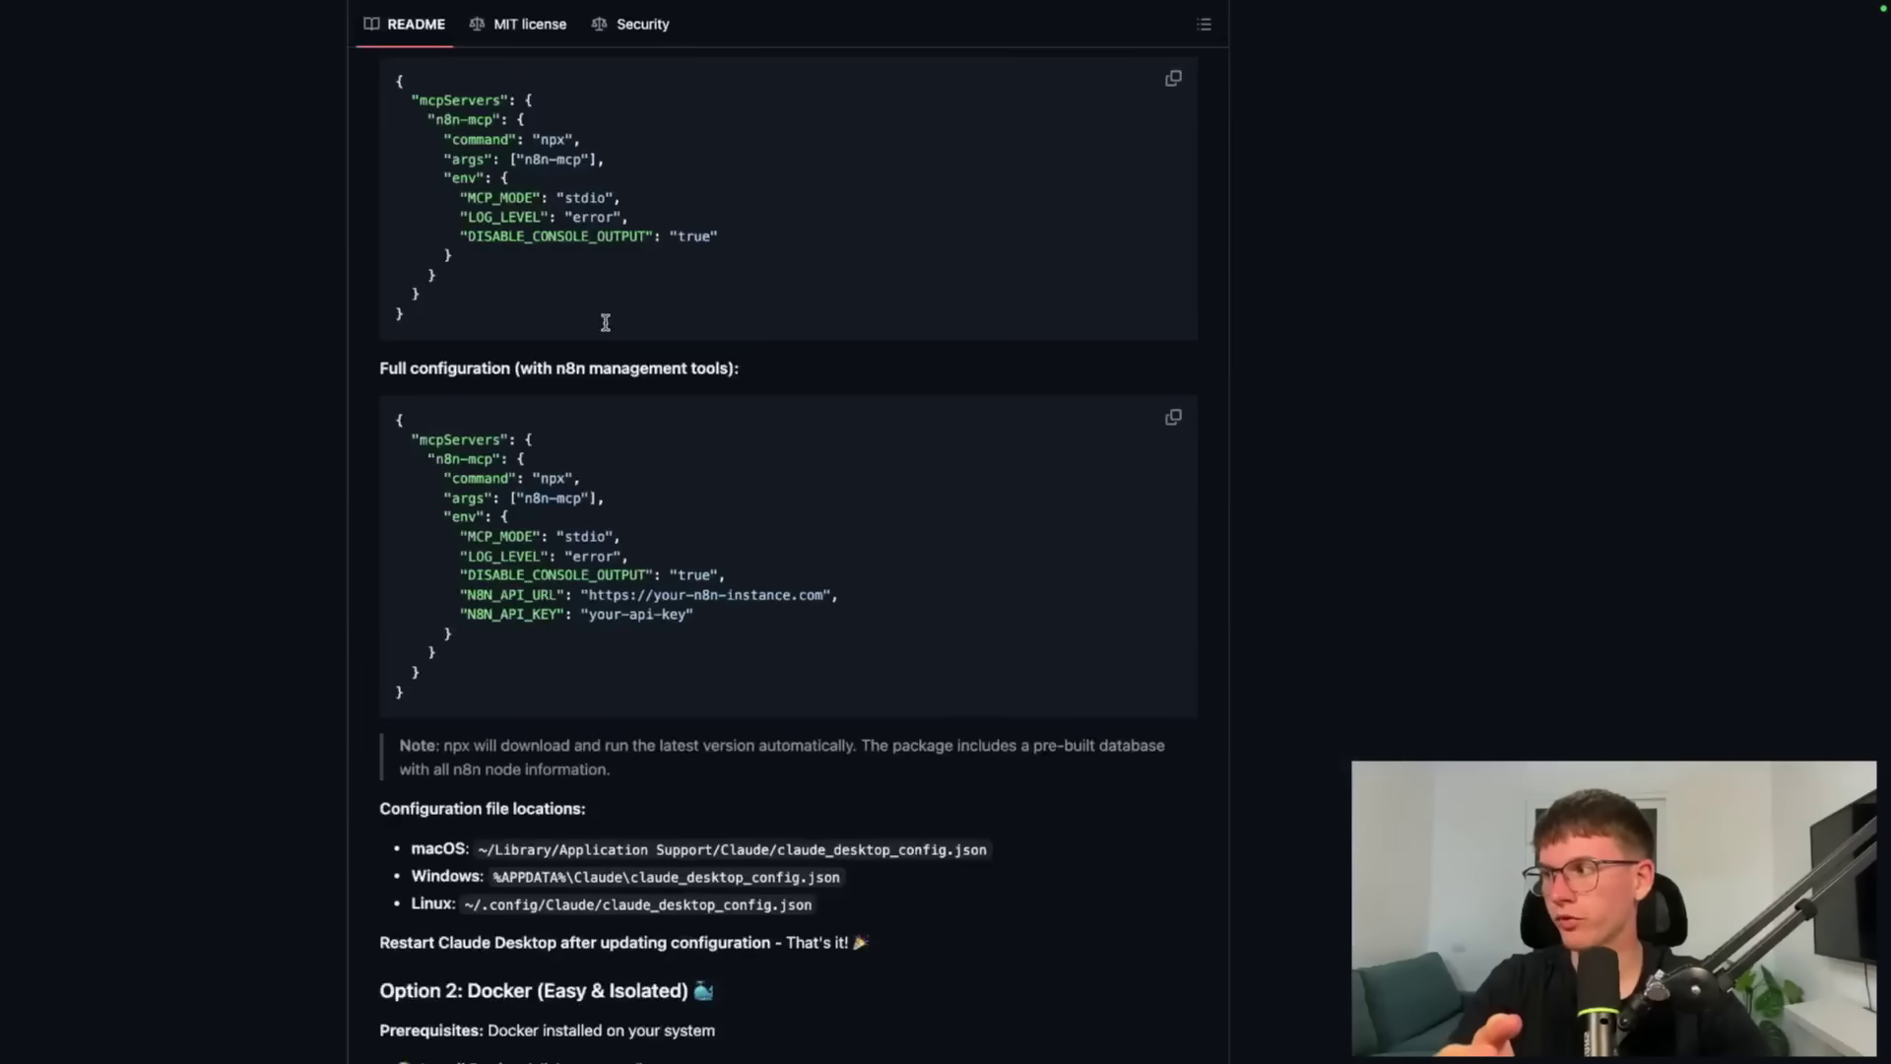
scroll(576, 488, "up", 2)
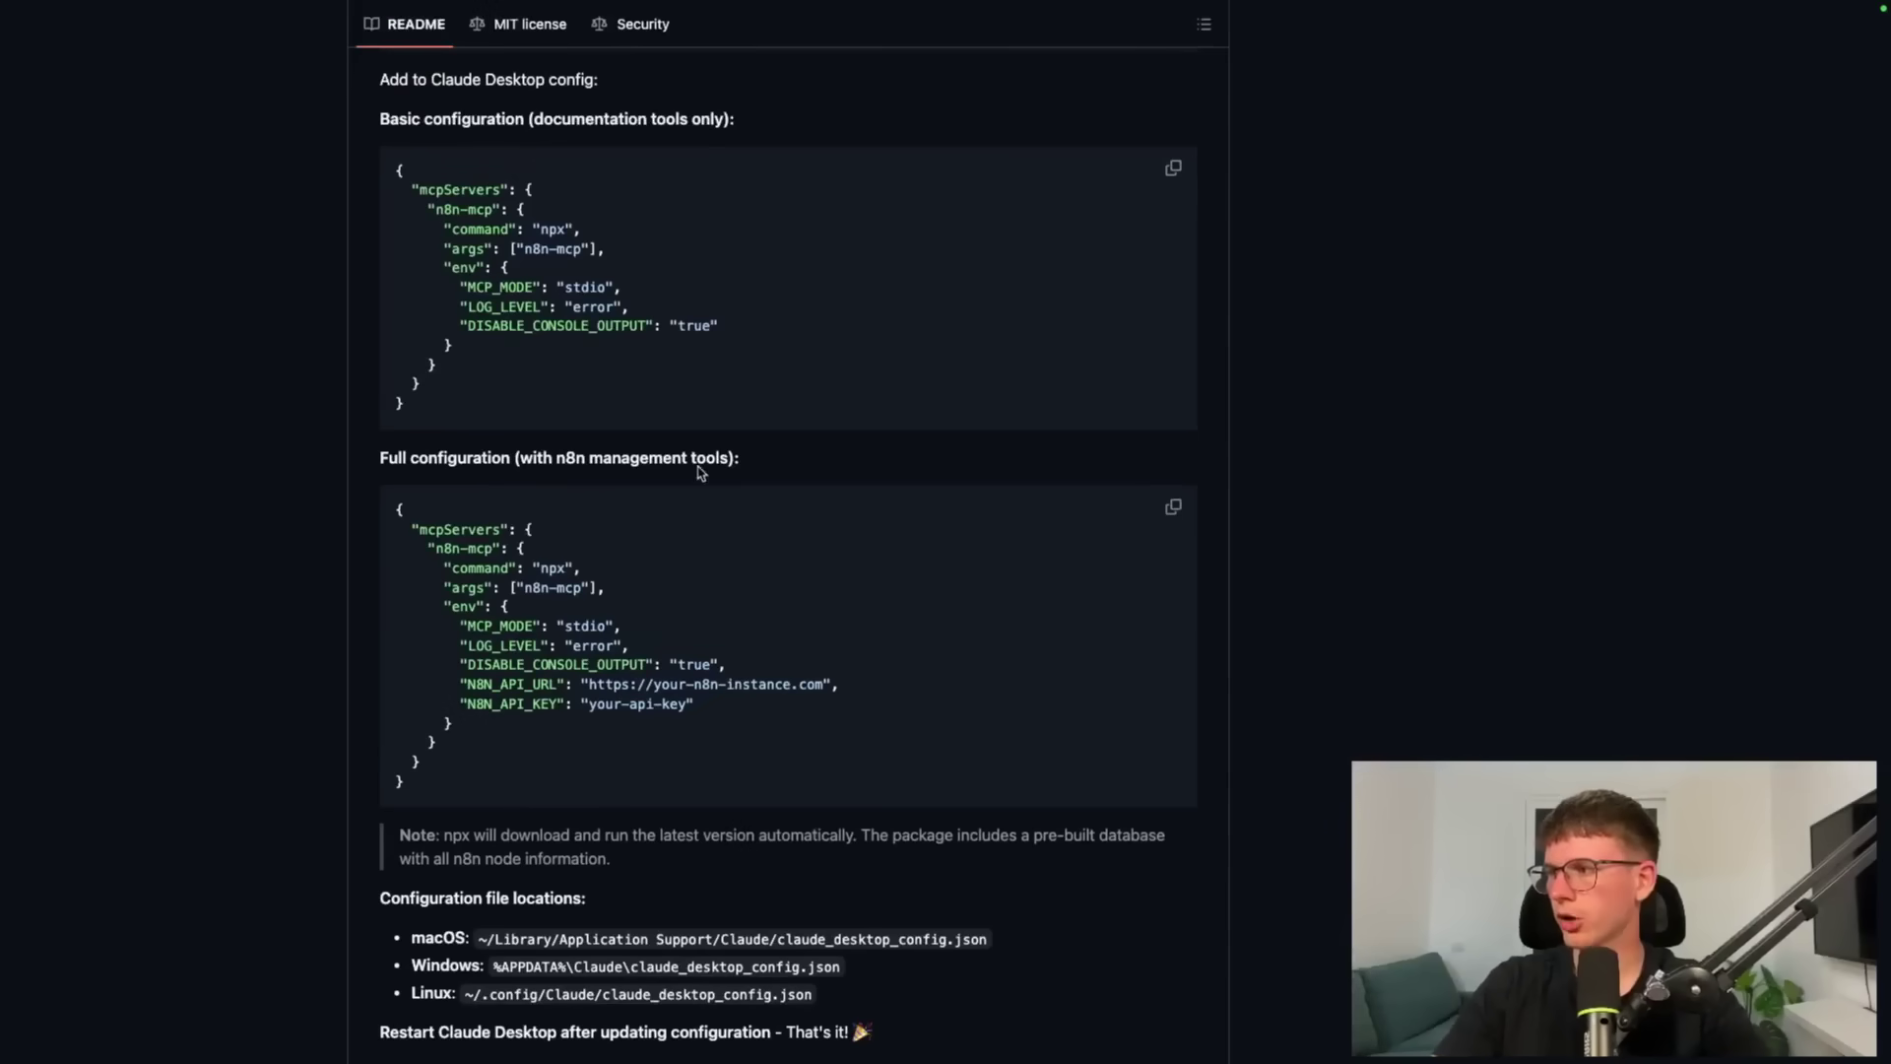
left_click(1173, 506)
key("super+Tab")
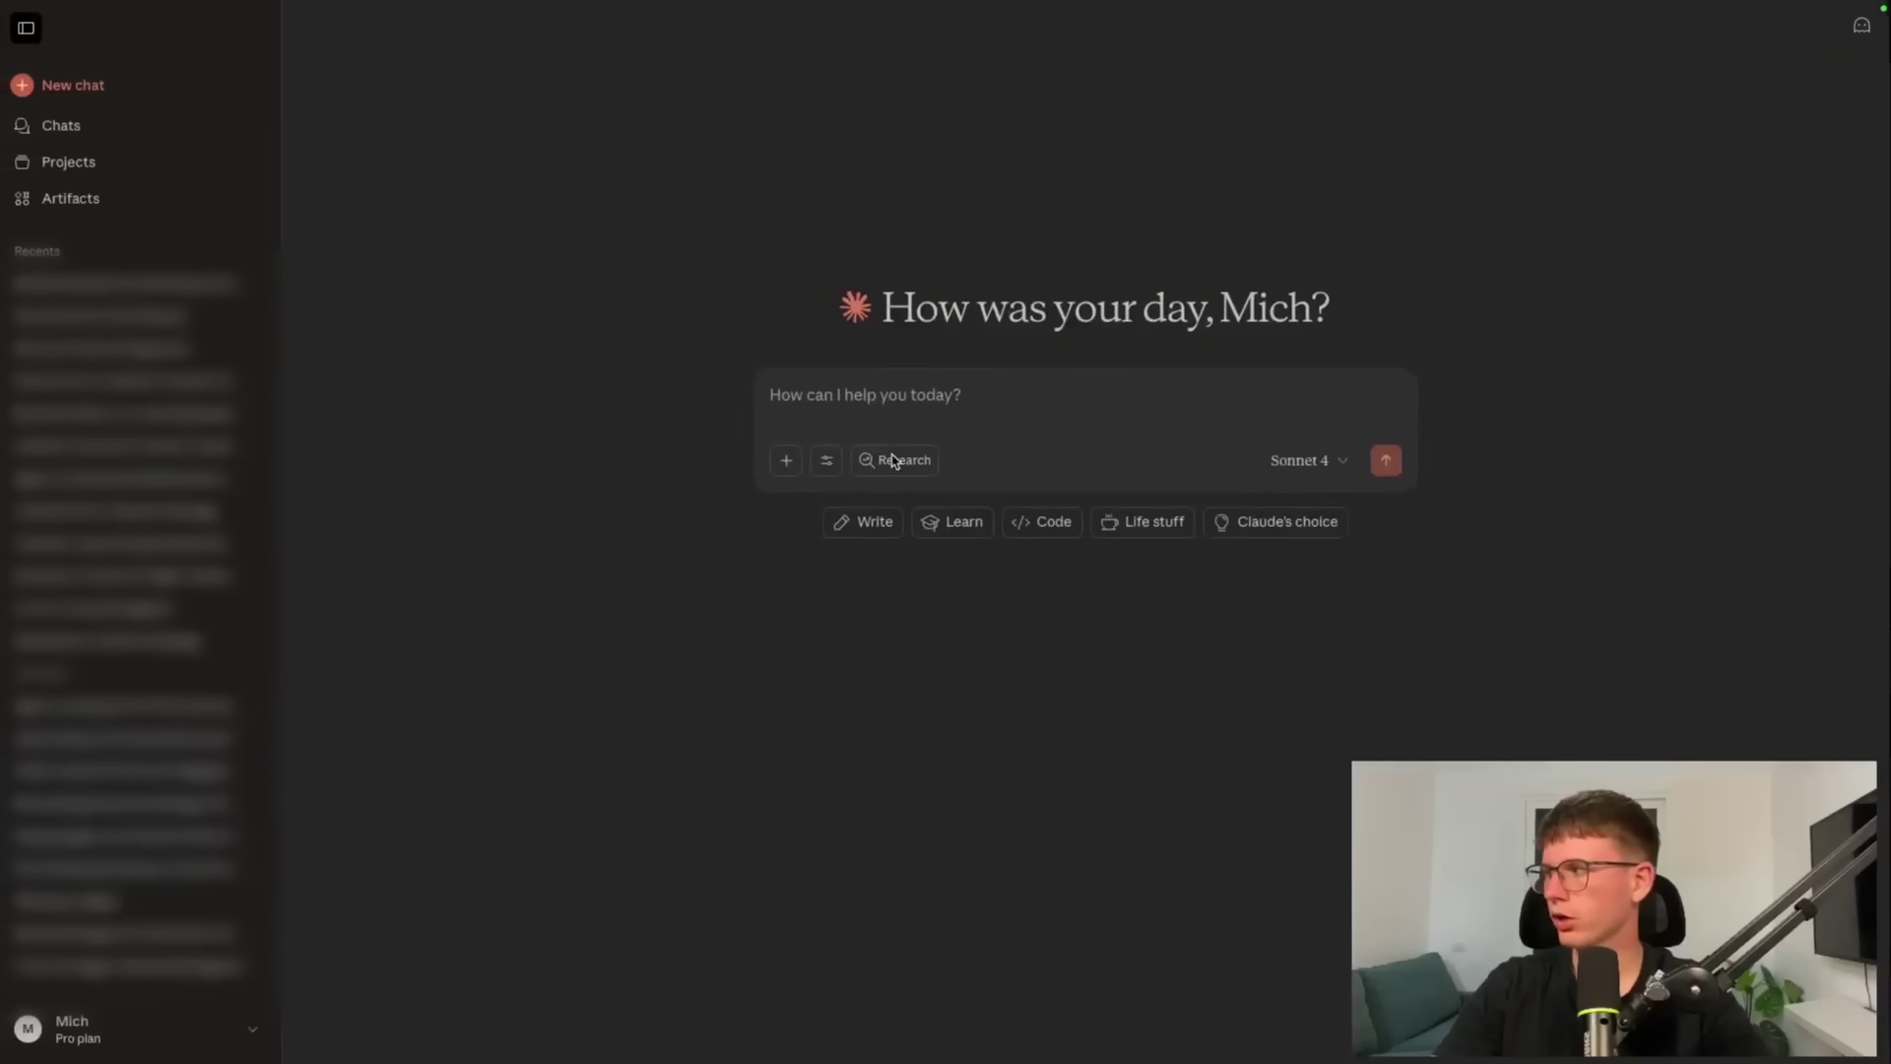
Use Claude Settings > Developer > Edit Config to reveal claude_desktop_config.json in Finder
left_click(825, 465)
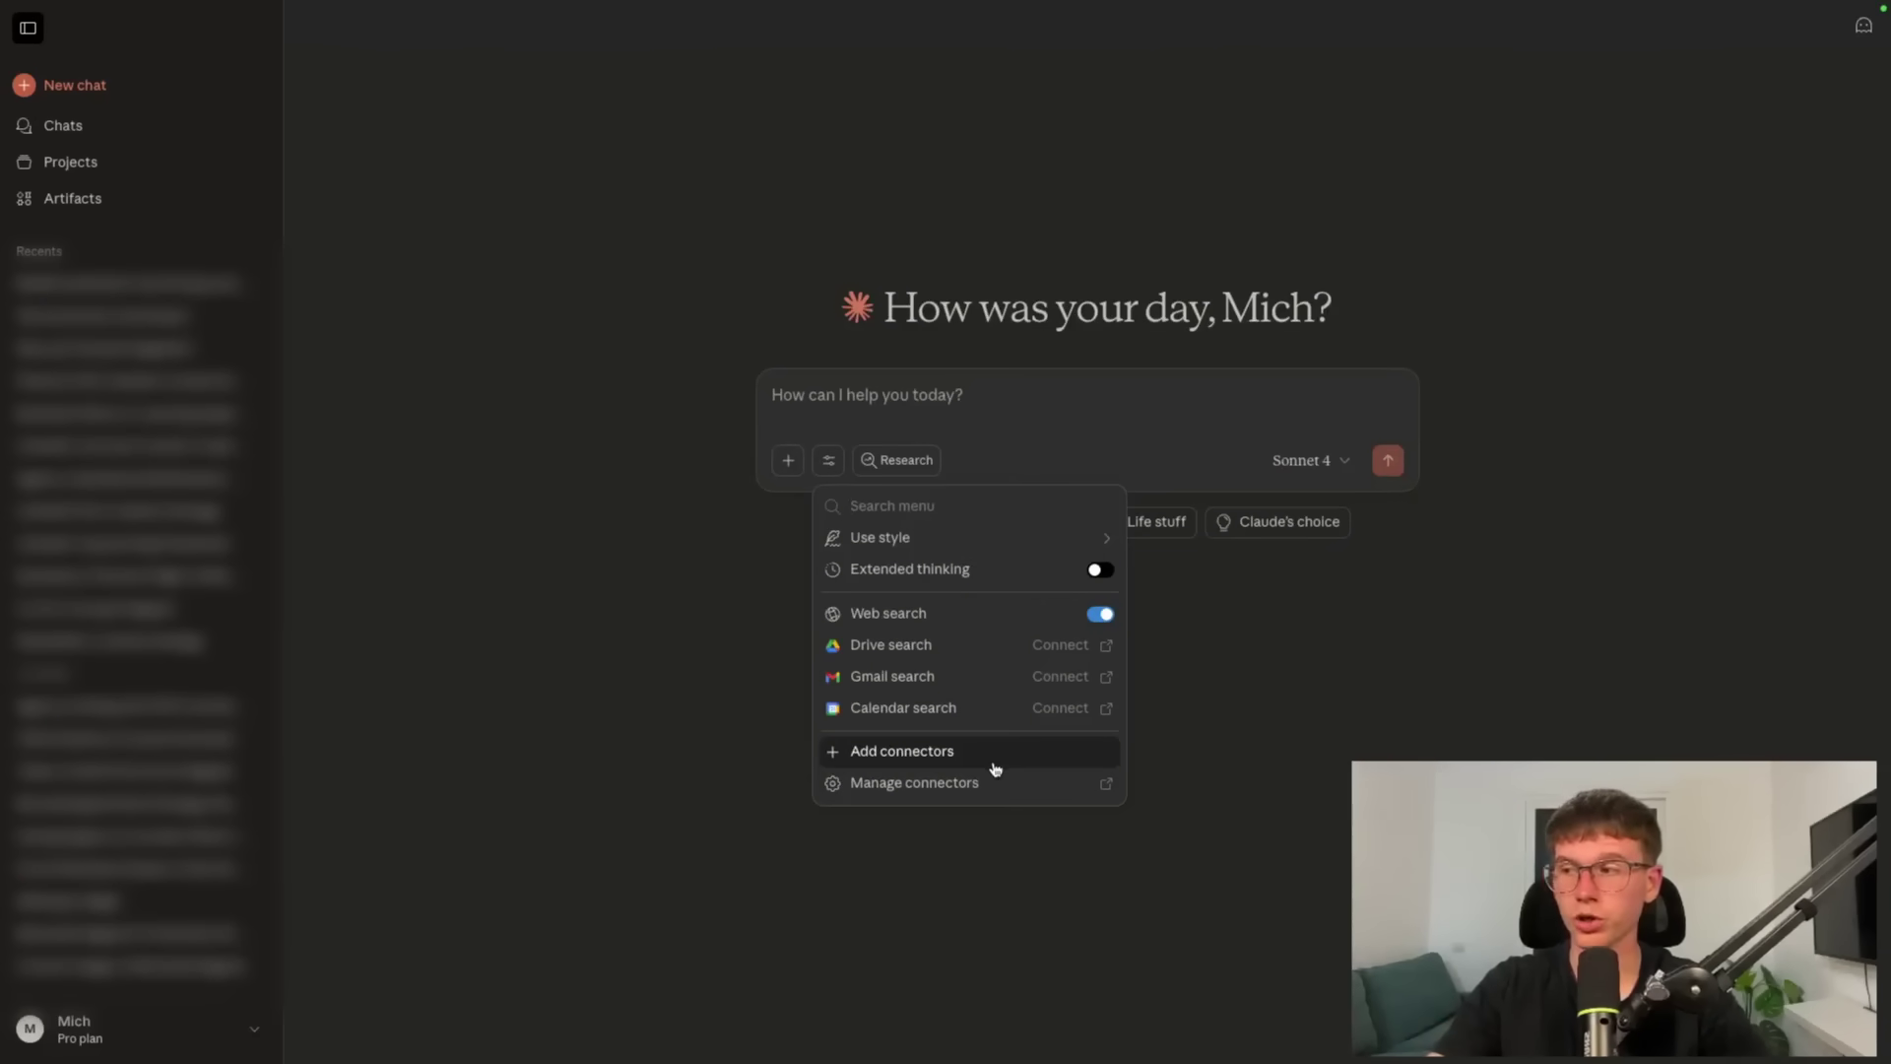
key("Escape")
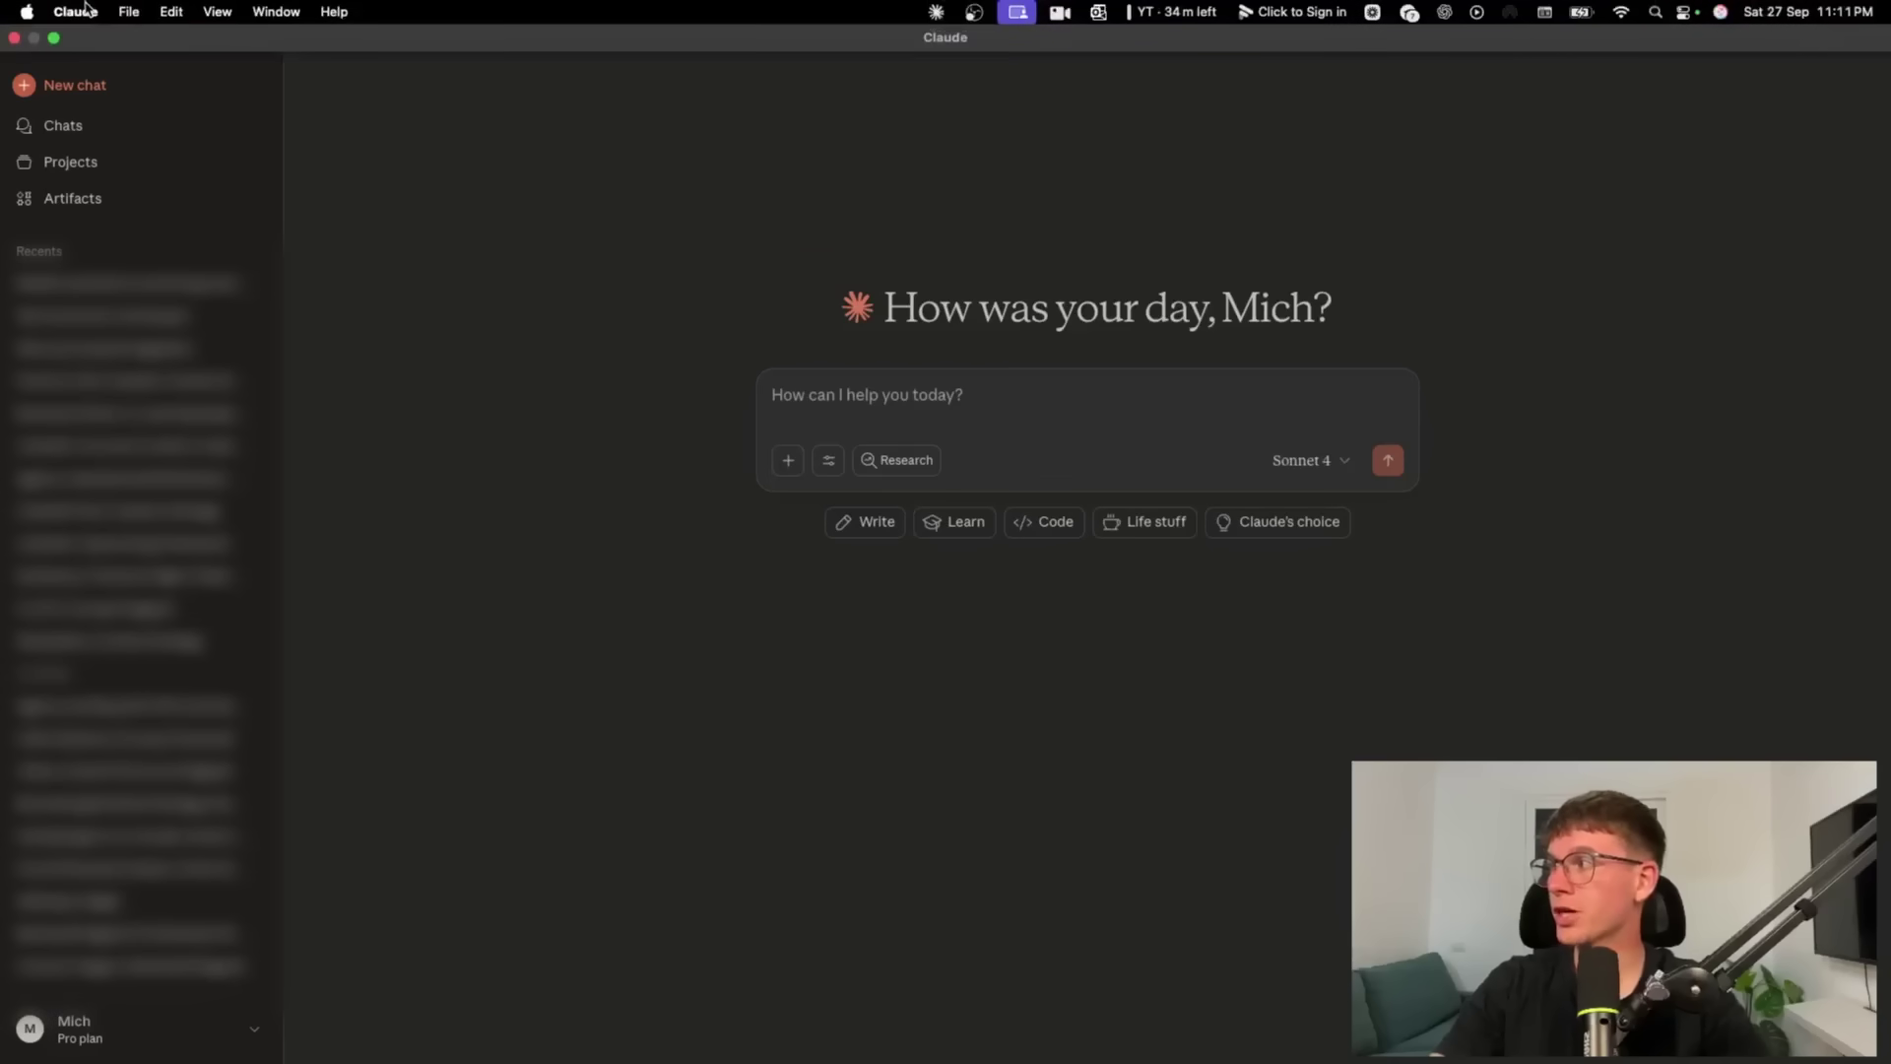
left_click(138, 1029)
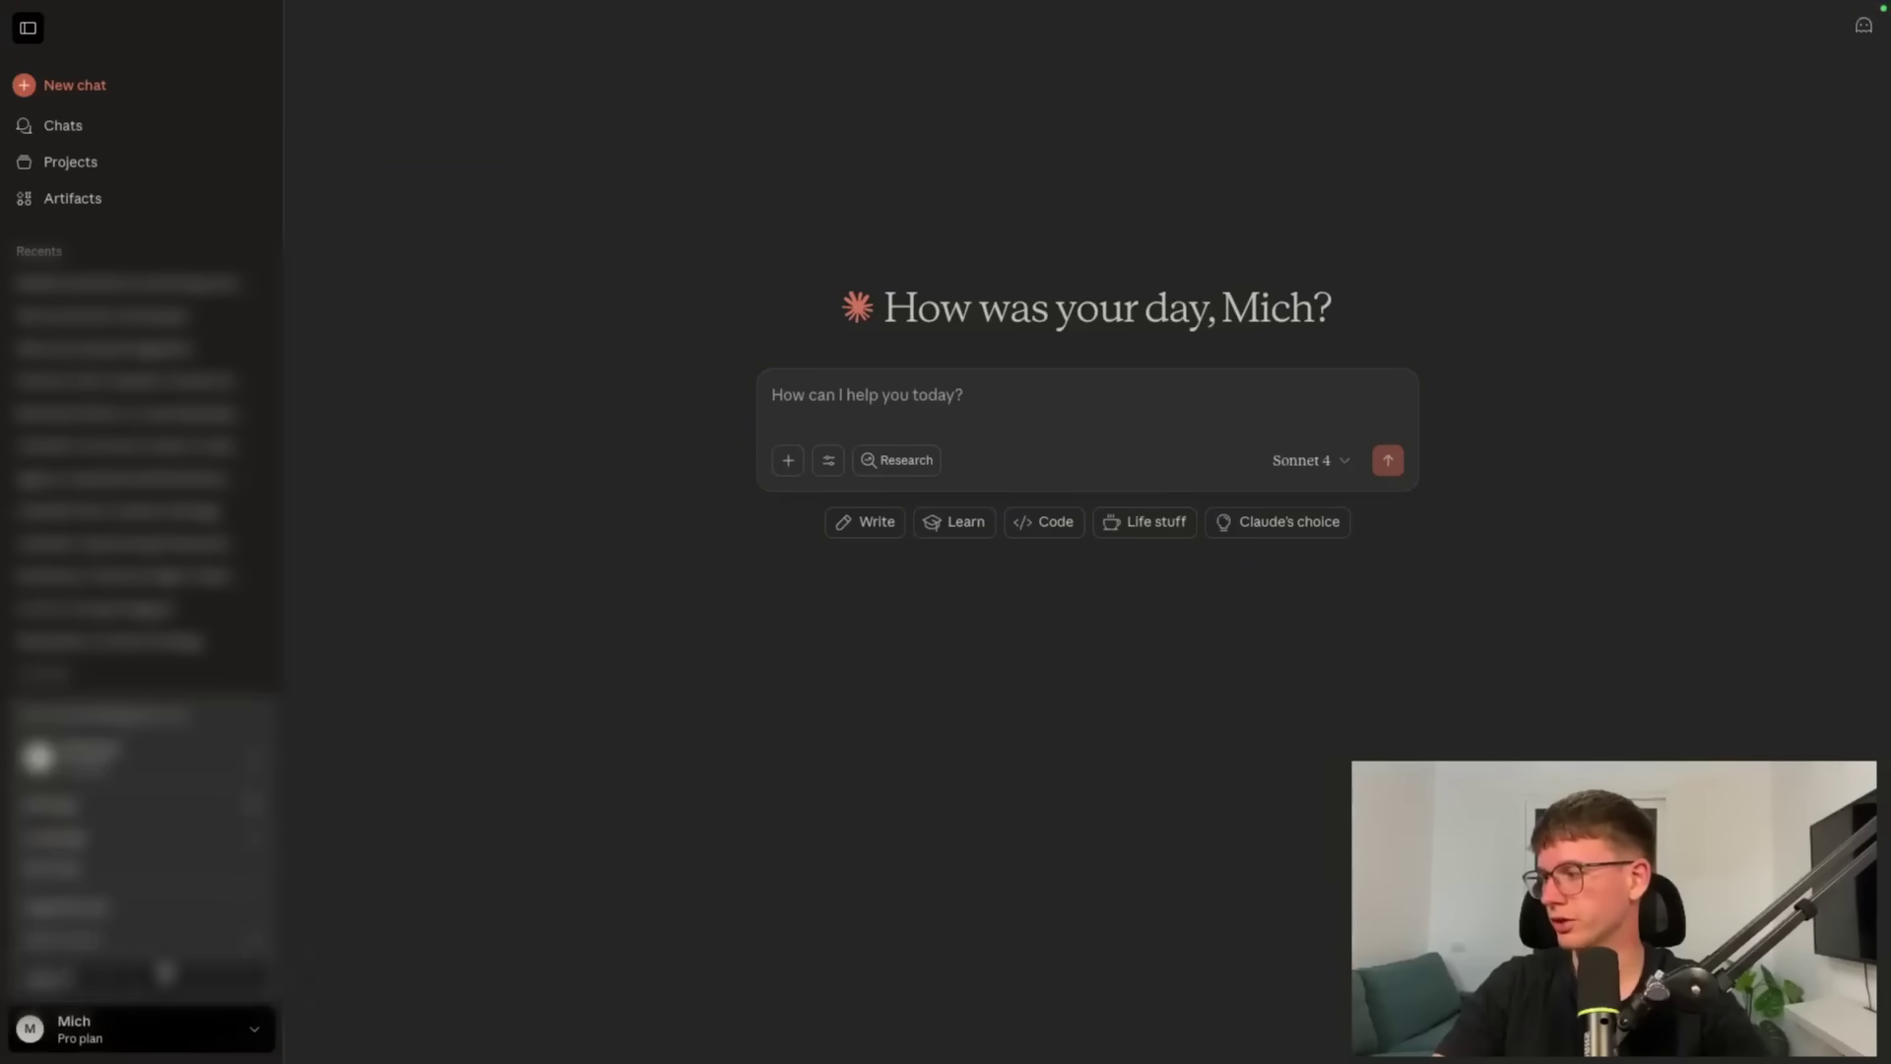
left_click(433, 767)
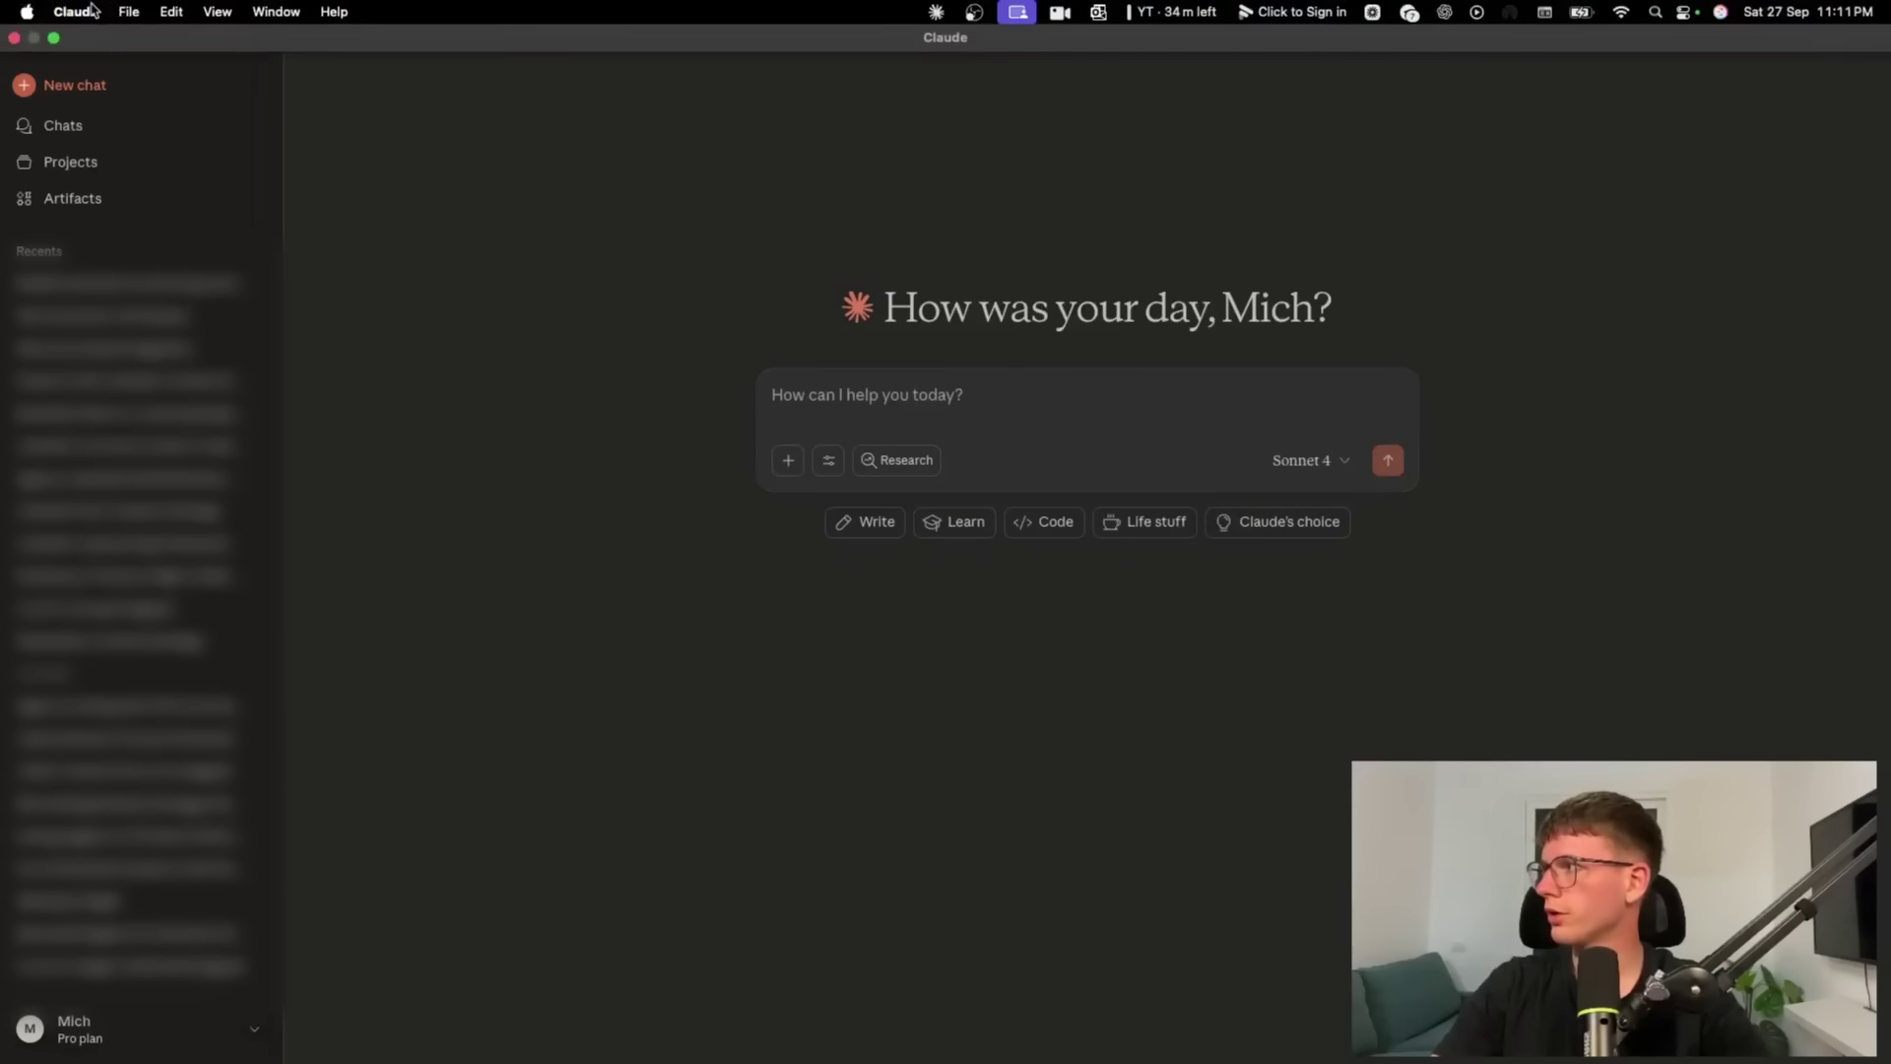
left_click(91, 11)
left_click(104, 73)
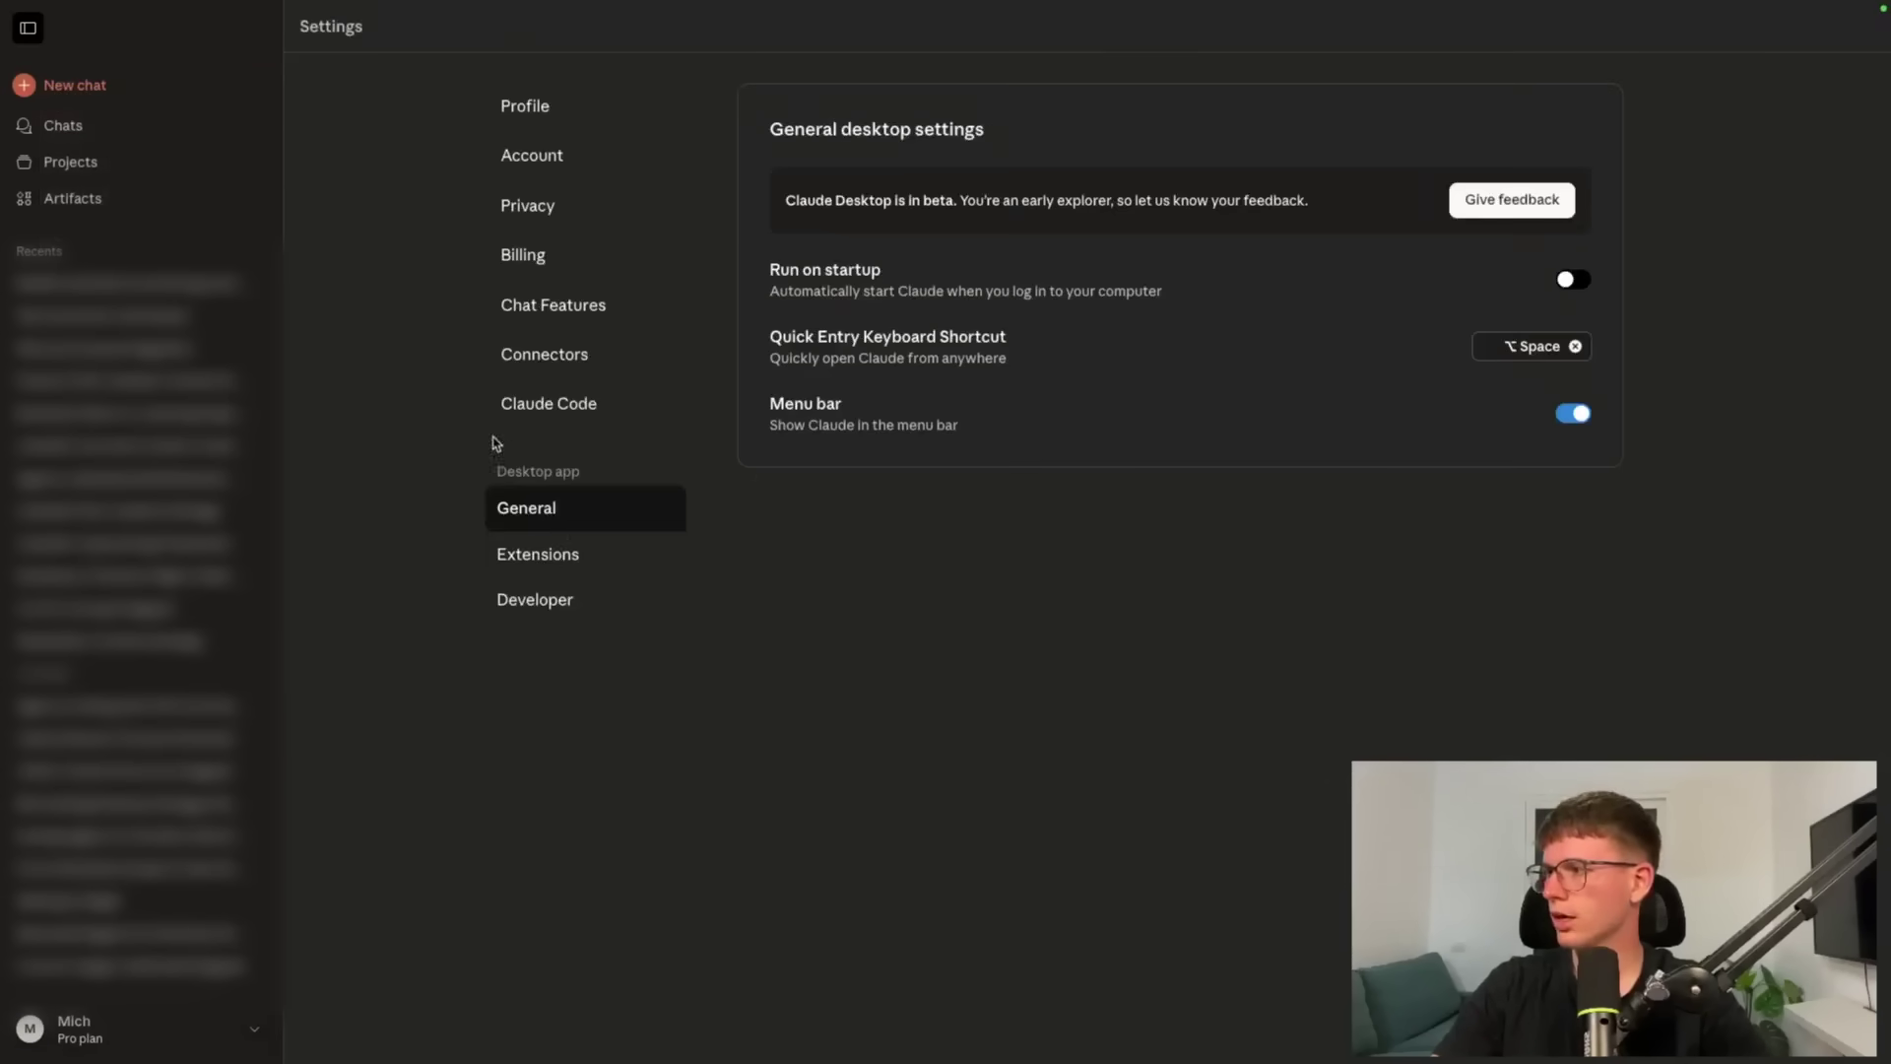
left_click(548, 602)
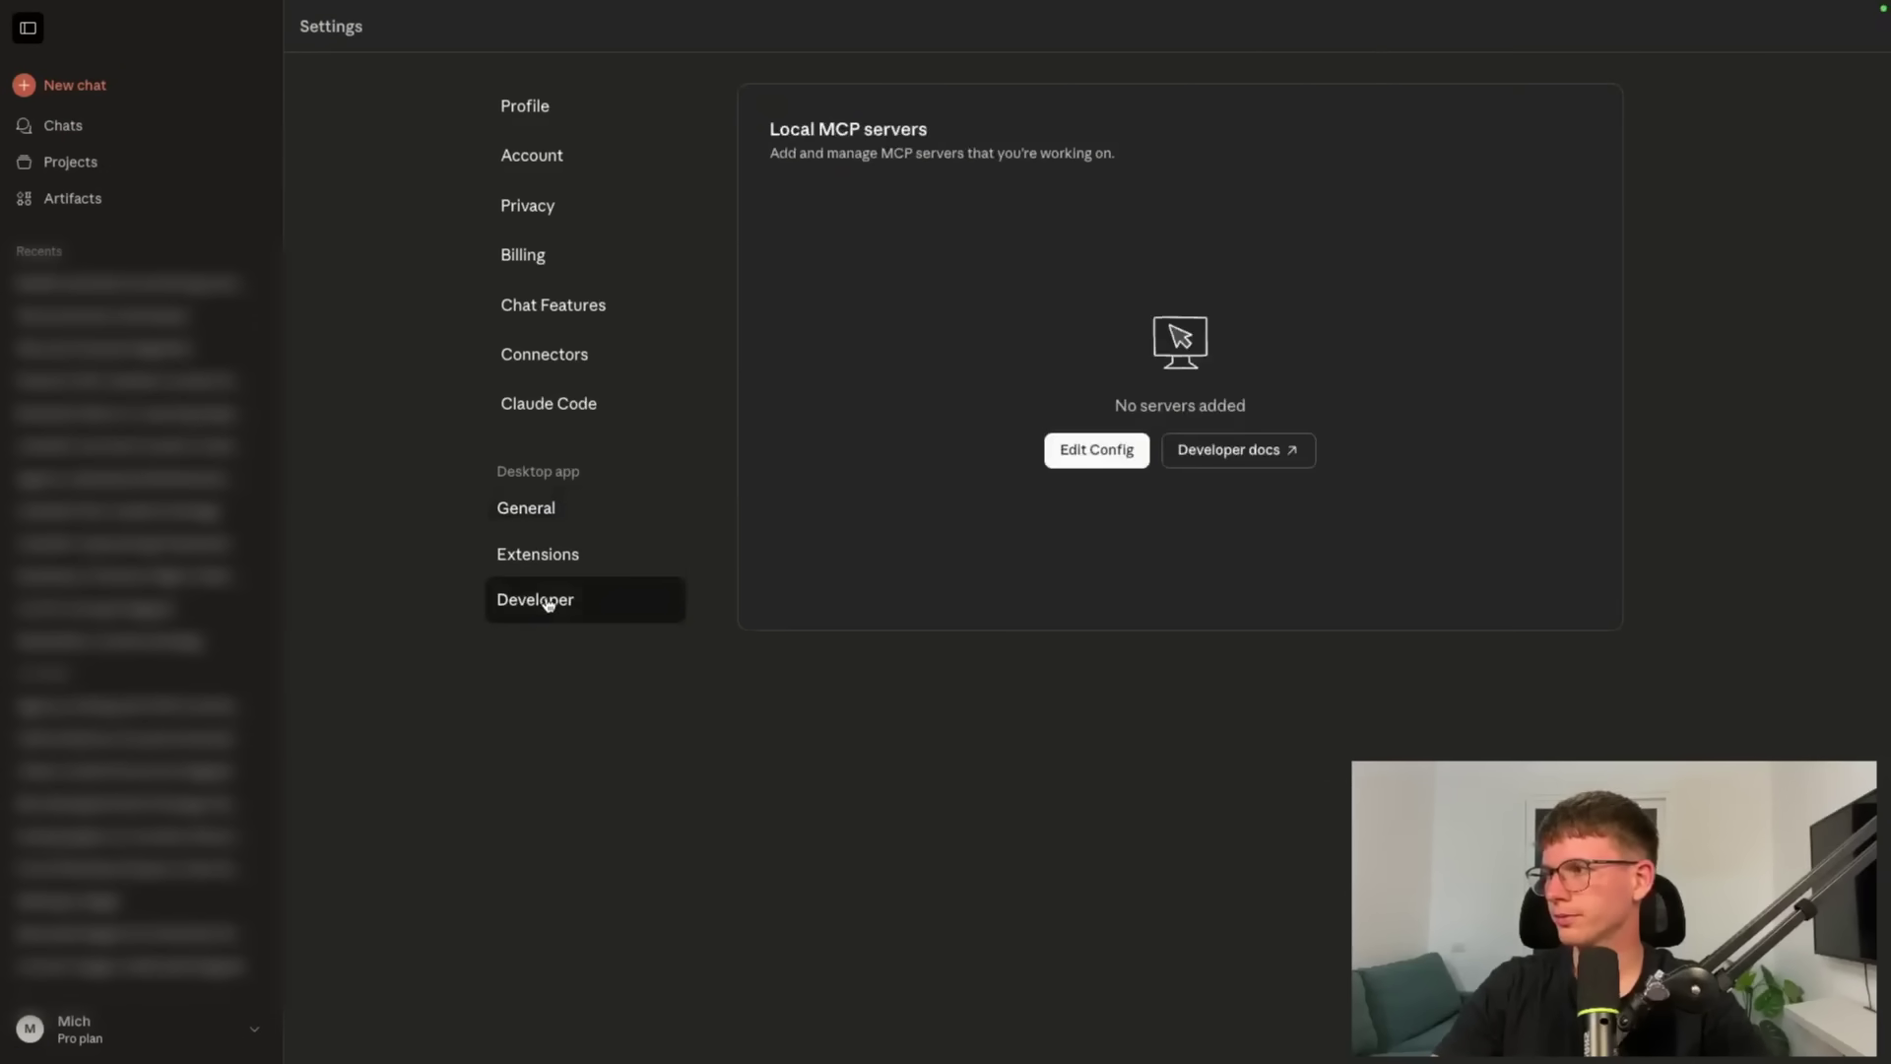
left_click(1095, 455)
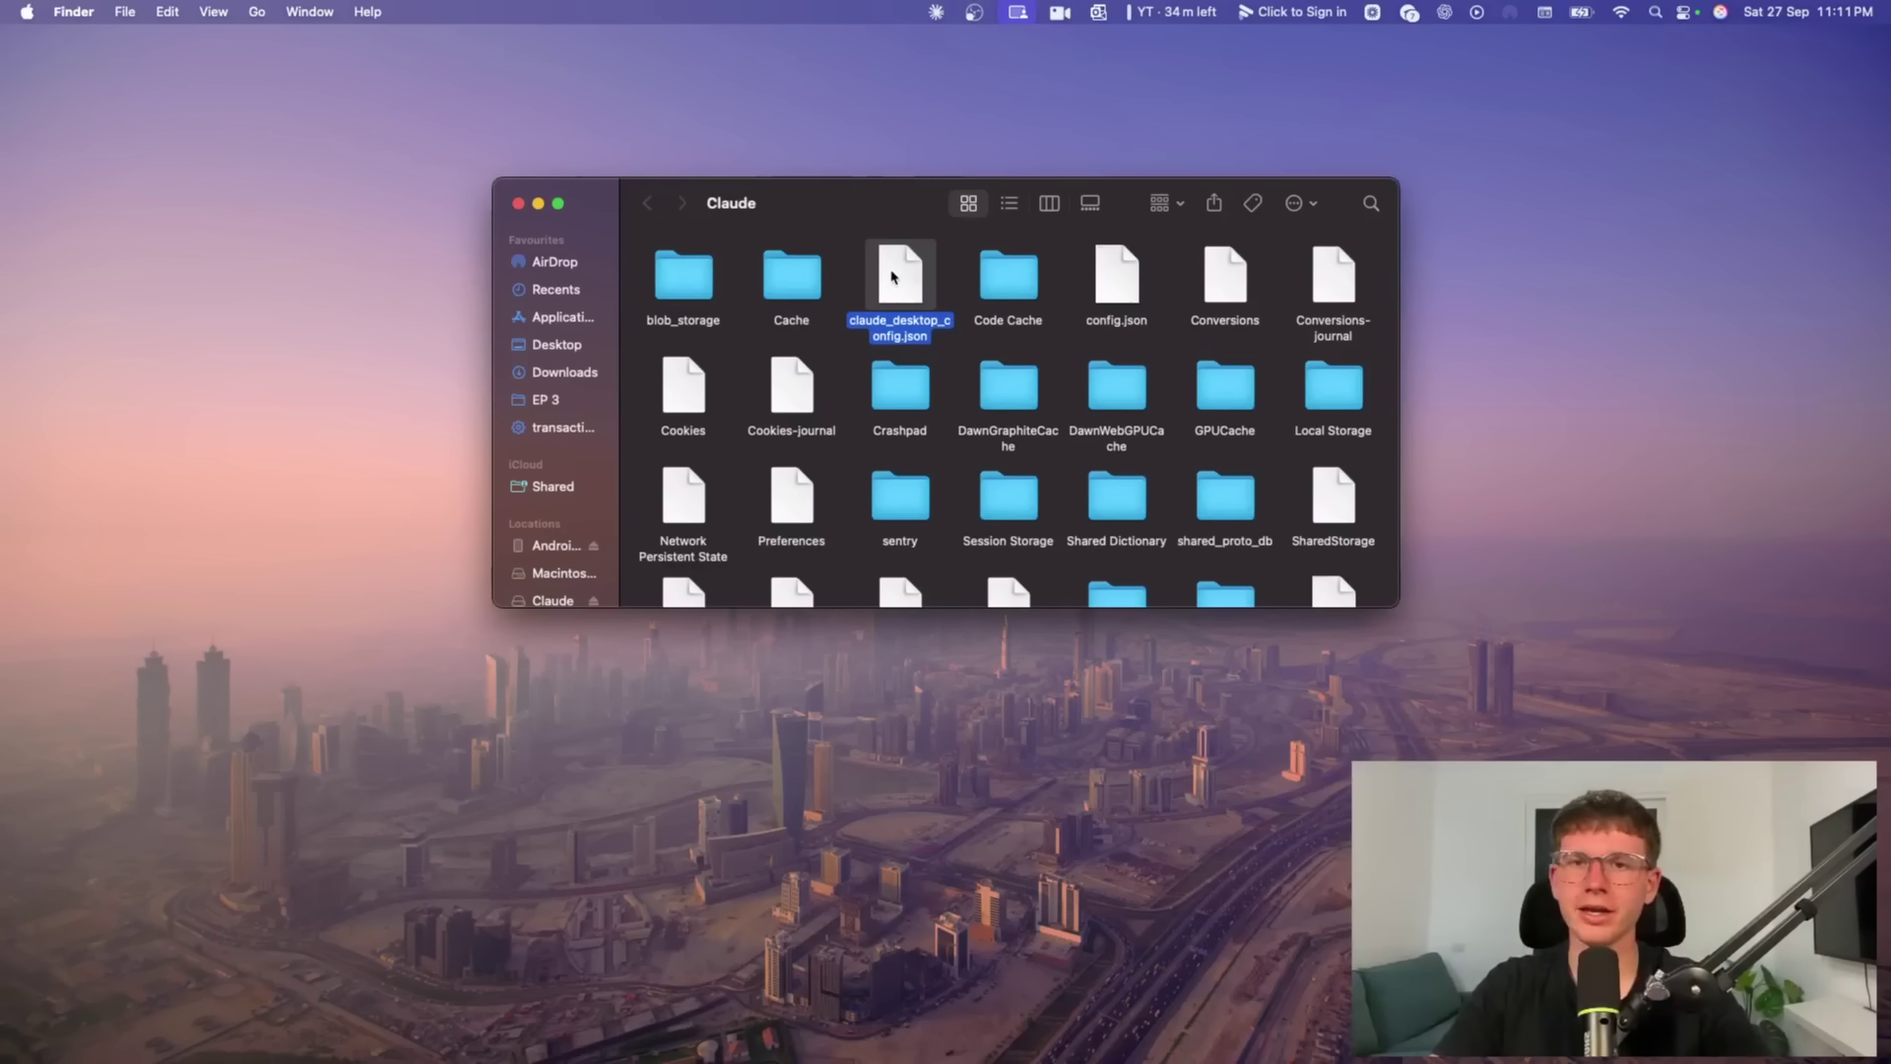
Open claude_desktop_config.json in Brackets and replace its contents with the copied n8n-mcp config
double_click(893, 277)
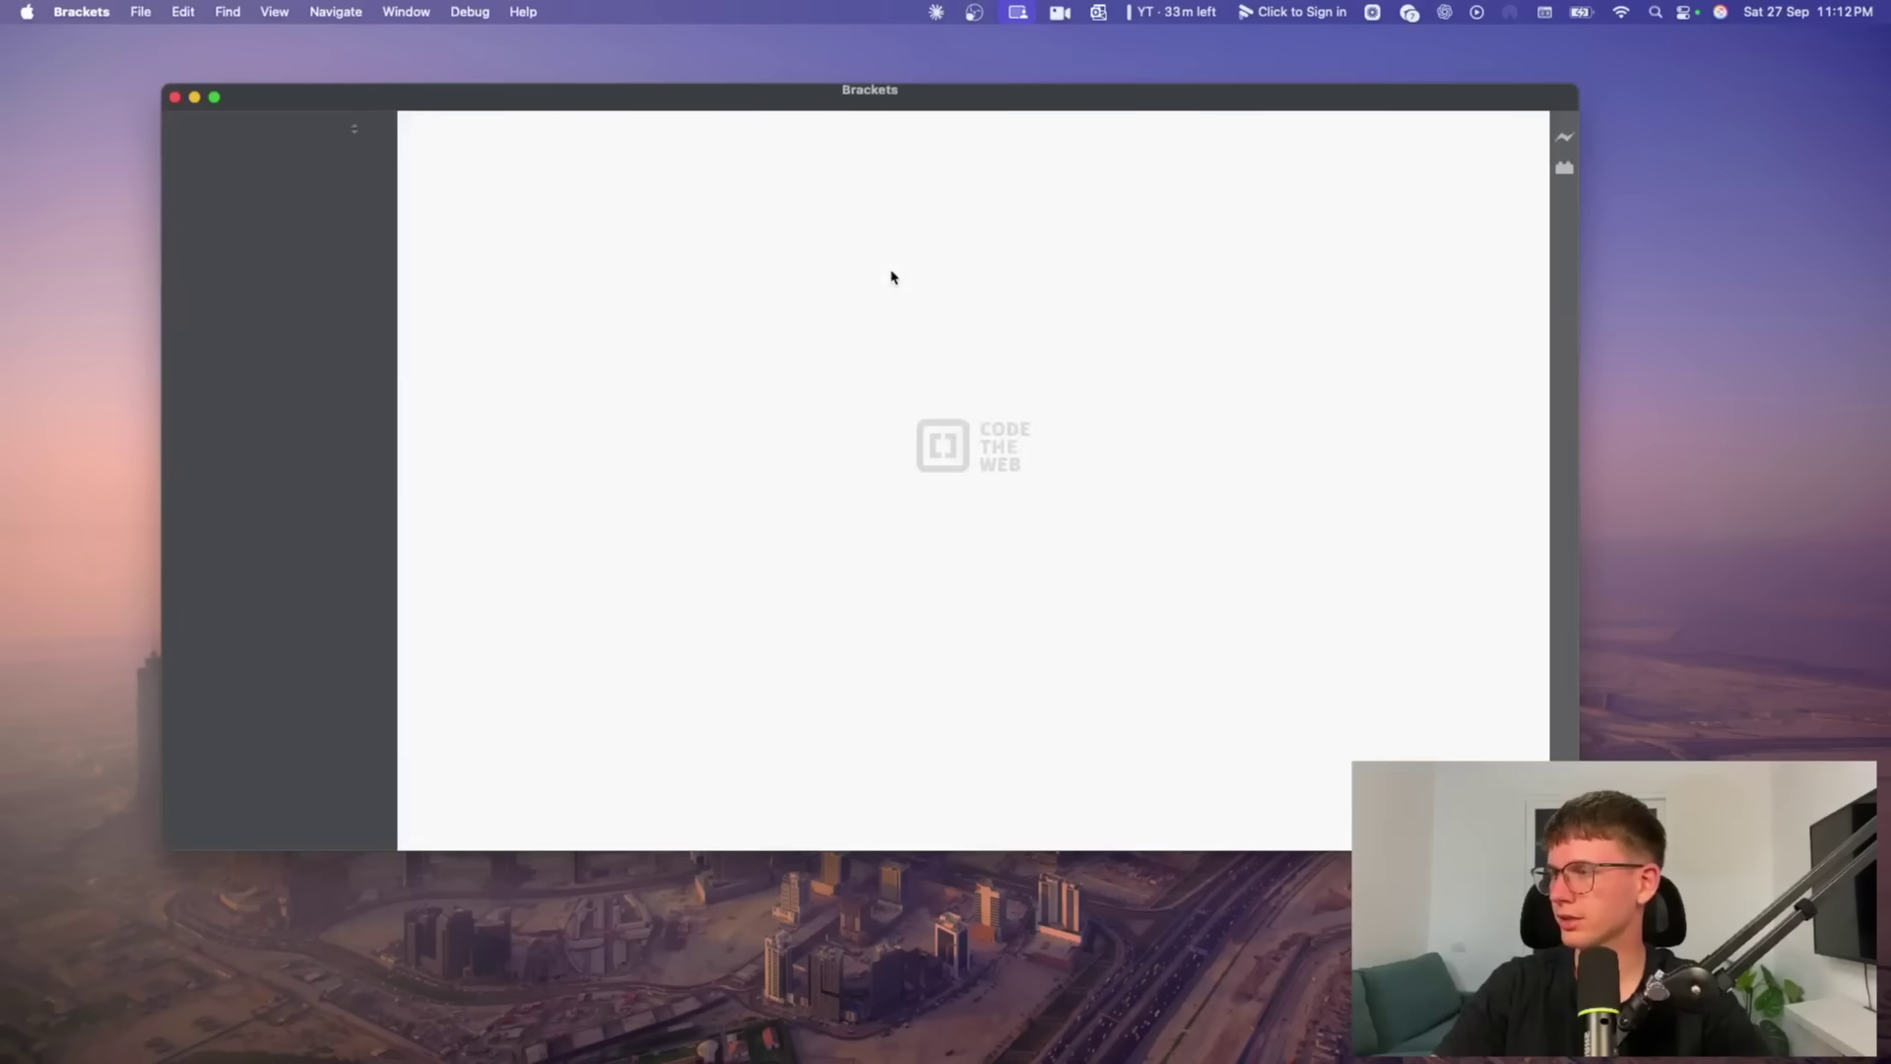
left_click_drag(500, 164, 454, 141)
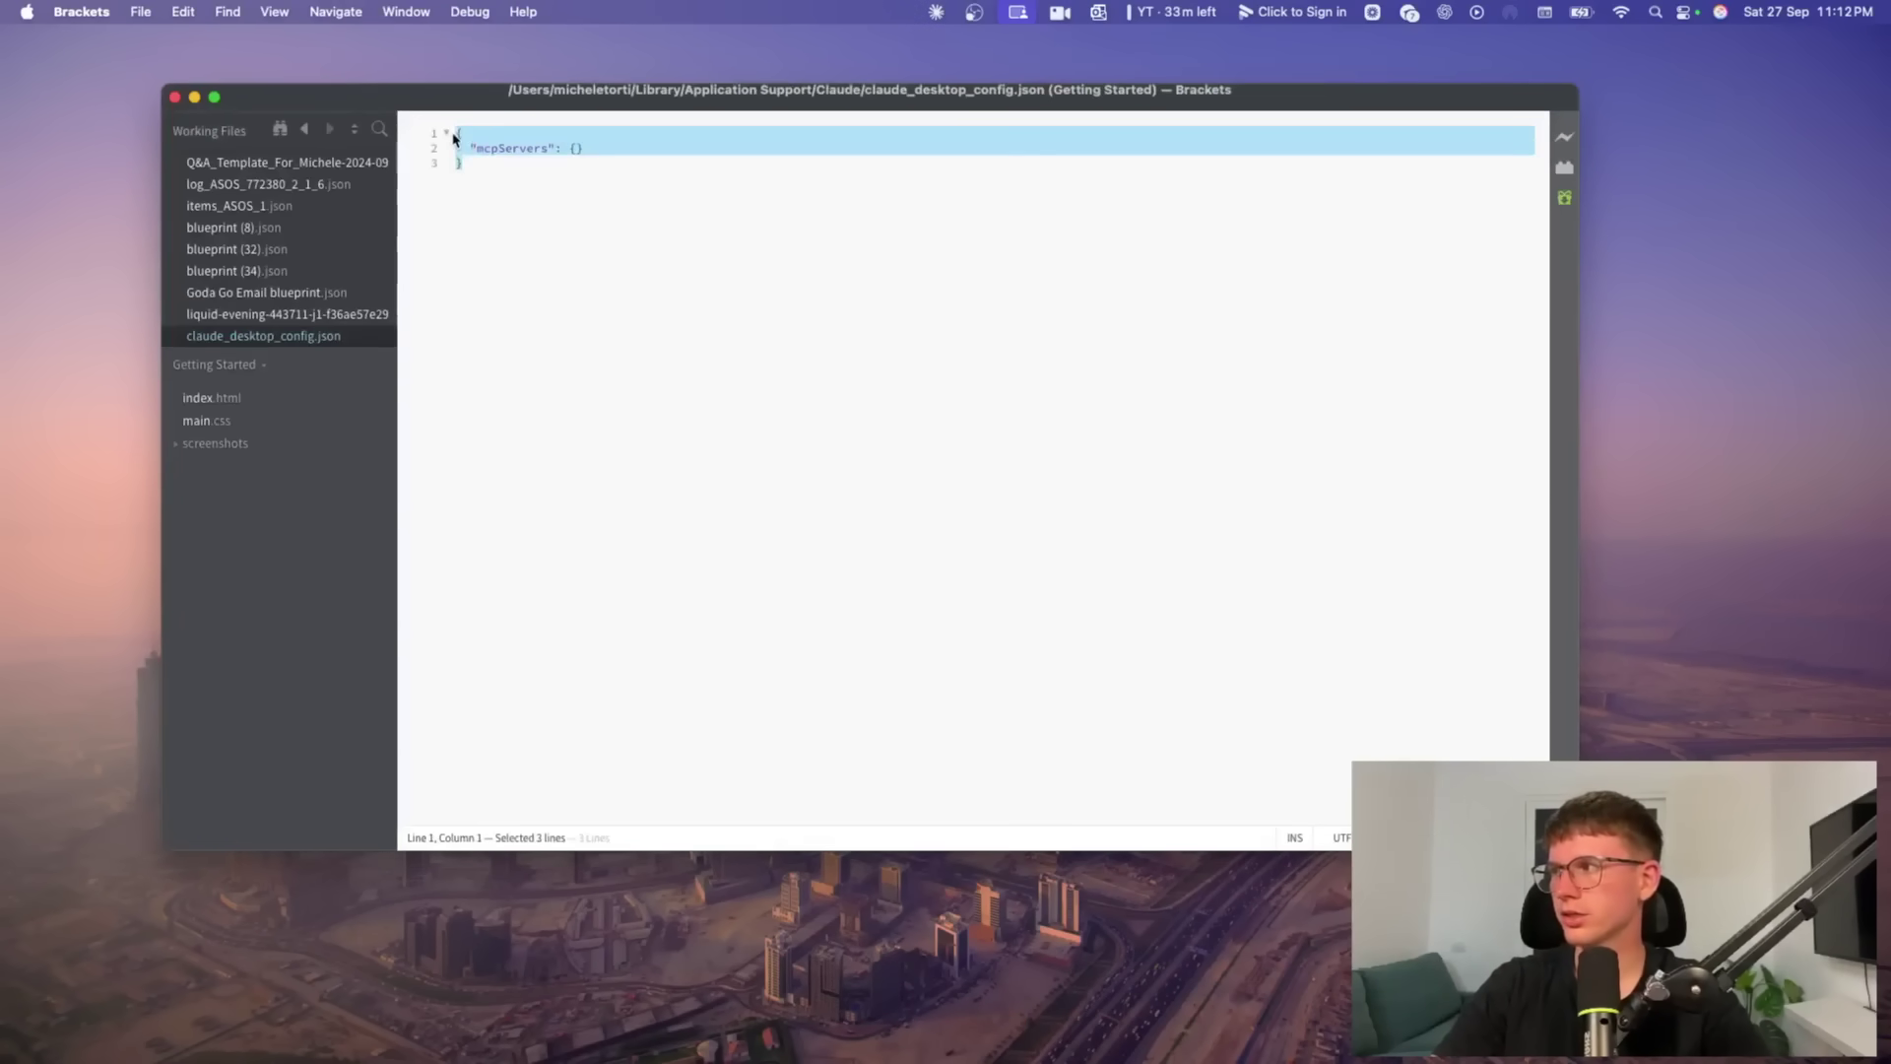
key("BackSpace")
type("{   \"mcpServers\": {     \"n8n-mcp\": {       \"command\": \"npx\",       \"args\": [\"n8n-mcp\"],       \"env\": {         \"MCP_MODE\": \"stdio\",         \"LOG_LEVEL\": \"error\",         \"DISABLE_CONSOLE_OUTPUT\": \"true\",         \"N8N_API_URL\": \"https://your-n8n-instance.com\",         \"N8N_API_KEY\": \"your-api-key\"       }     }   } }")
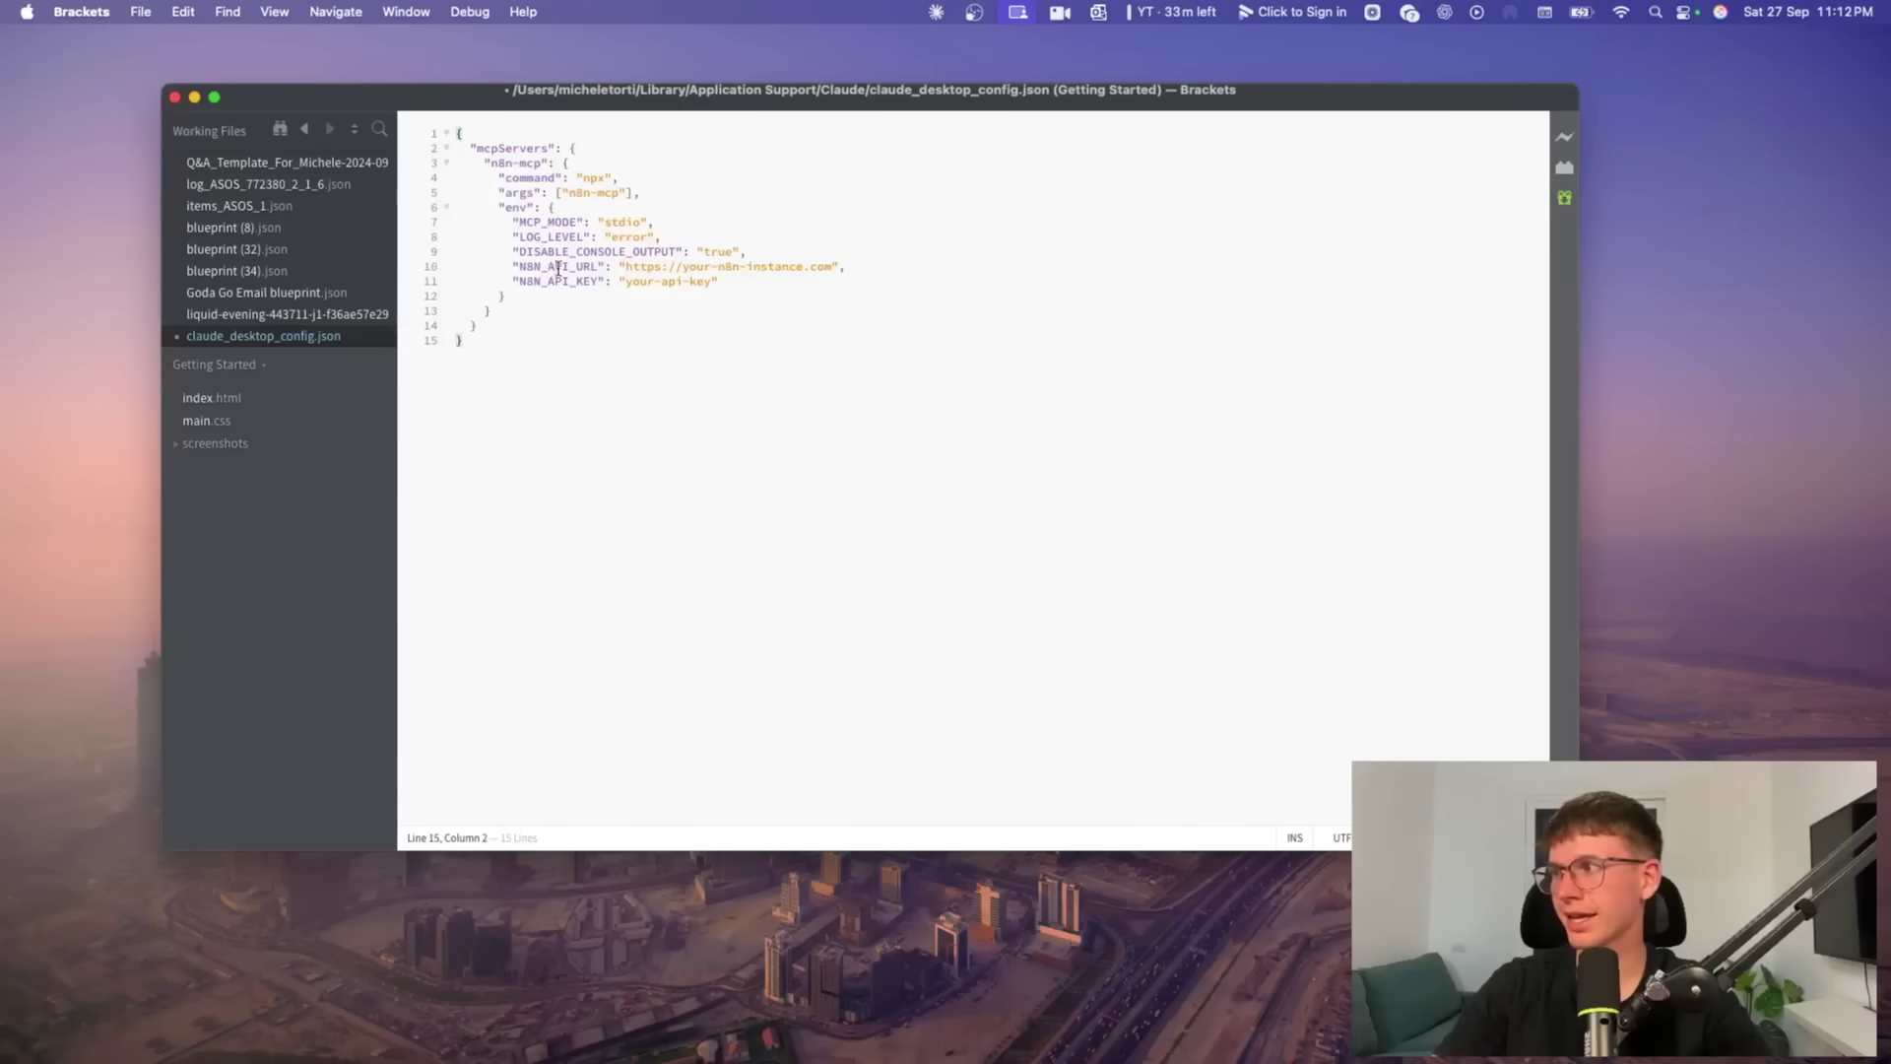
Select the placeholder instance URL on line 10 so it can be replaced
left_click_drag(623, 266, 832, 266)
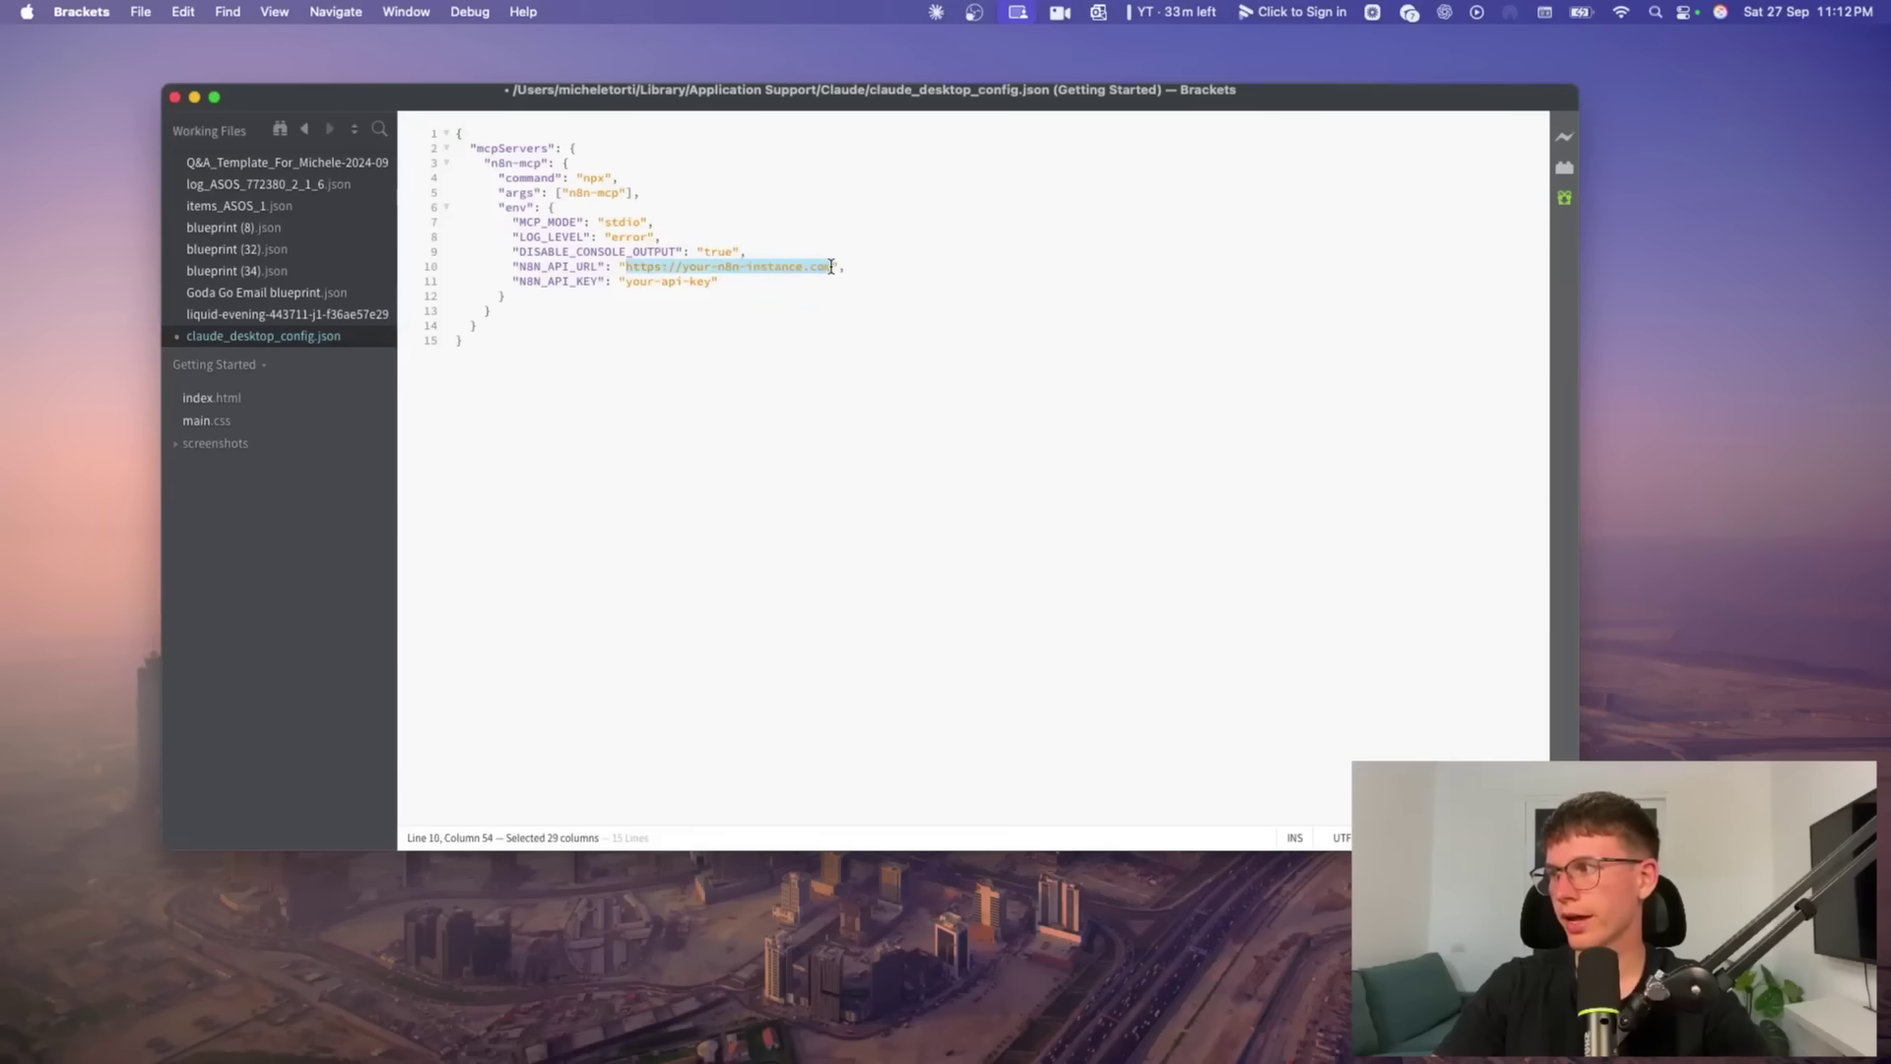
left_click(726, 283)
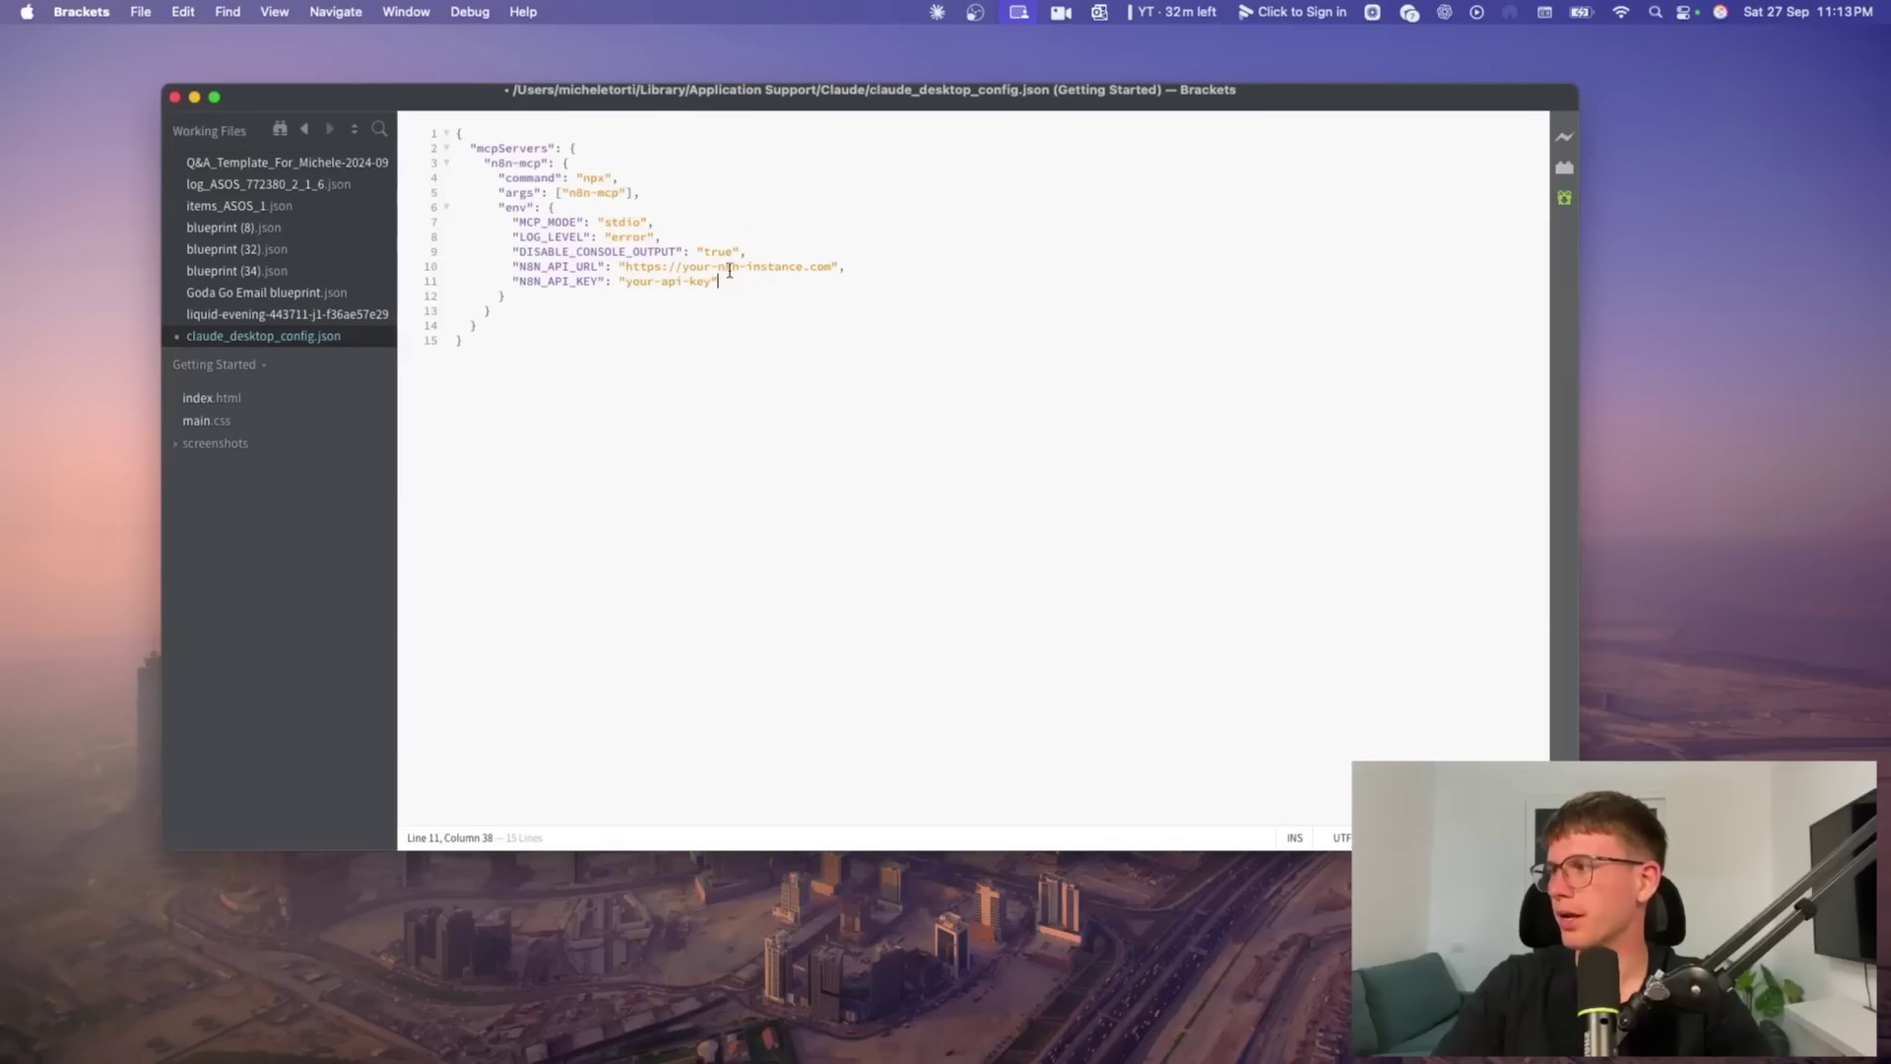
left_click_drag(626, 268, 834, 268)
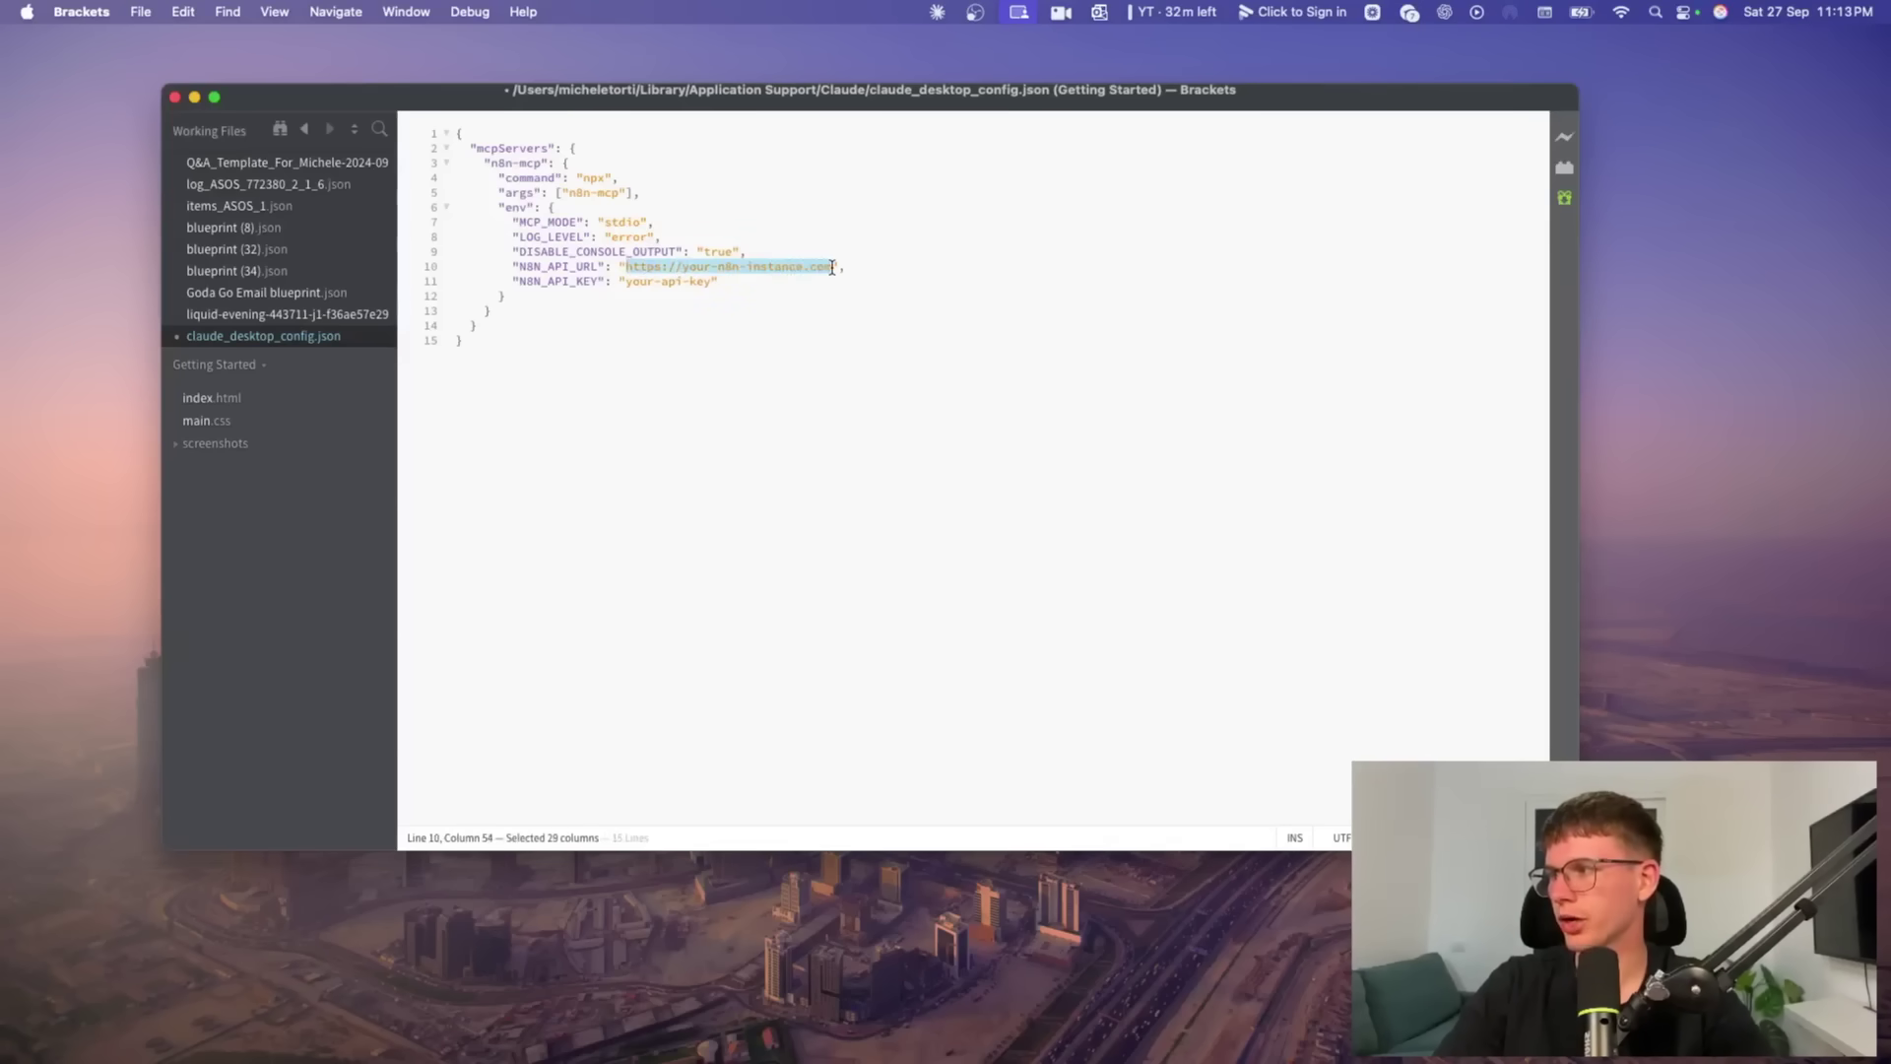
key("super+Tab")
Copy the n8n cloud base address from Chrome, without the path, and paste it as N8N_API_URL
type("n8n")
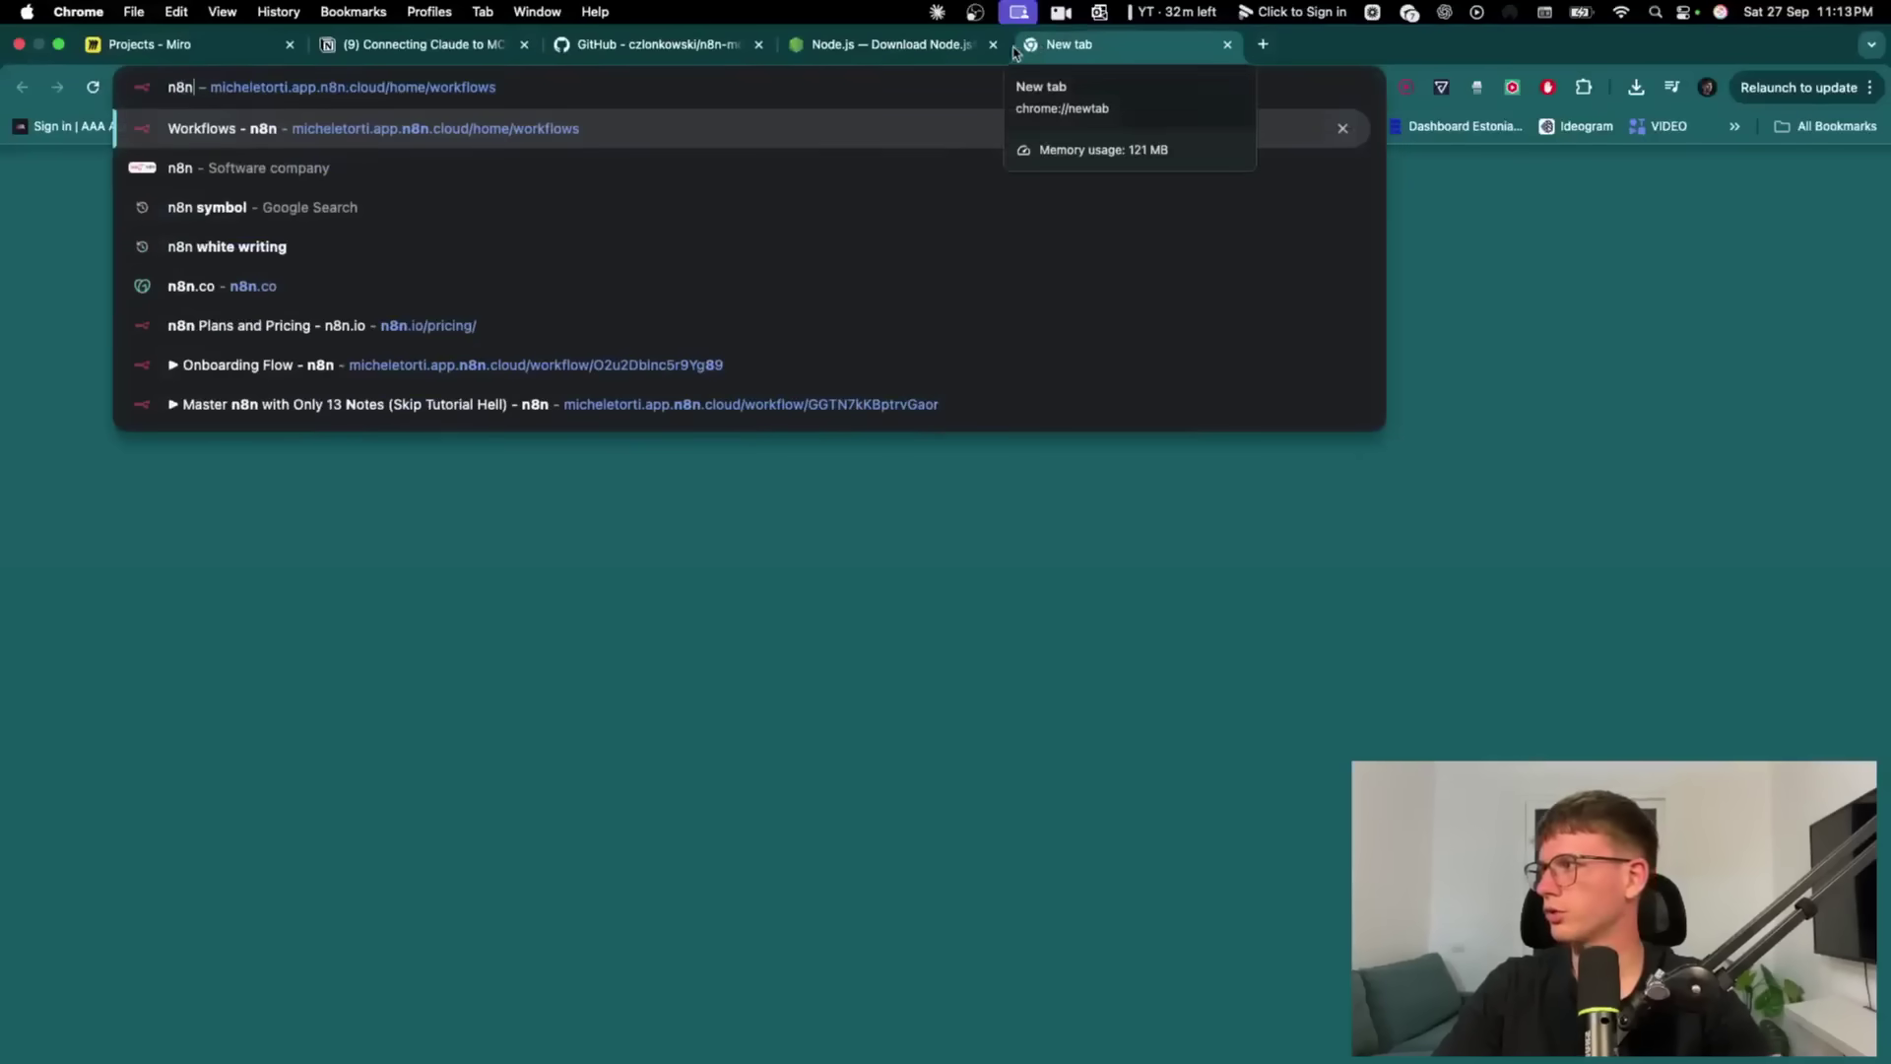
left_click(578, 129)
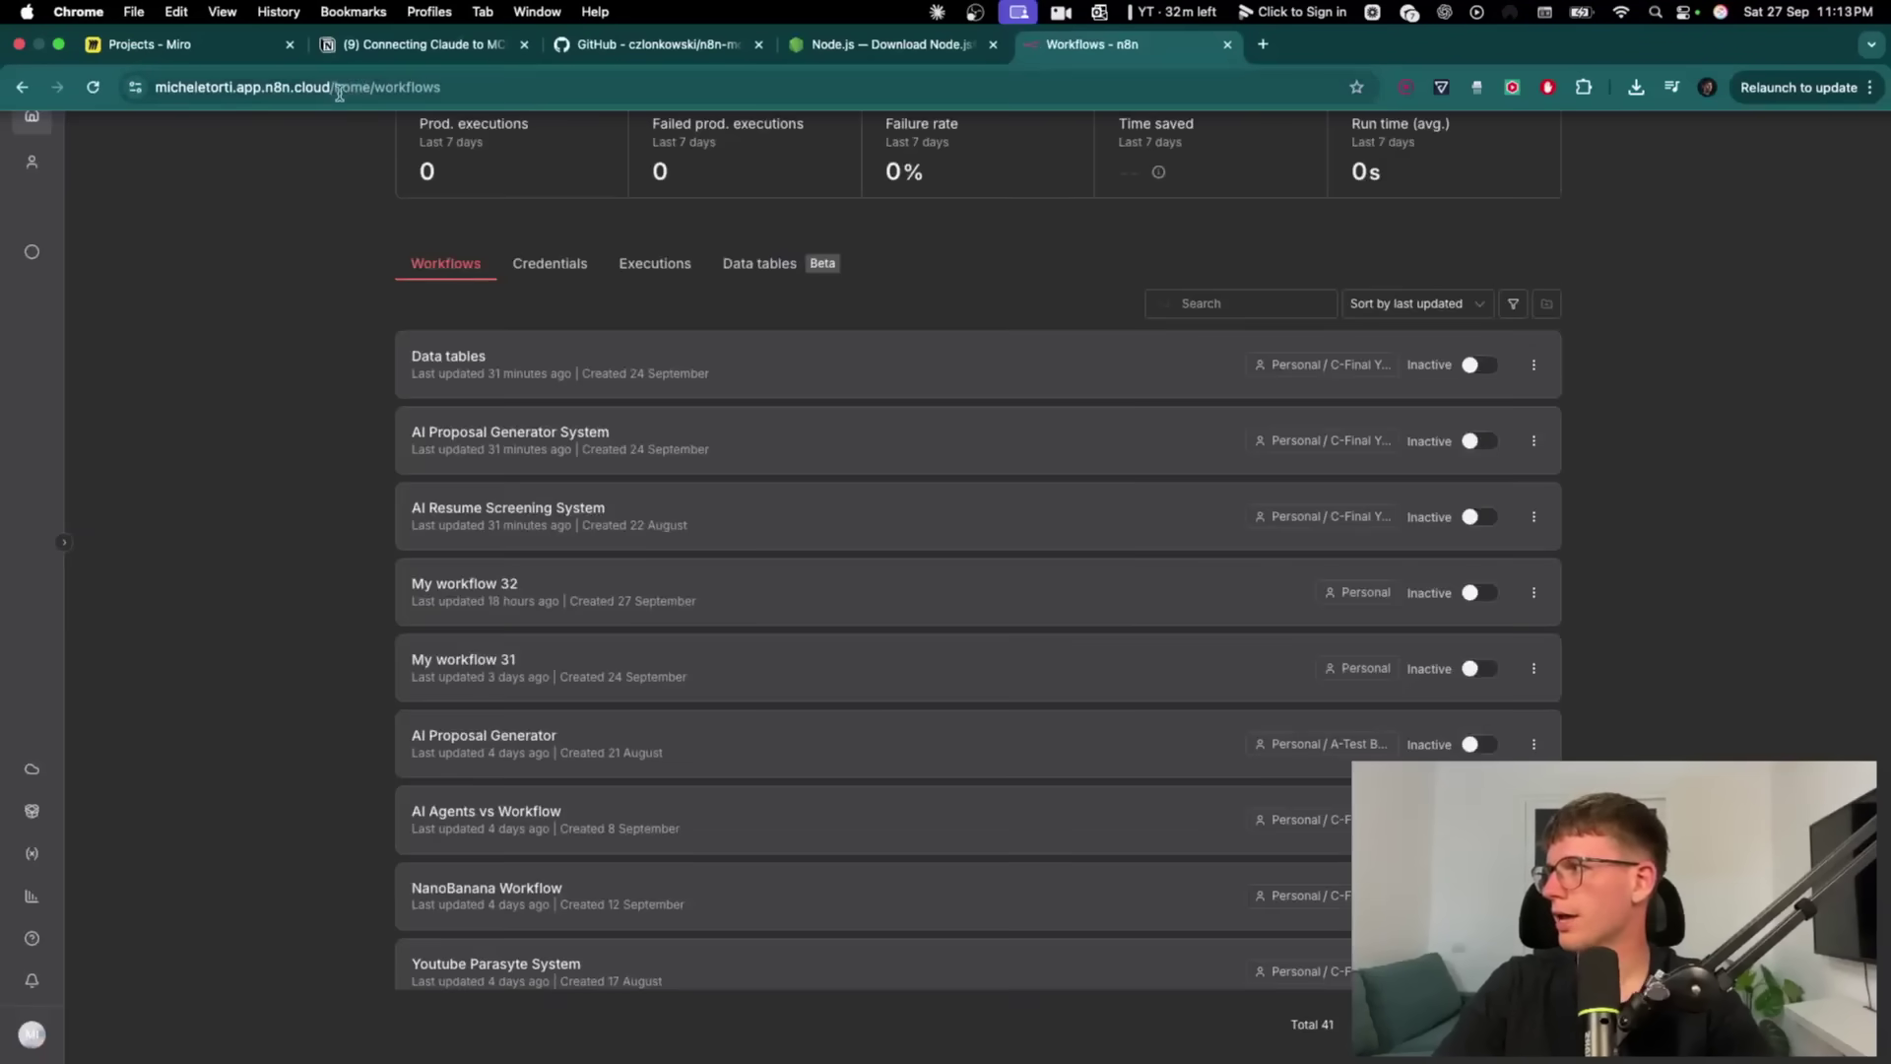
left_click(329, 93)
left_click(348, 89)
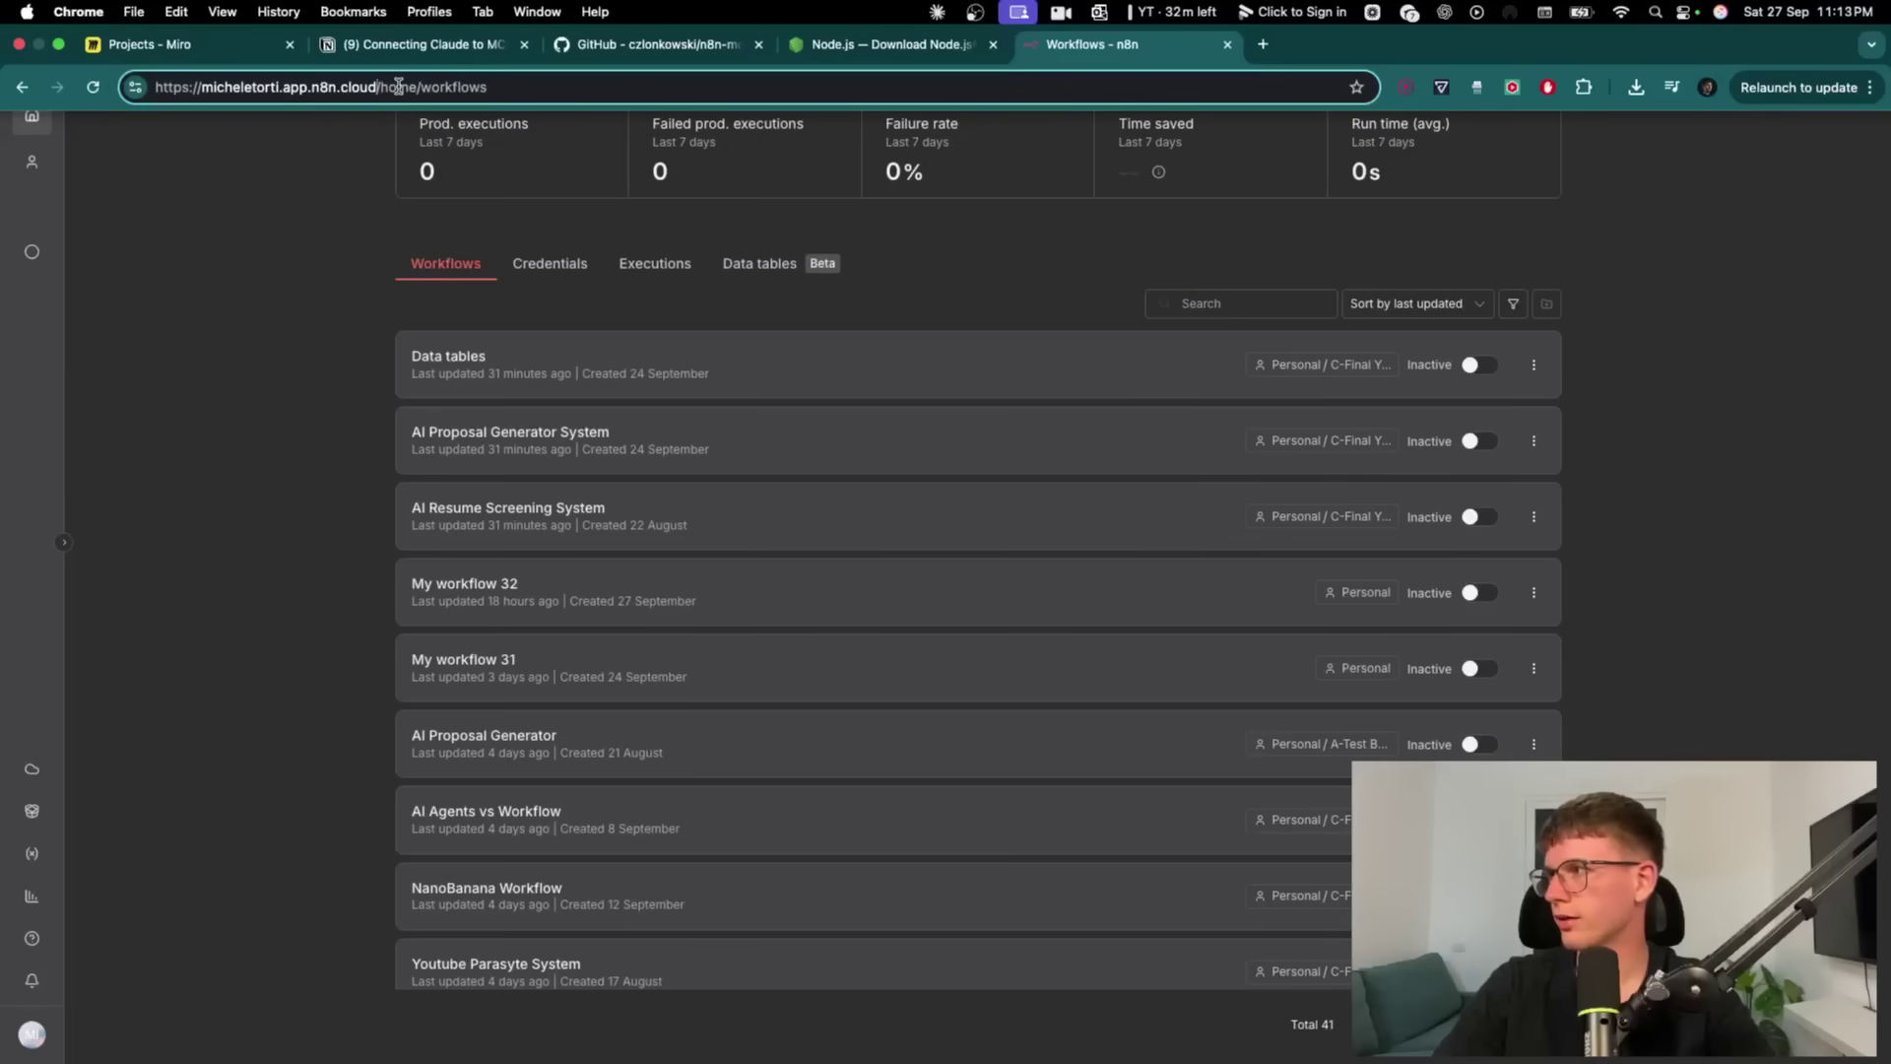
key("shift+End")
key("BackSpace")
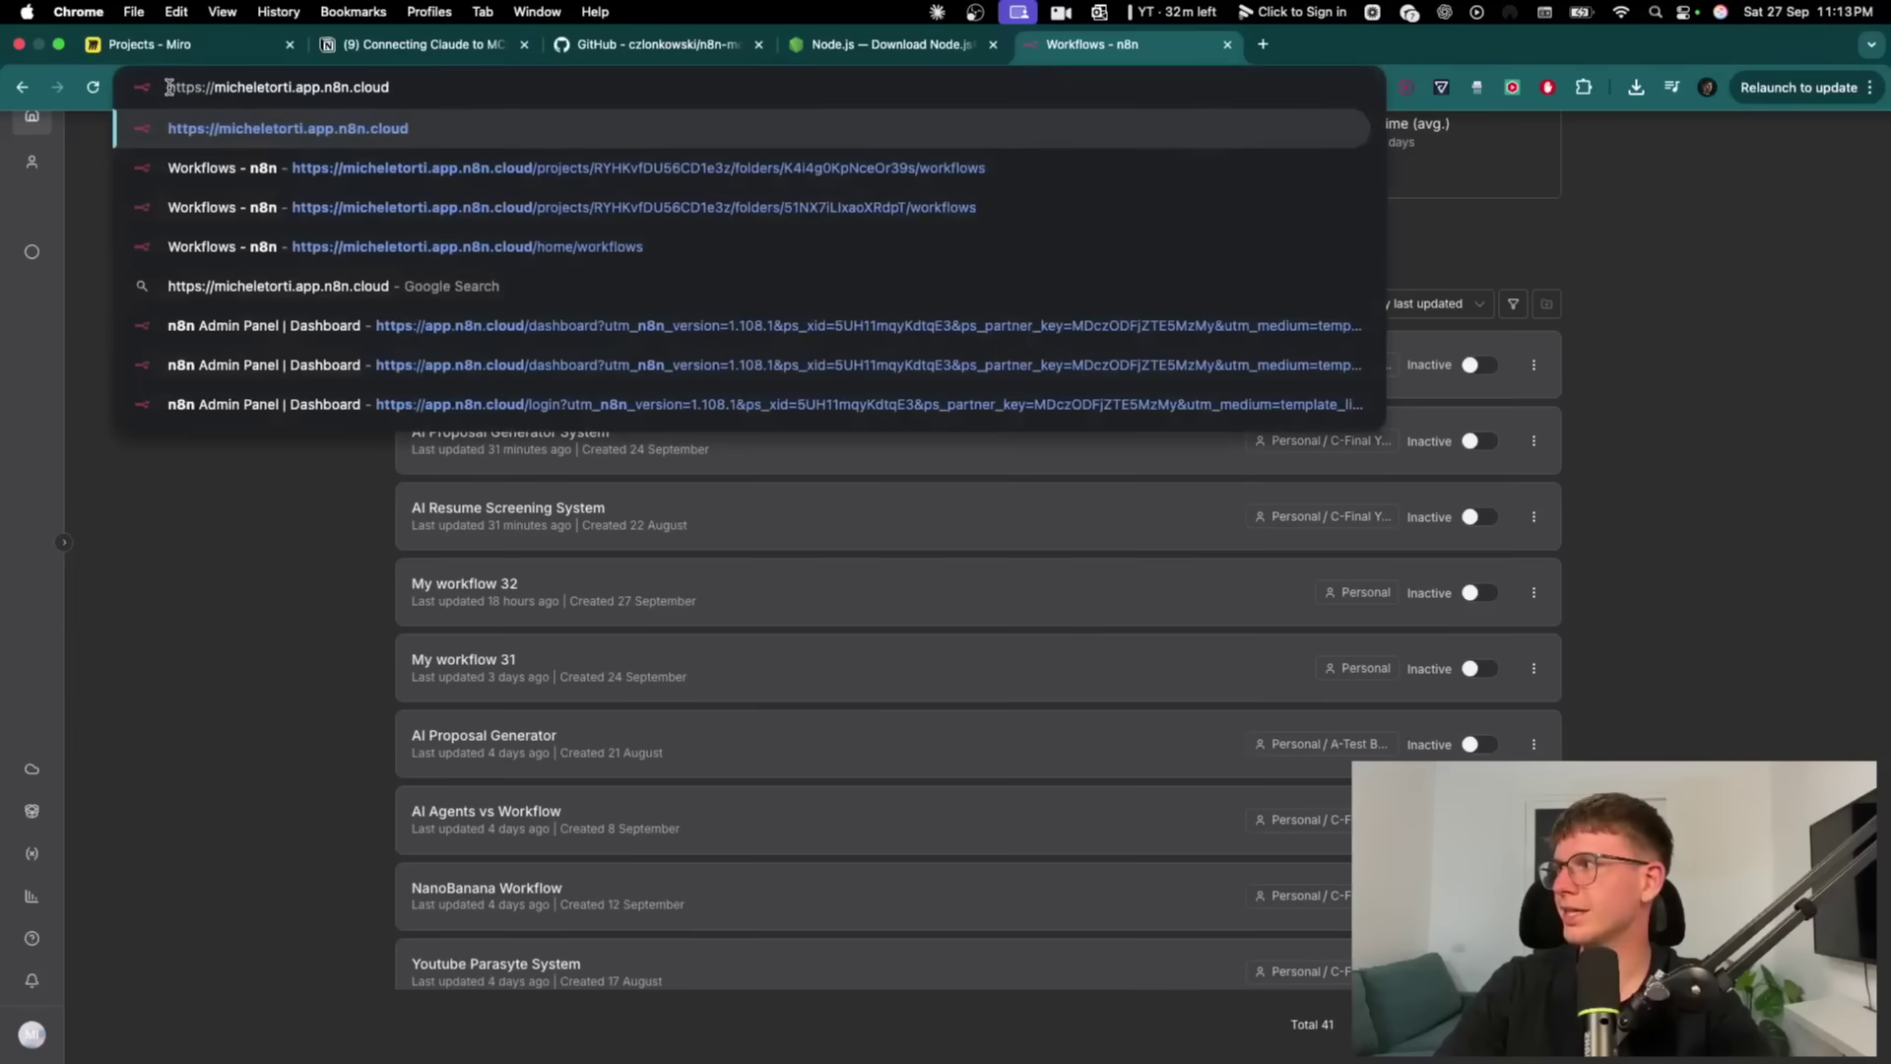
left_click_drag(168, 87, 429, 93)
key("super+c")
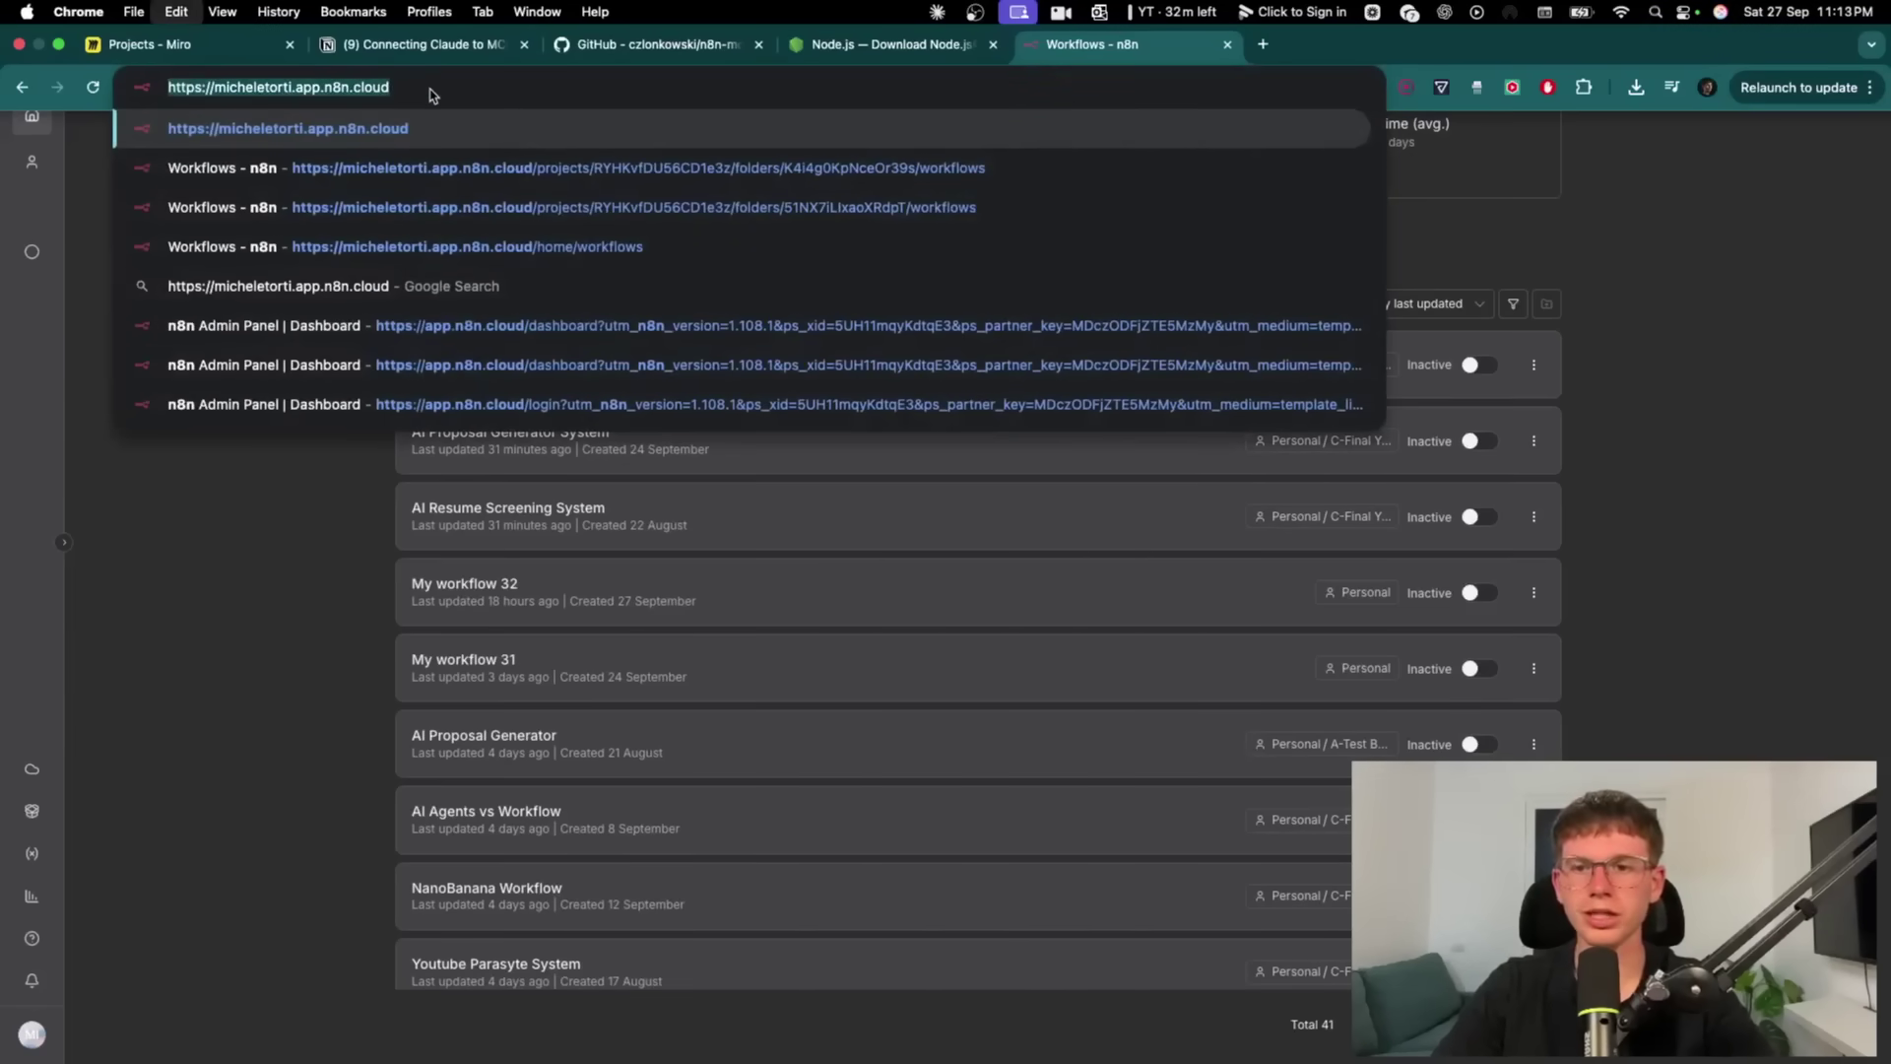
key("super+c")
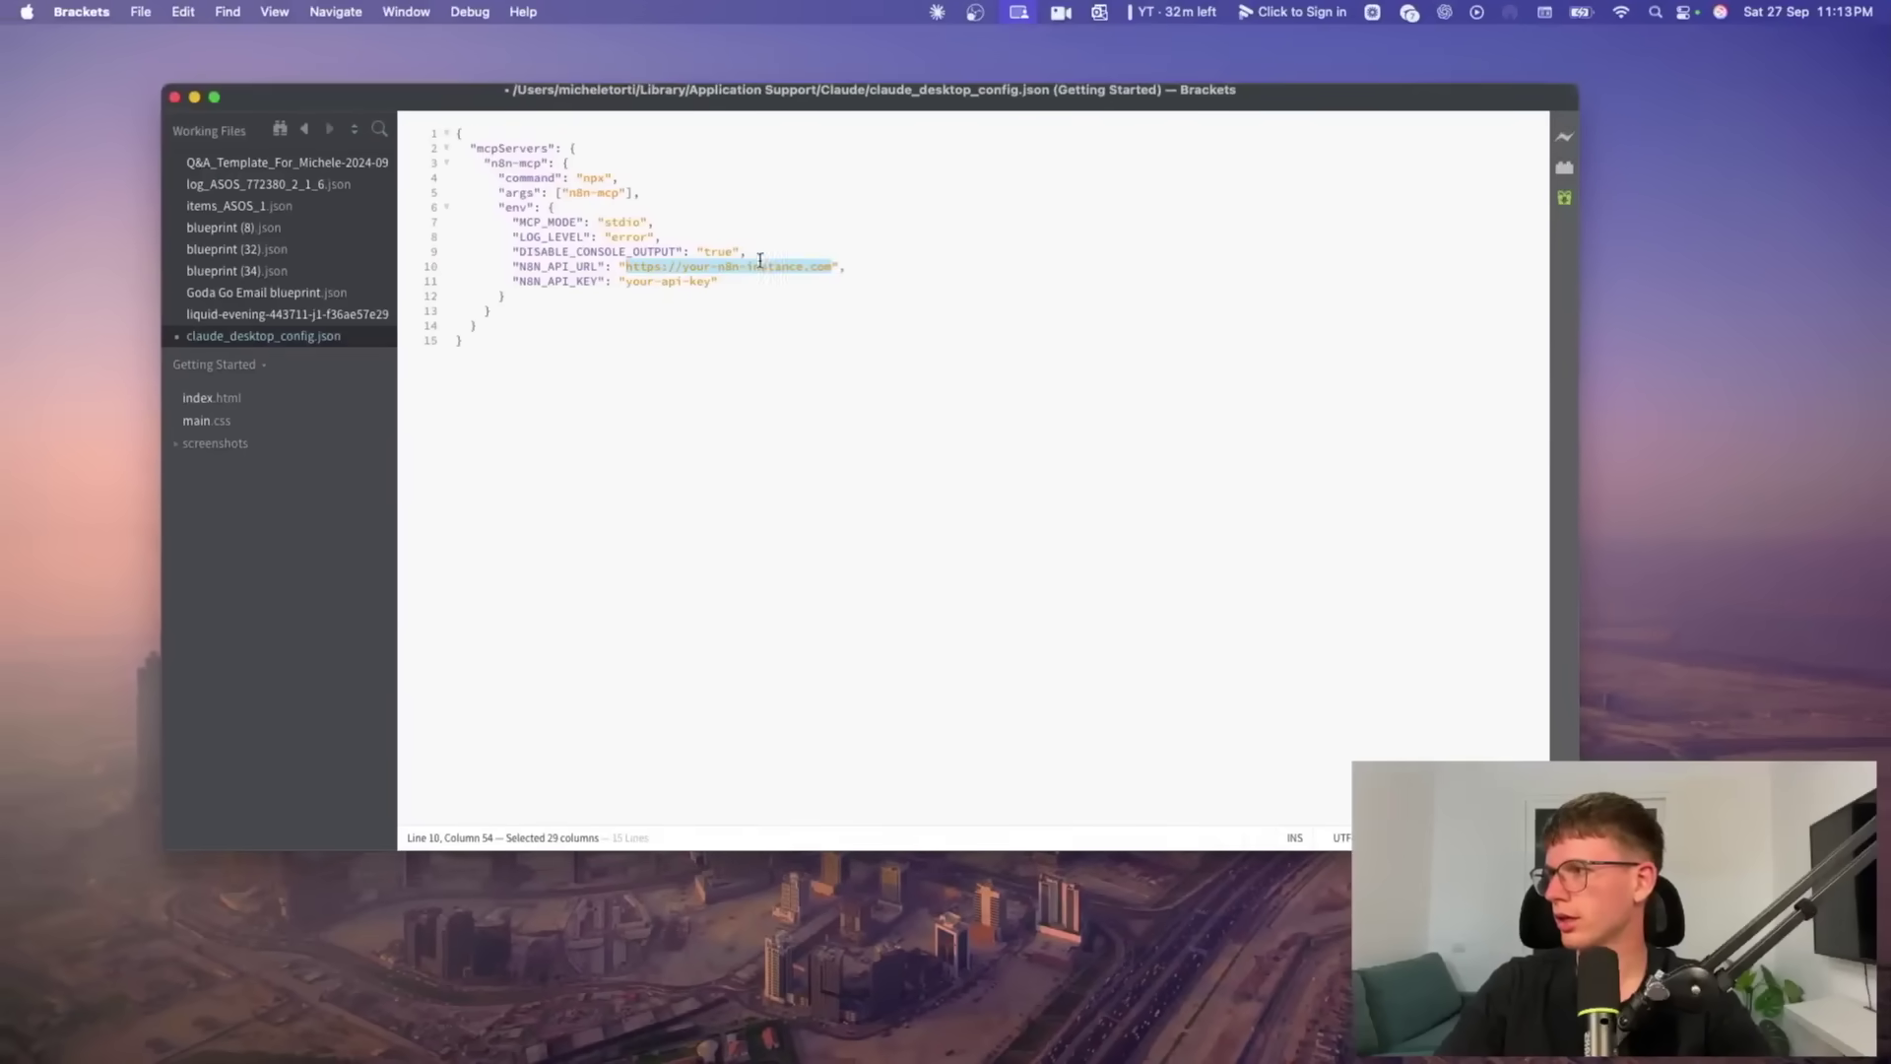
key("super+v")
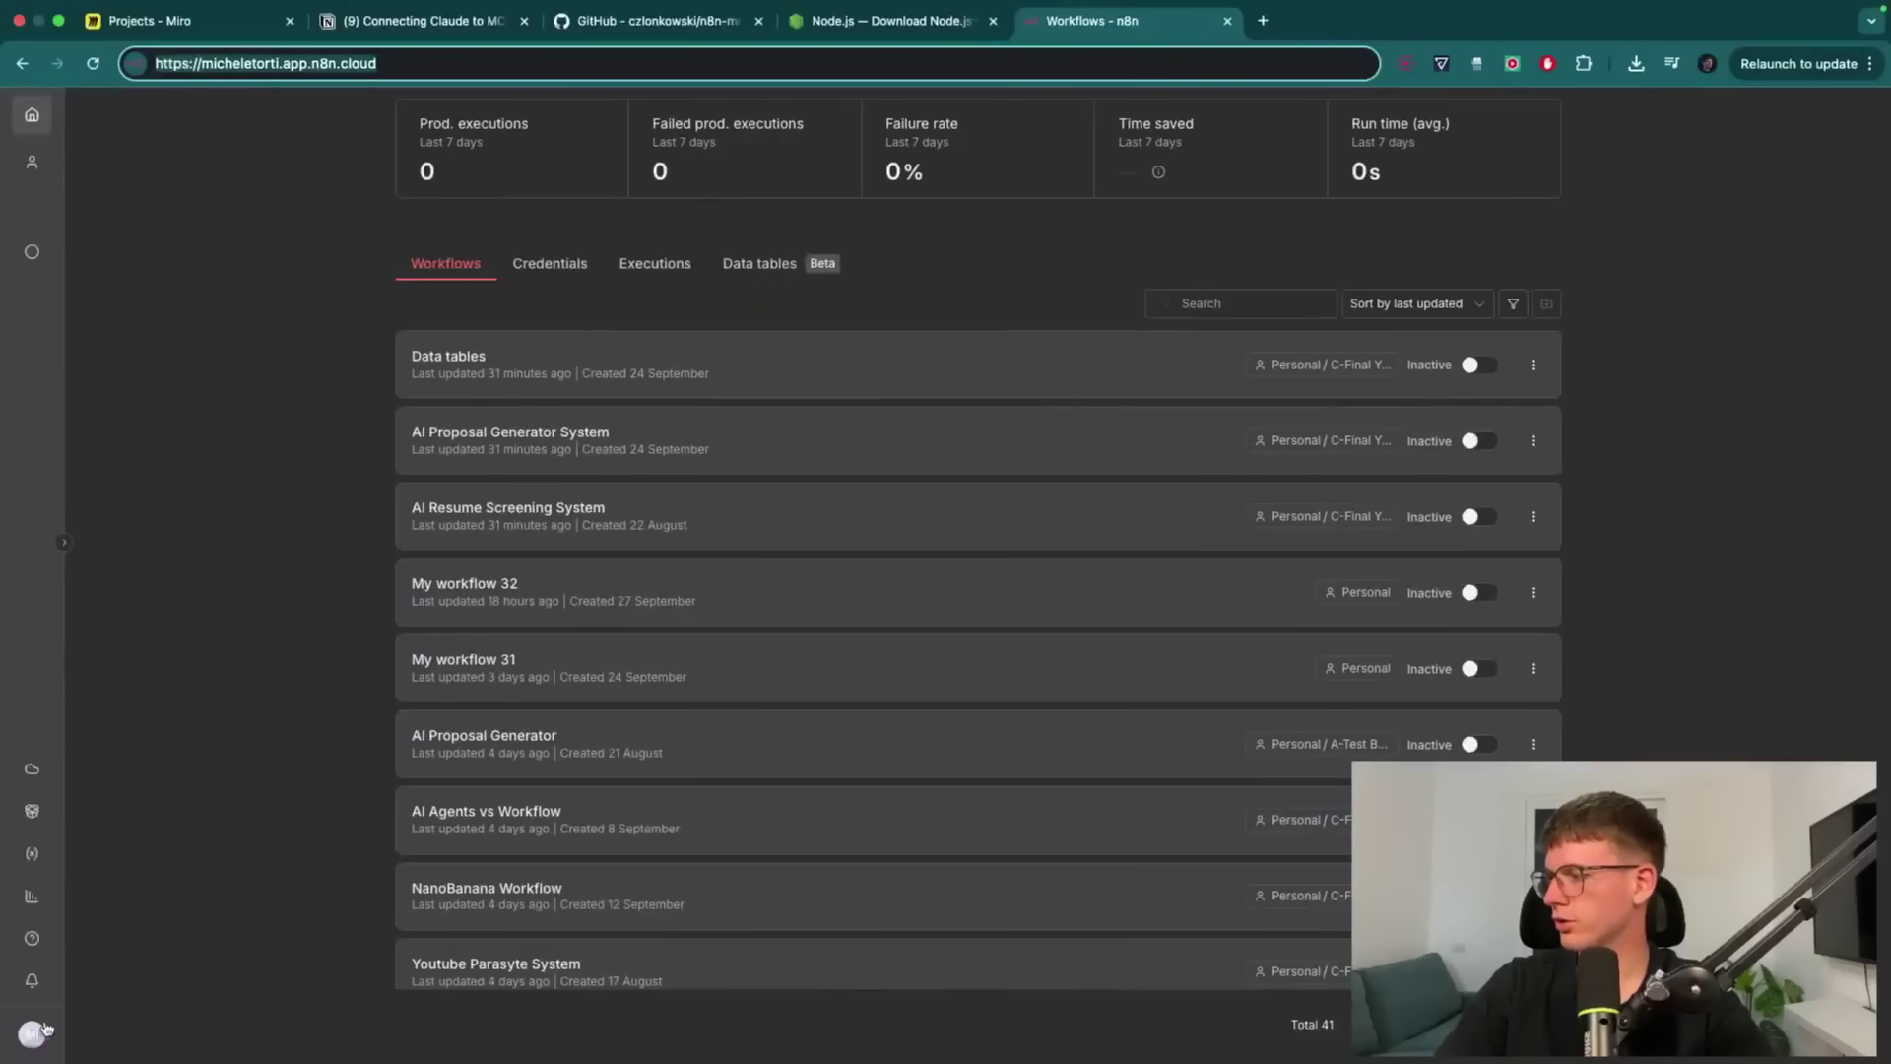
Under Settings > n8n API, create a YT-tutorial API key with a 30-day expiration
left_click(29, 1034)
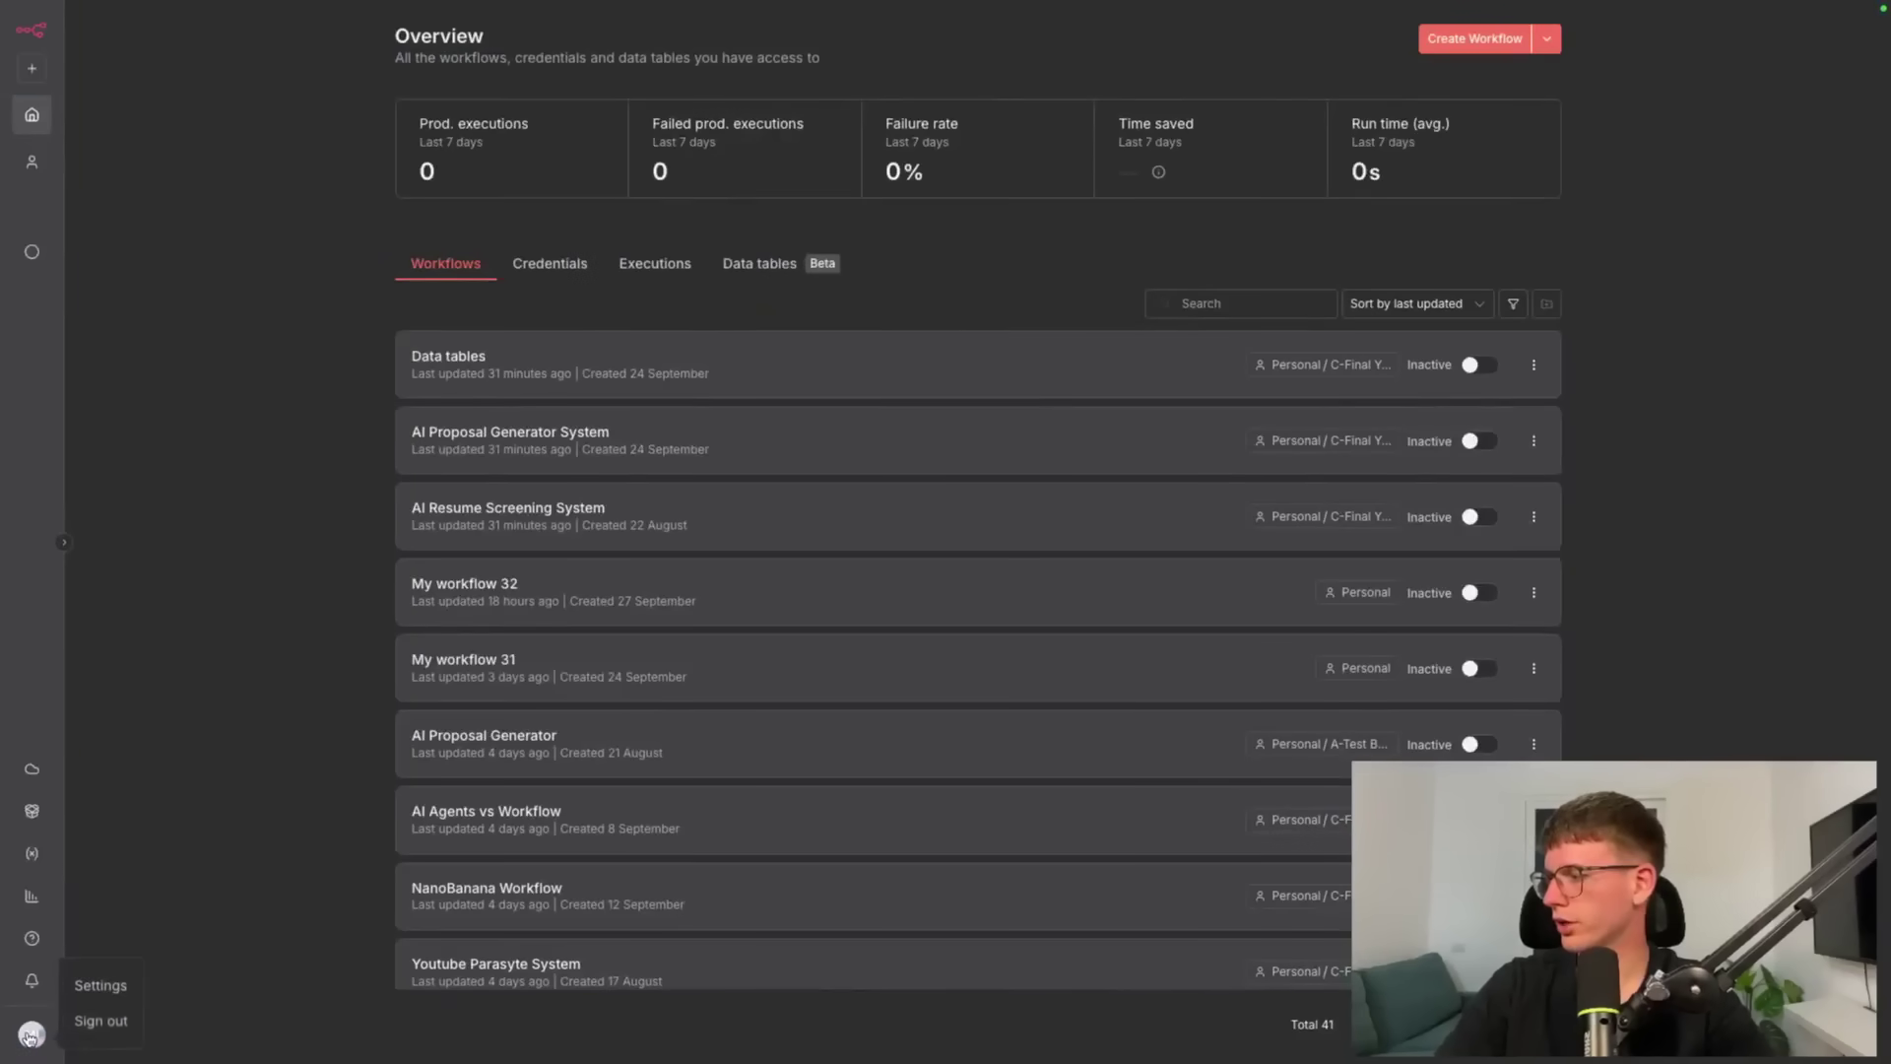
left_click(87, 988)
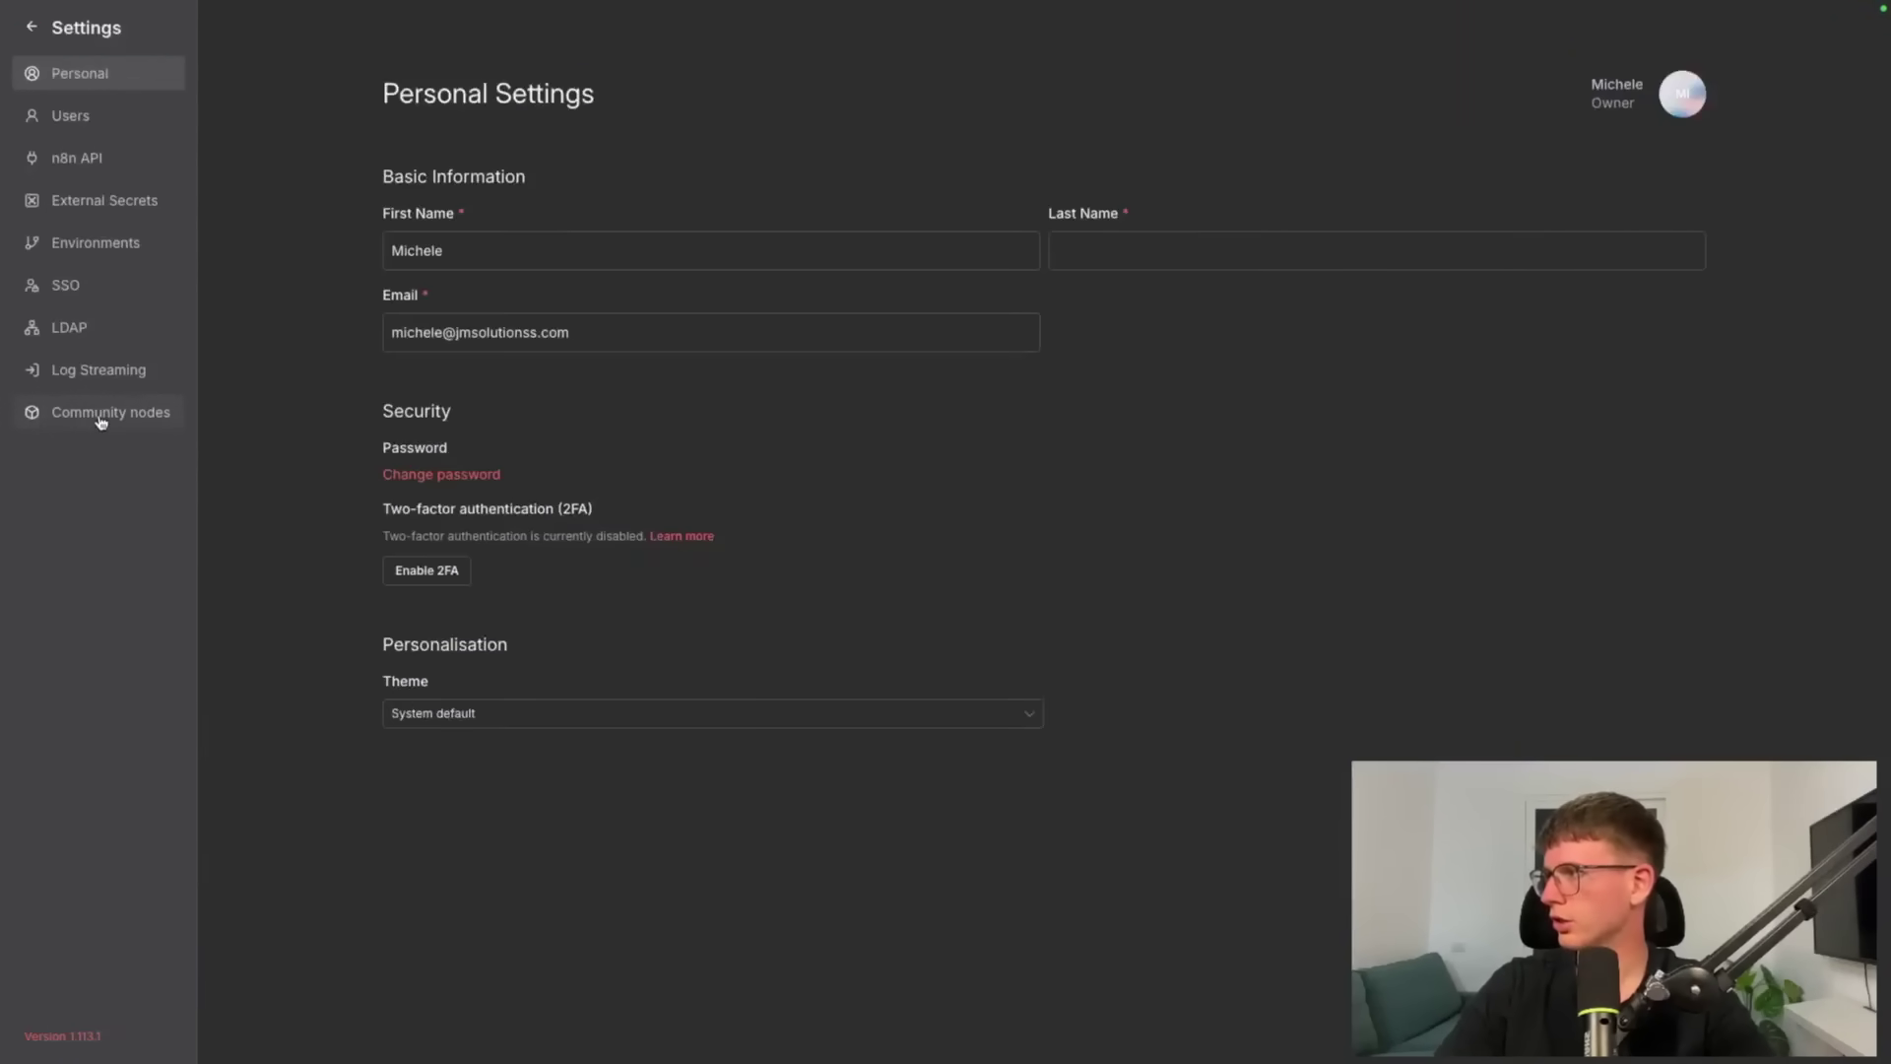
left_click(97, 157)
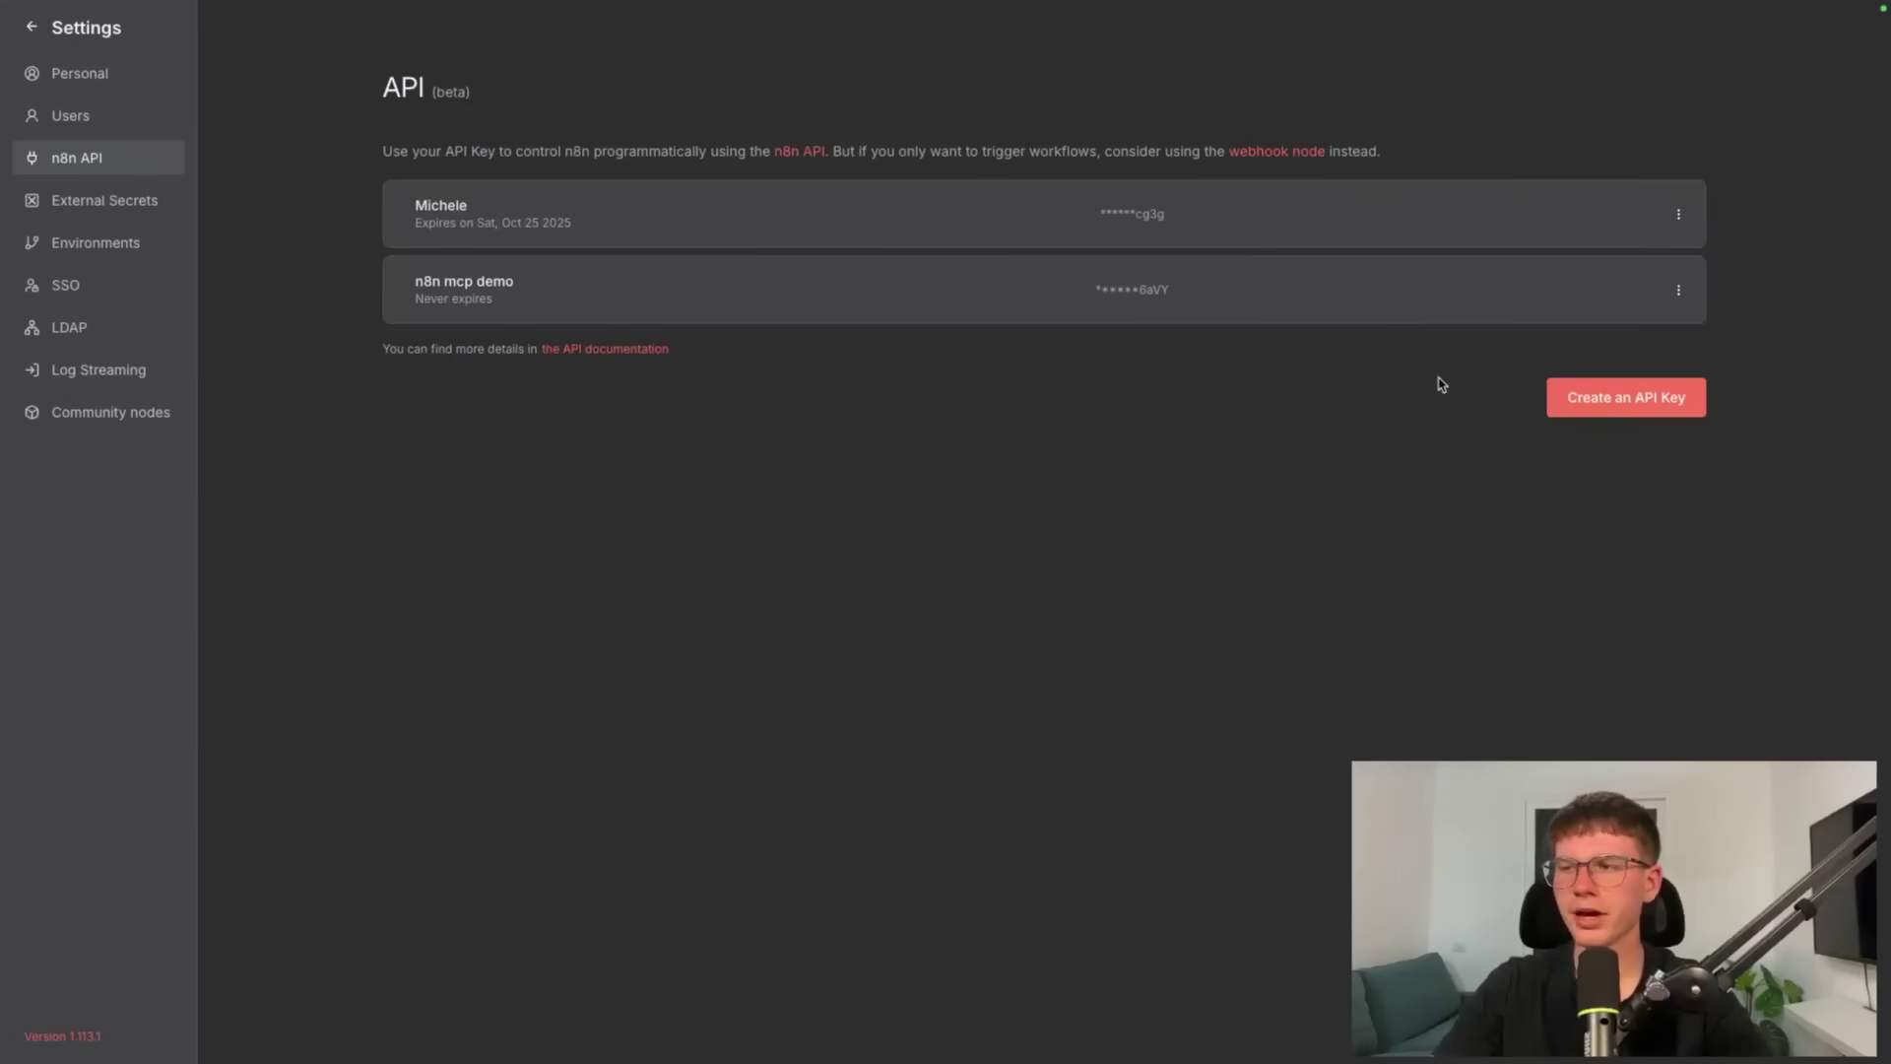
left_click(1590, 399)
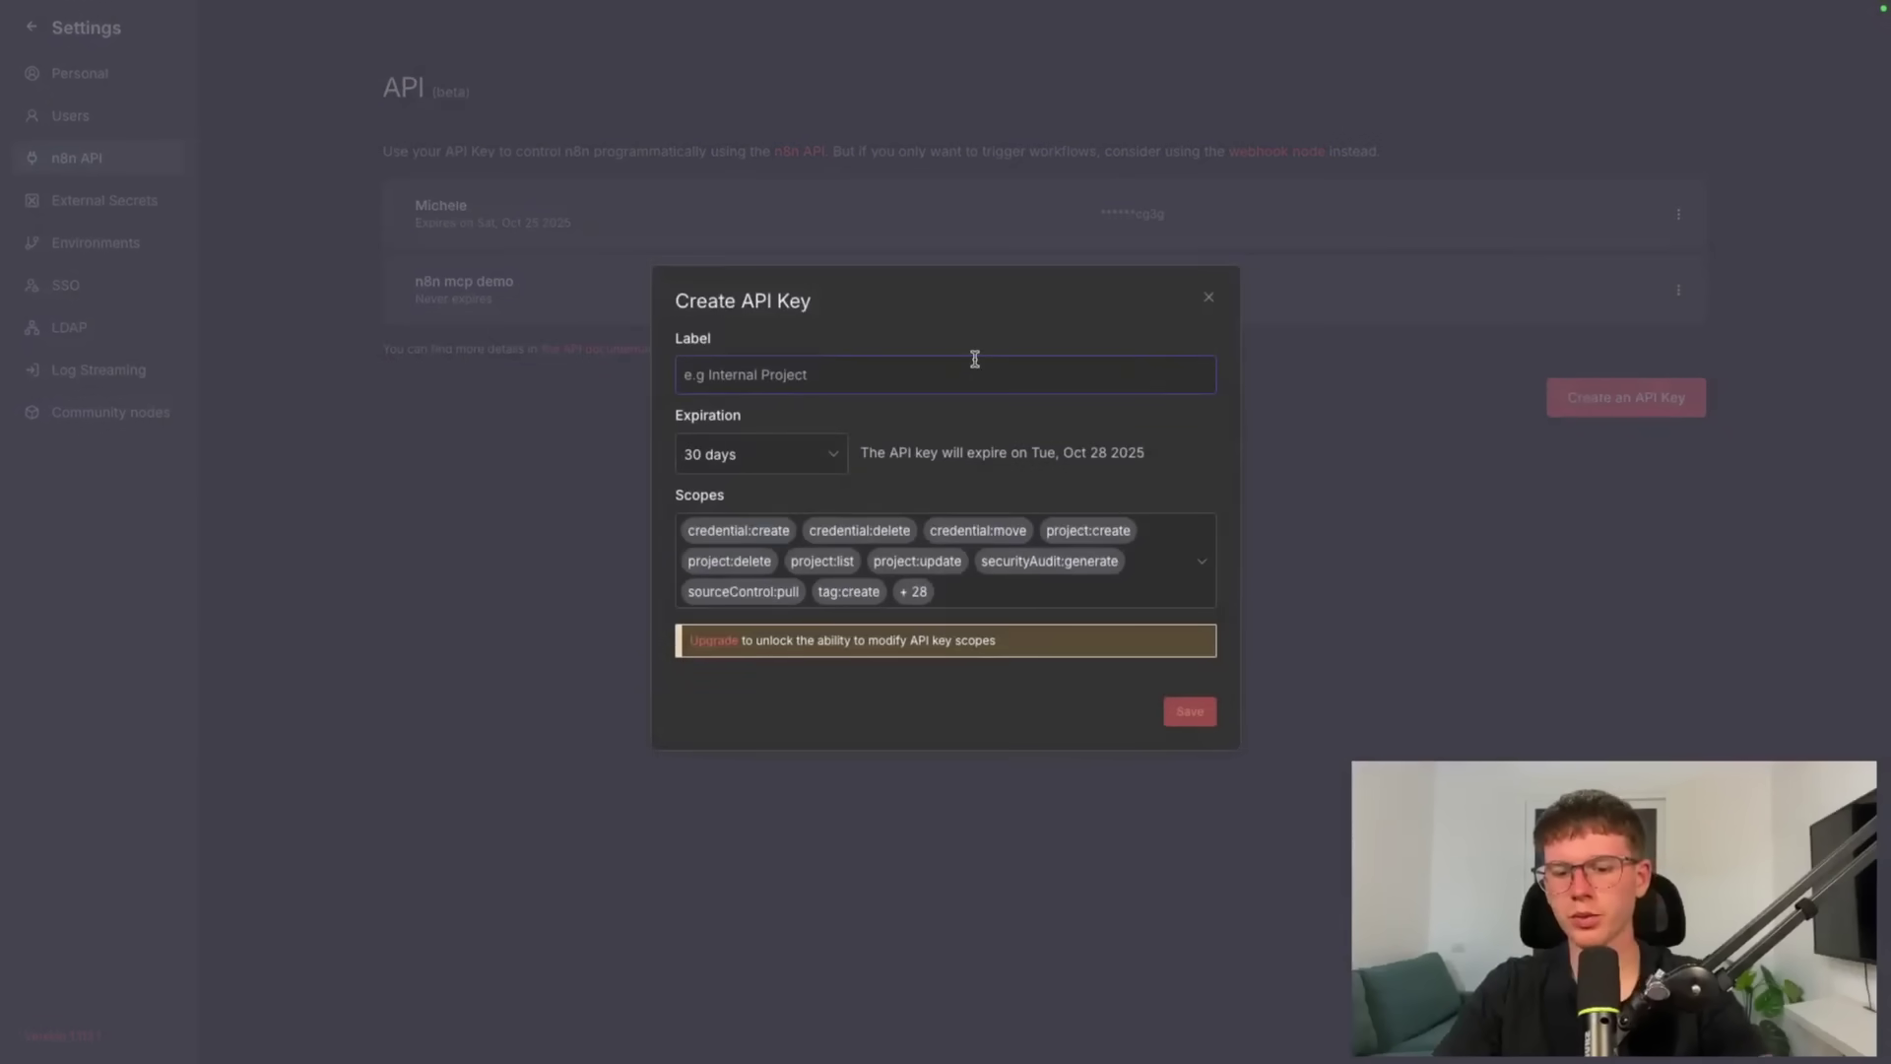
type("Michele ")
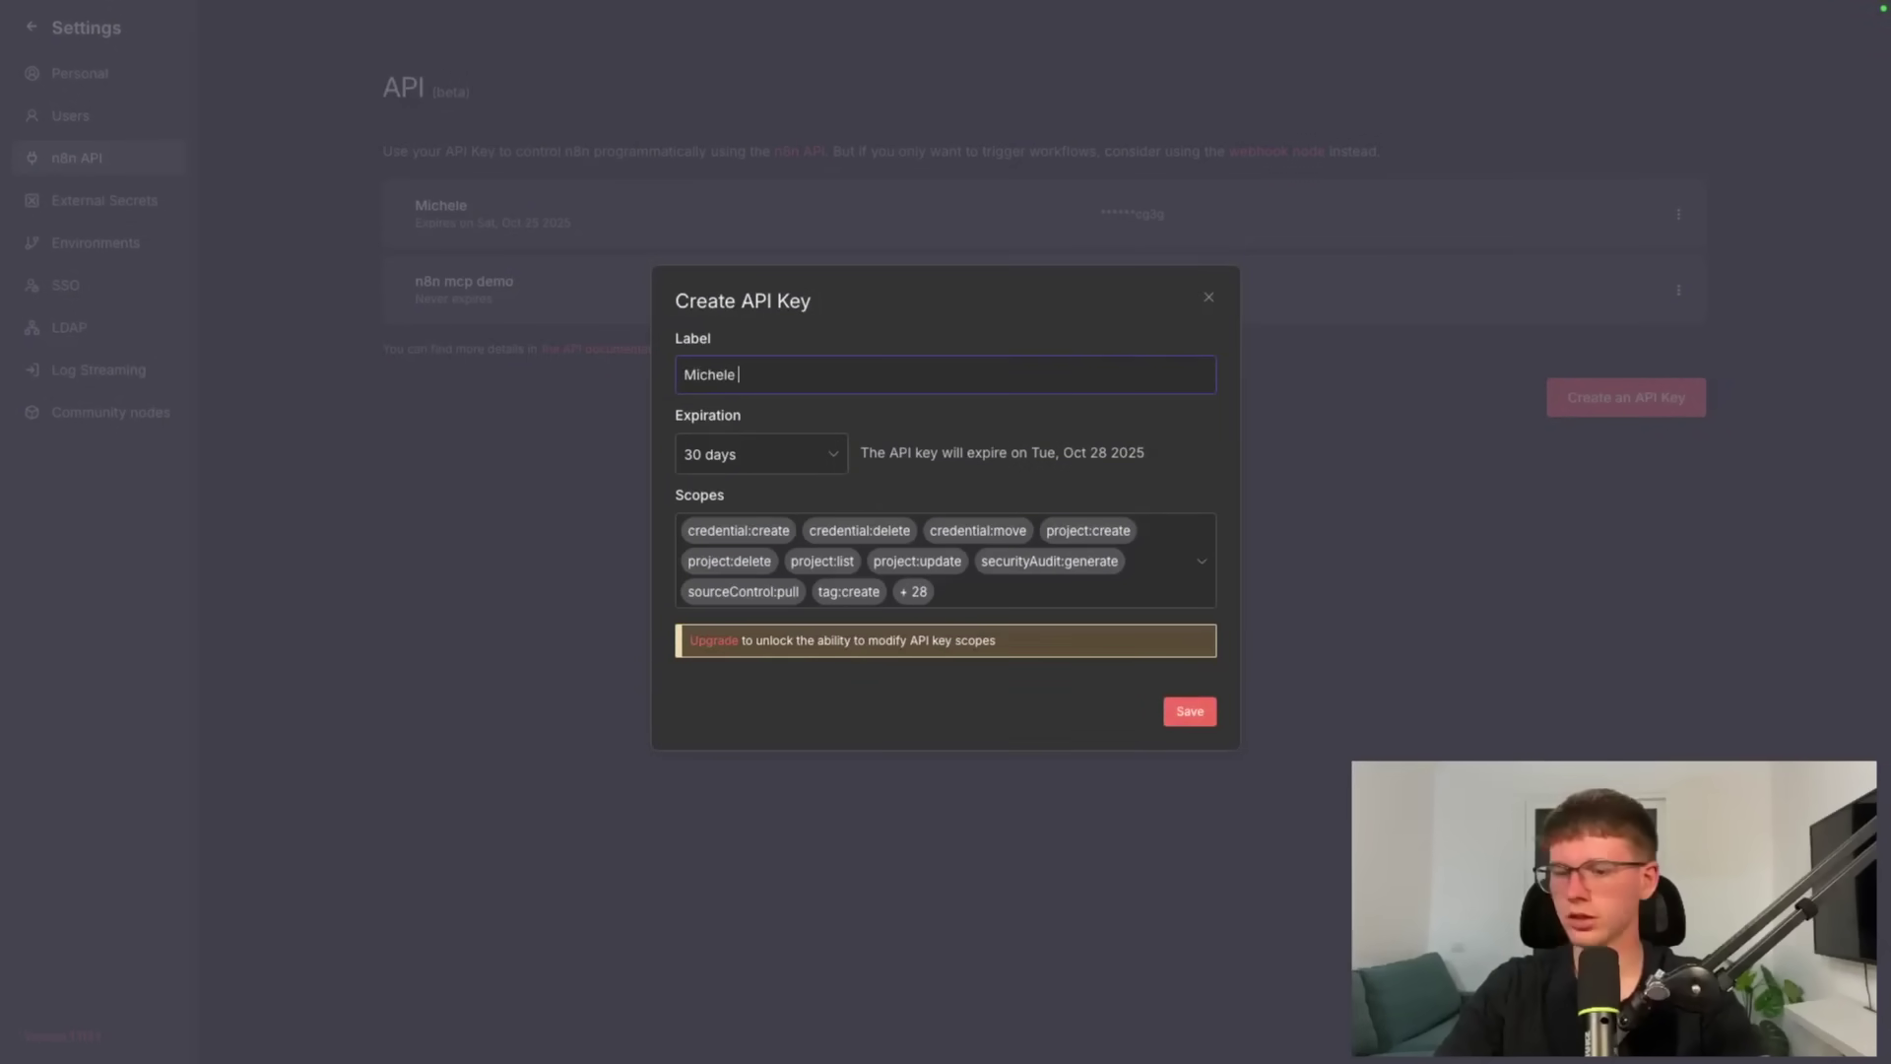
type("n8n YT Tutorial")
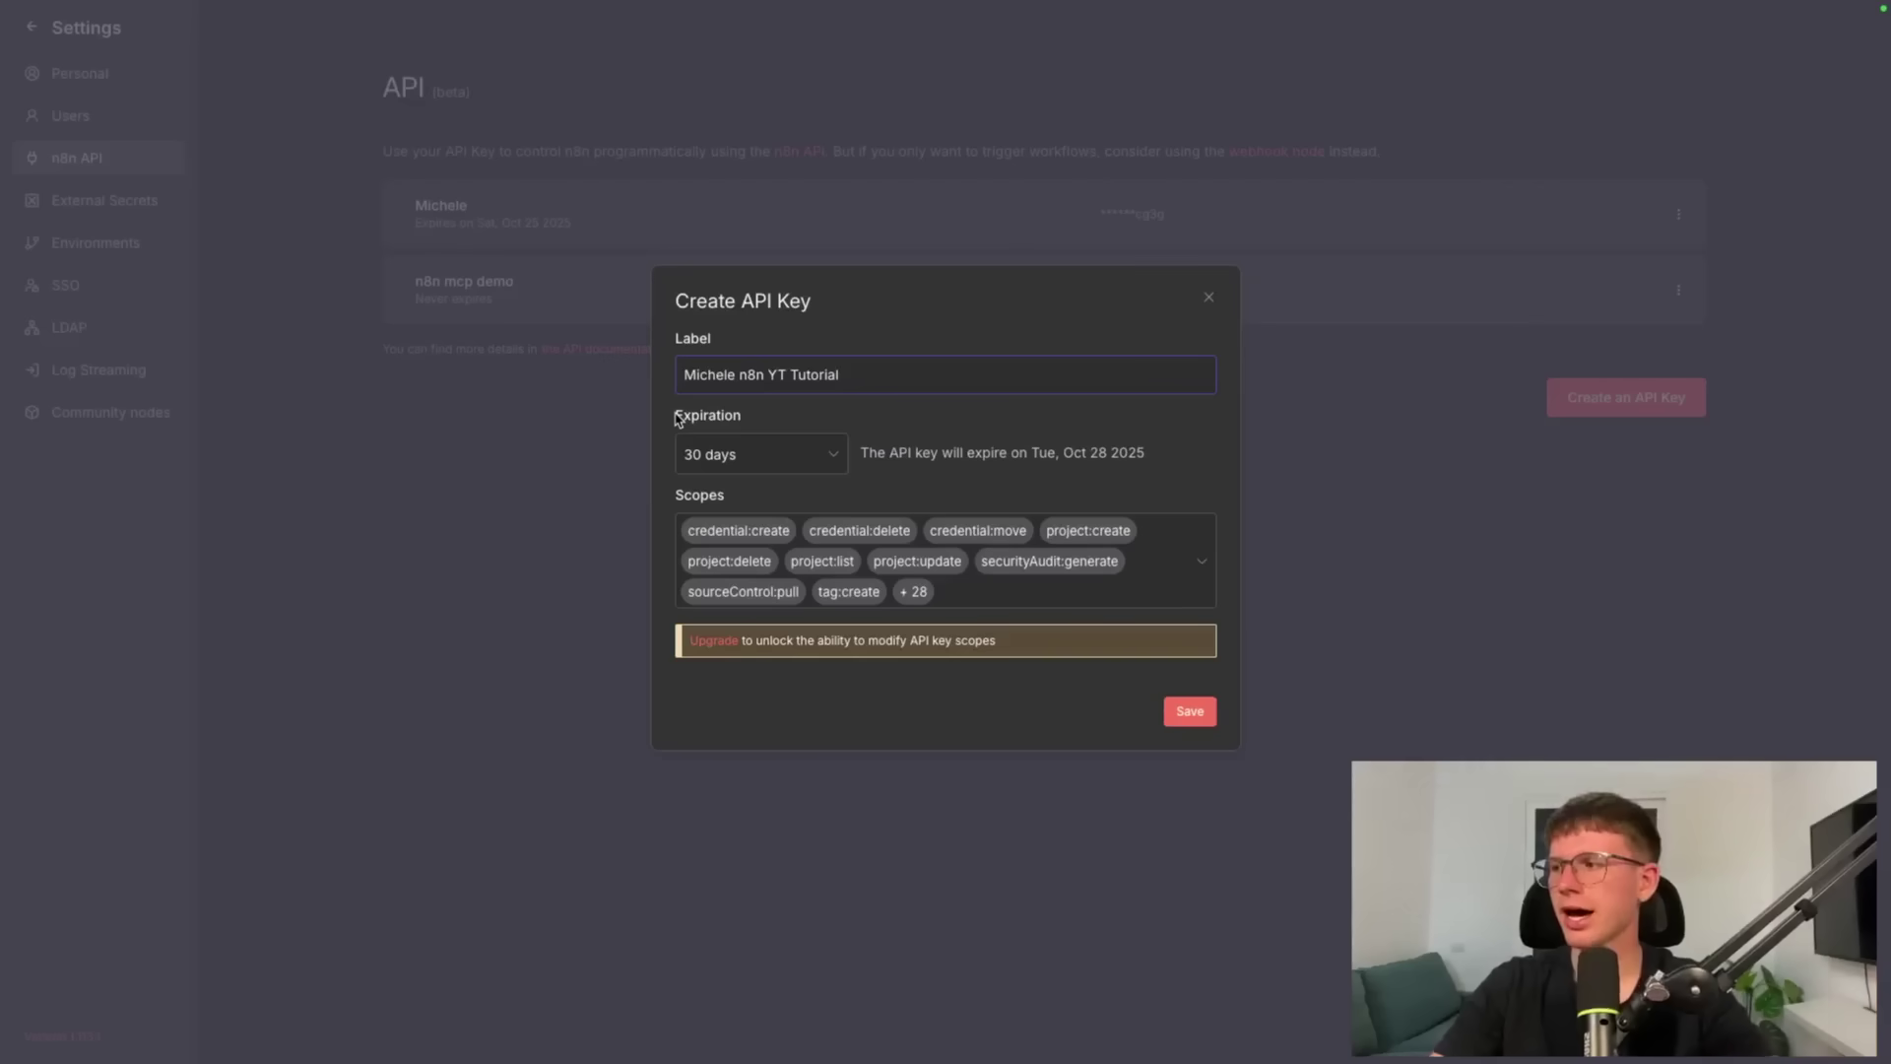
left_click(719, 450)
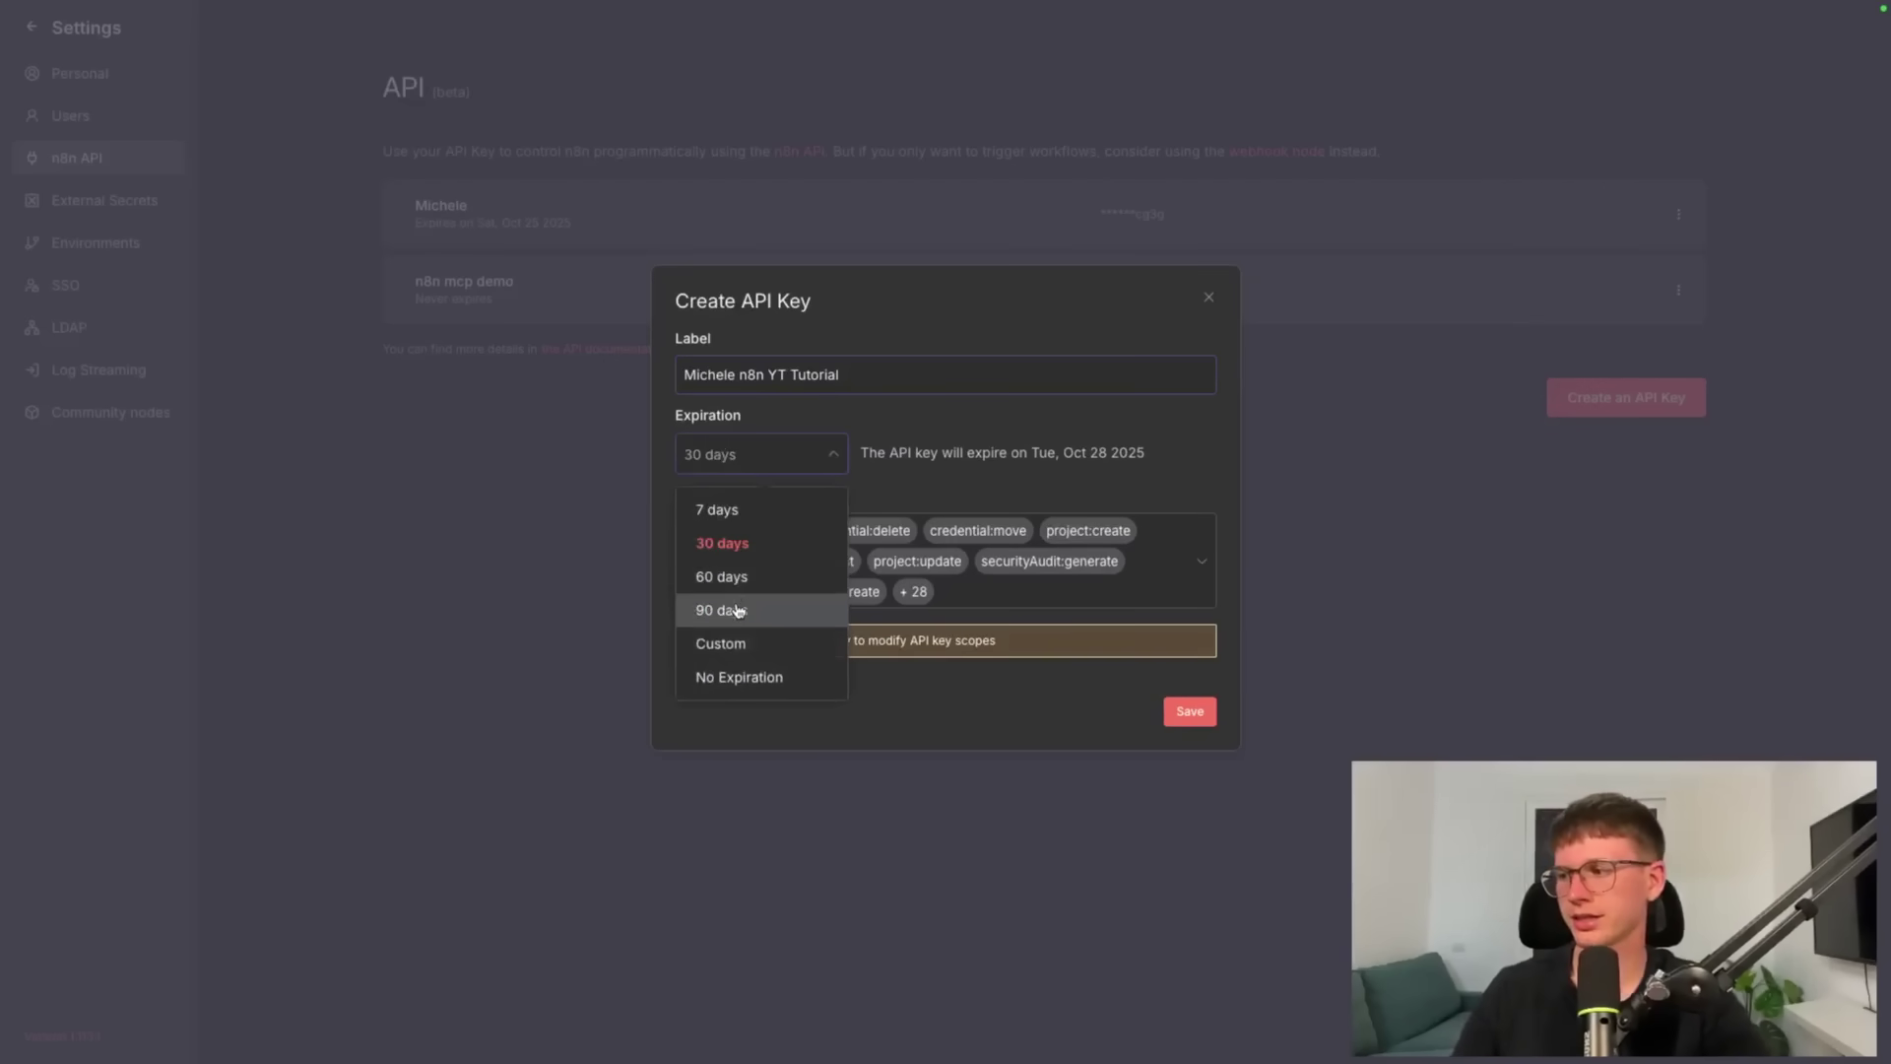
left_click(719, 543)
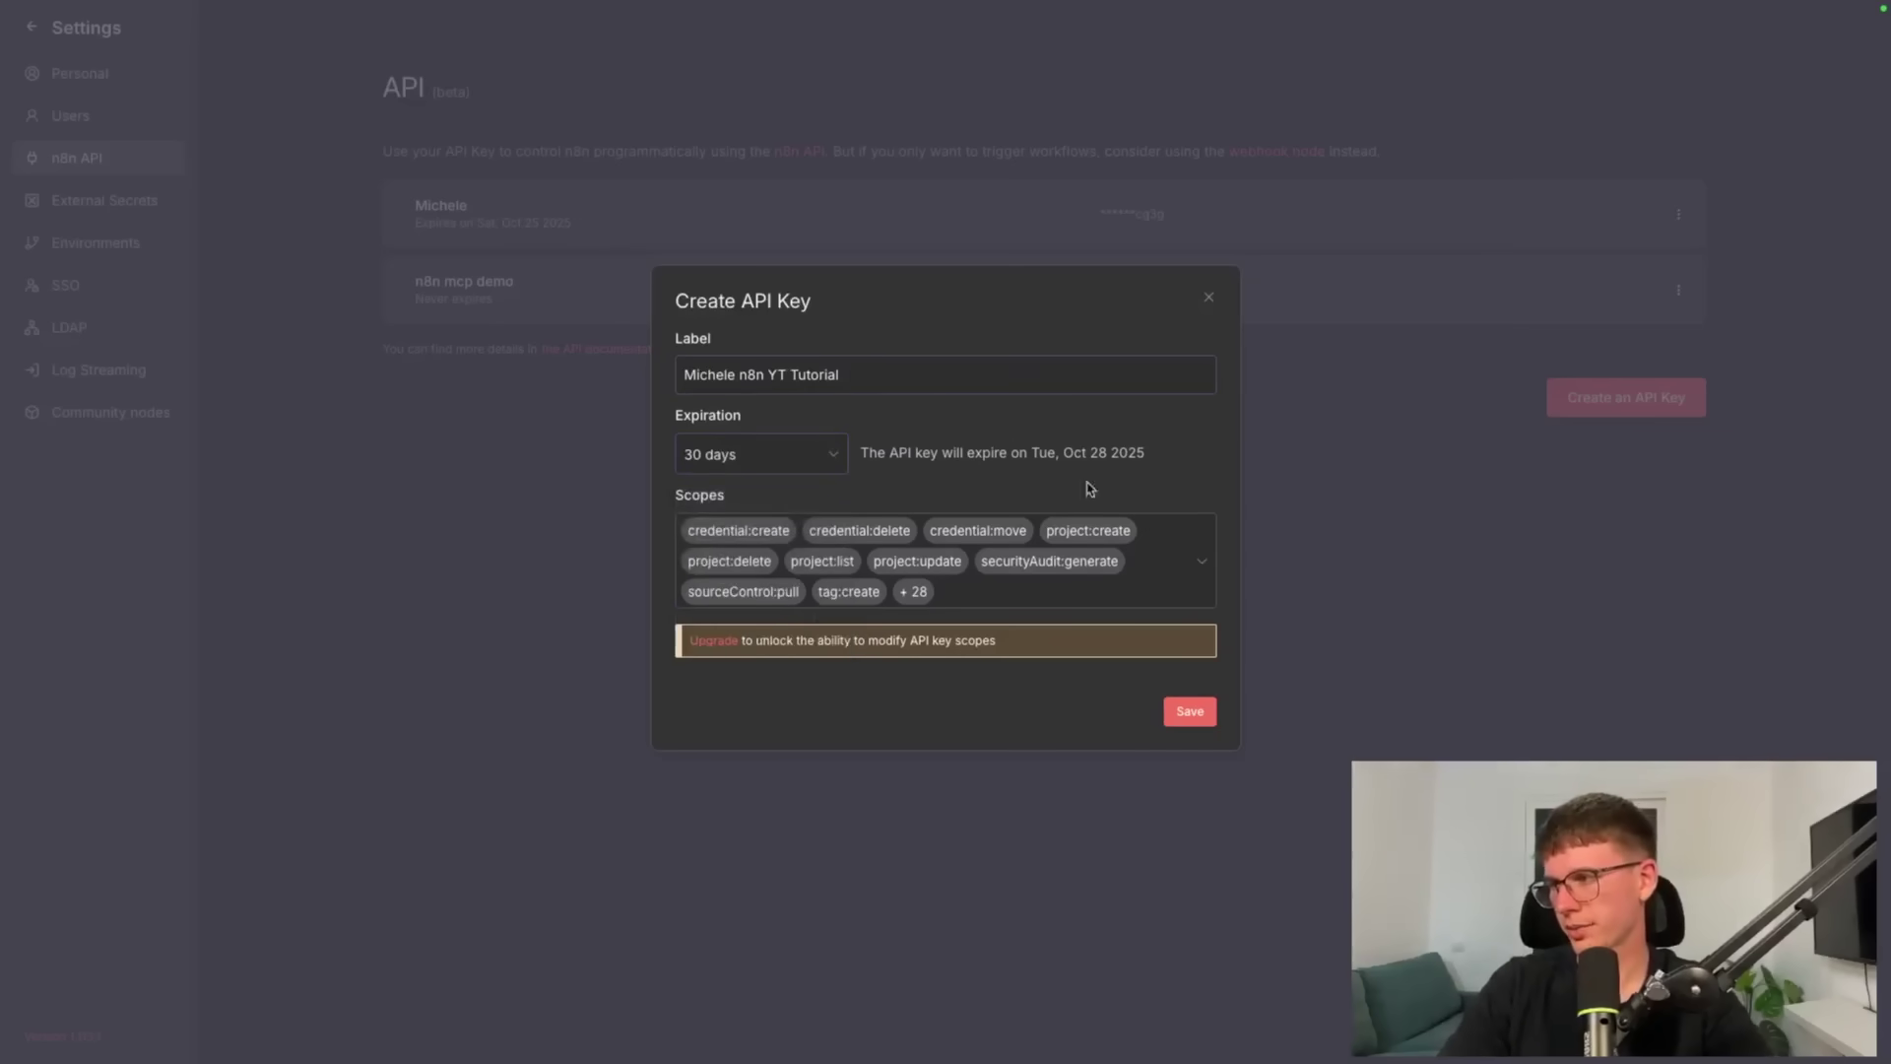
left_click(1204, 569)
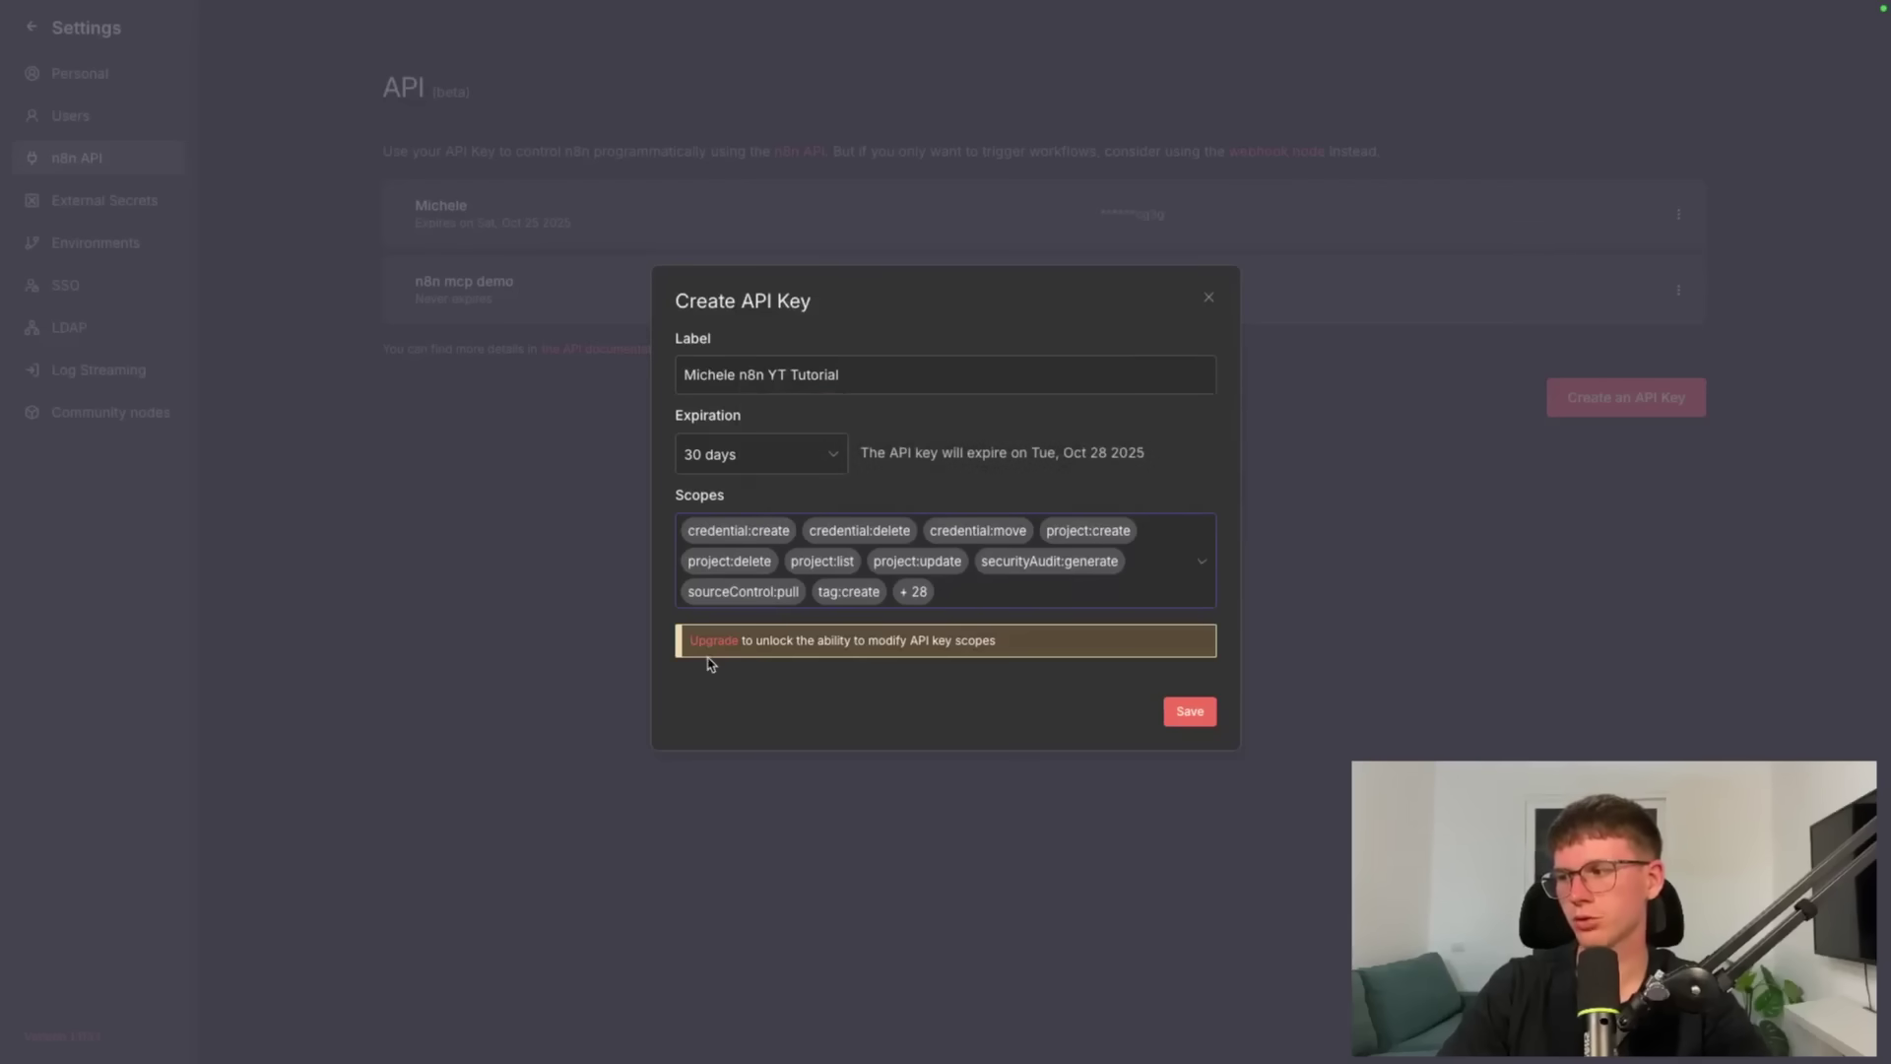
left_click(1188, 710)
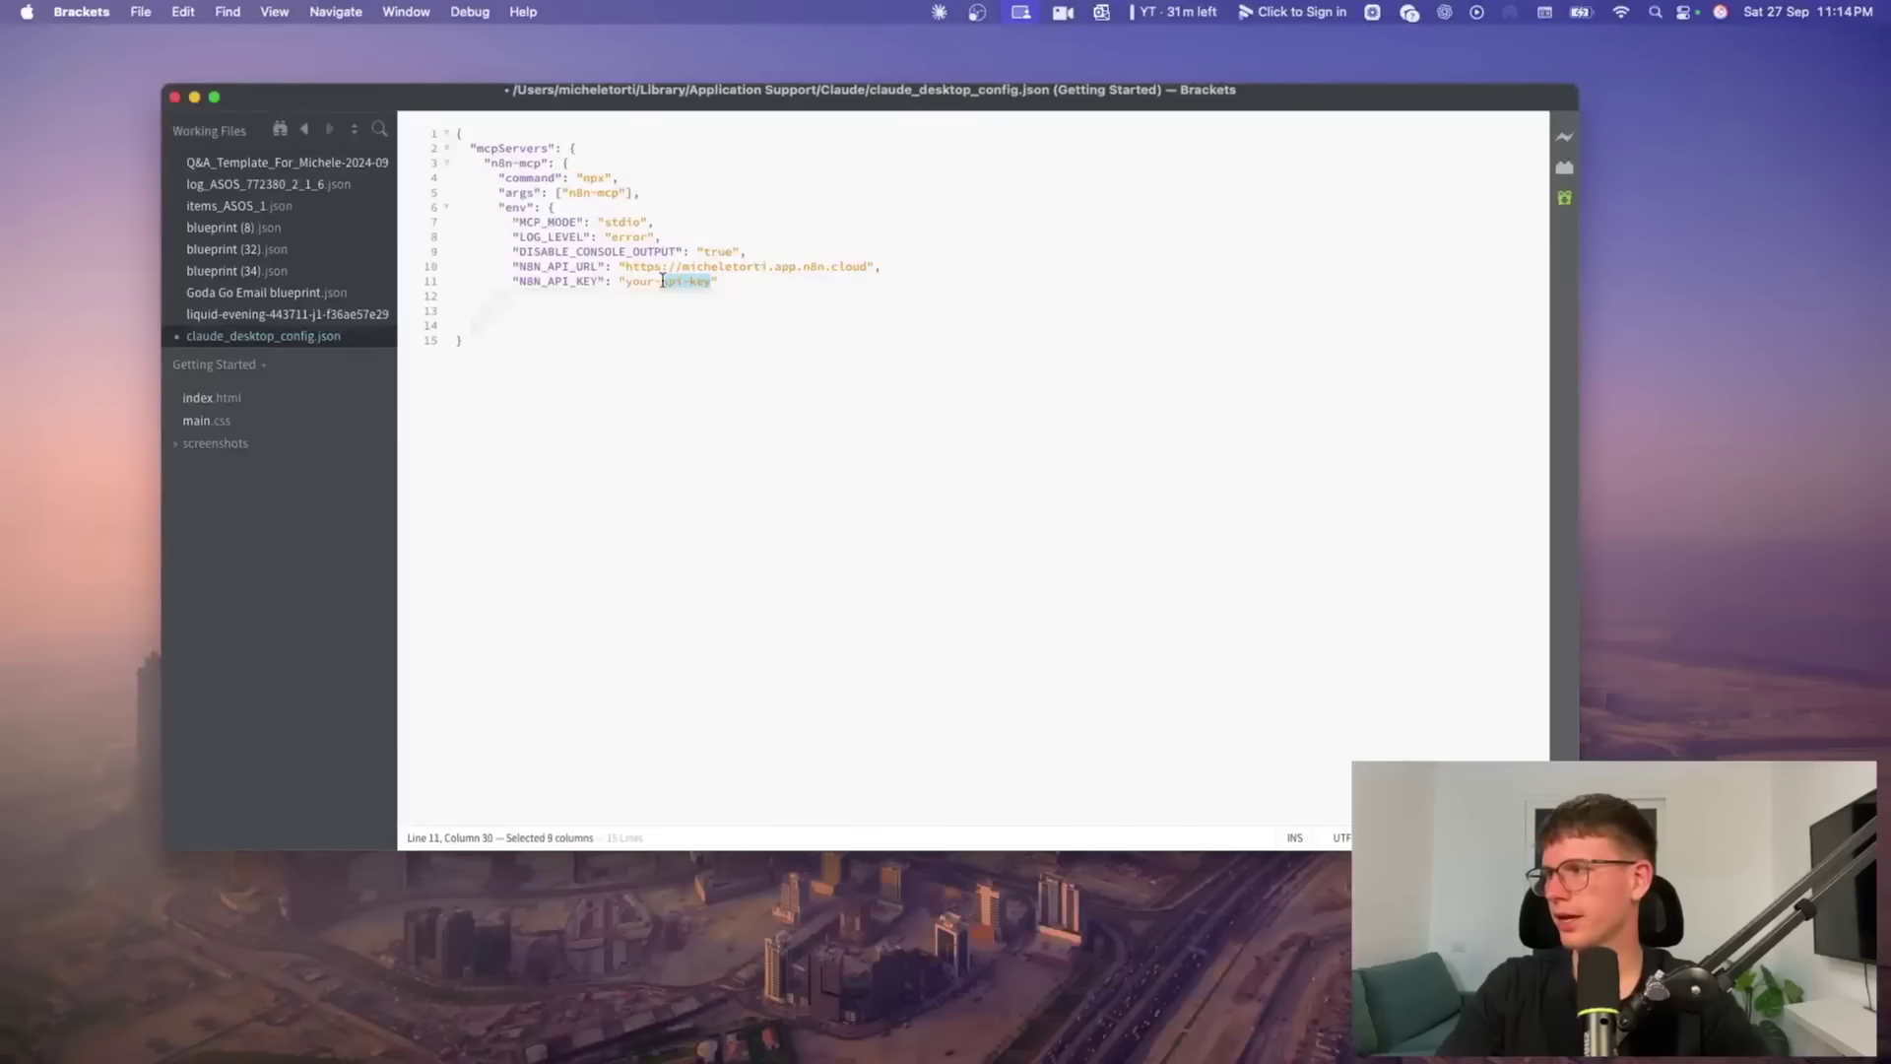
Paste the new API key over 'your-api-key' on line 11 and save claude_desktop_config.json
left_click_drag(662, 282, 621, 282)
key("super+v")
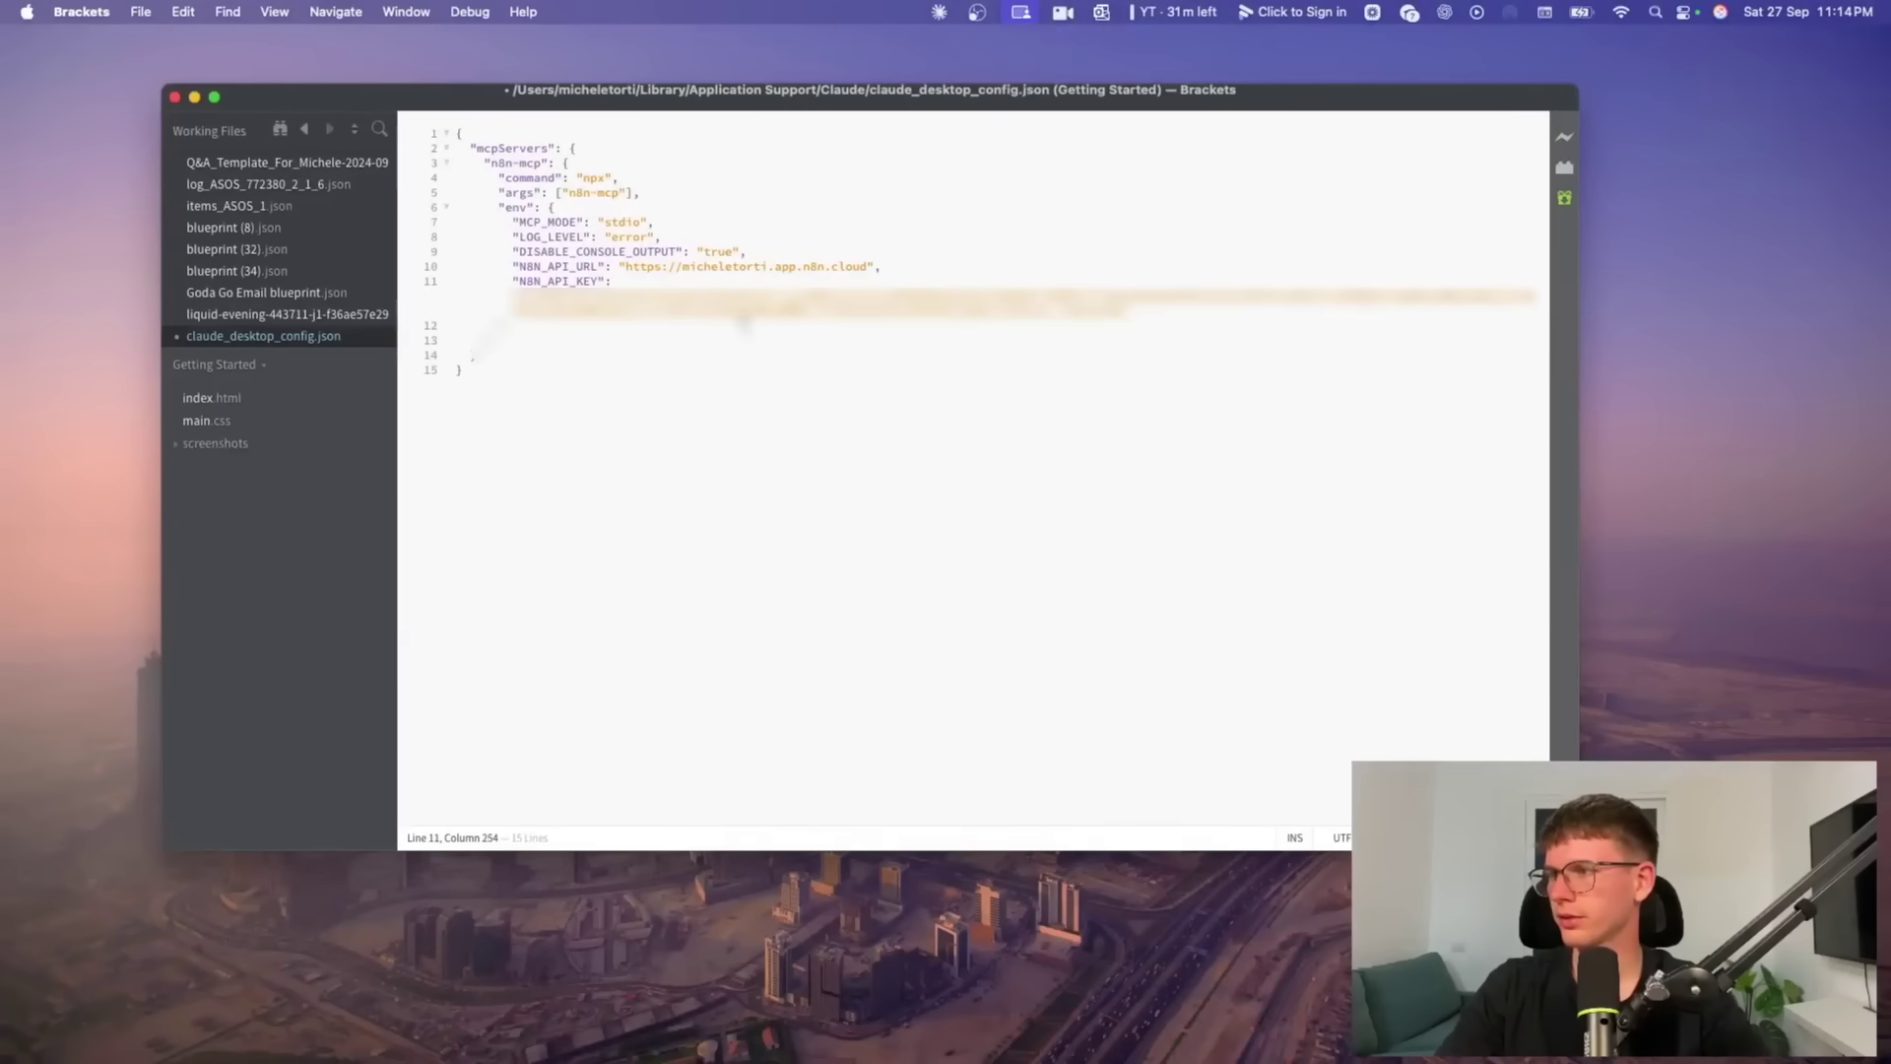
left_click_drag(748, 384, 456, 135)
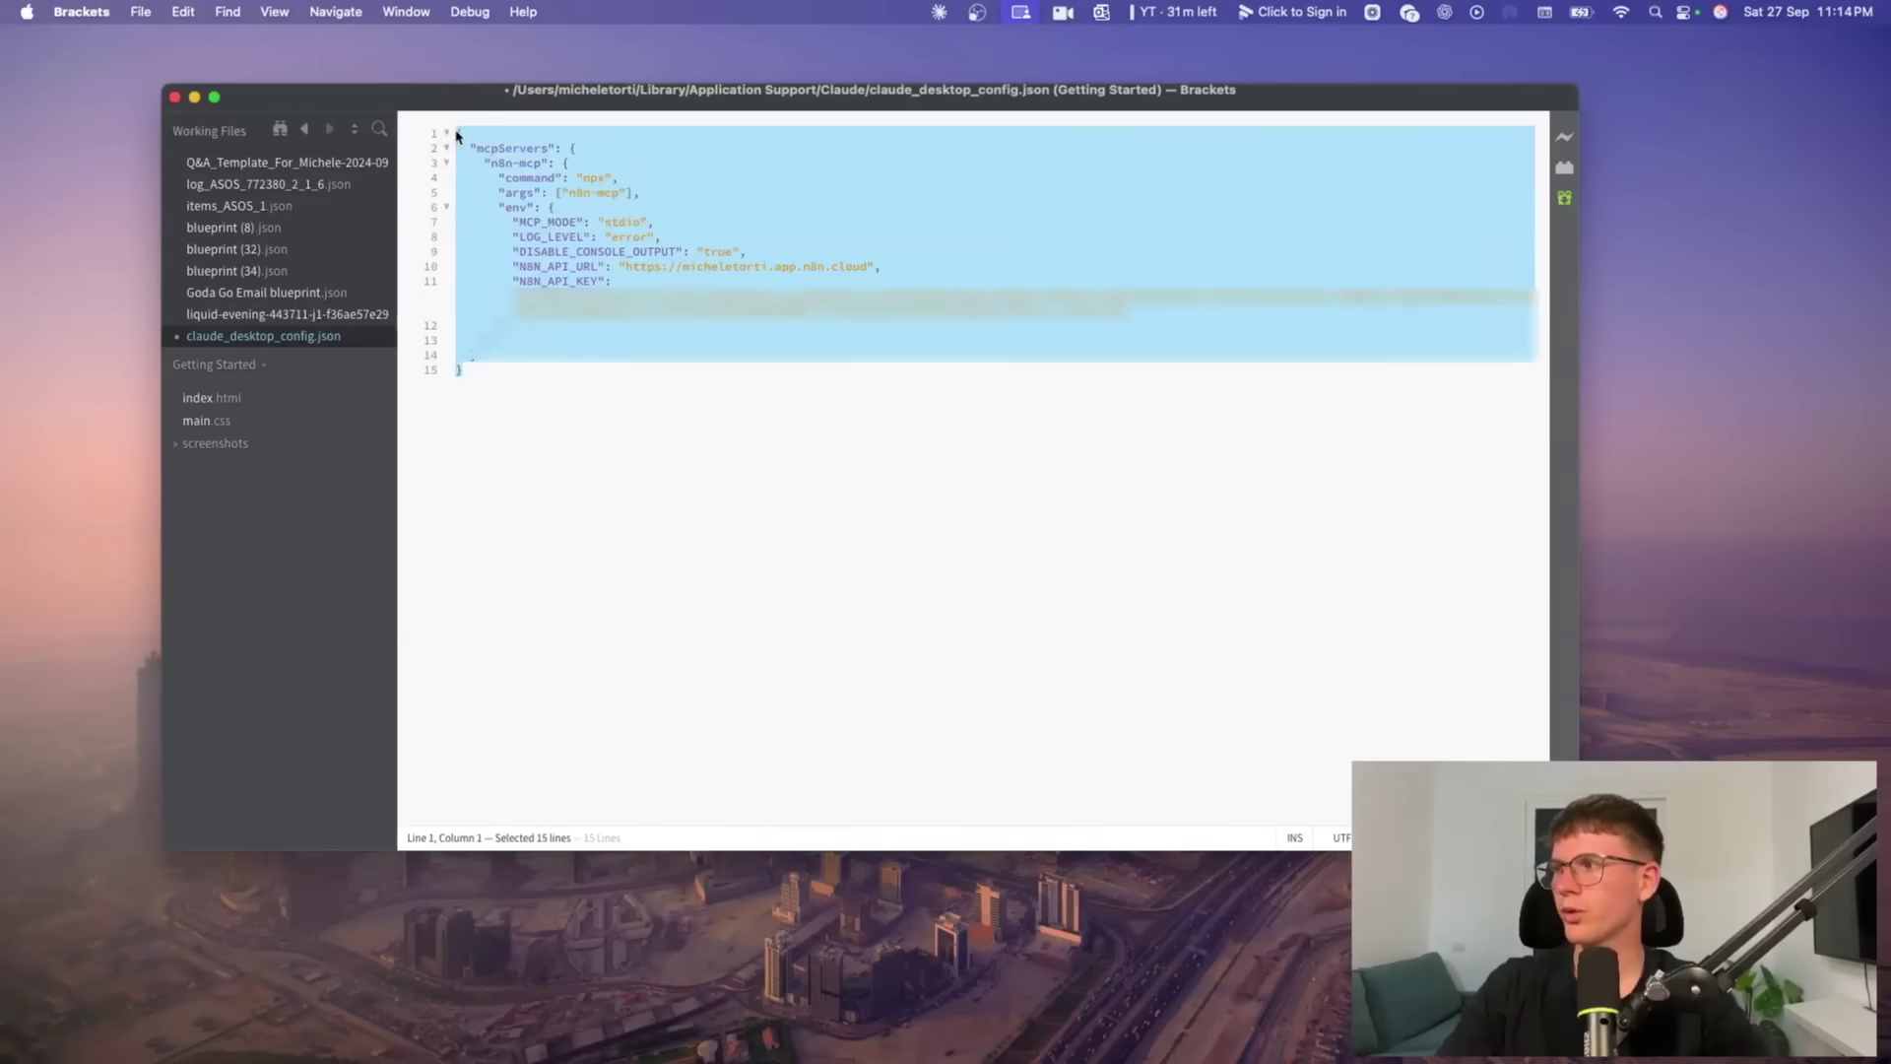
left_click(640, 238)
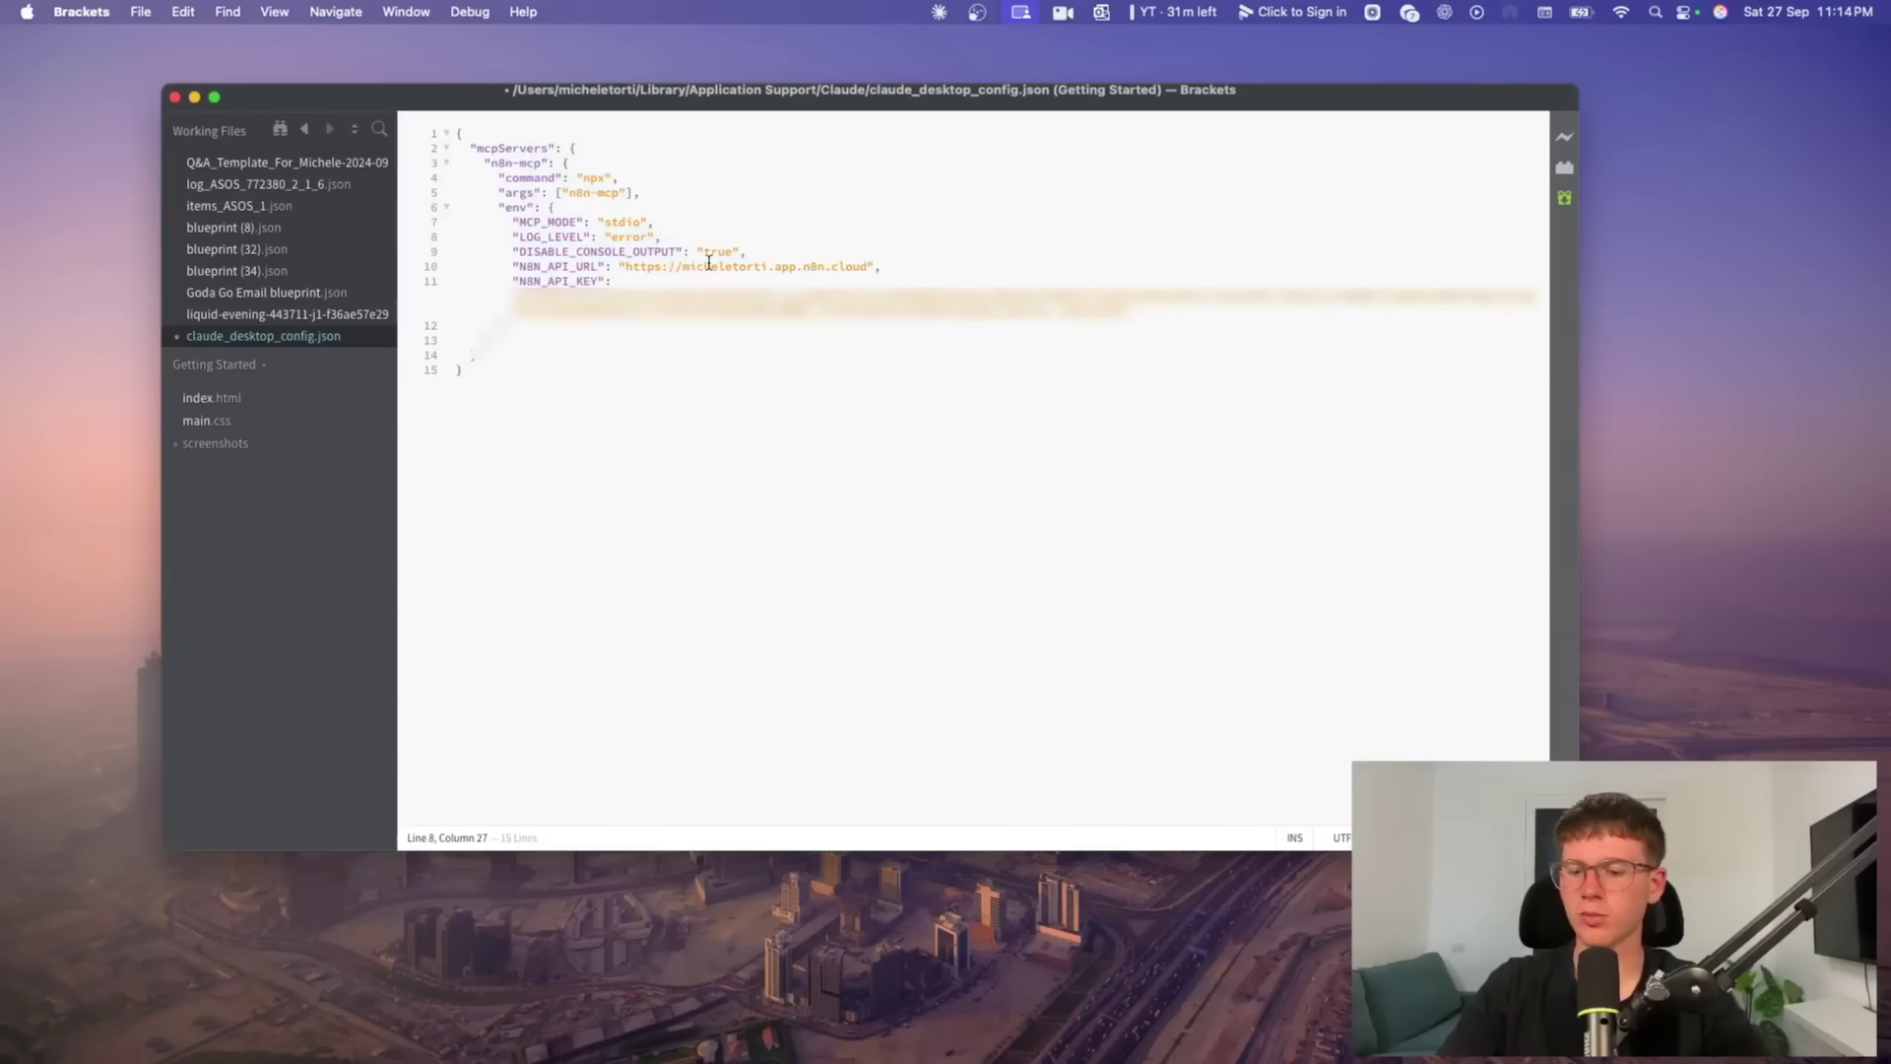
key("super+s")
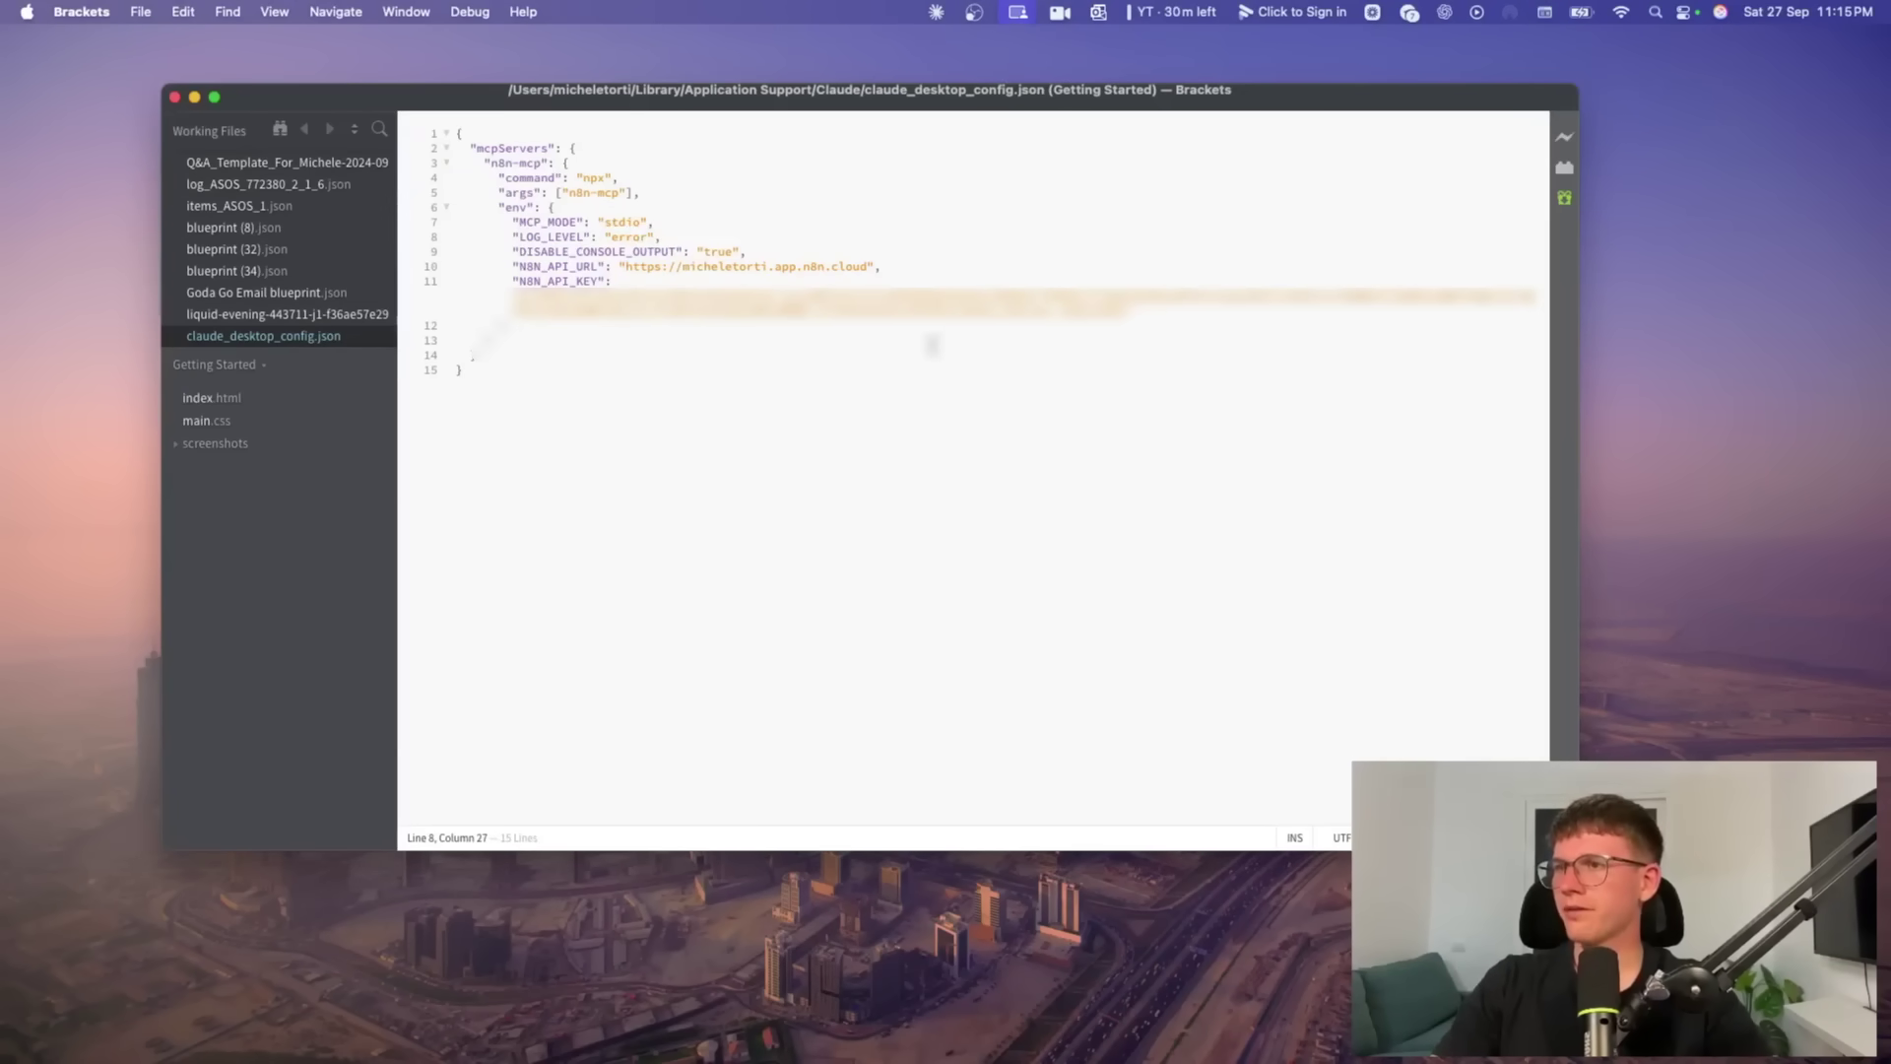
key("super+Tab")
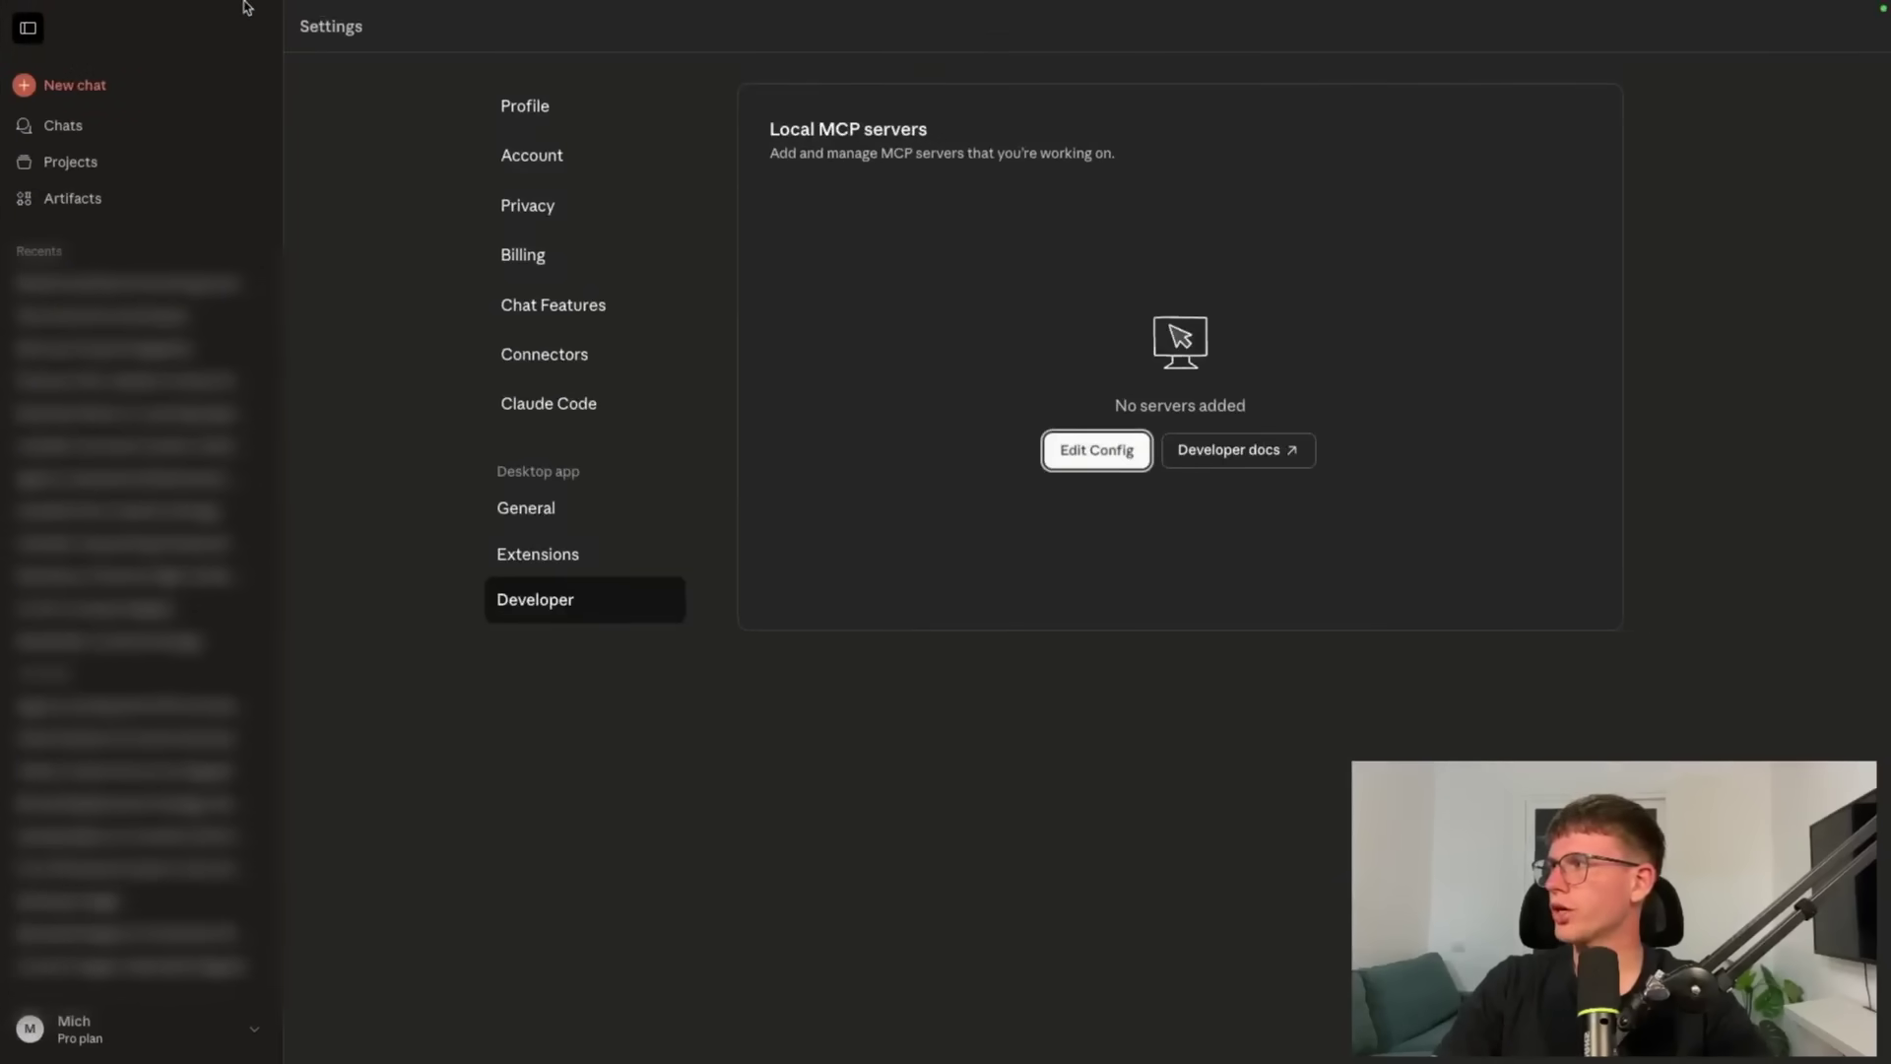
Restart Claude to load the config, then check that n8n-mcp appears in Search and tools
left_click(75, 10)
left_click(152, 234)
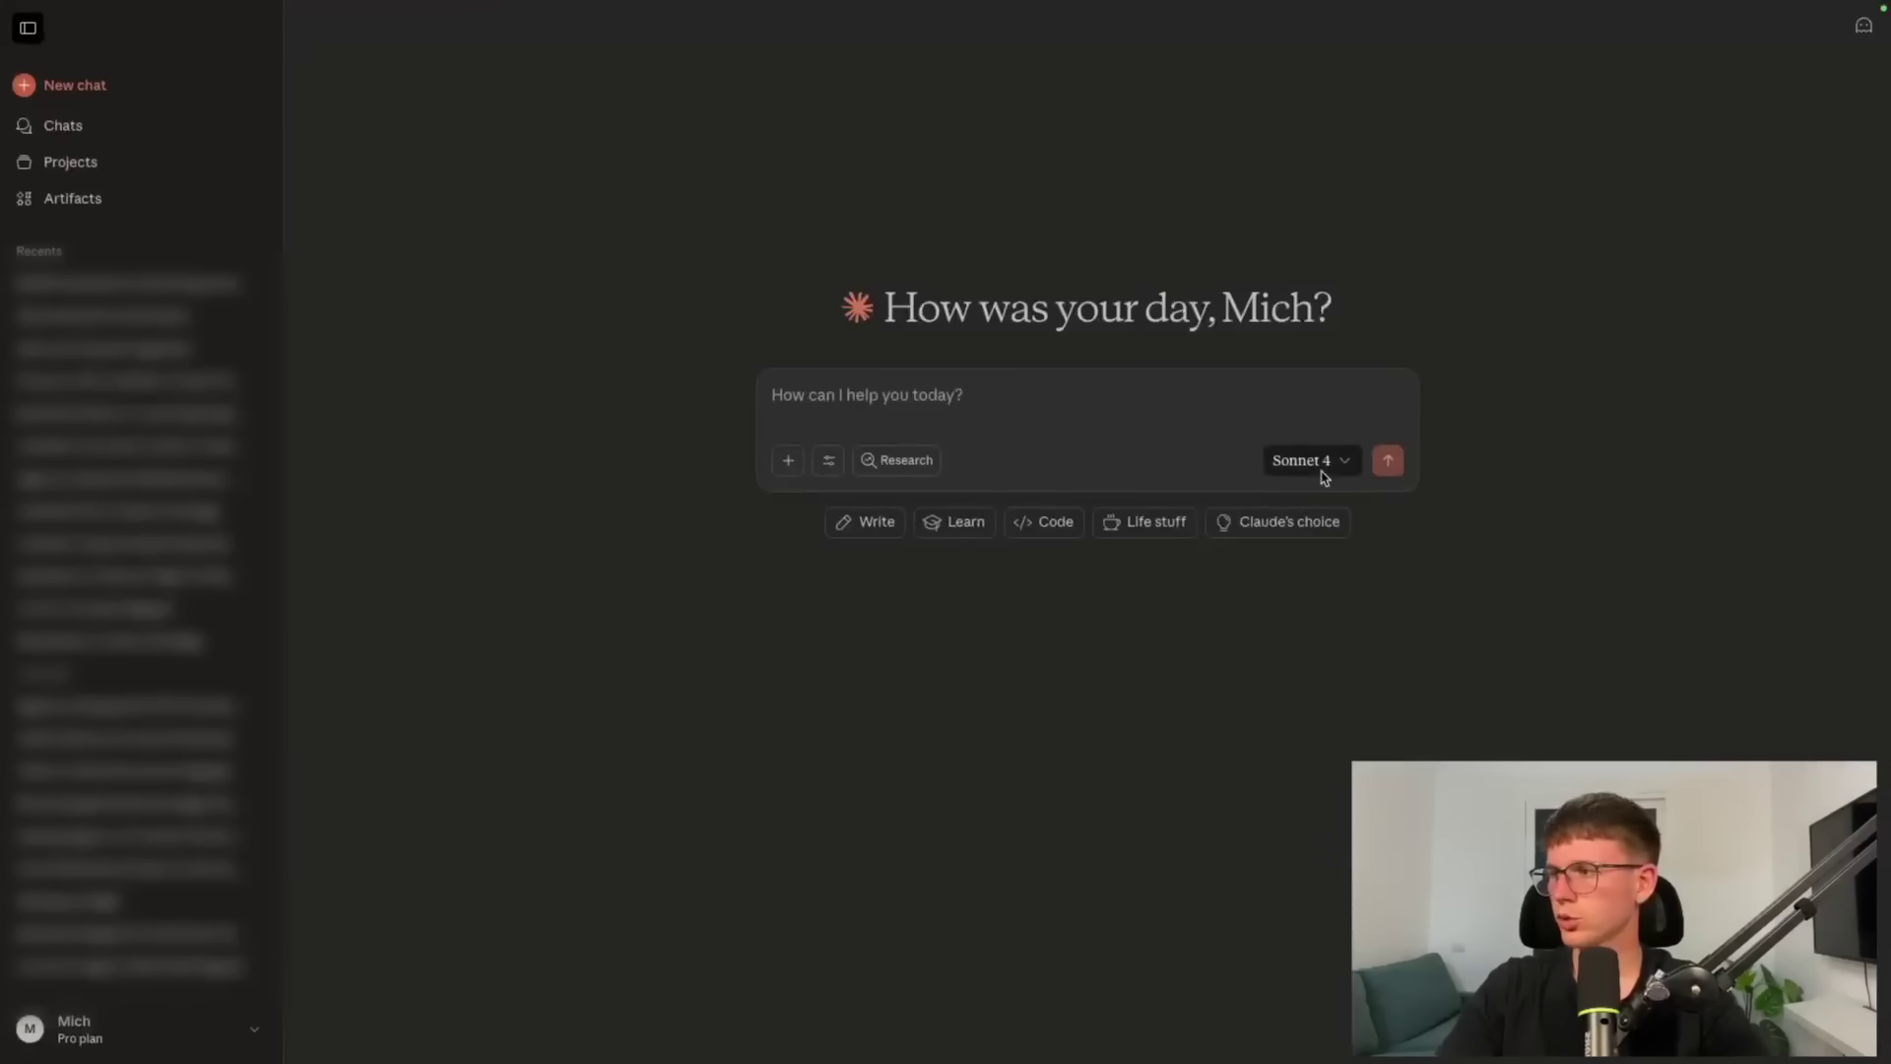
left_click(829, 468)
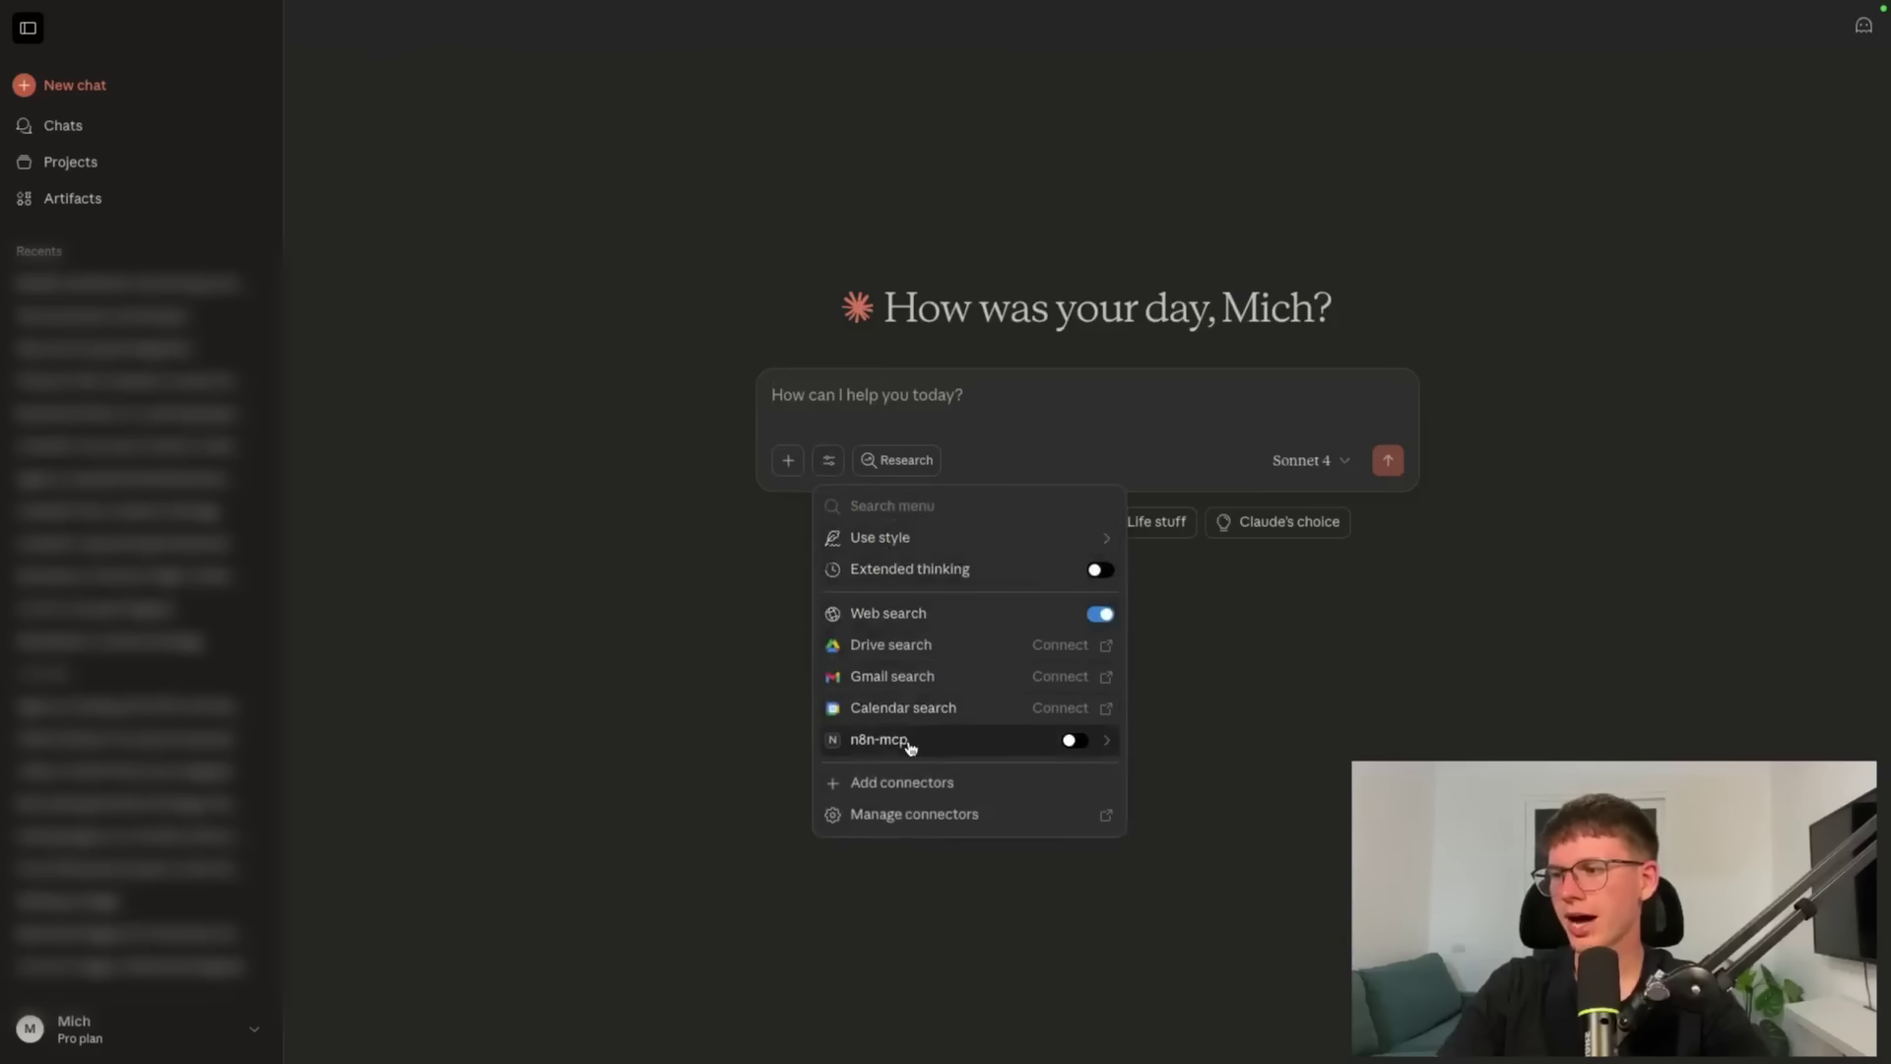
left_click(954, 747)
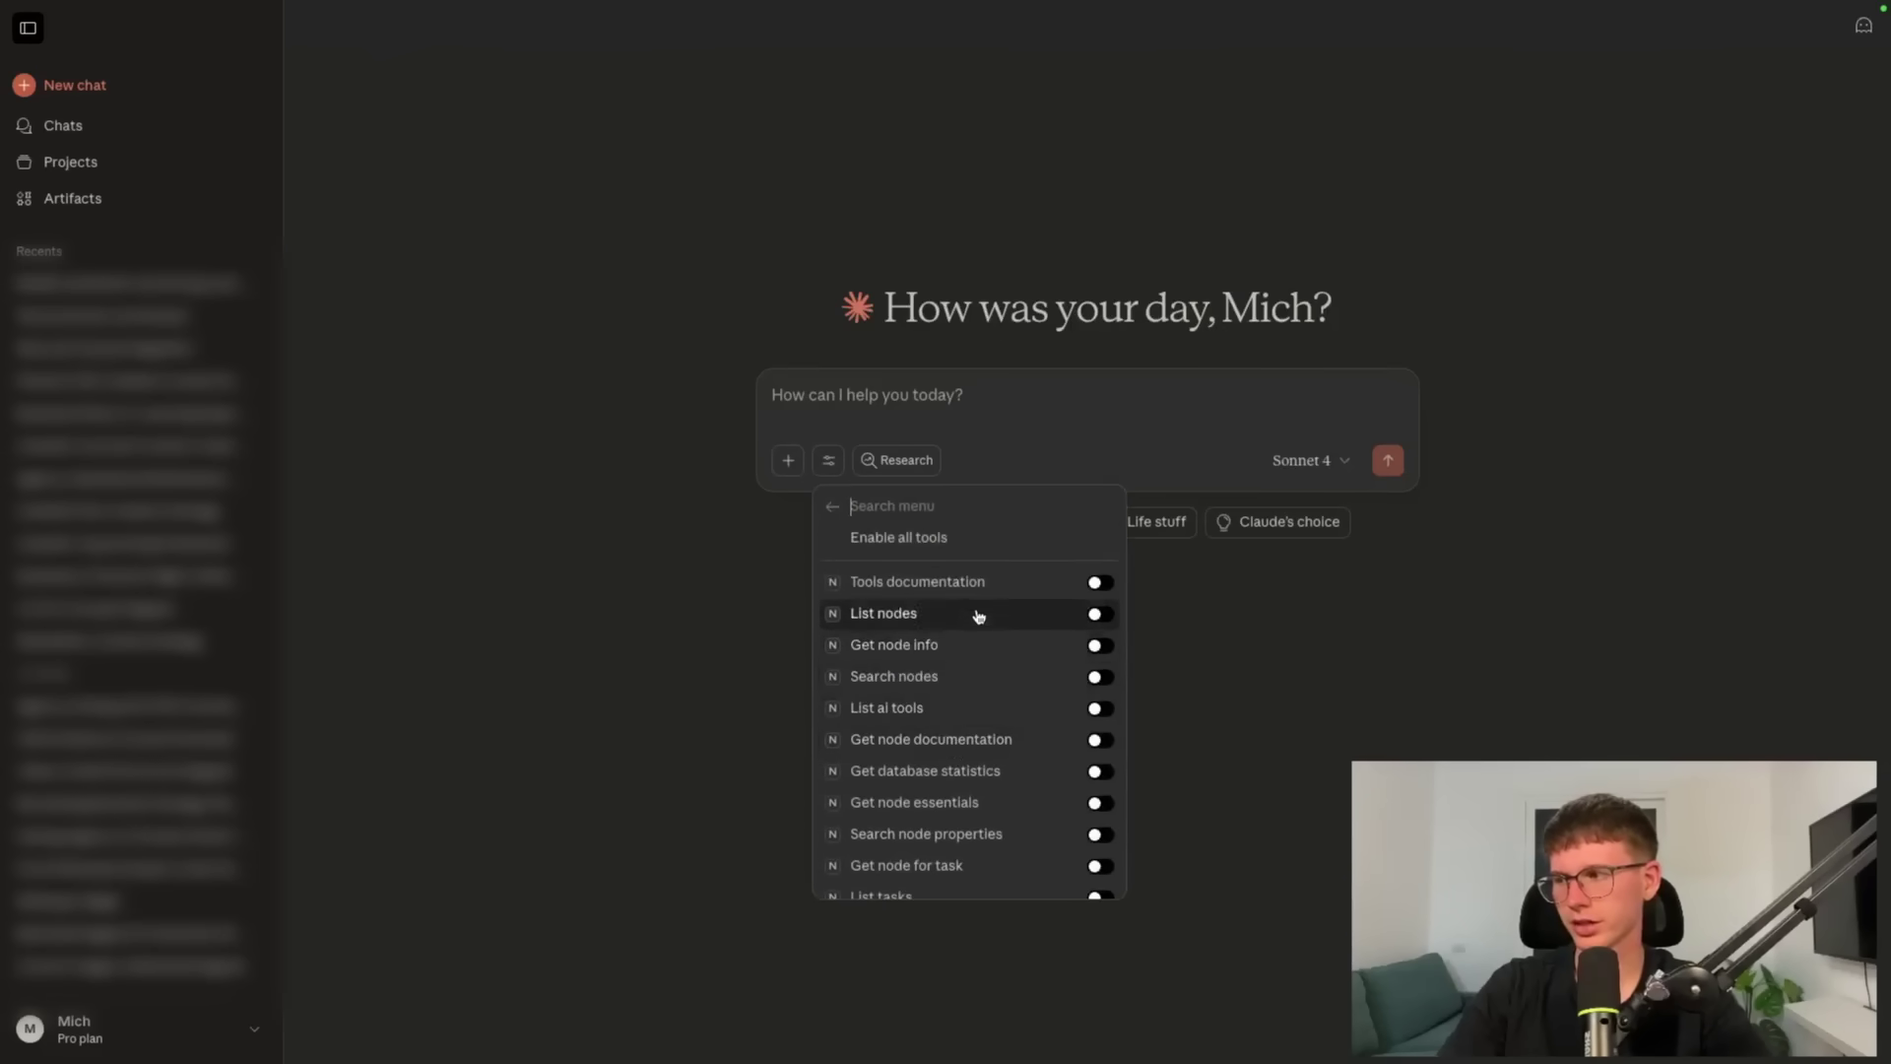
scroll(1000, 857, "down", 15)
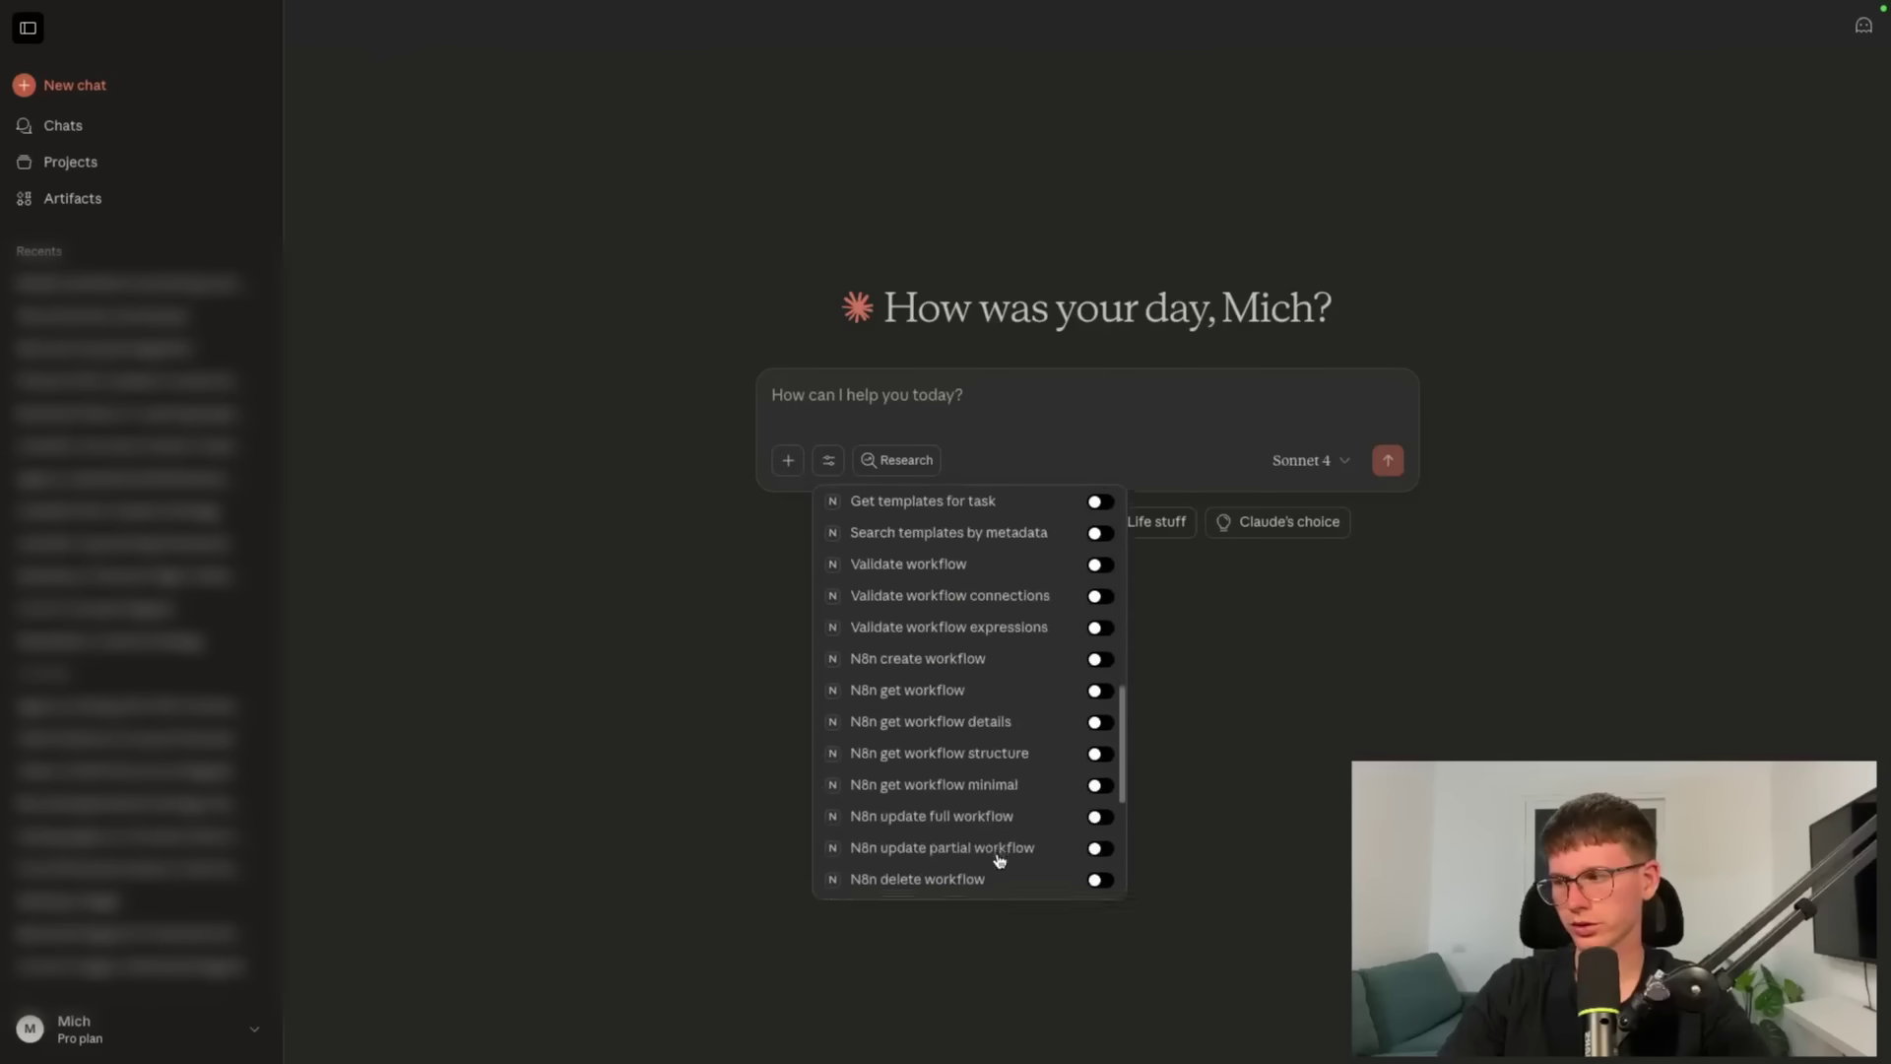
scroll(999, 859, "up", 15)
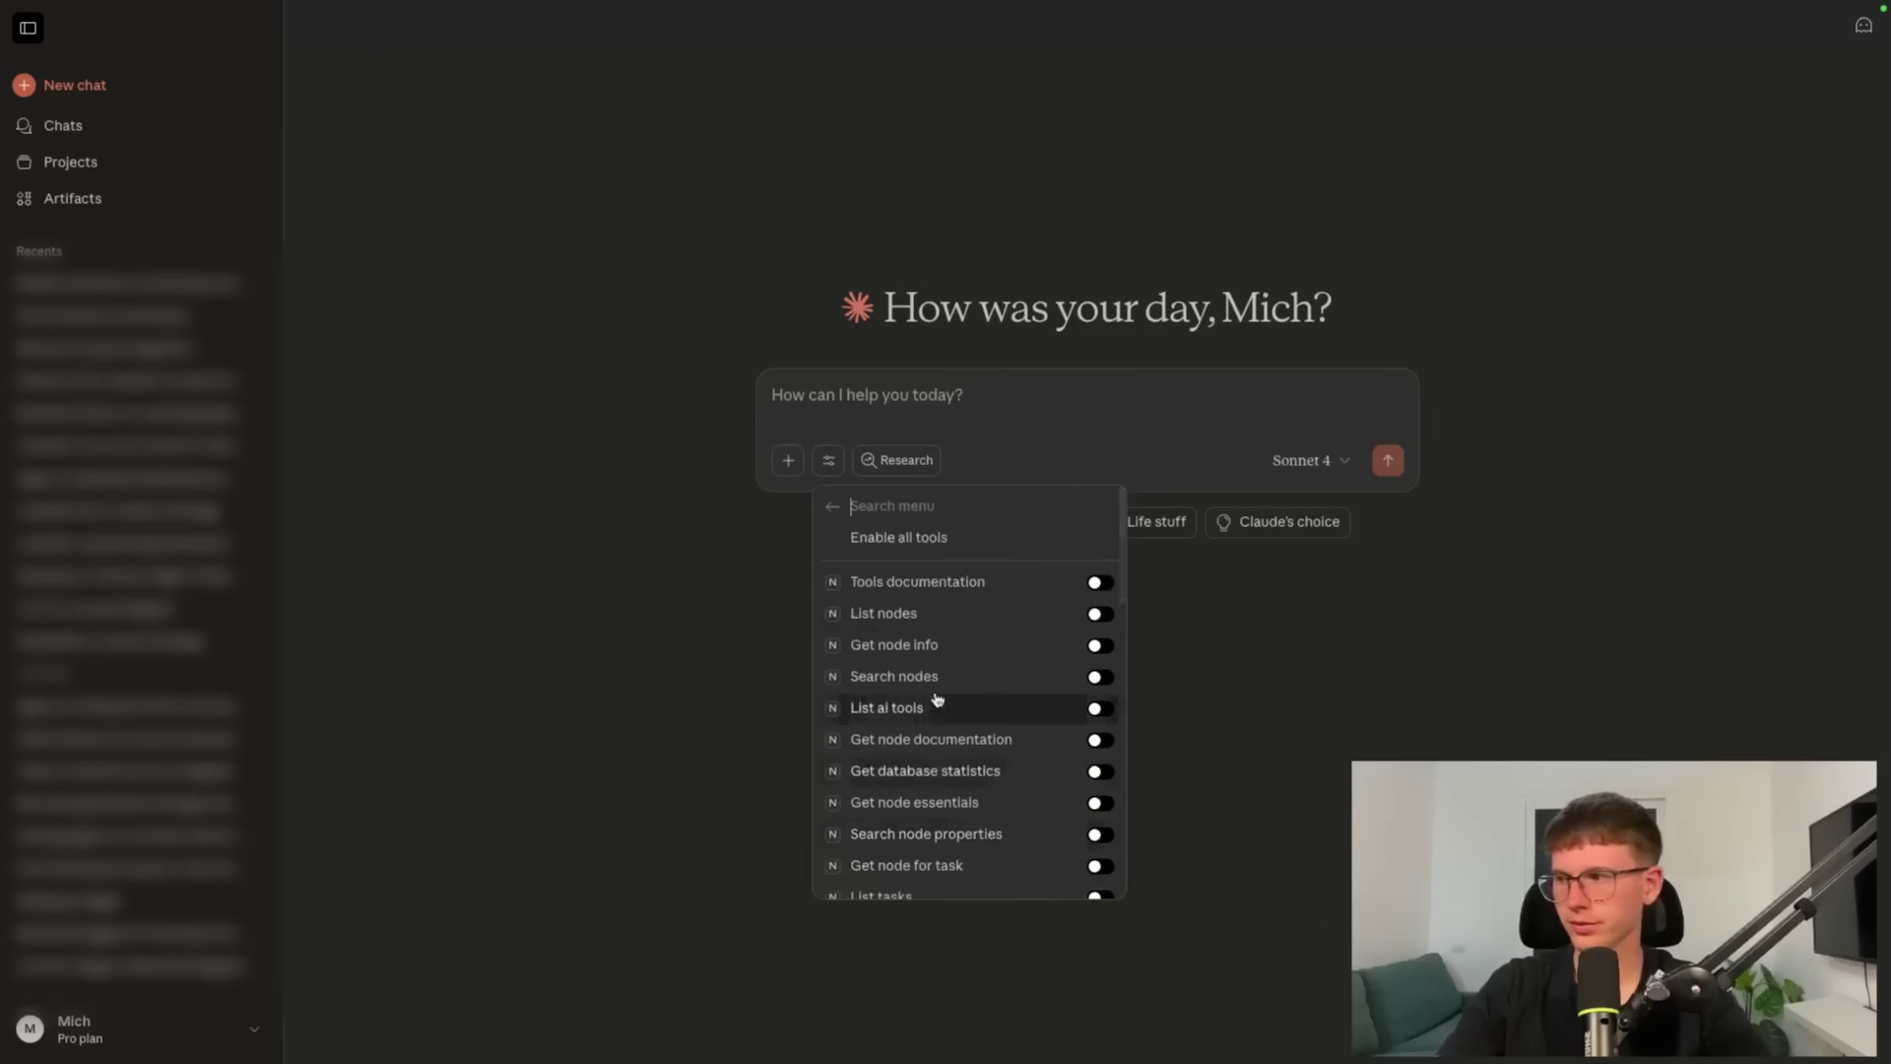
Enable all tools for the n8n-mcp connector
left_click(833, 508)
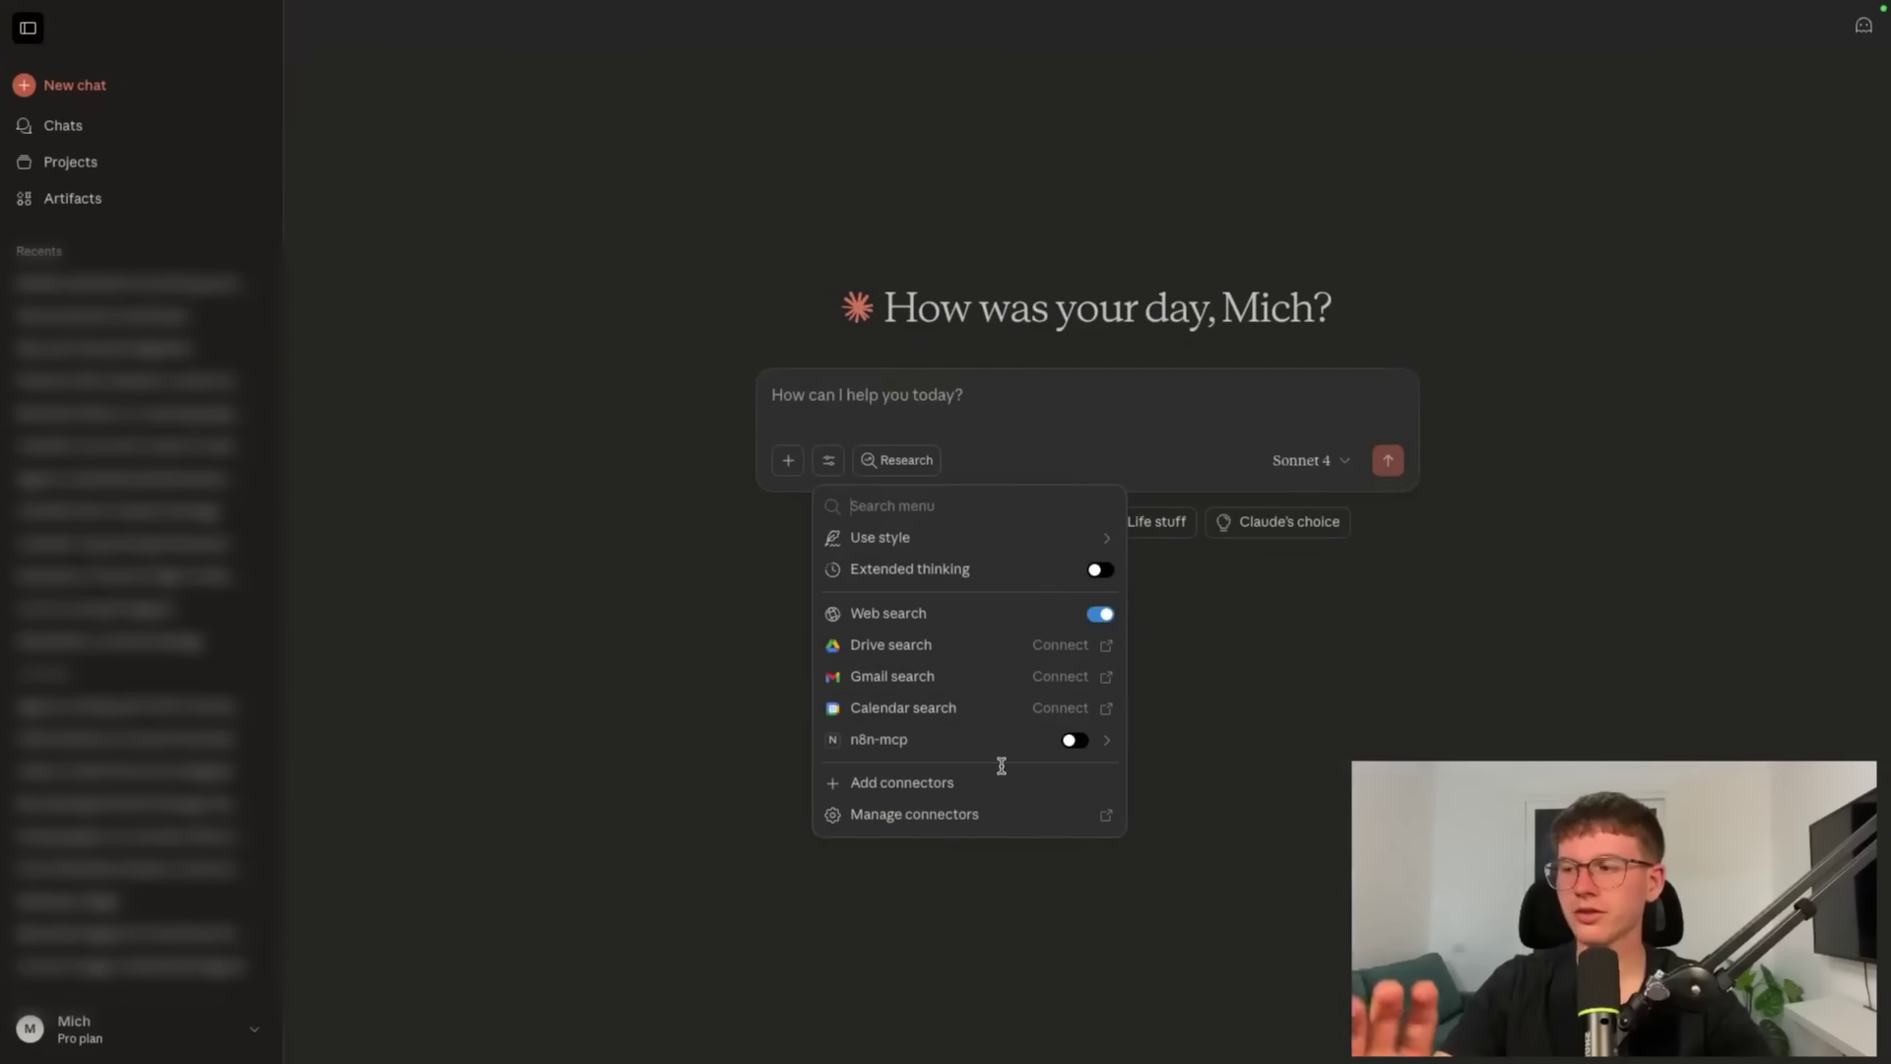
left_click(931, 747)
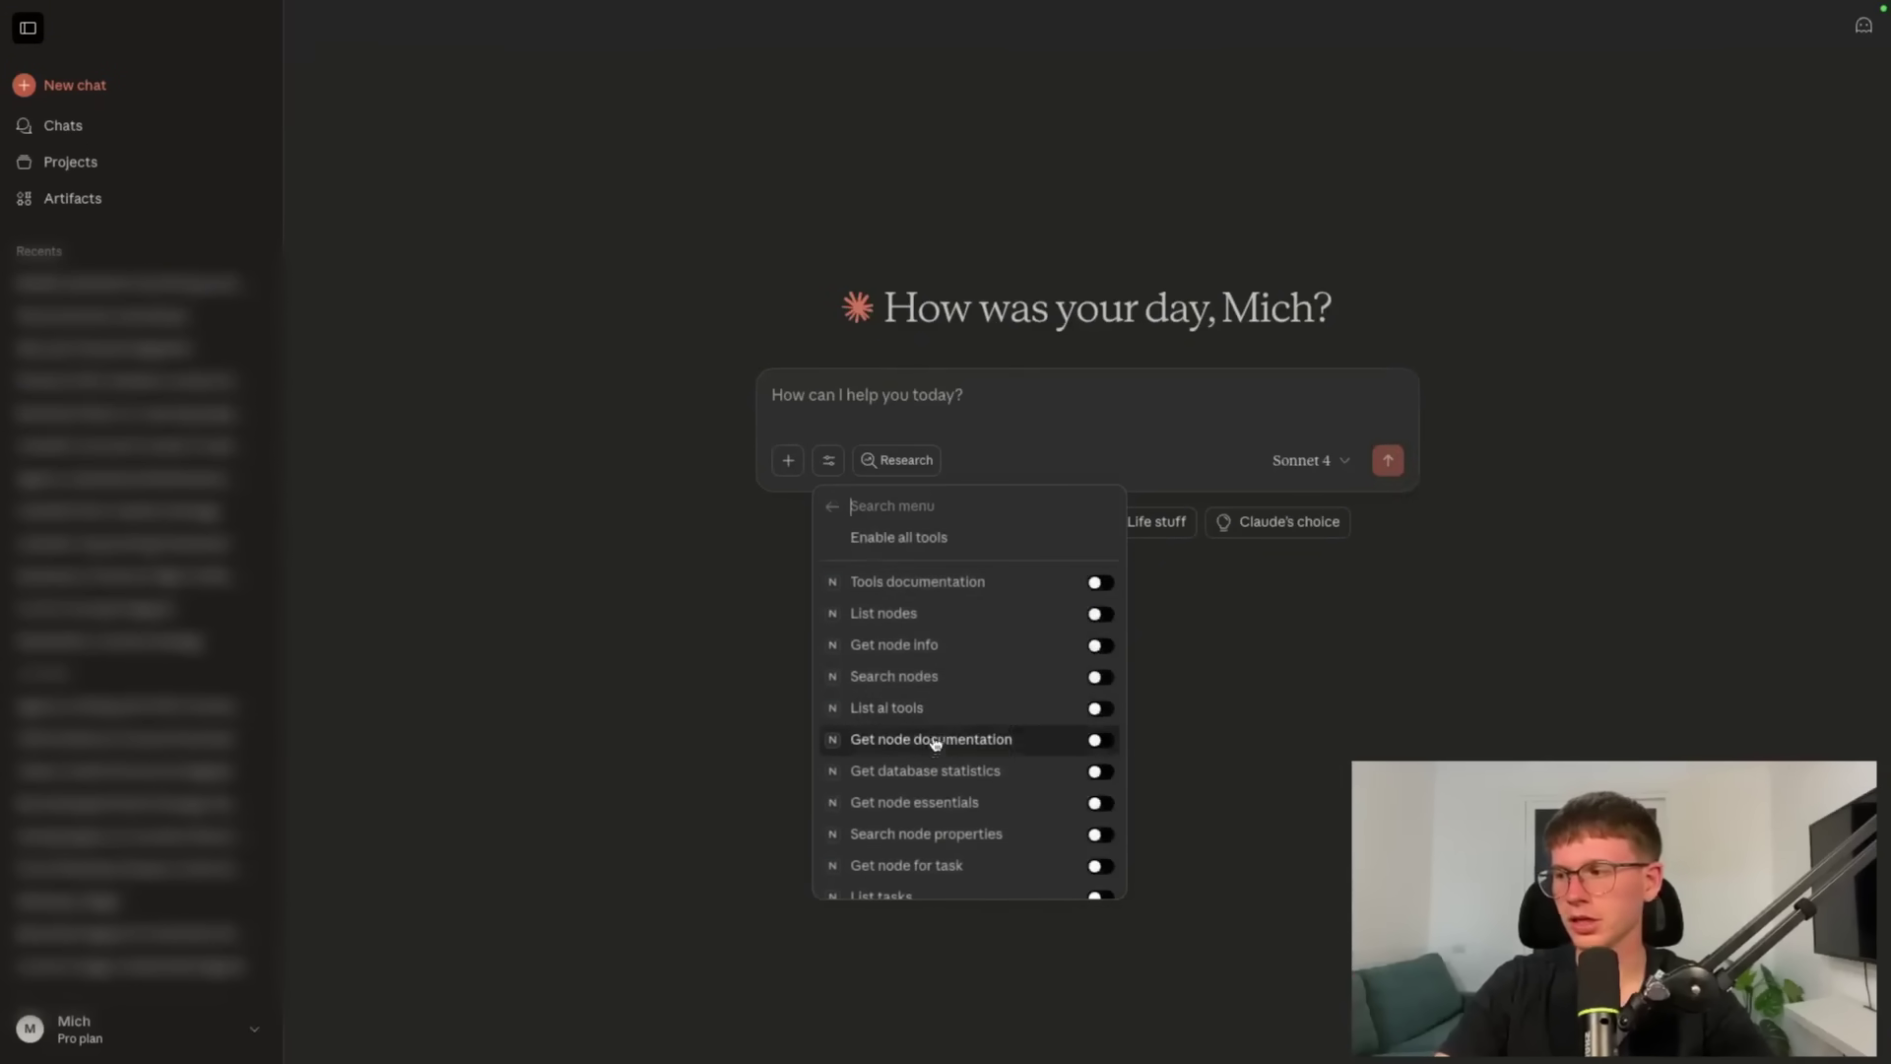
scroll(979, 646, "down", 5)
scroll(983, 654, "up", 5)
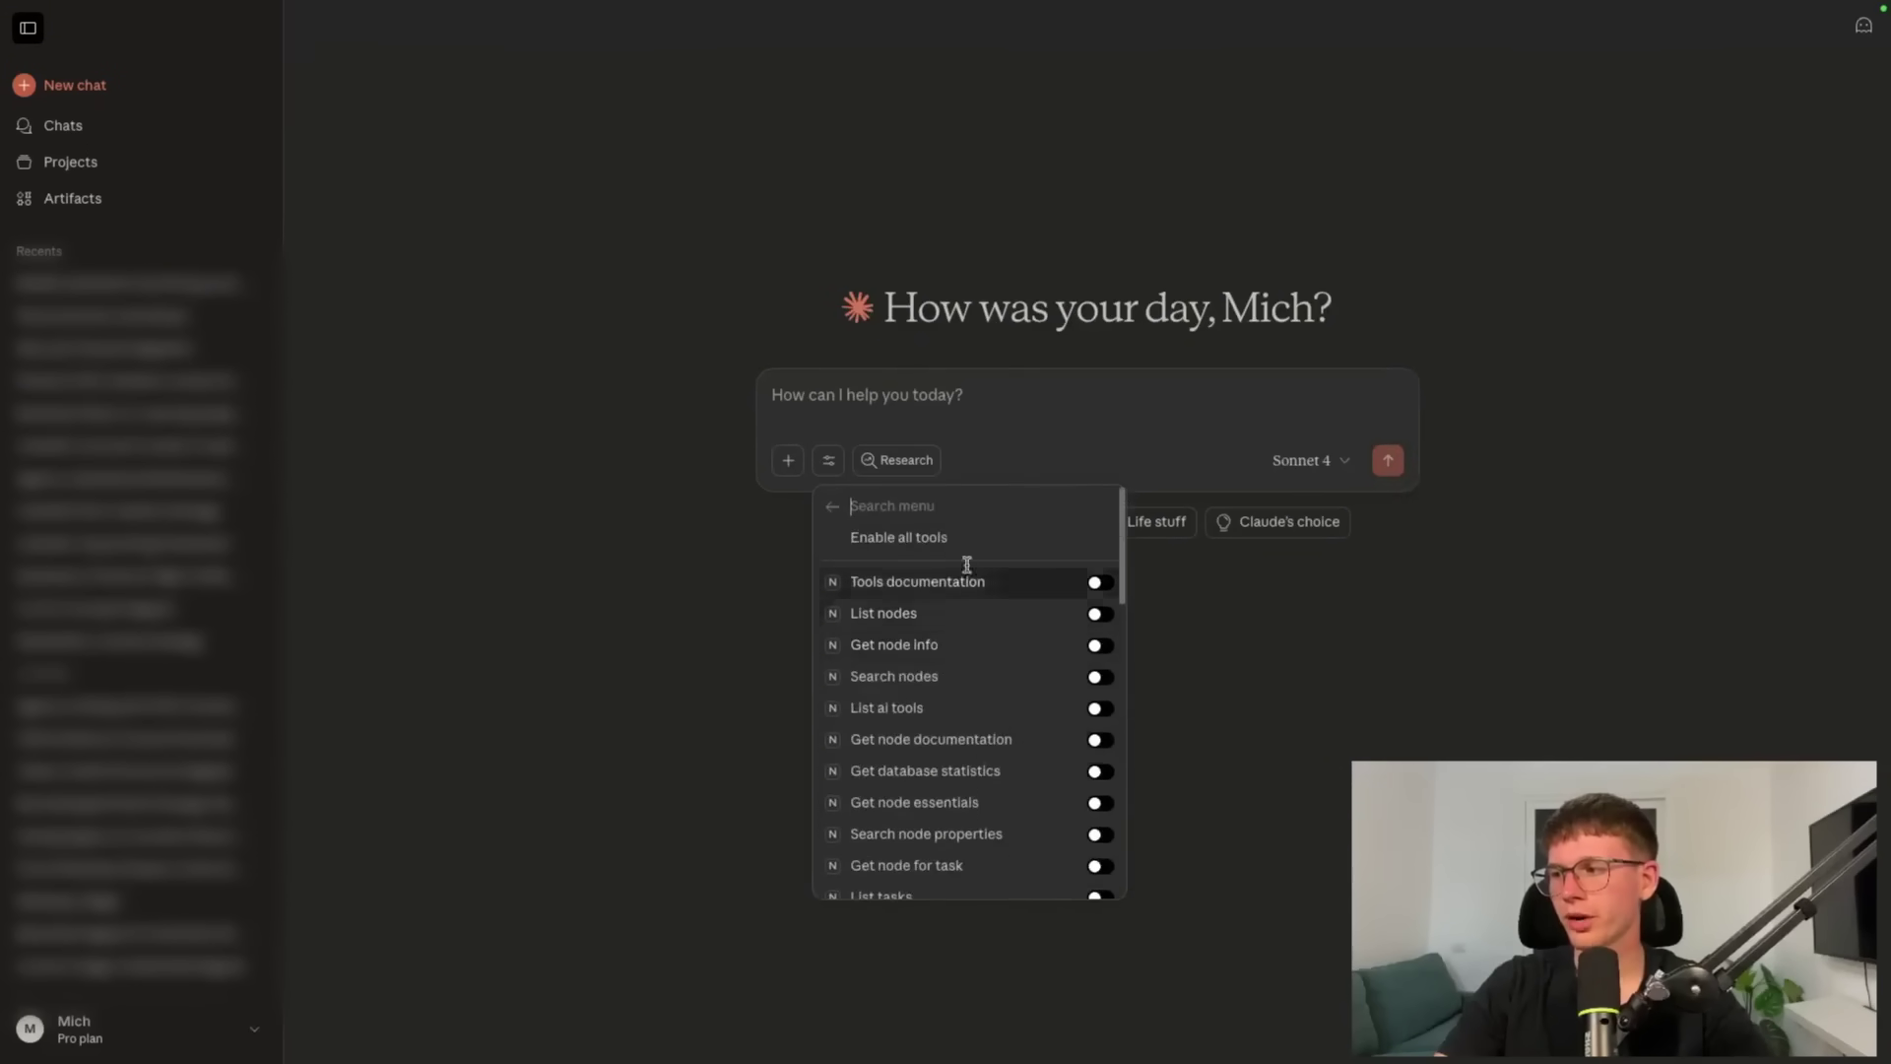
left_click(950, 537)
Reopen the n8n-mcp tool list and scroll through it to confirm every tool is switched on
left_click(837, 510)
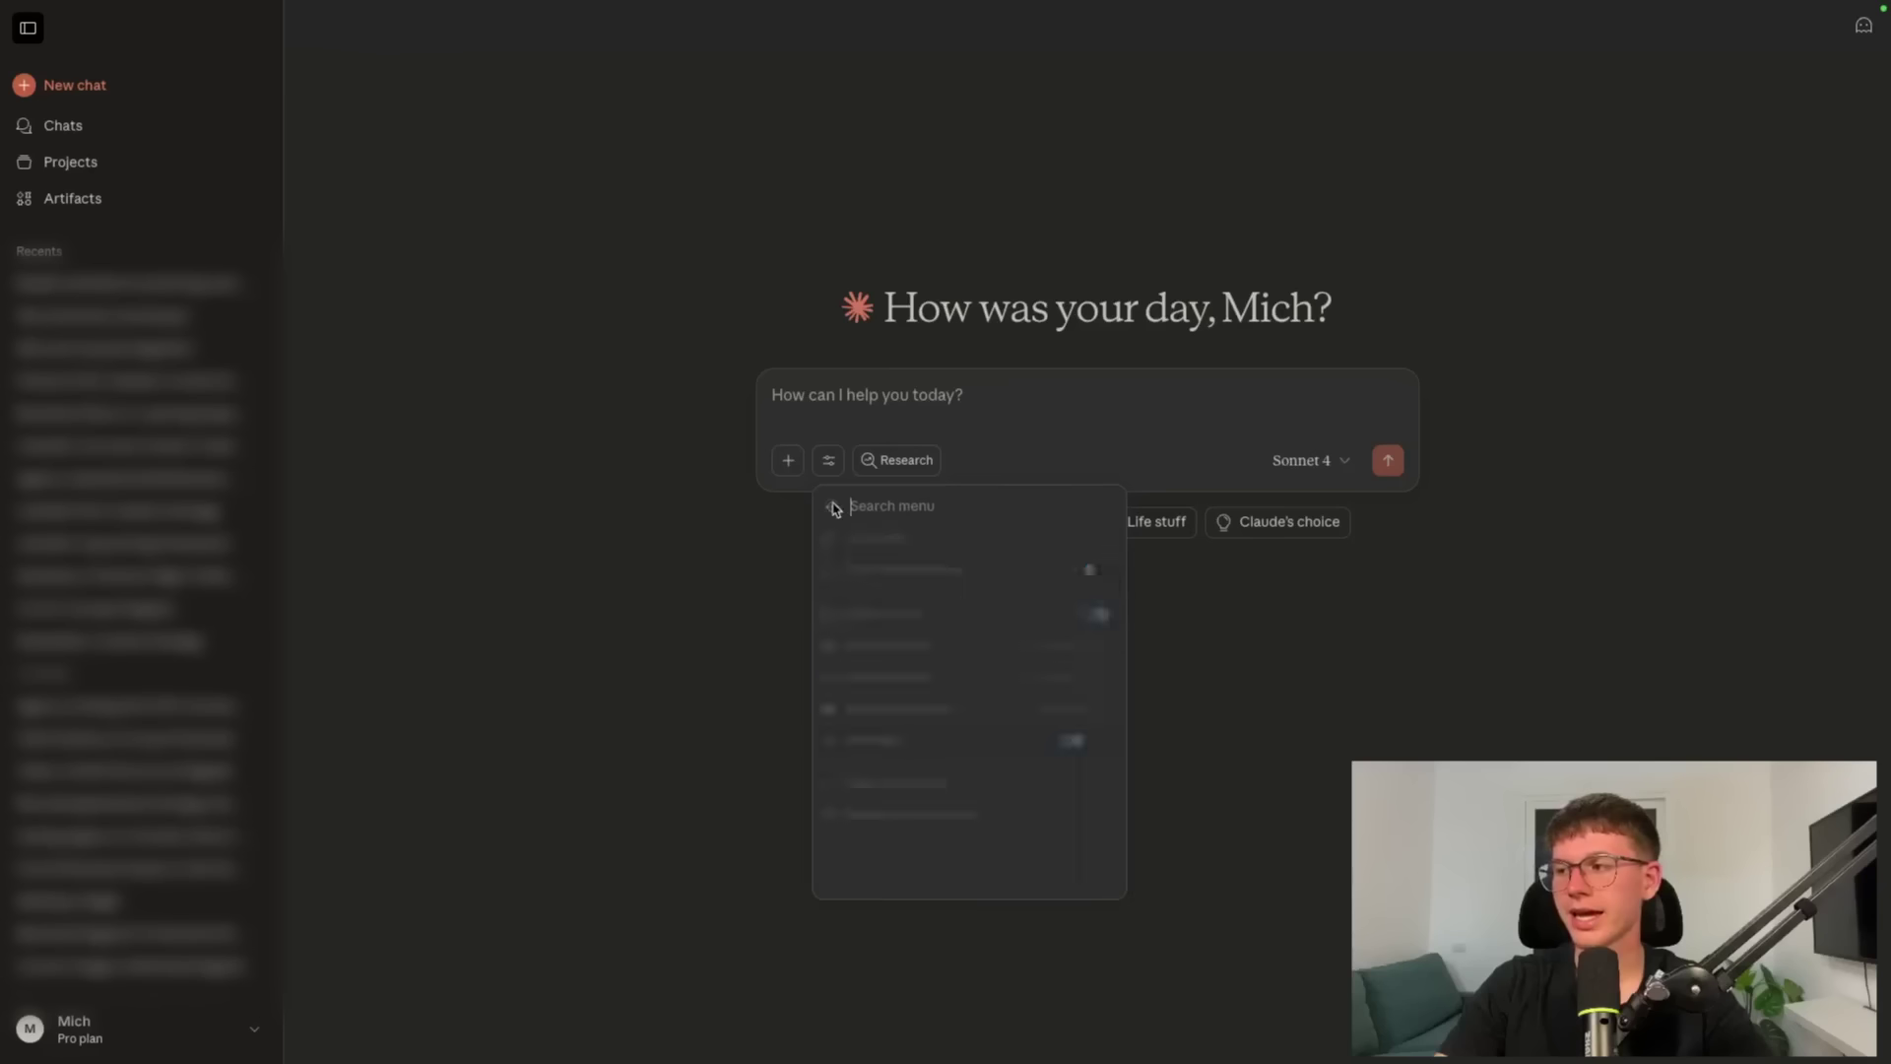
left_click(1012, 748)
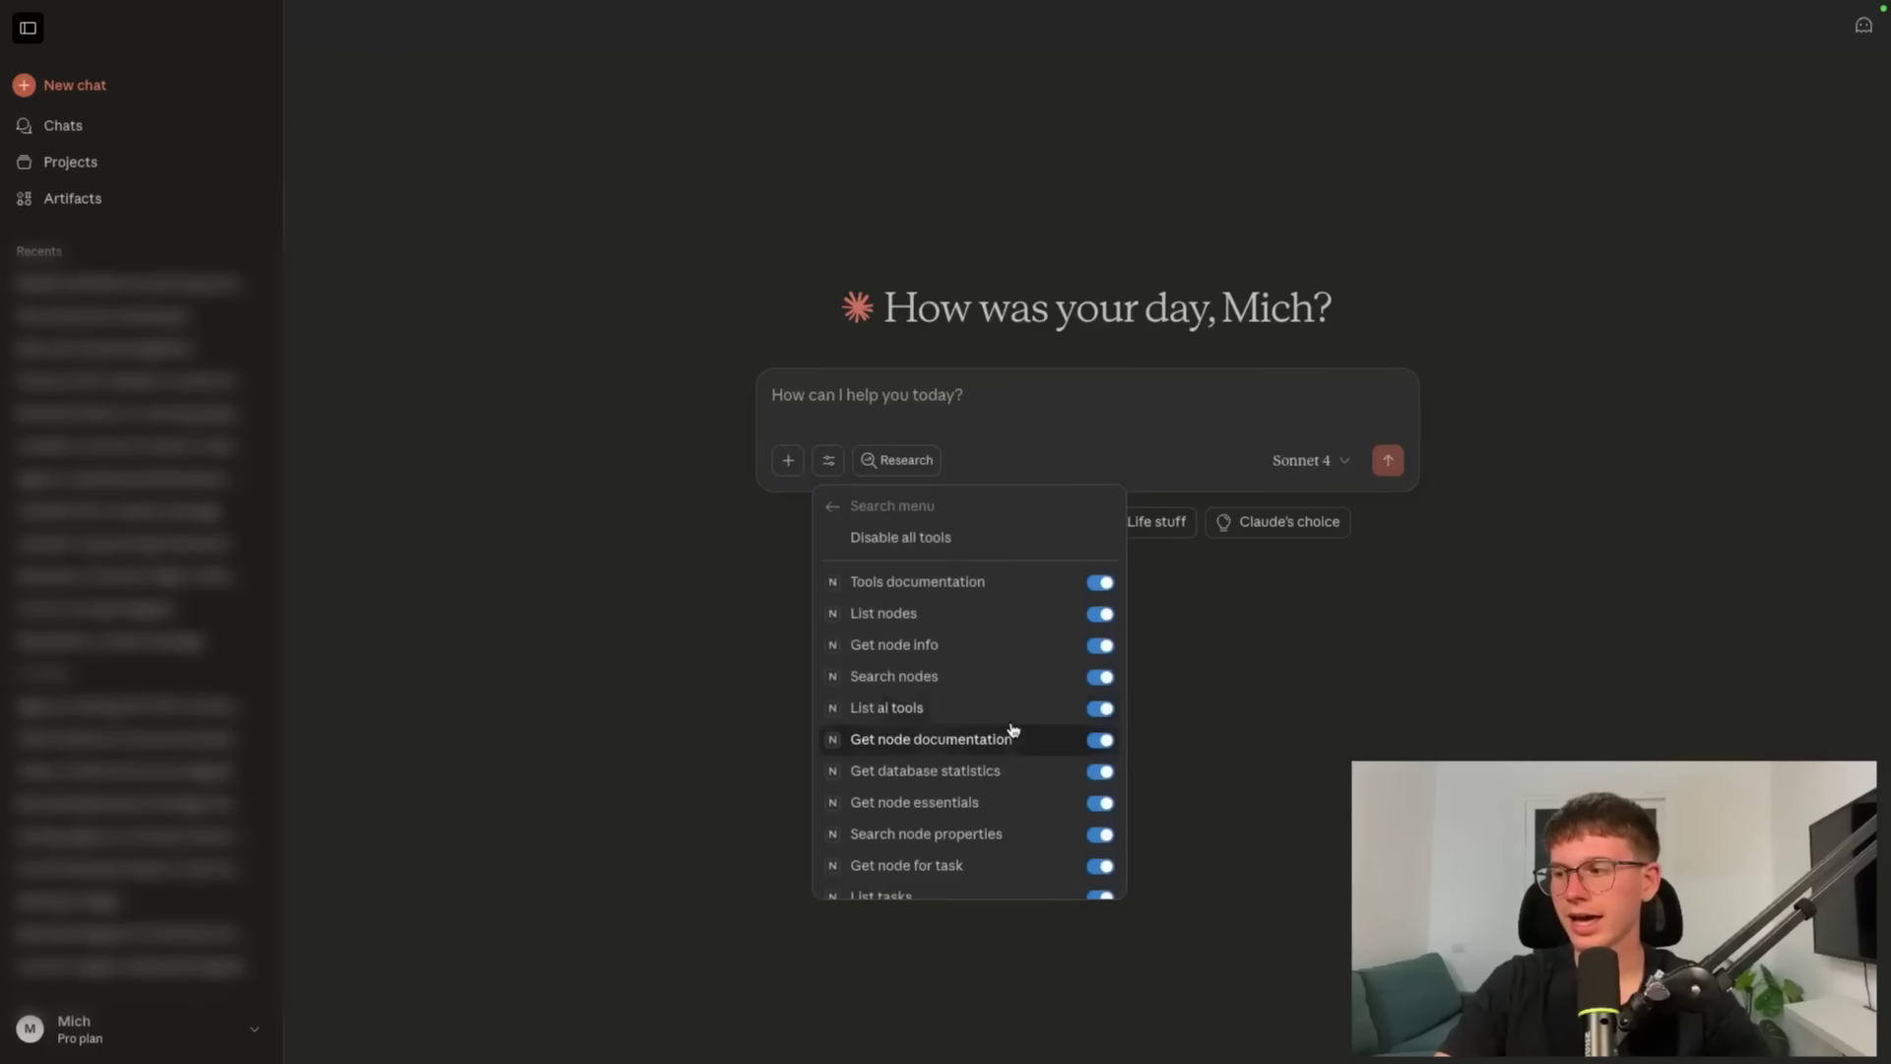
scroll(1013, 699, "down", 5)
scroll(1012, 694, "down", 5)
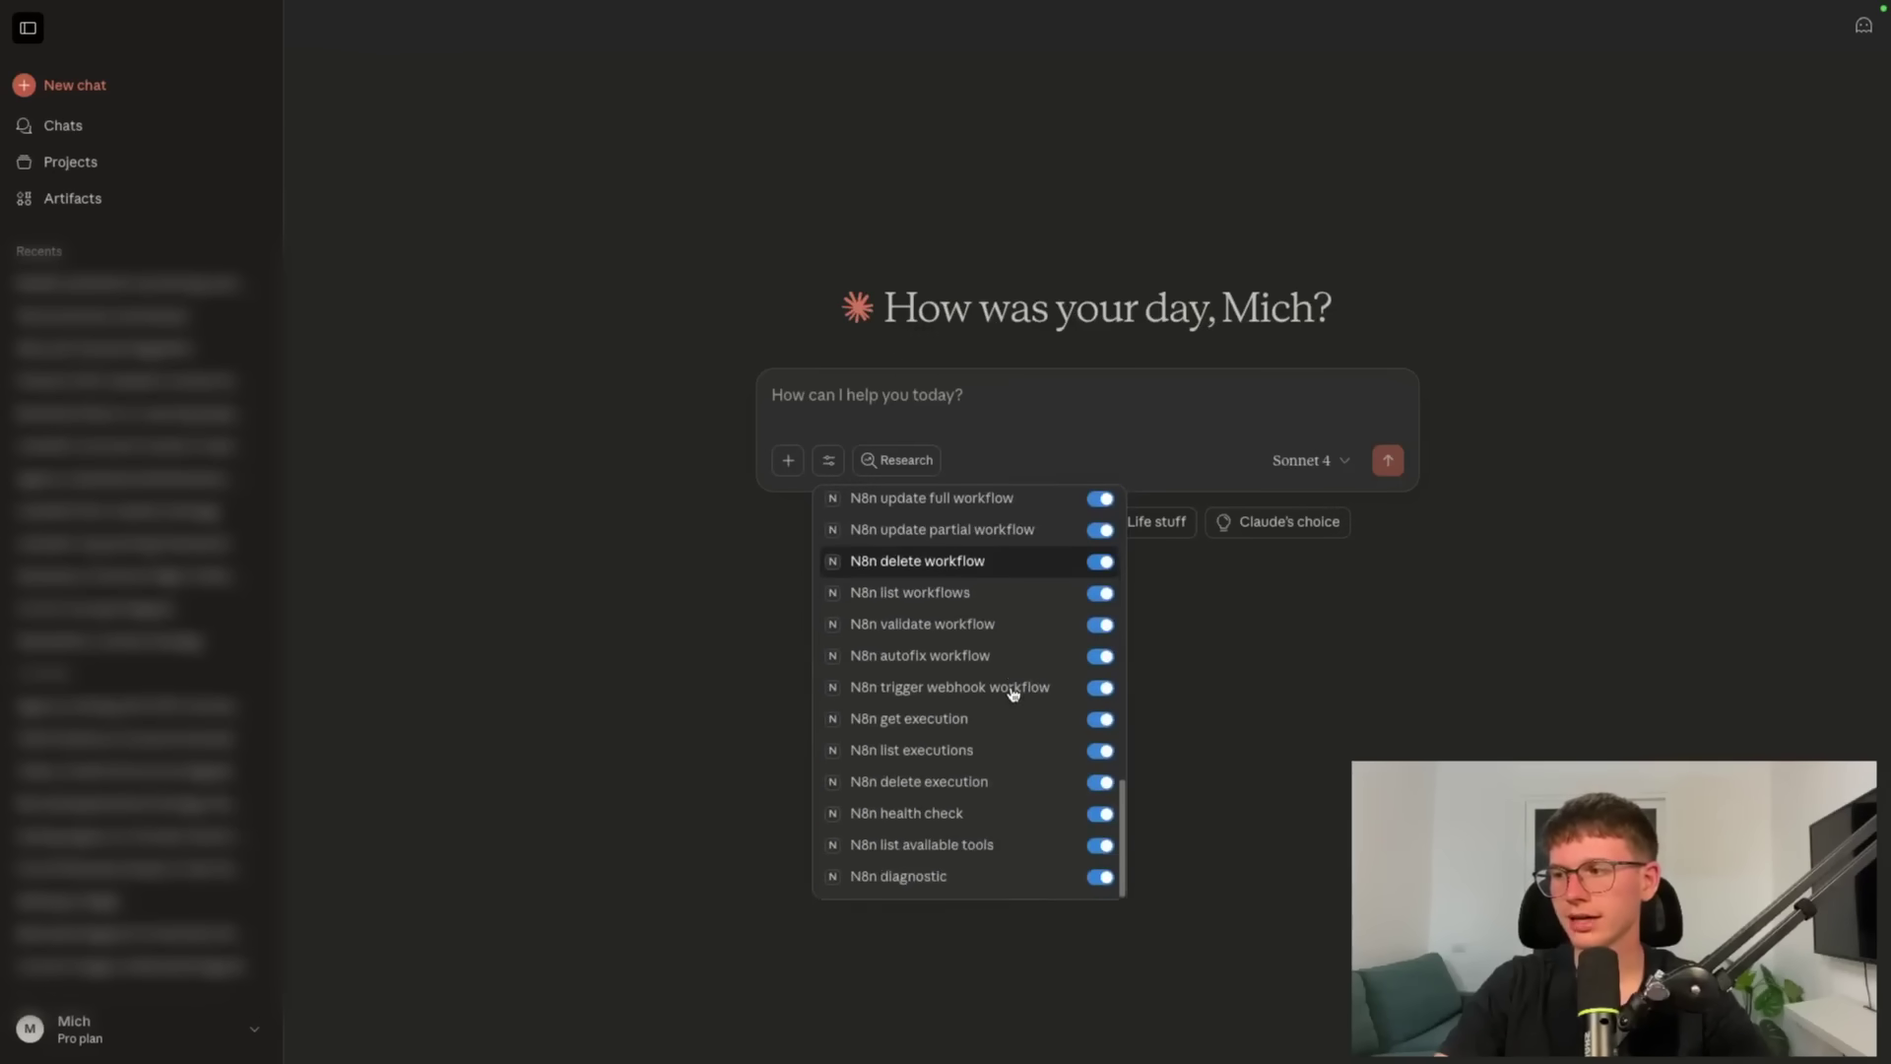
scroll(1011, 783, "up", 10)
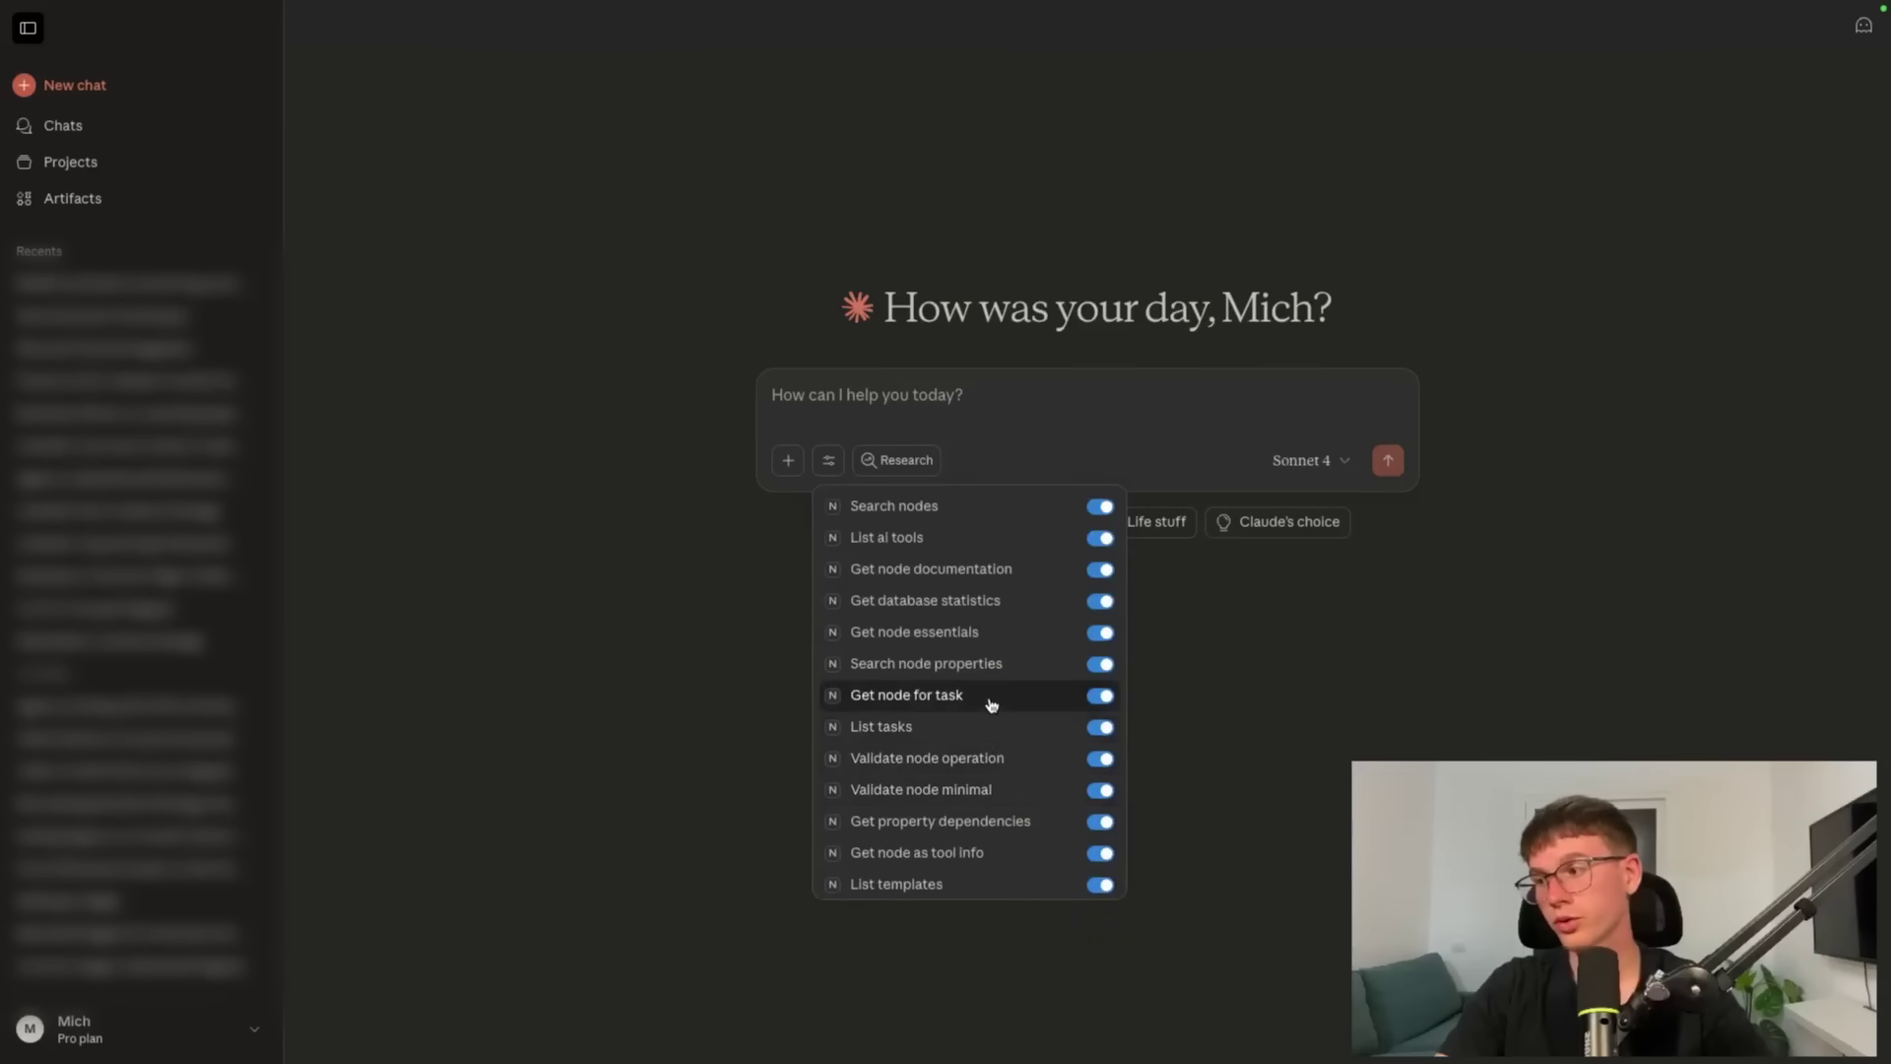
scroll(989, 702, "up", 3)
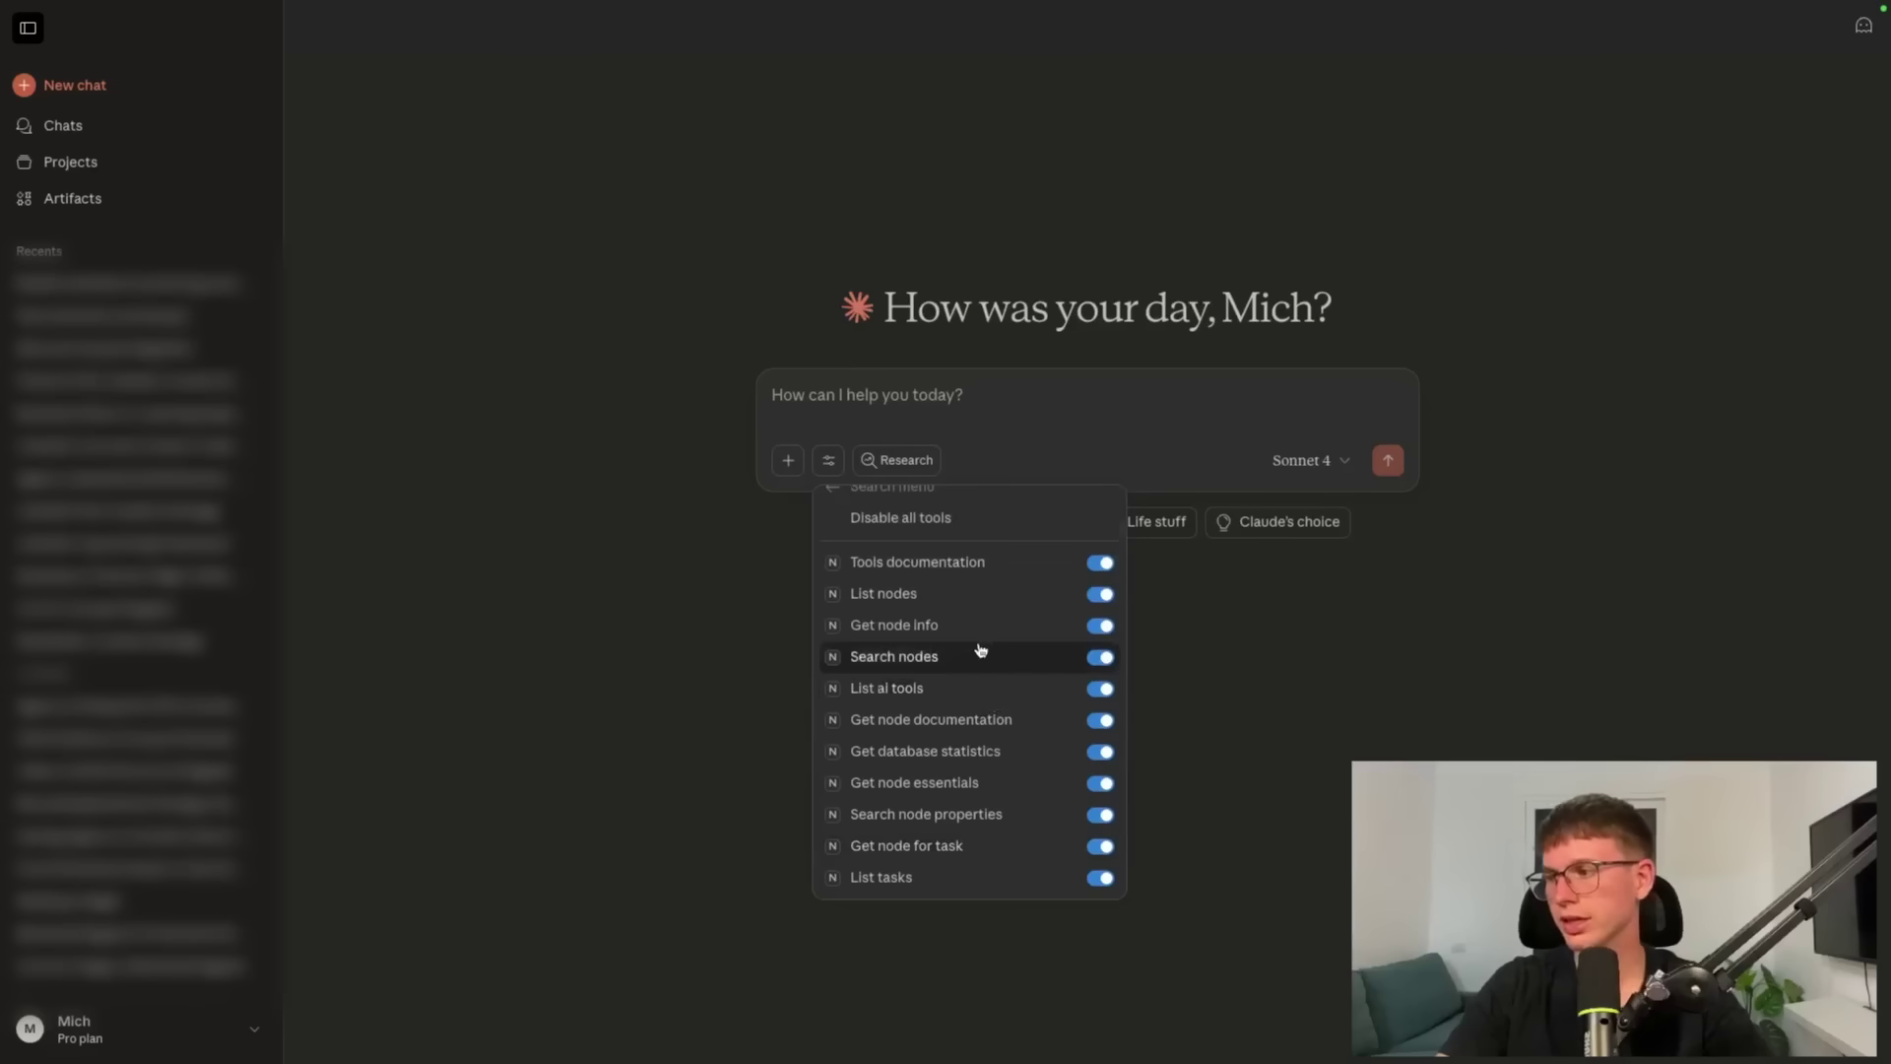
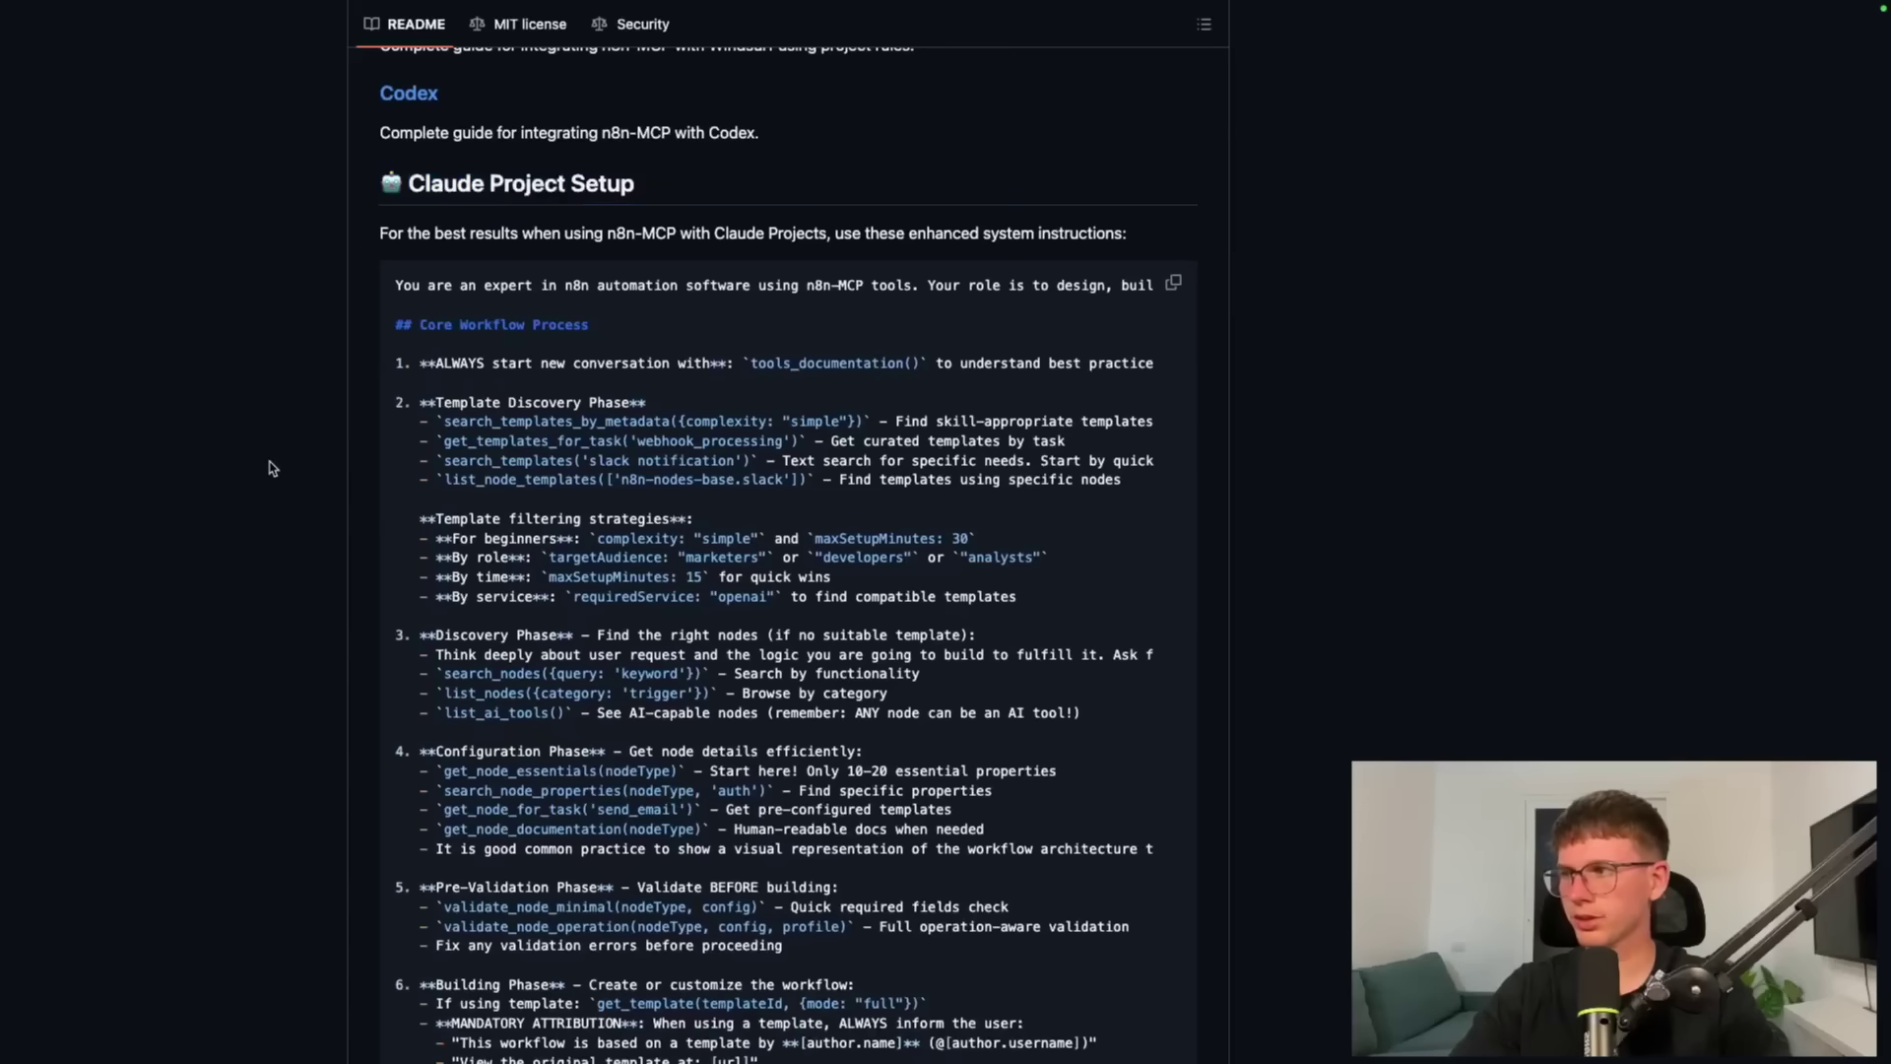
Copy the Claude Project Setup system instructions from the n8n-MCP README on GitHub
scroll(907, 535, "down", 3)
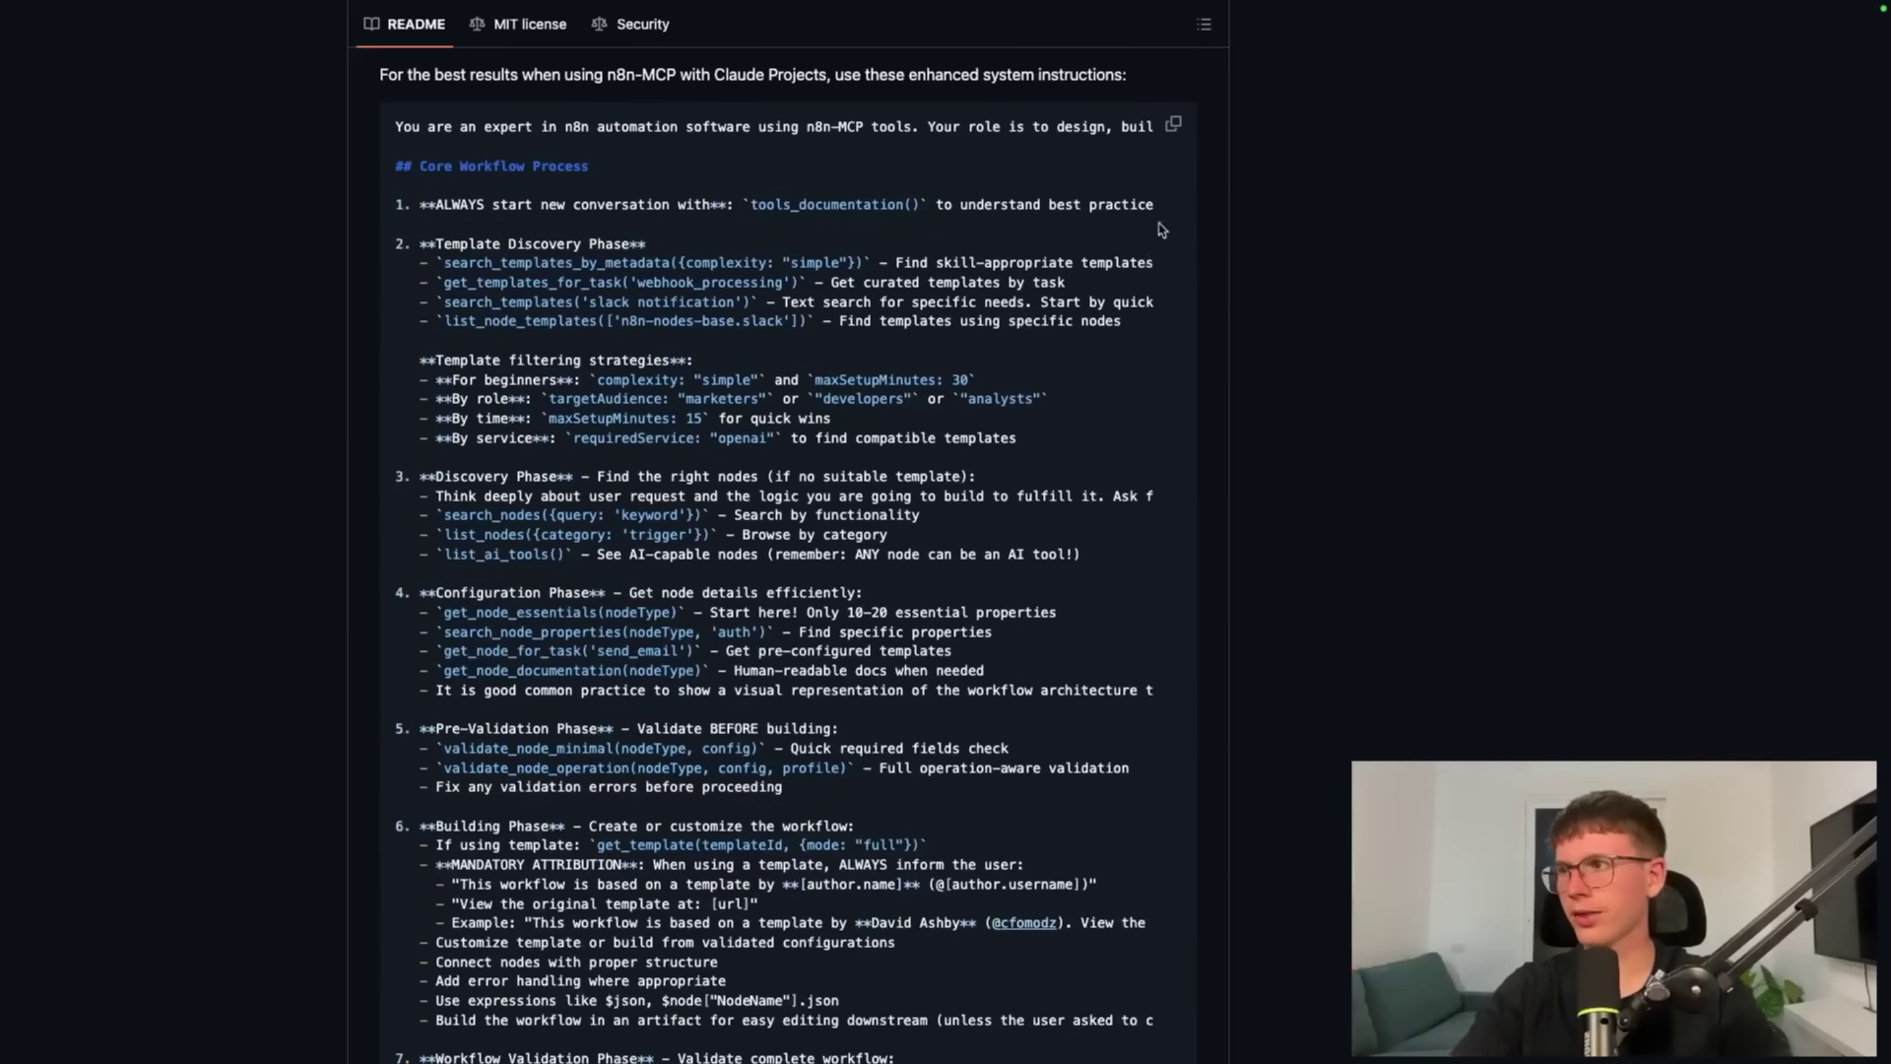
left_click(1175, 127)
Create a Claude project 'n8n mcp' described as 'Project for n8n agents and workflows'
key("super+Tab")
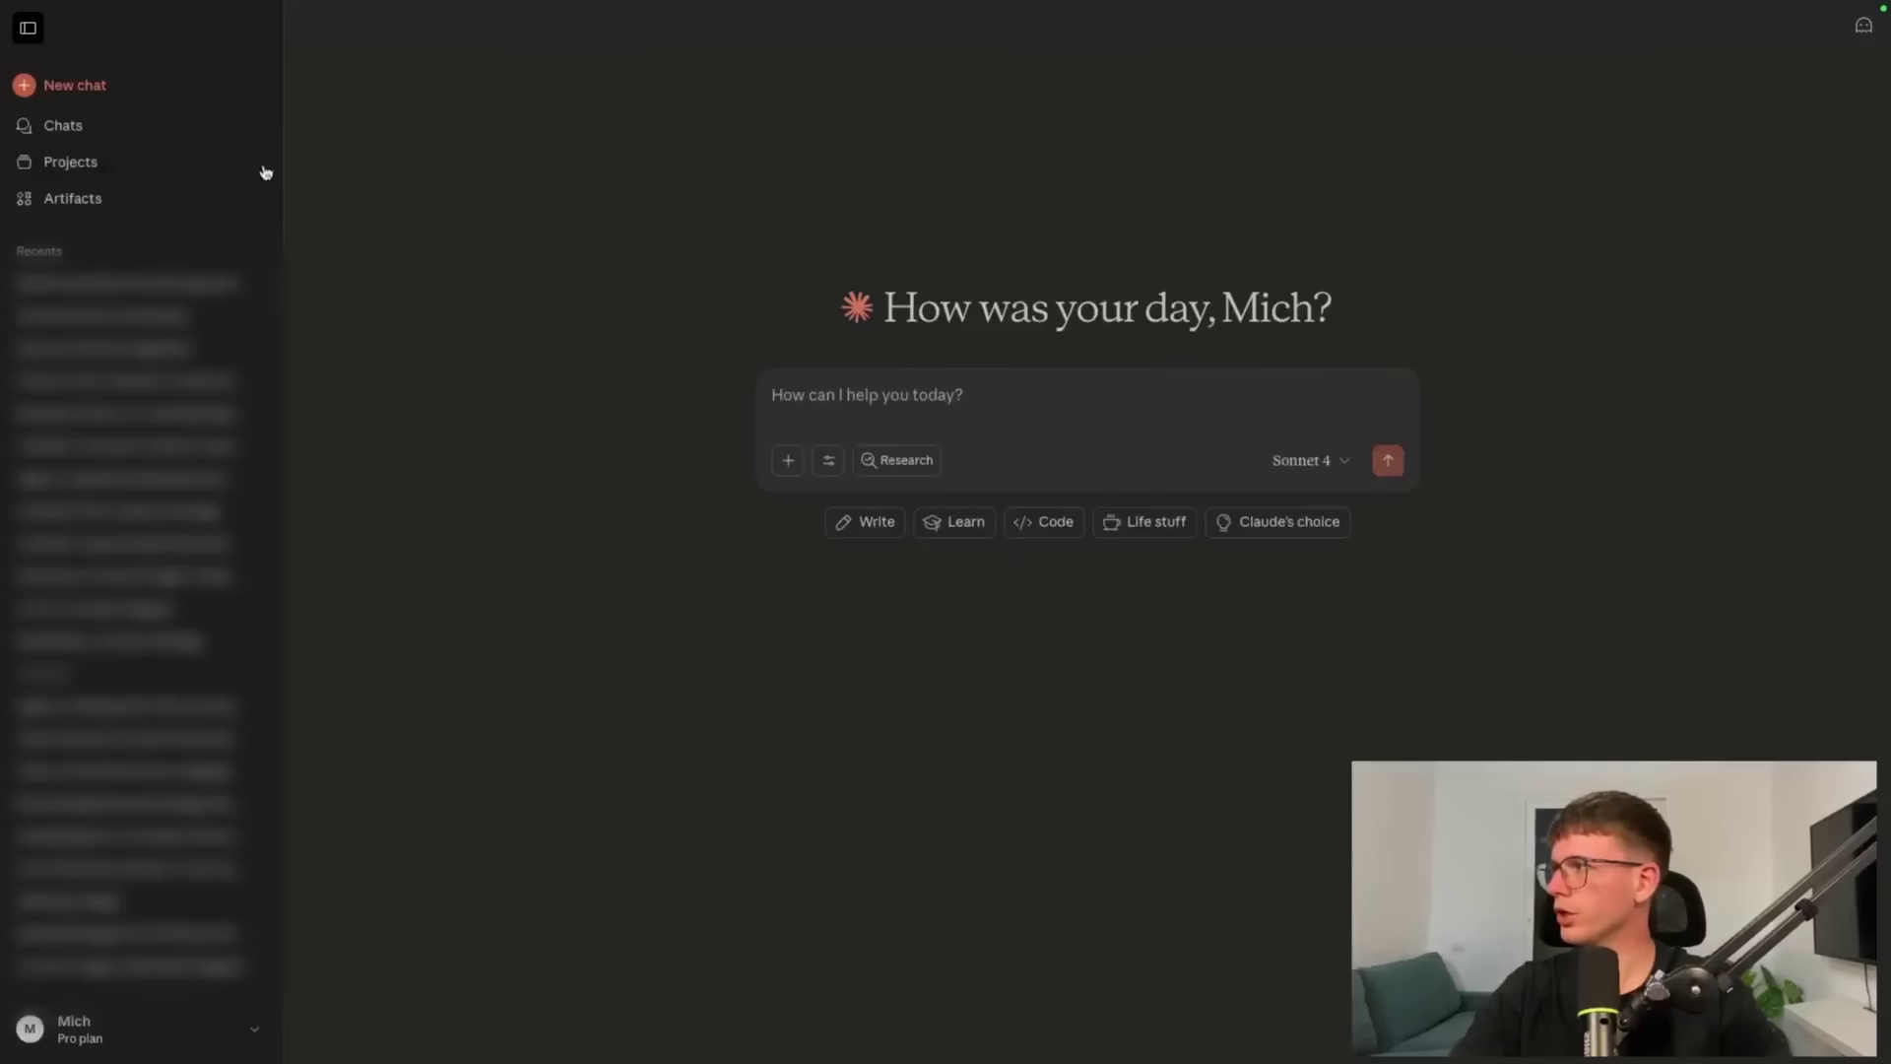
left_click(148, 174)
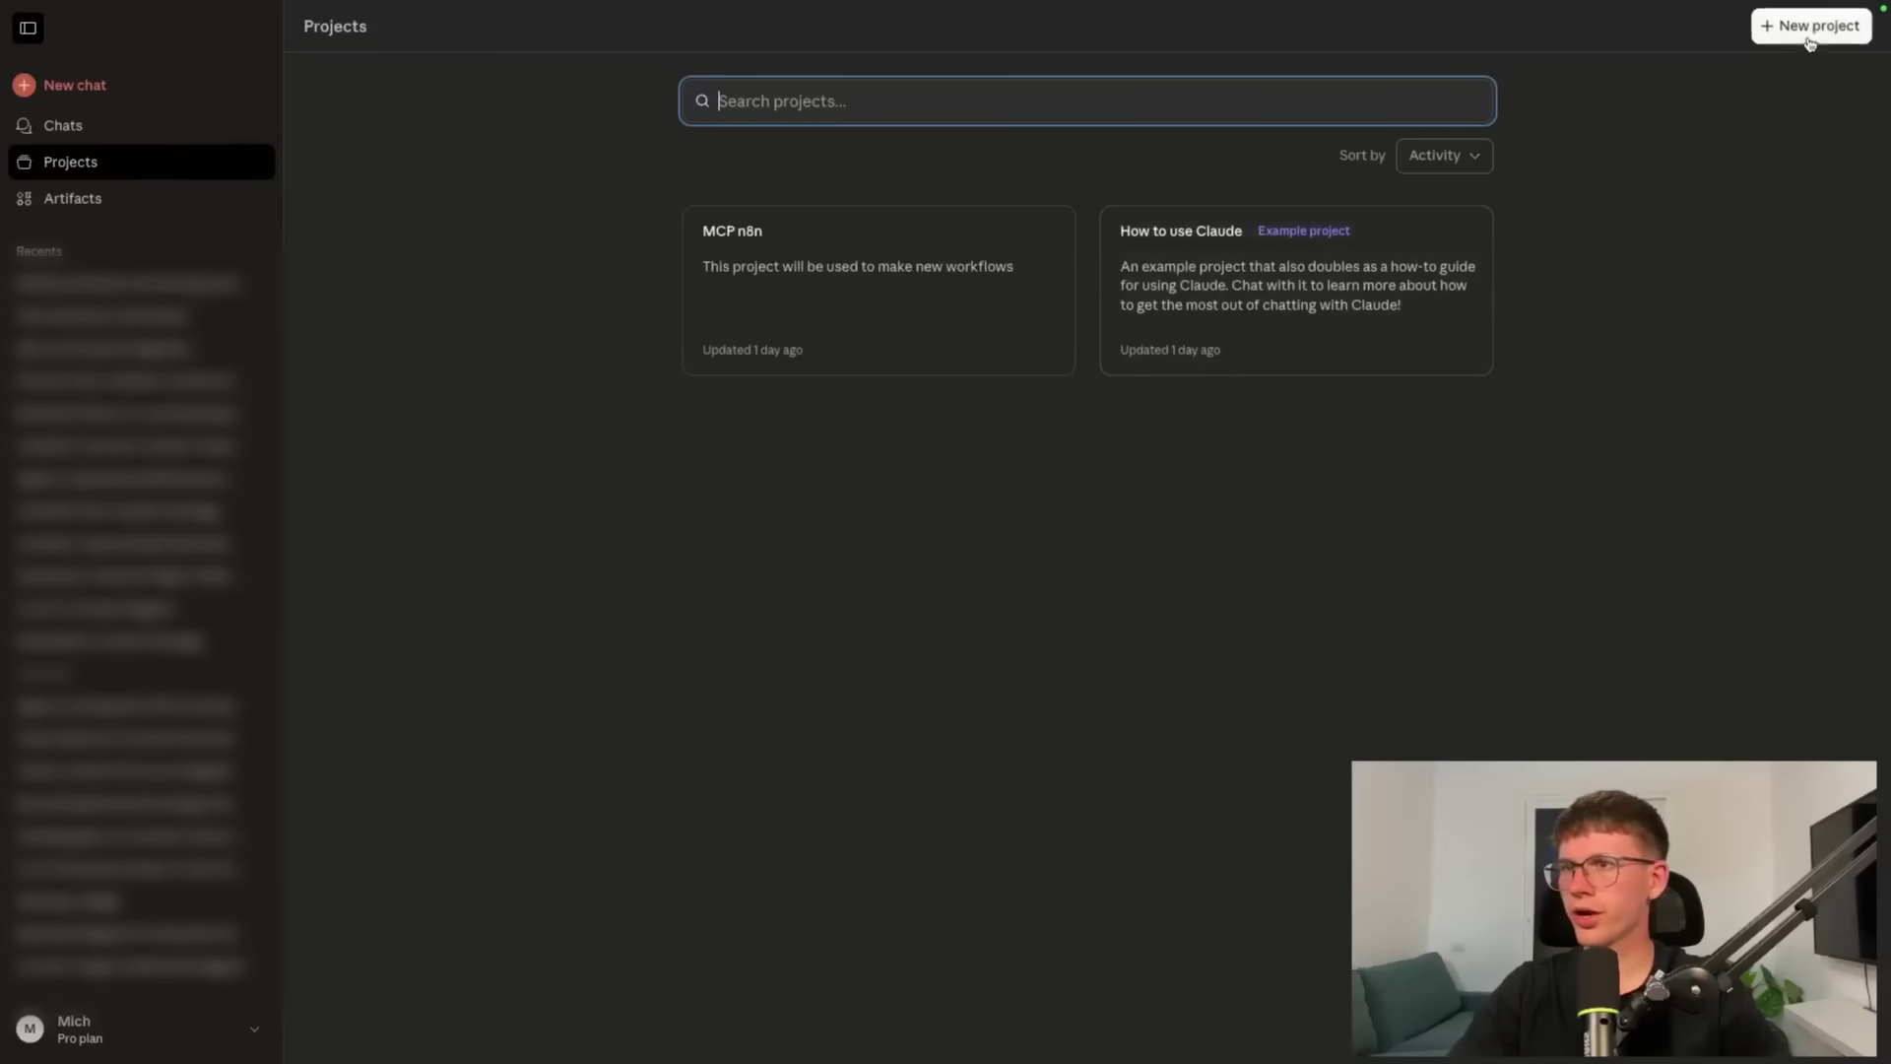
left_click(1773, 26)
type("n8n mcp")
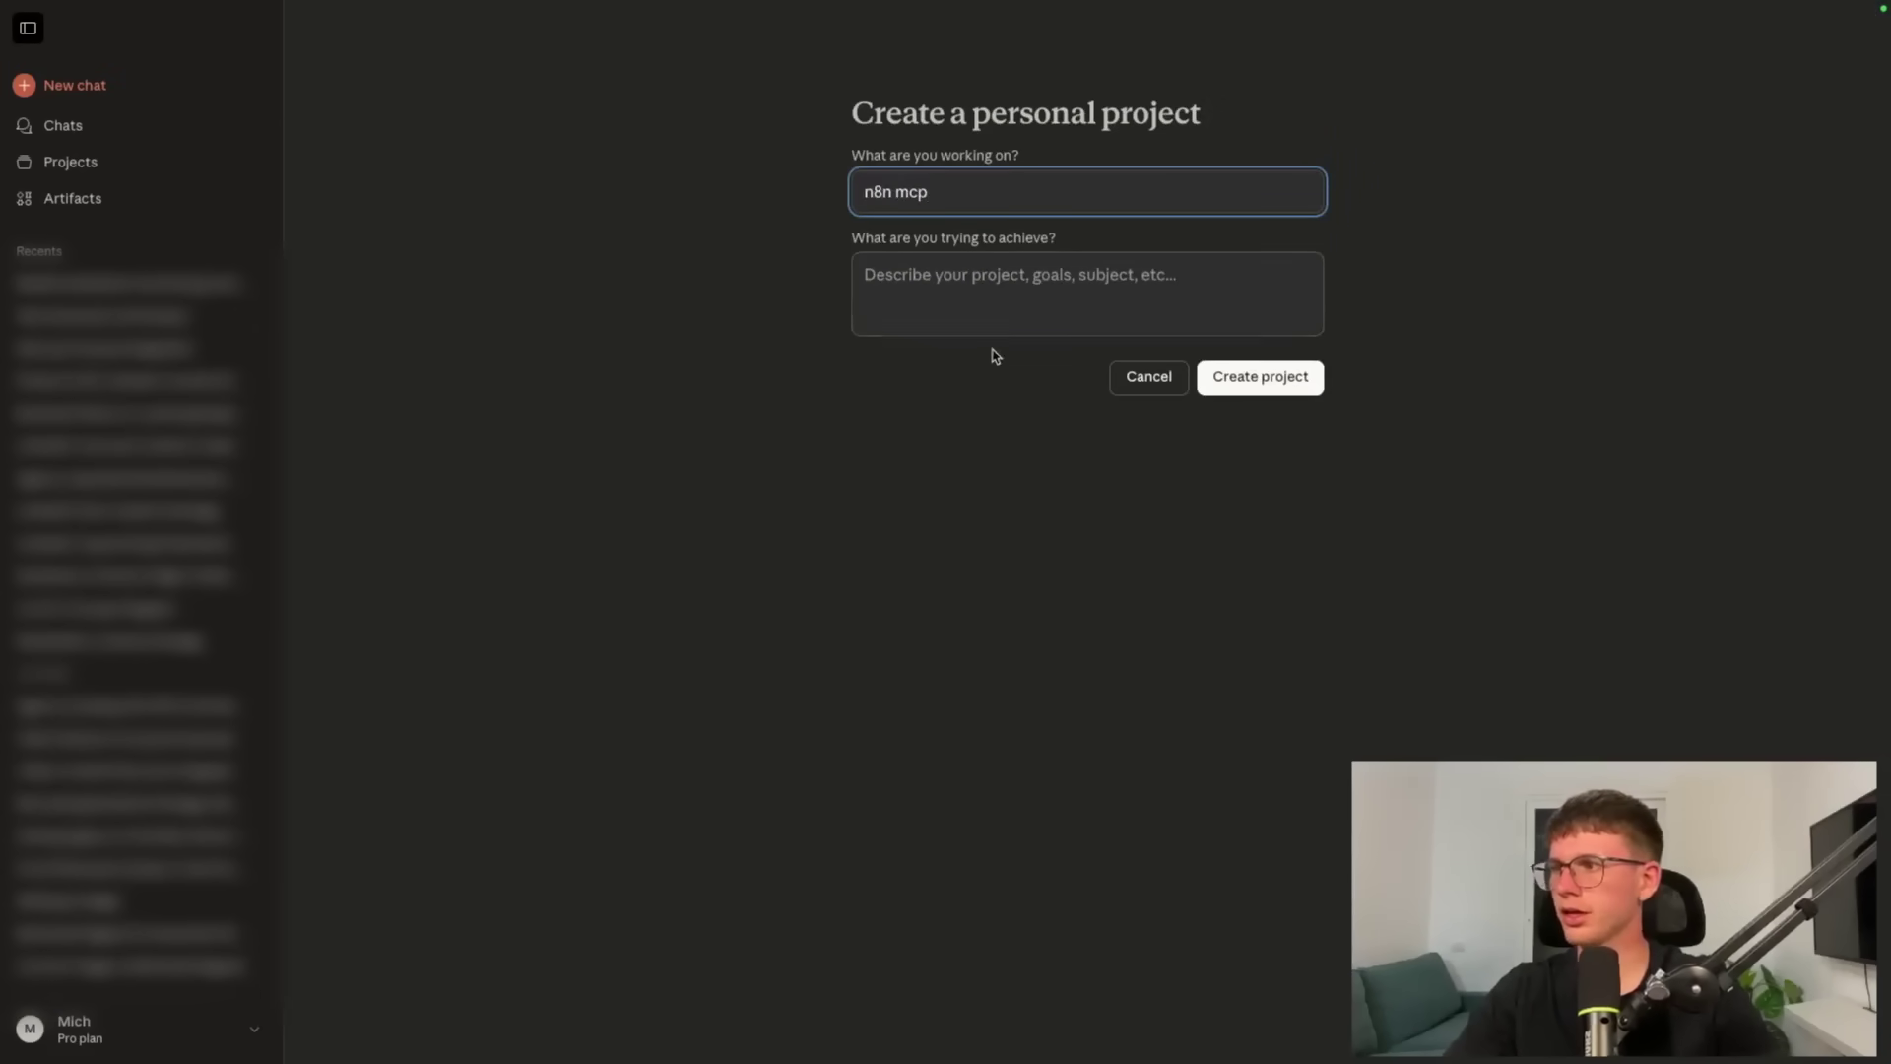
left_click(995, 300)
type("P")
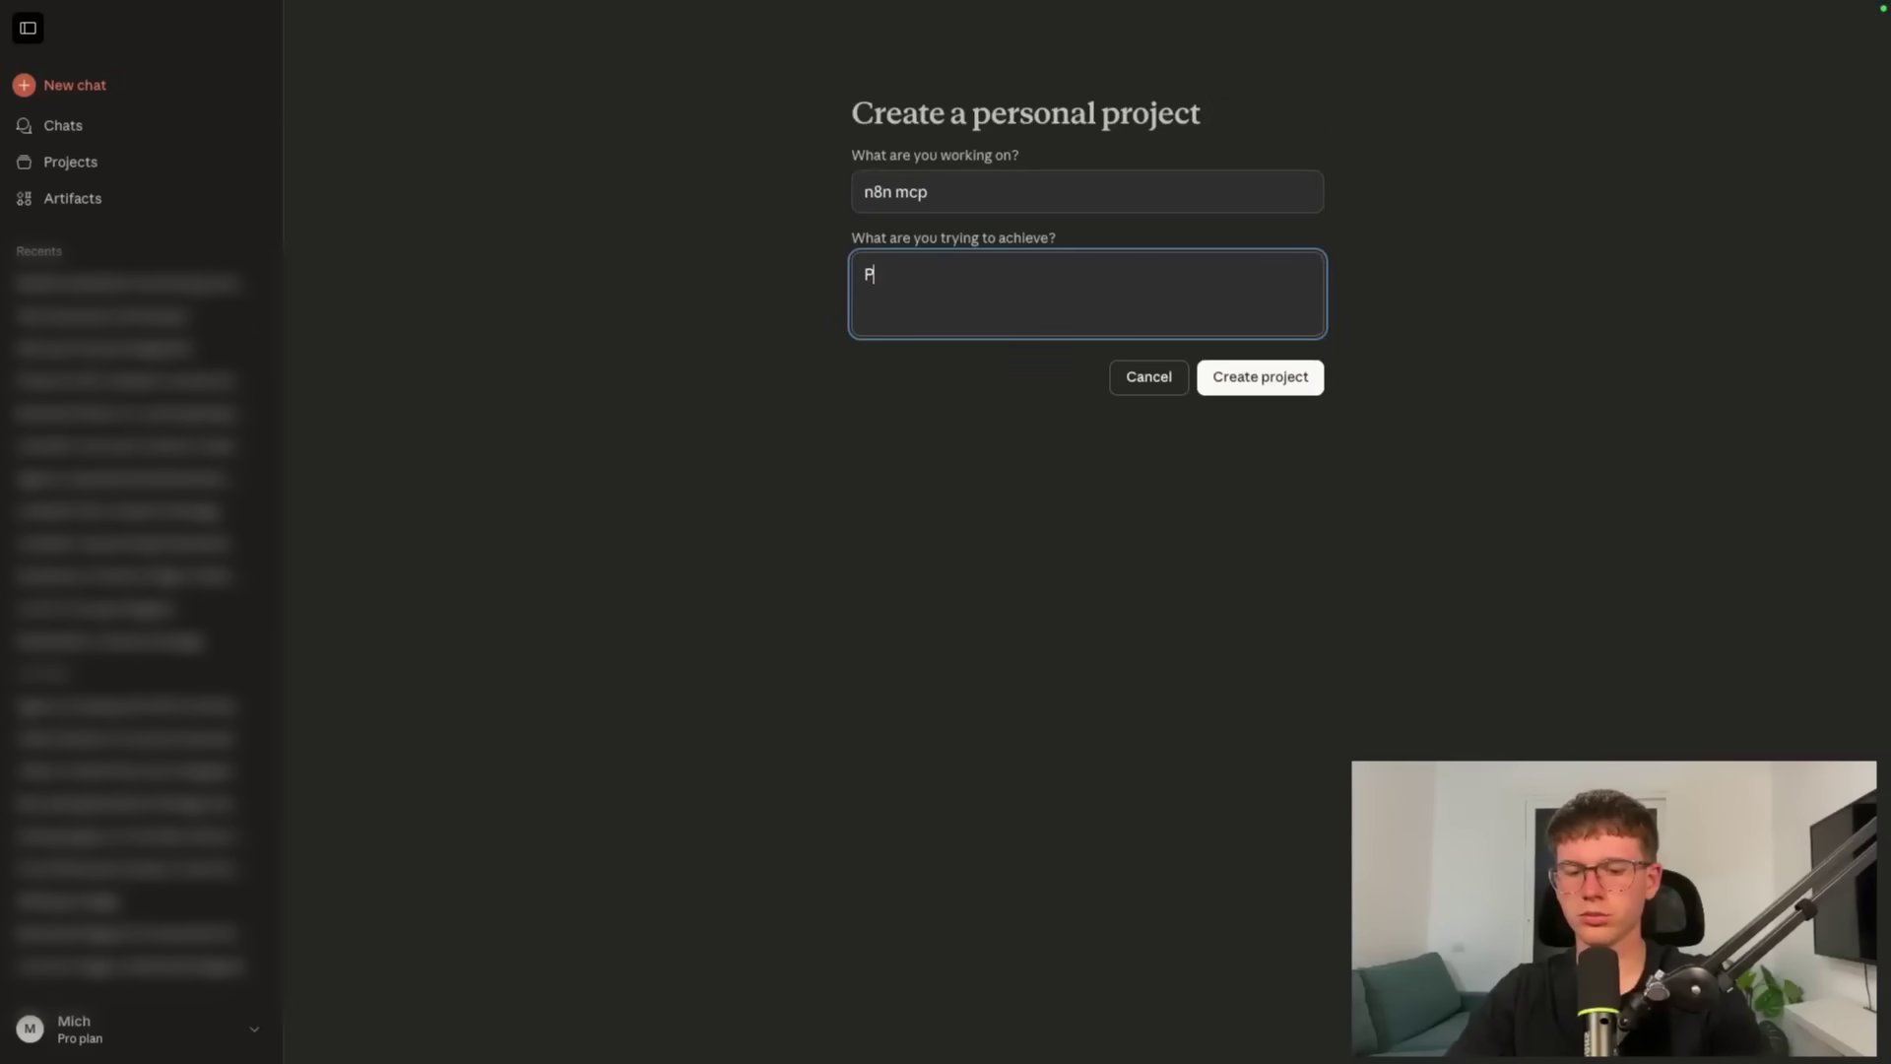
type("roject f")
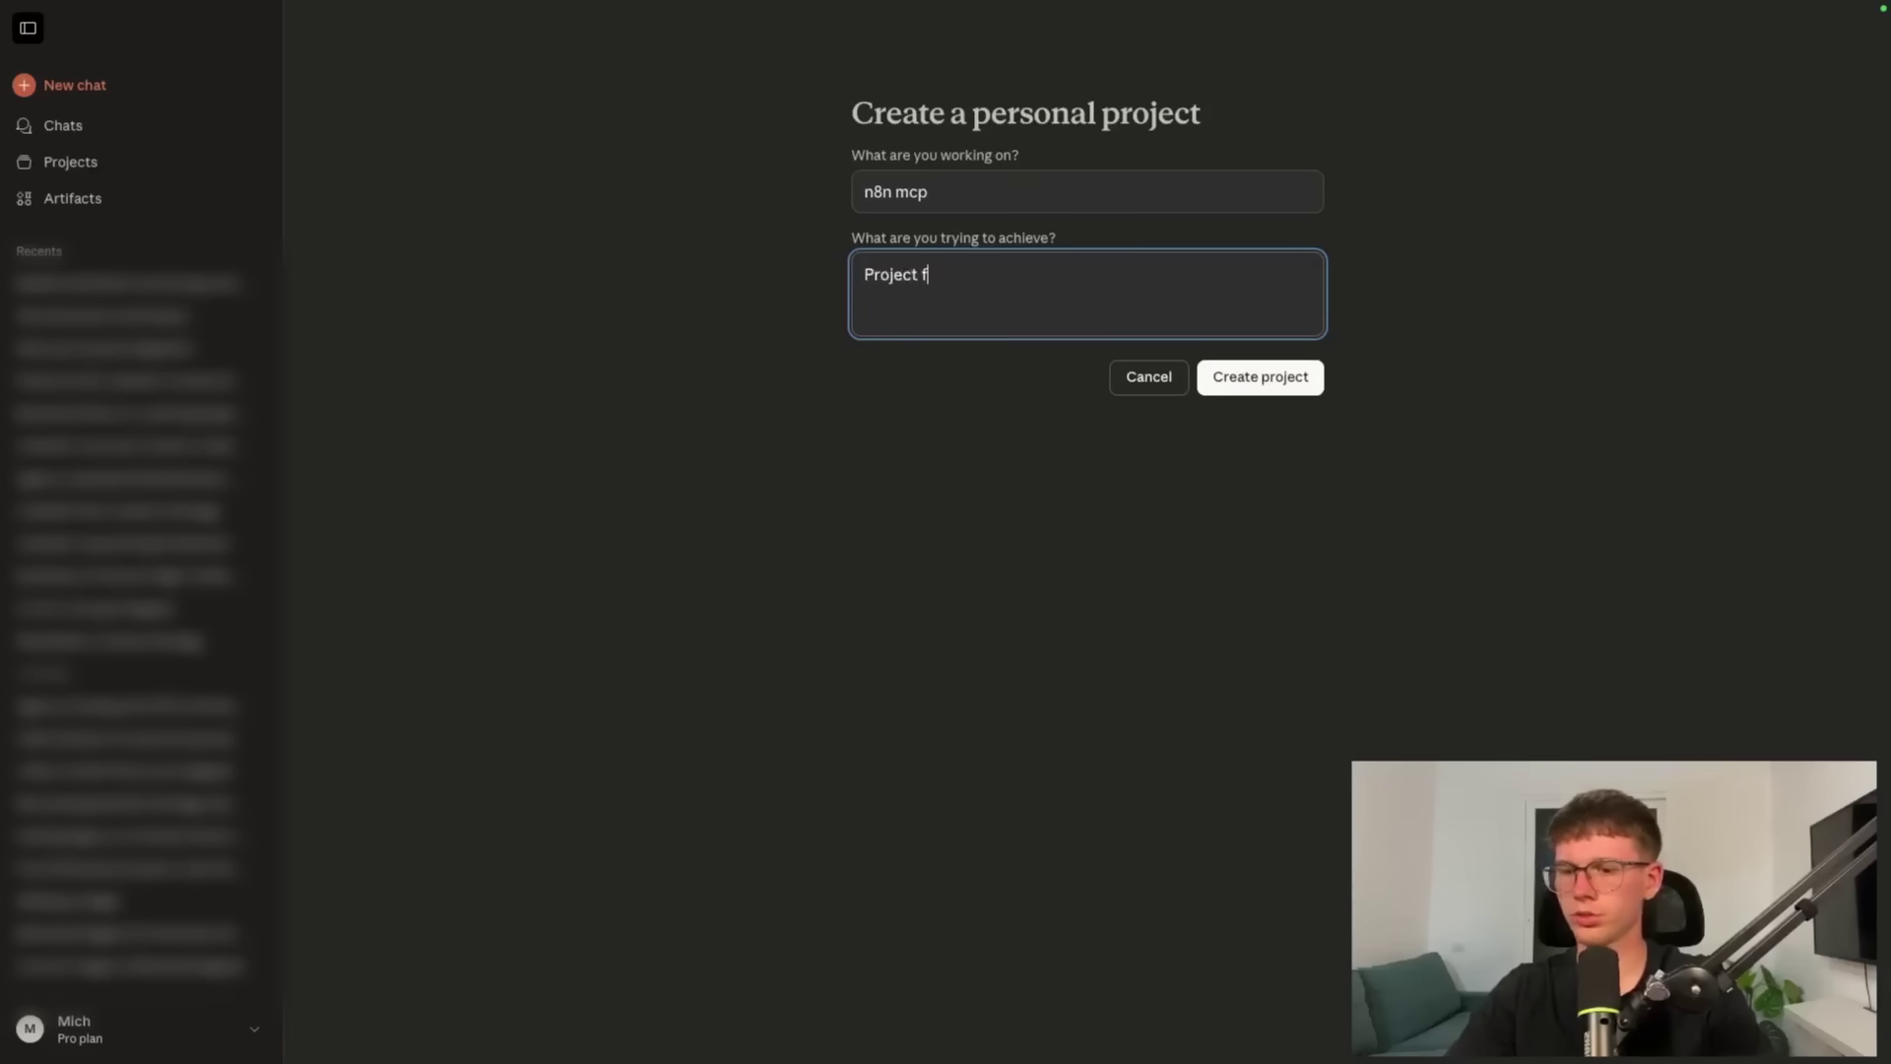
type("or n8n agents and ")
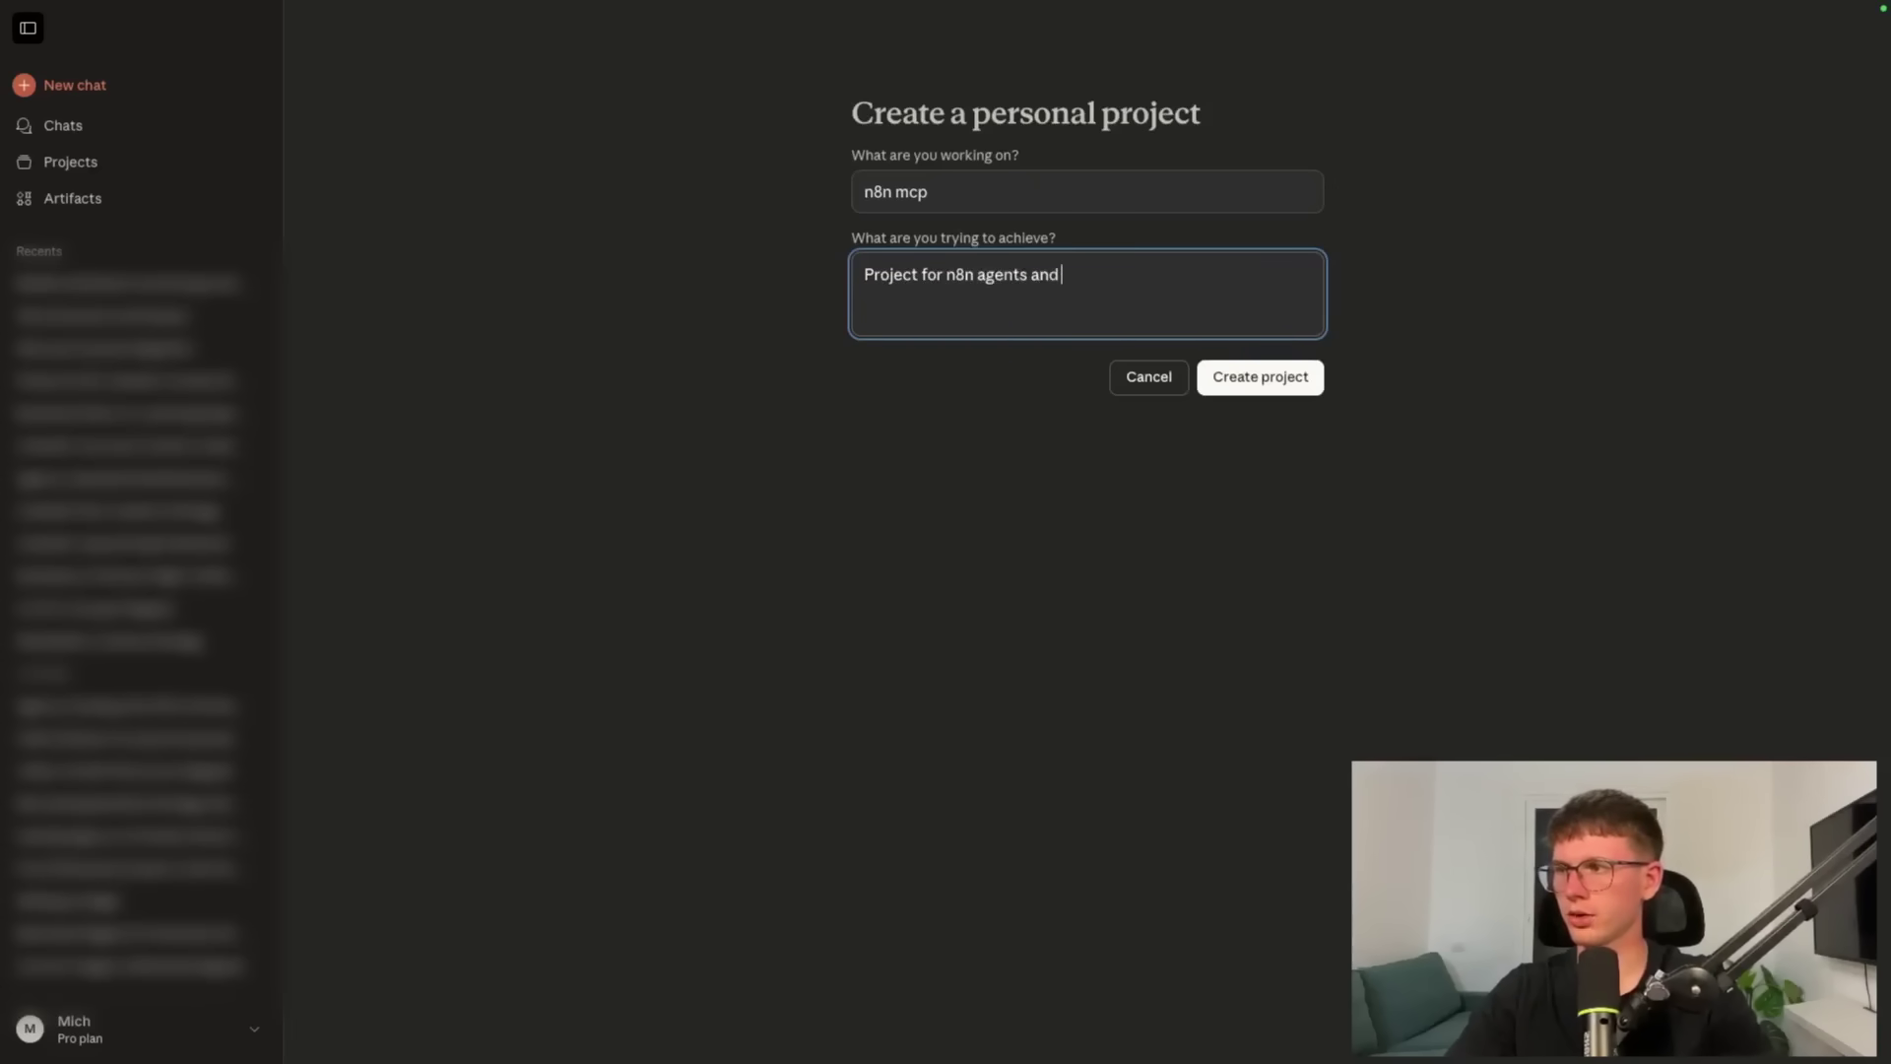
type("workflows")
left_click(1240, 384)
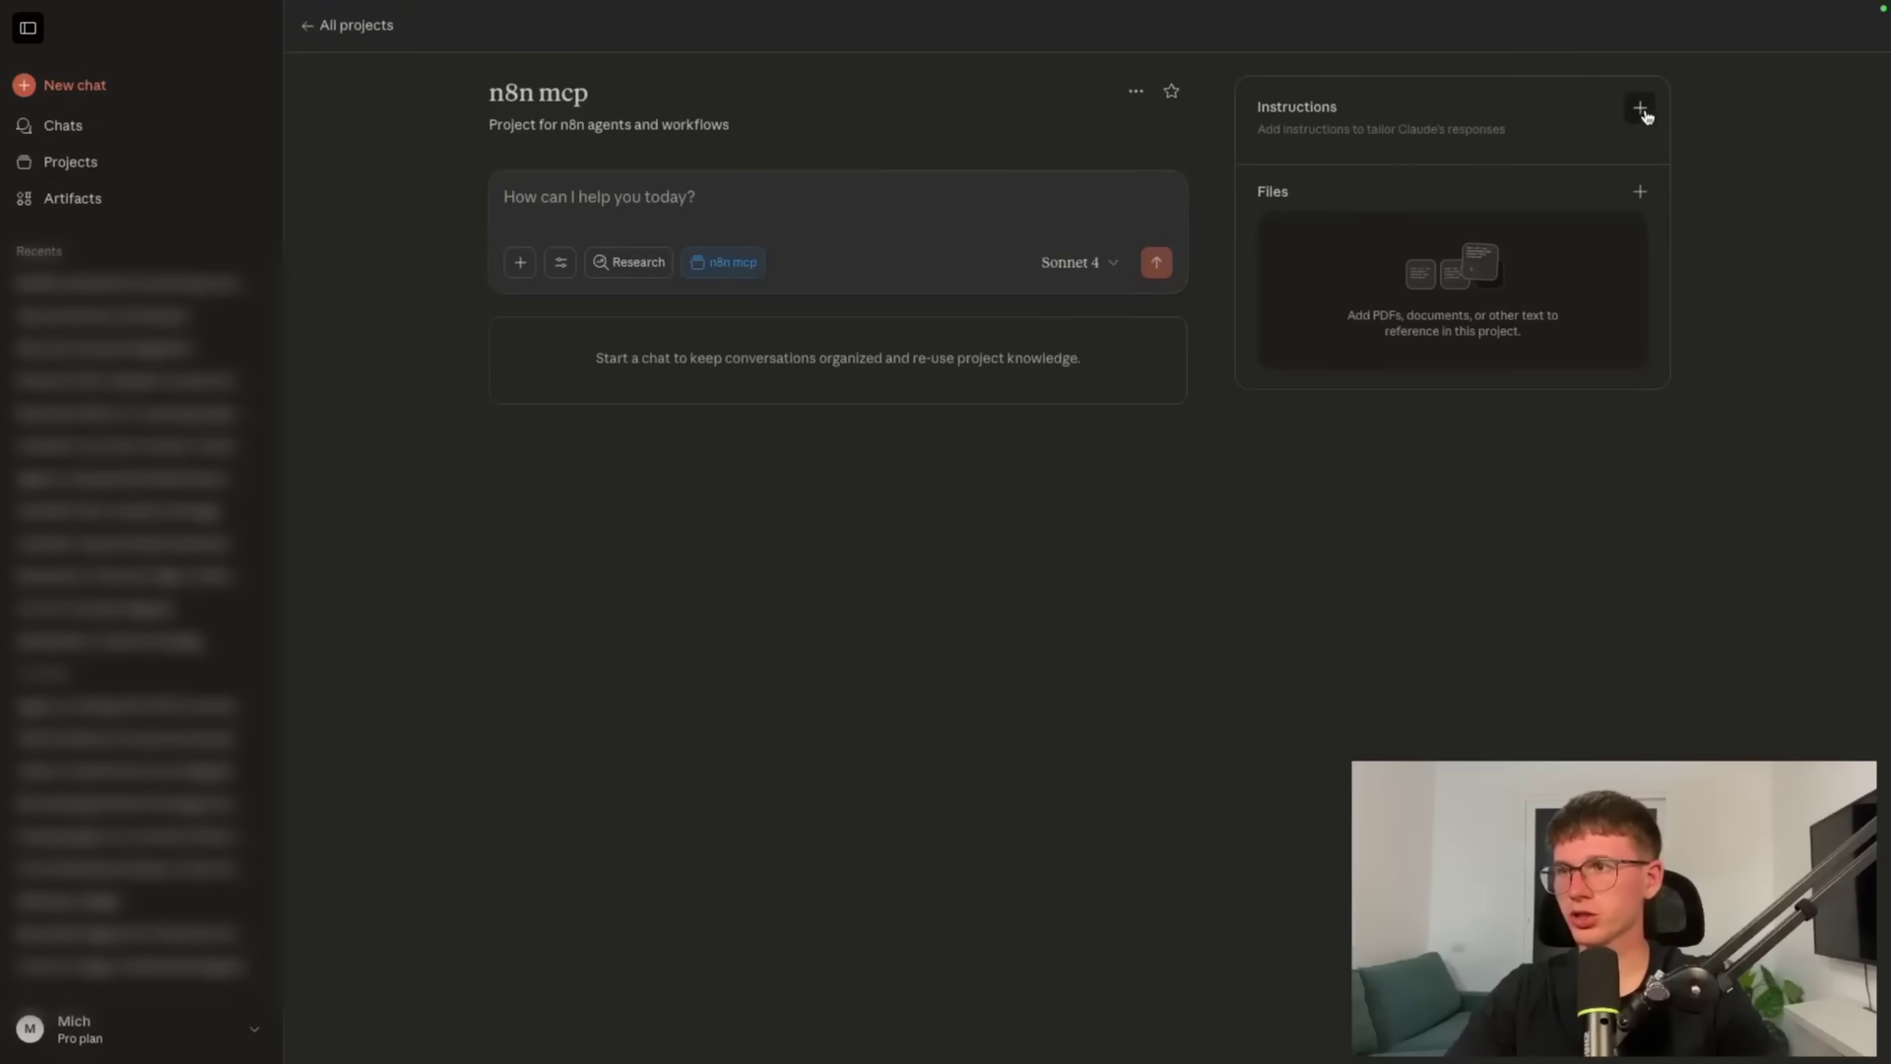
Paste the copied n8n-MCP setup text into the project instructions and save them
left_click(1640, 108)
key("ctrl+v")
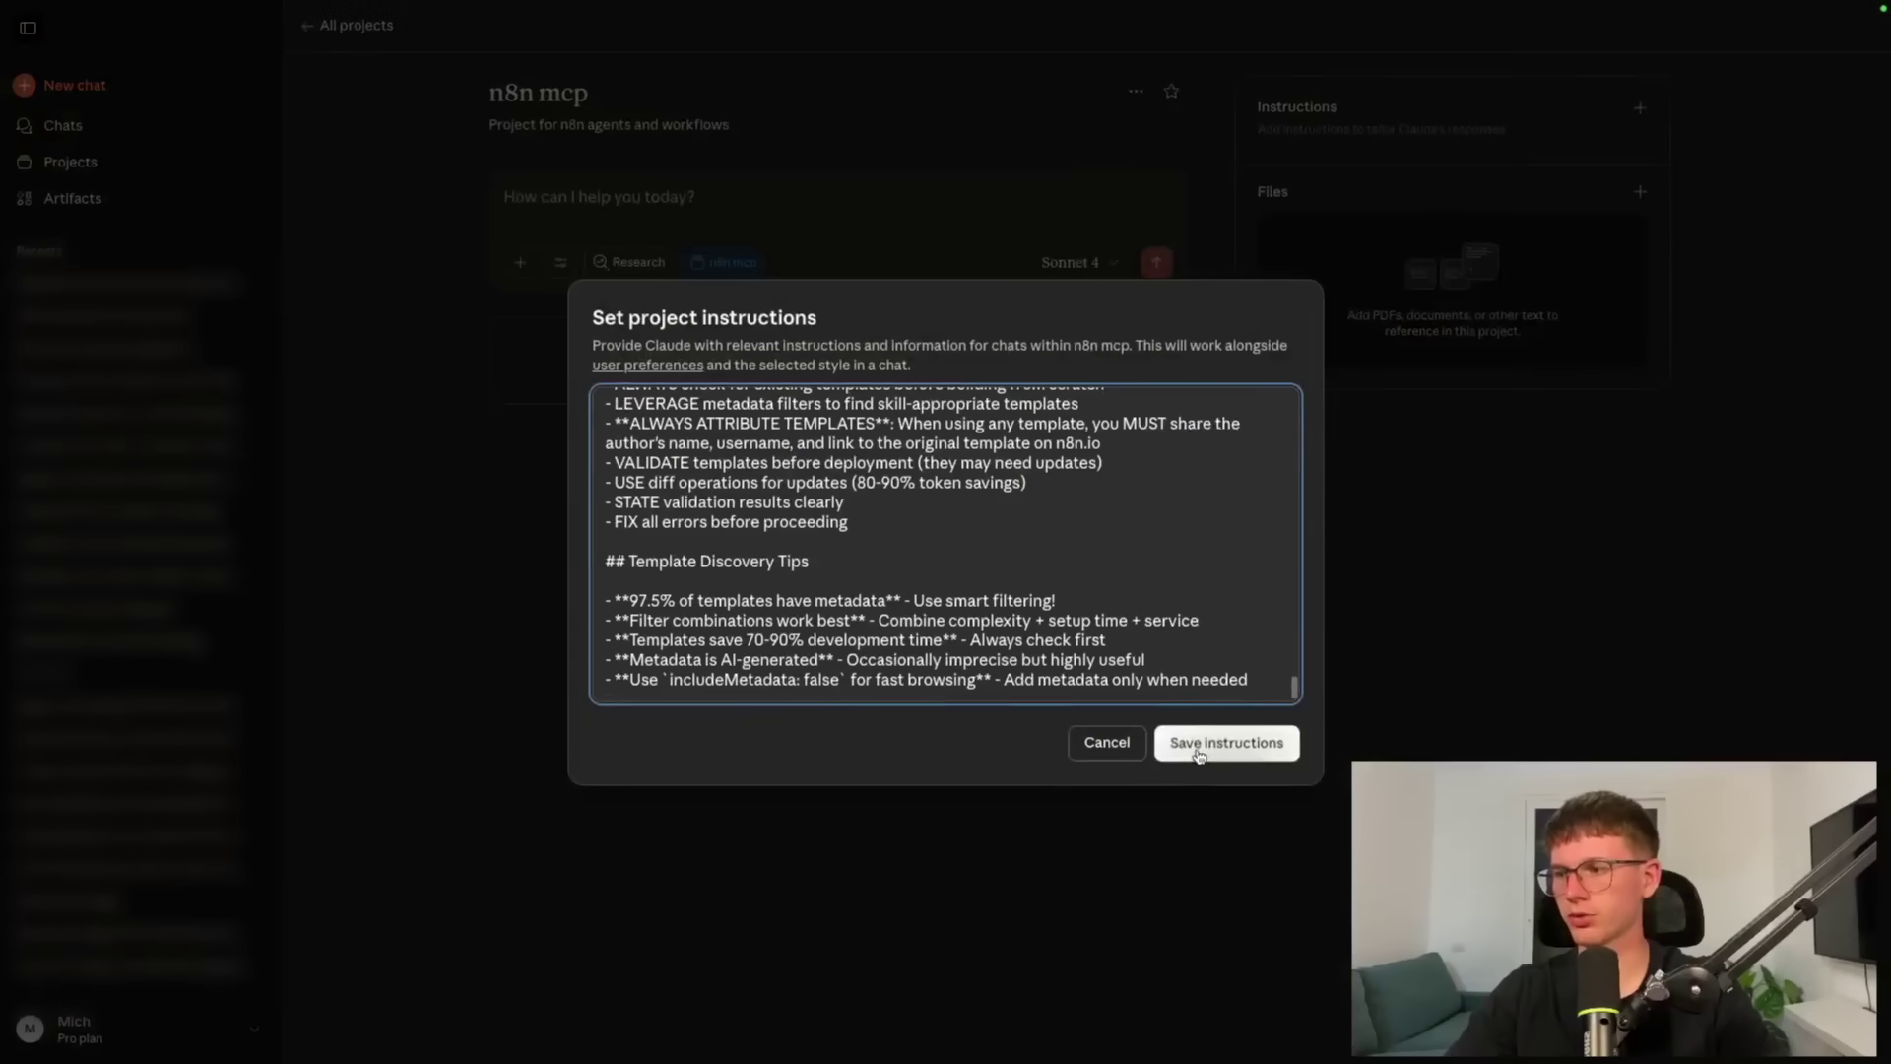
left_click(1227, 742)
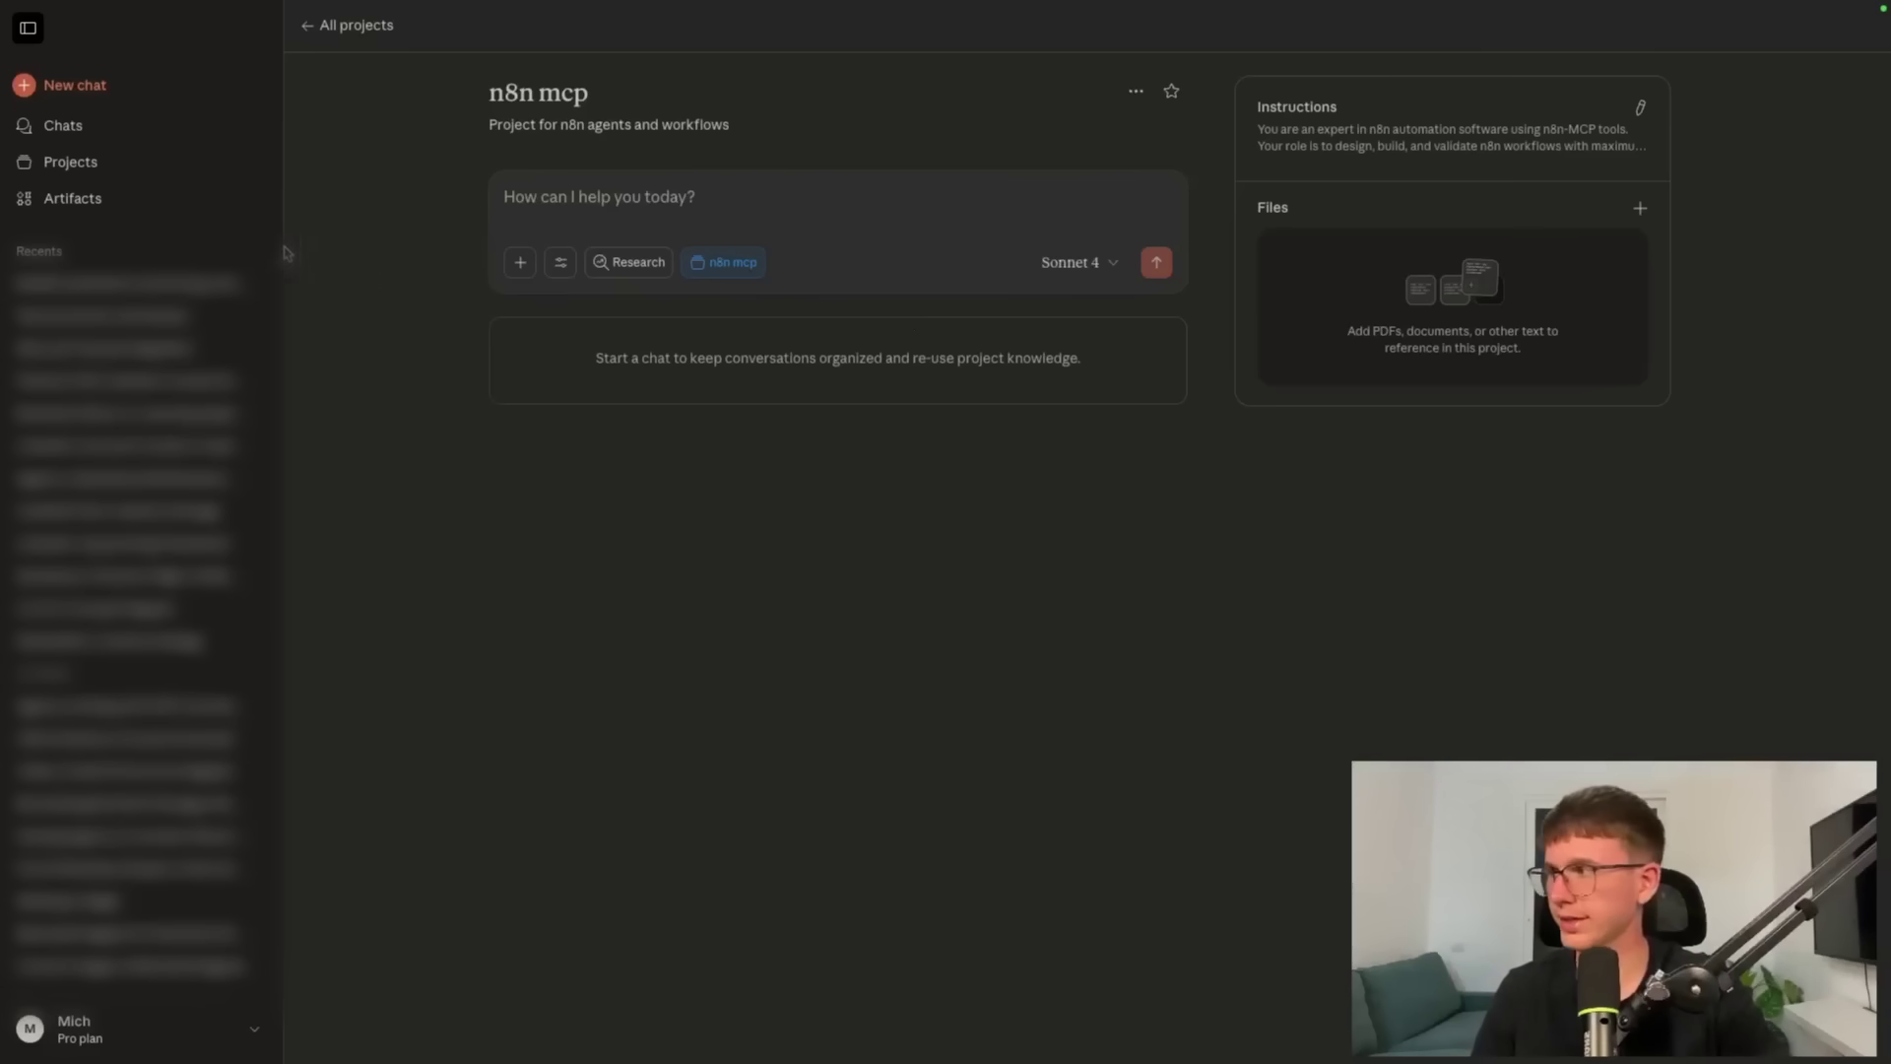
left_click(127, 90)
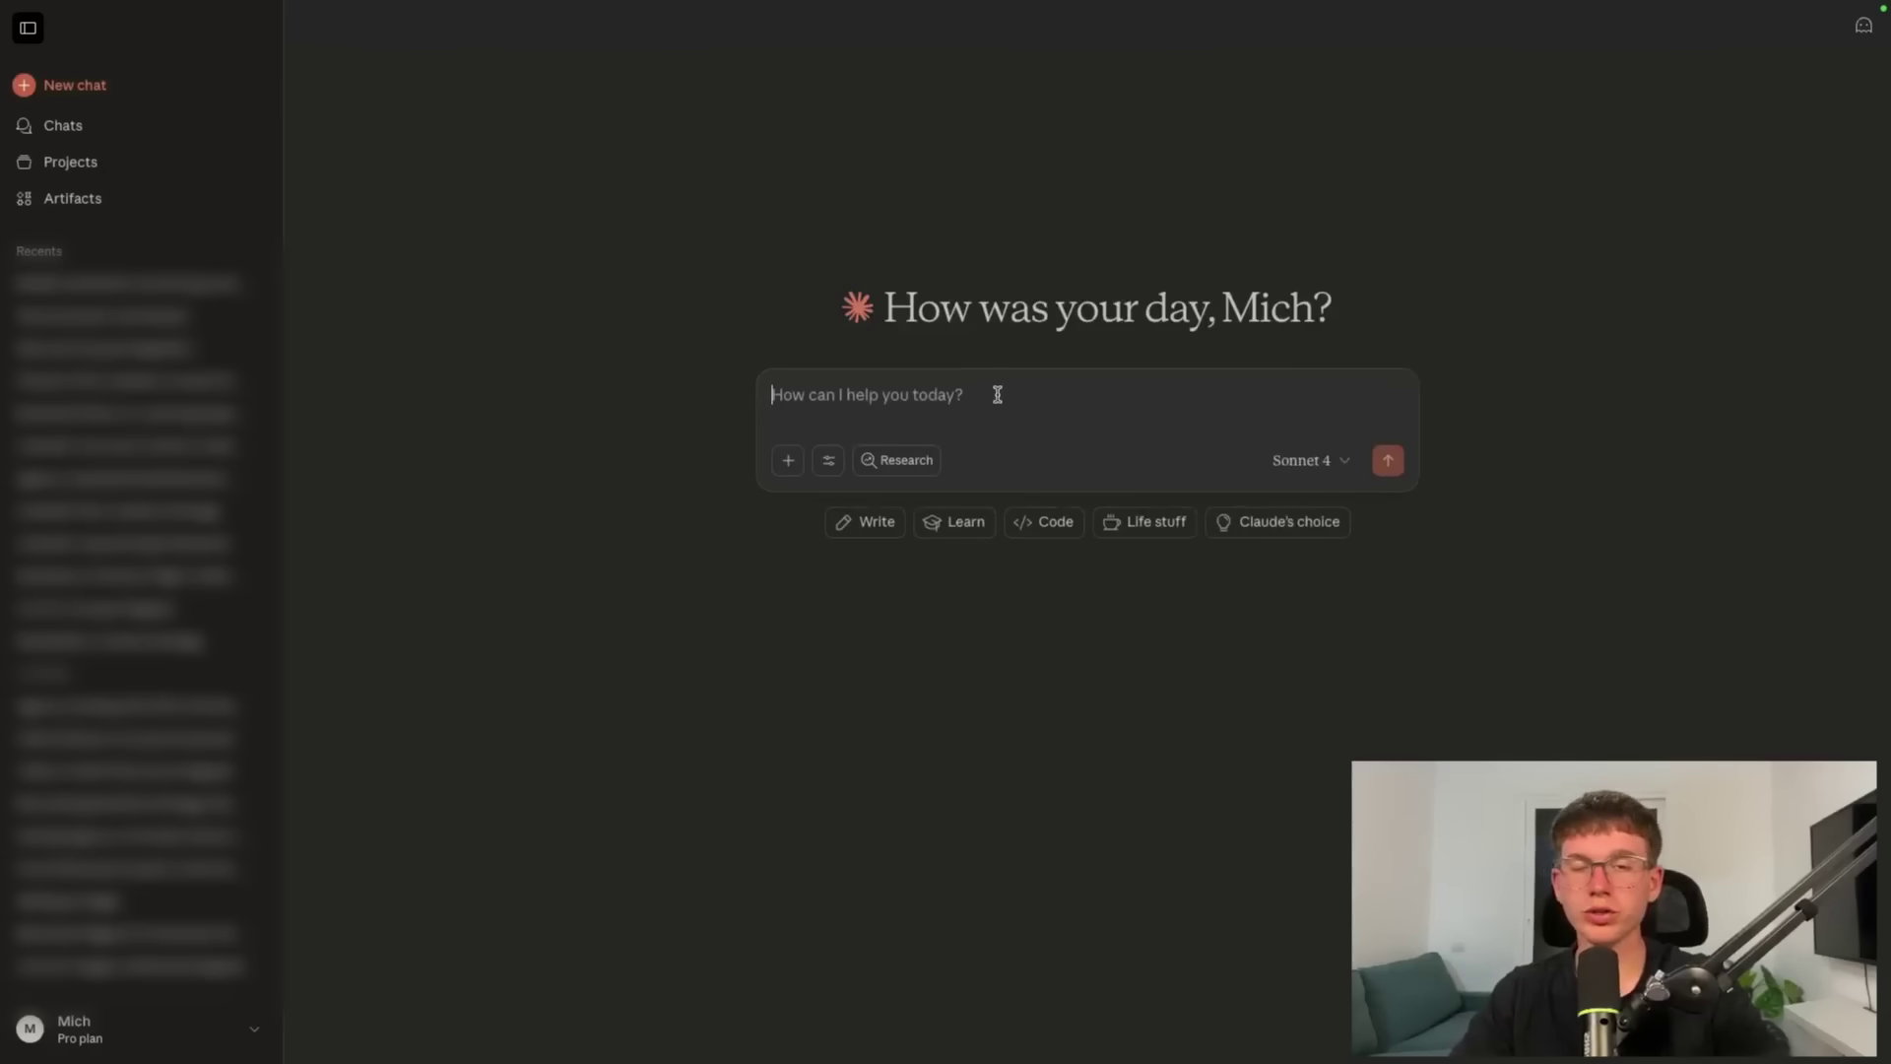
key("ctrl+v")
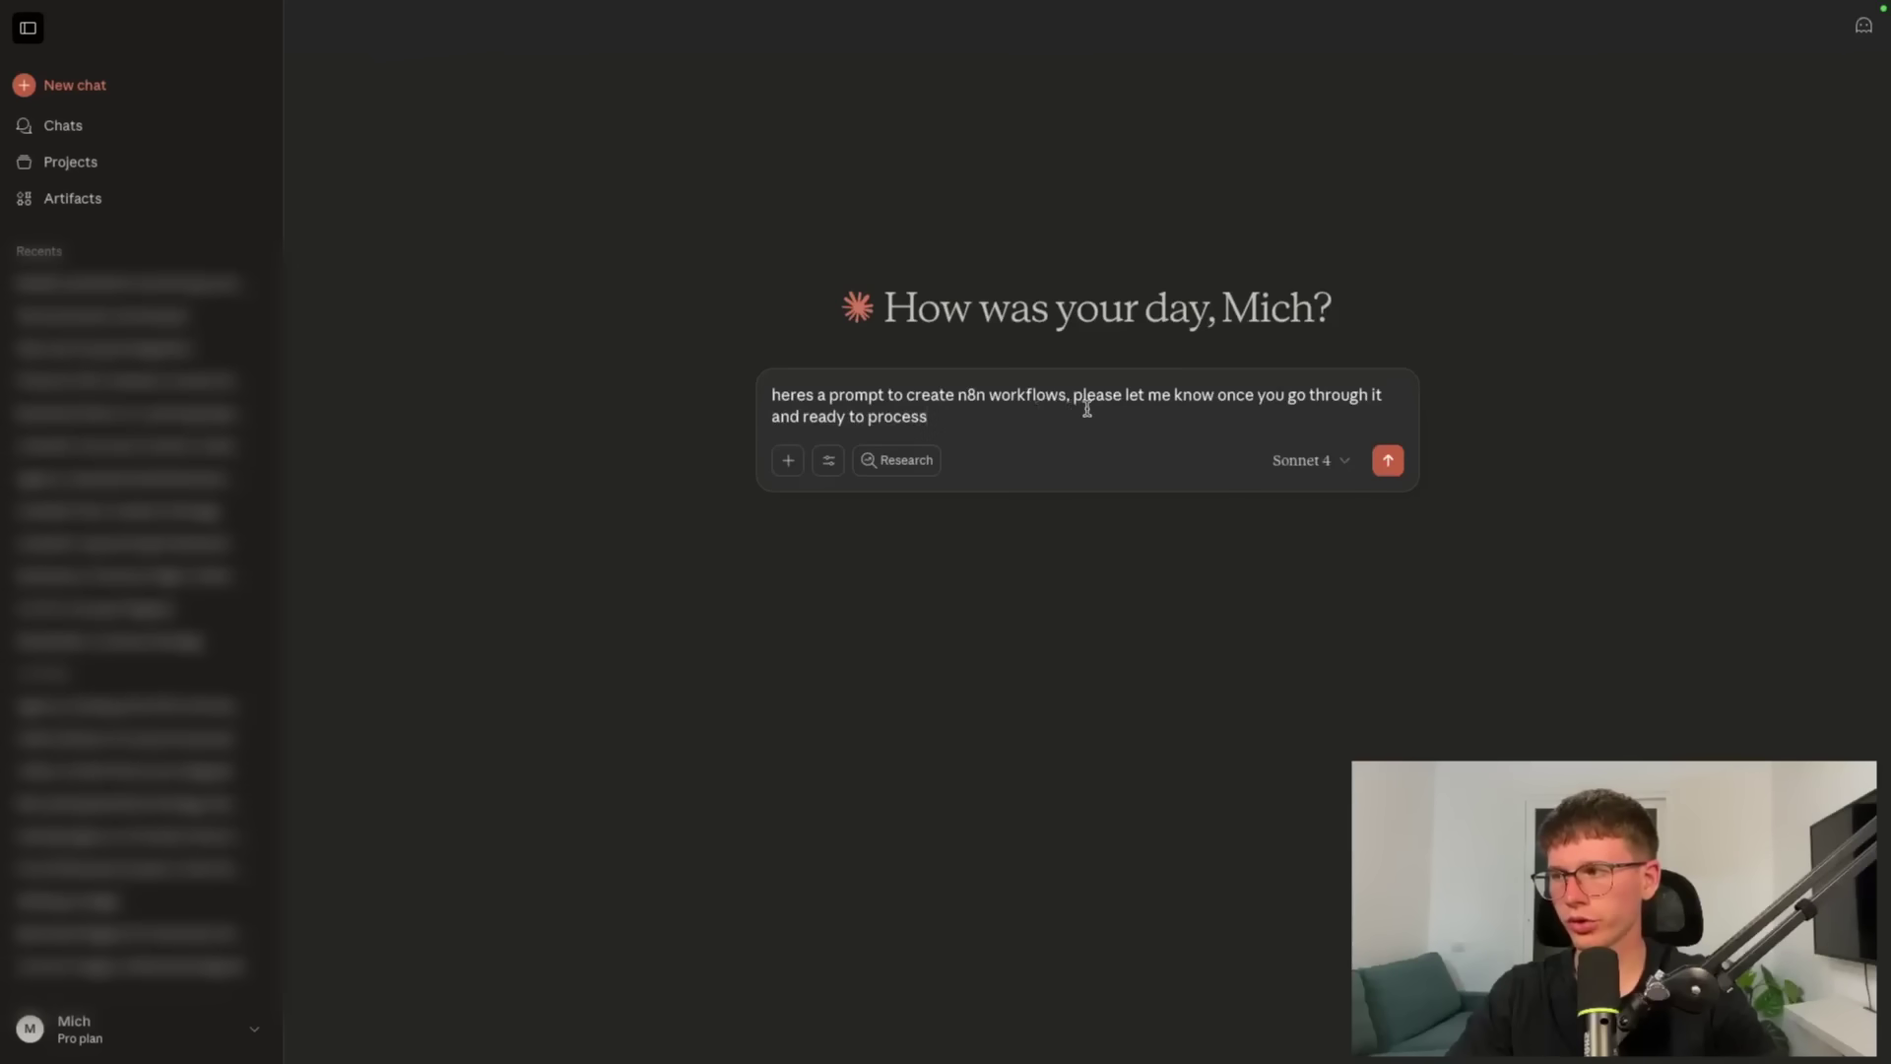
key("shift+Return")
key("shift+Return")
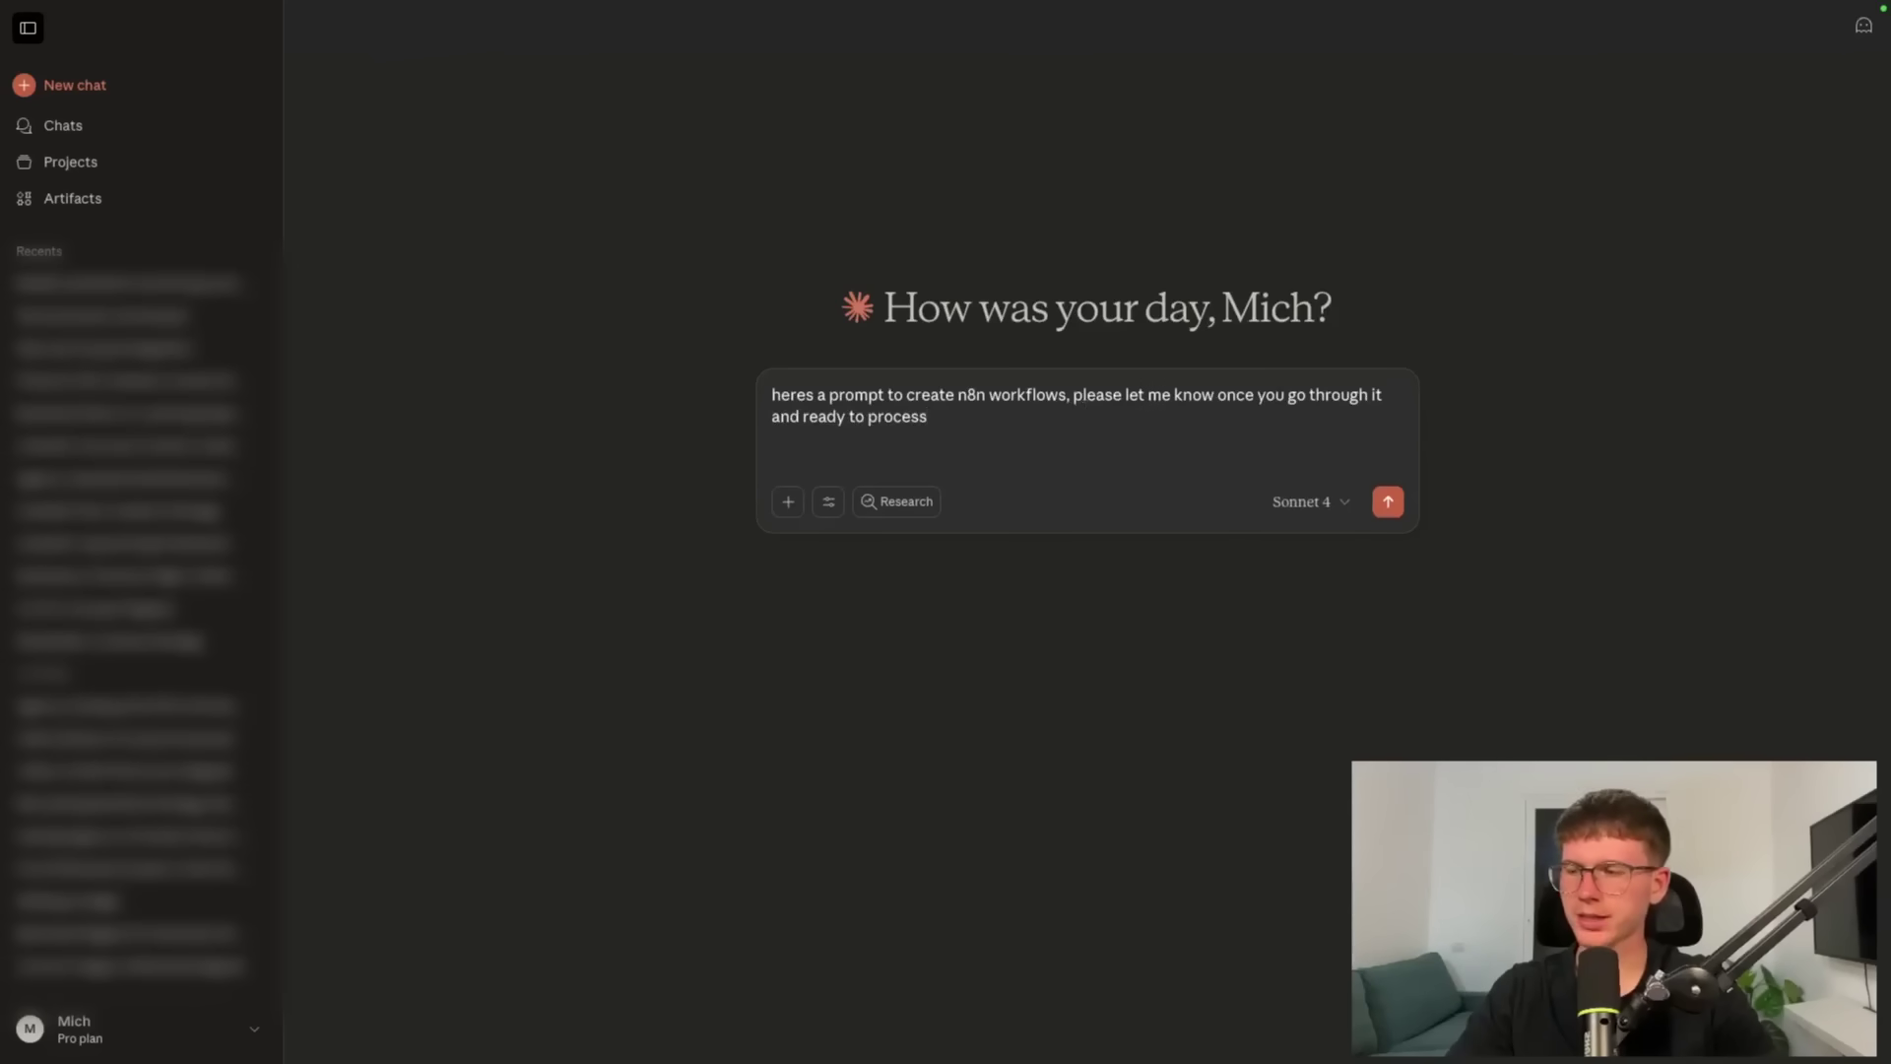
key("ctrl+v")
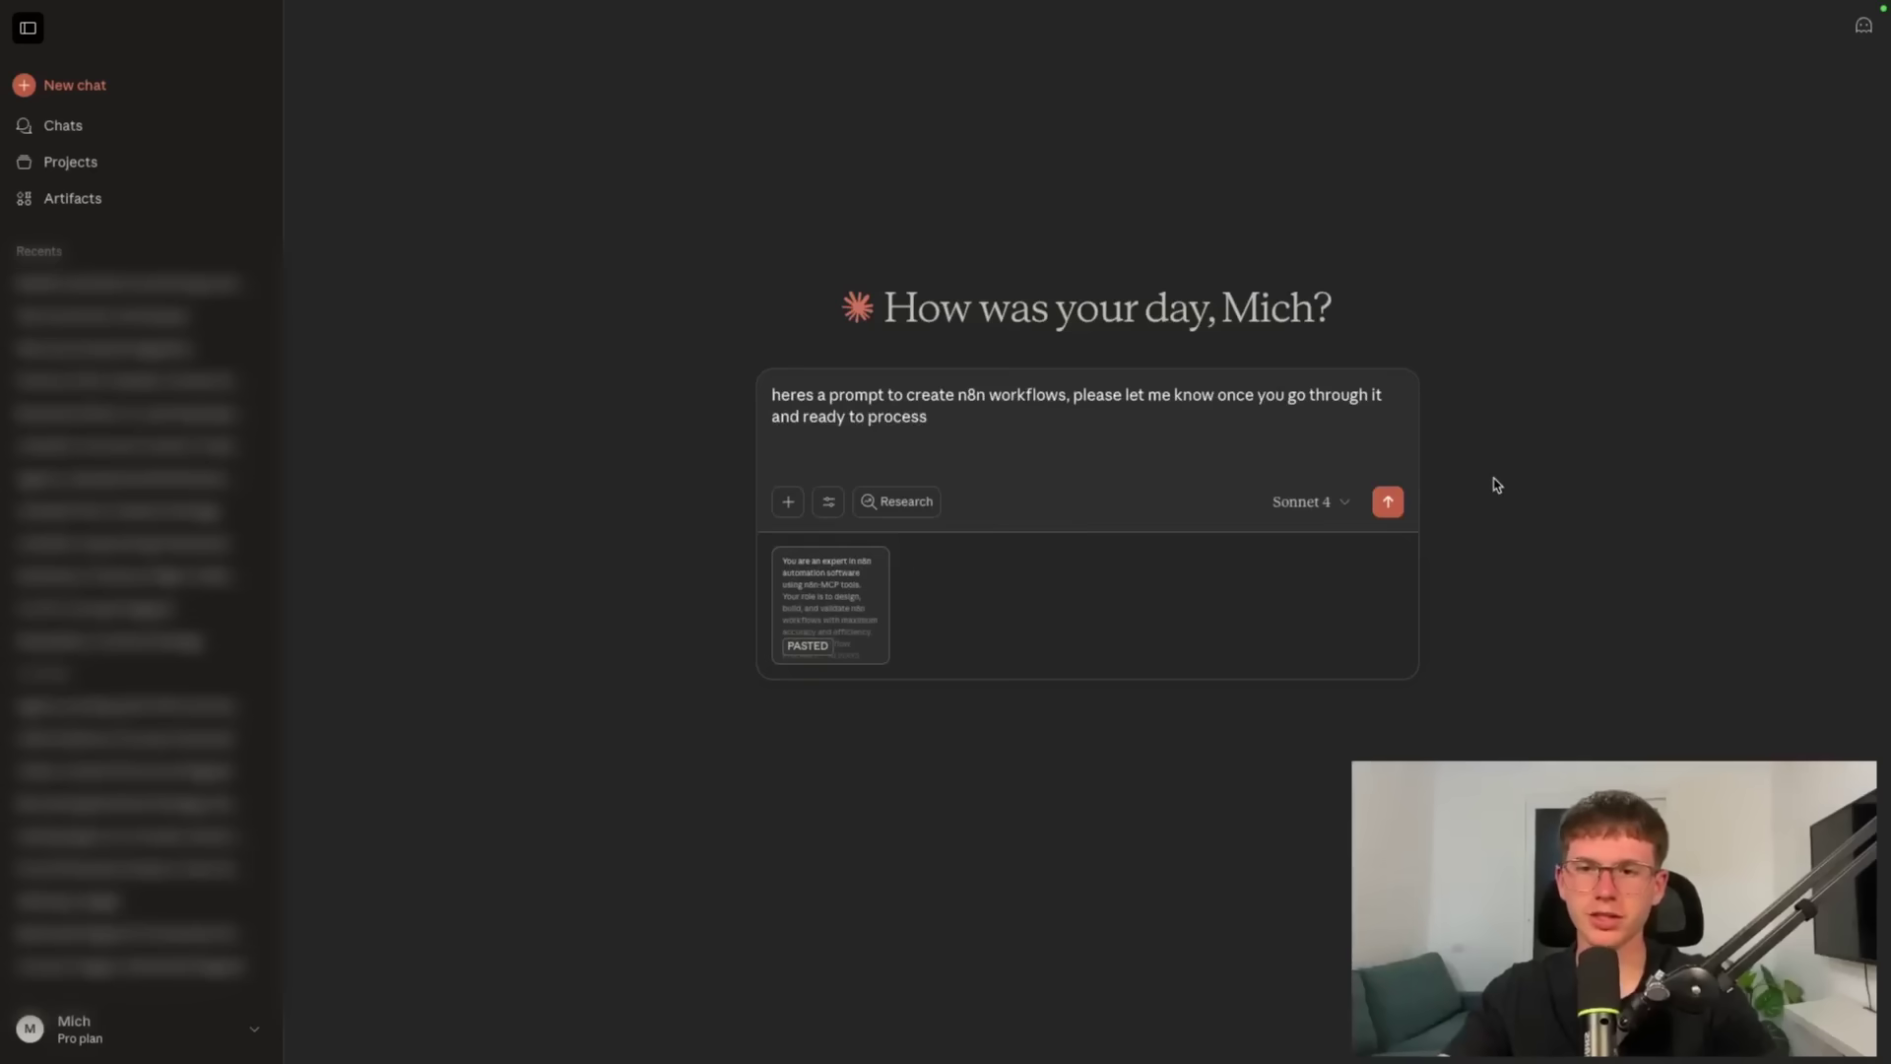
left_click(153, 168)
left_click(892, 261)
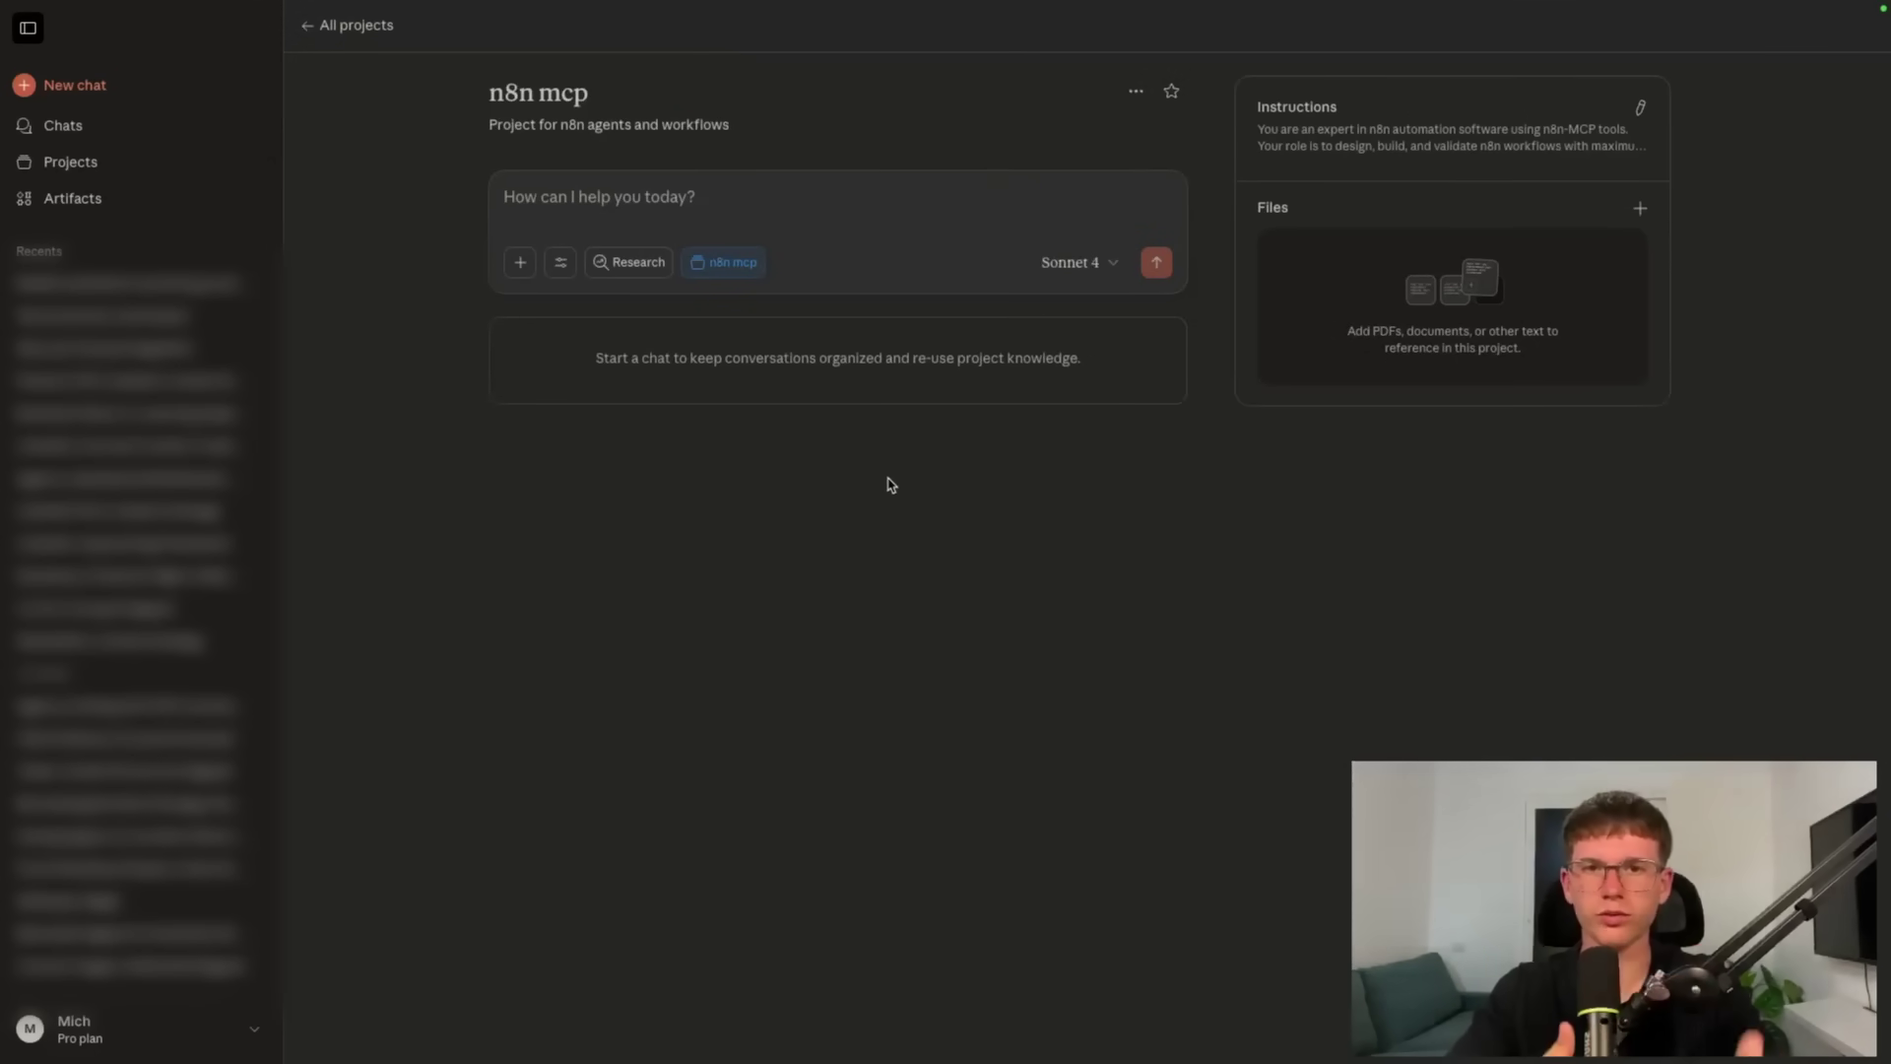
Select the n8n-workflows Docs and Context7 entries in the Notion guide's step 5 JSON
key("super+Tab")
scroll(1412, 561, "down", 5)
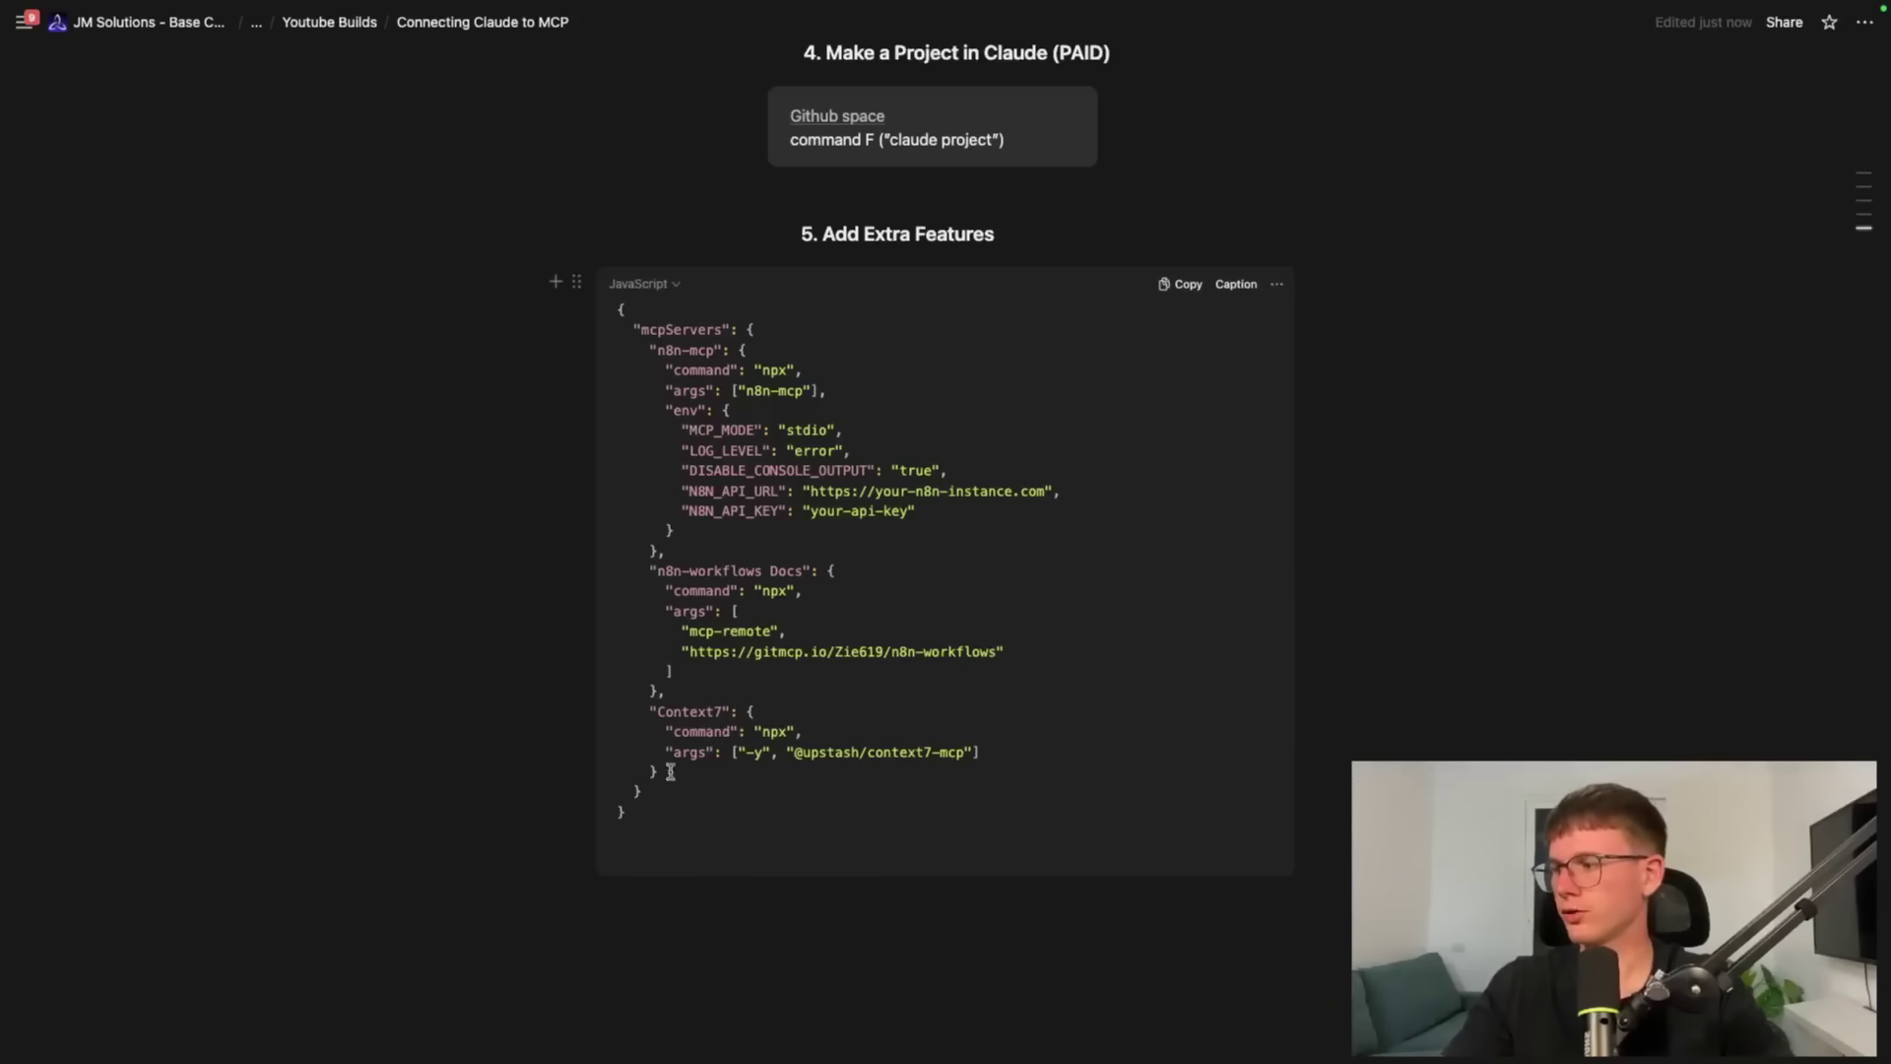
left_click_drag(634, 810, 650, 552)
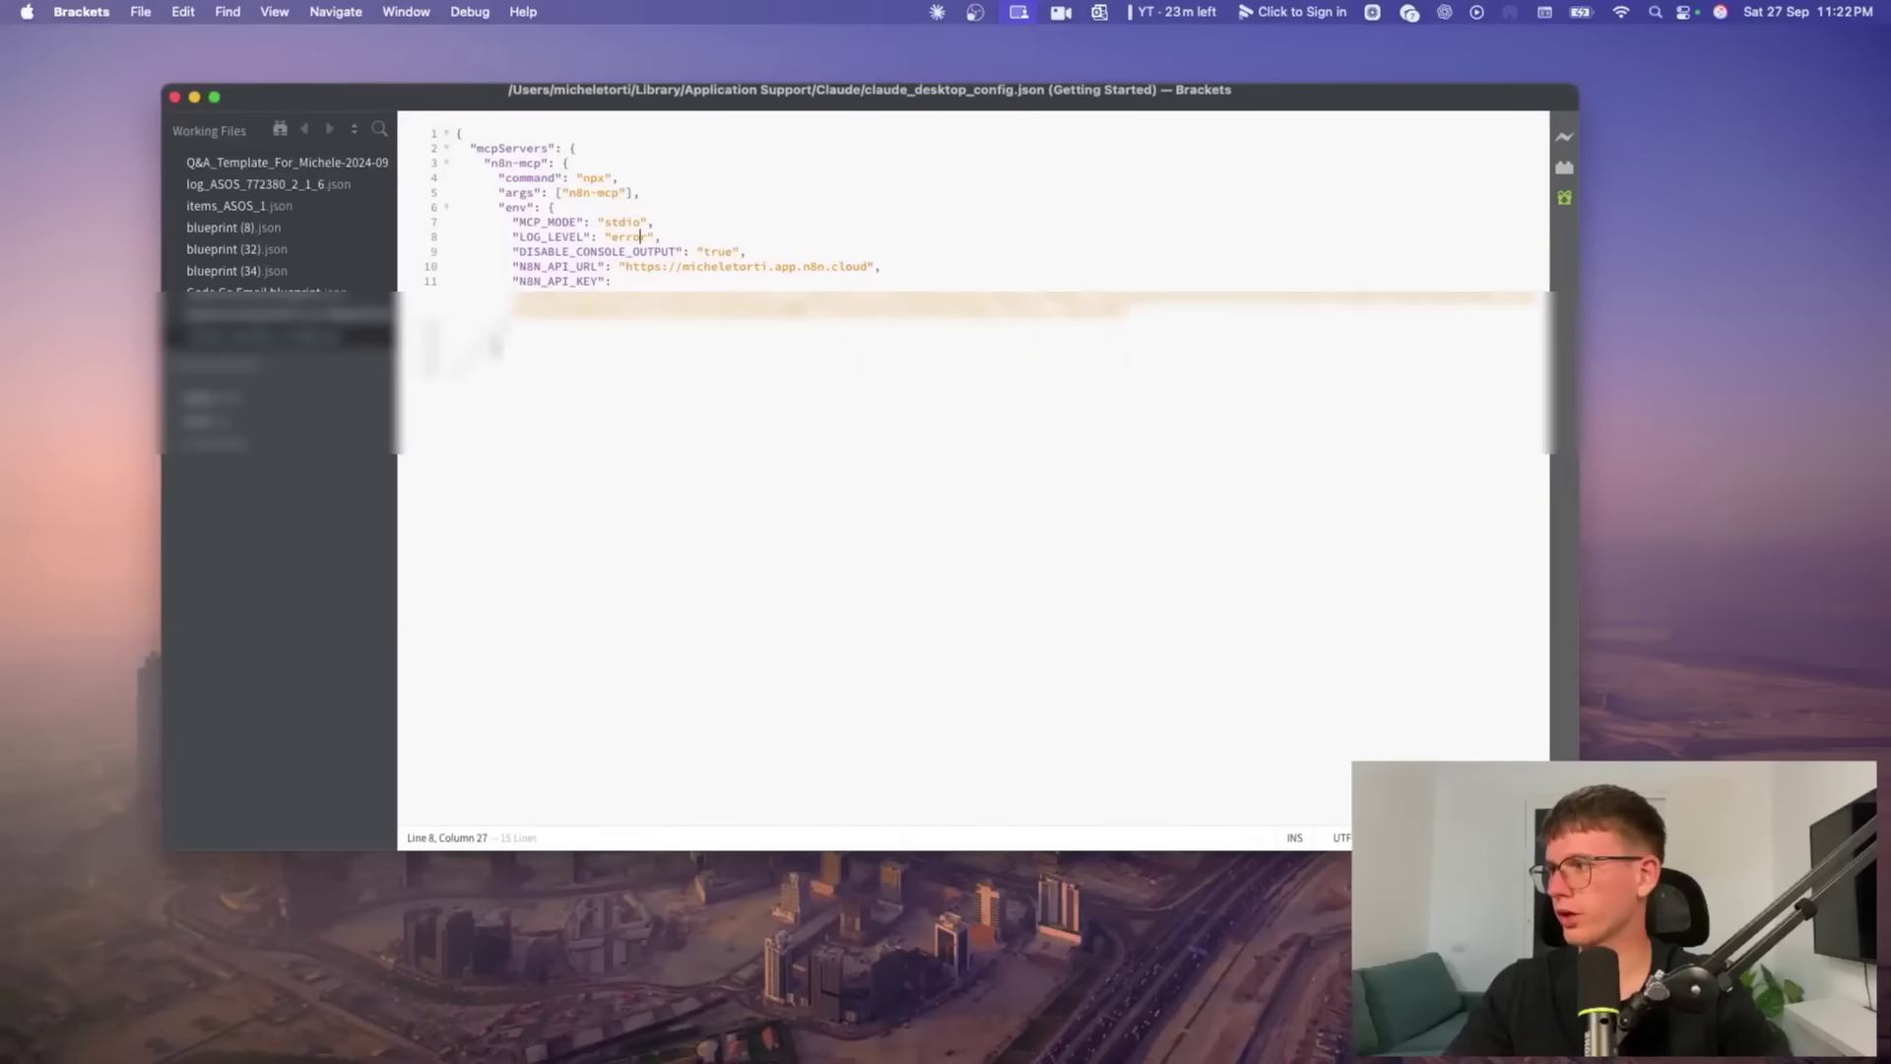
Replace the config's closing lines with the n8n-workflows Docs and Context7 entries and save claude_desktop_config.json
left_click_drag(462, 370, 478, 340)
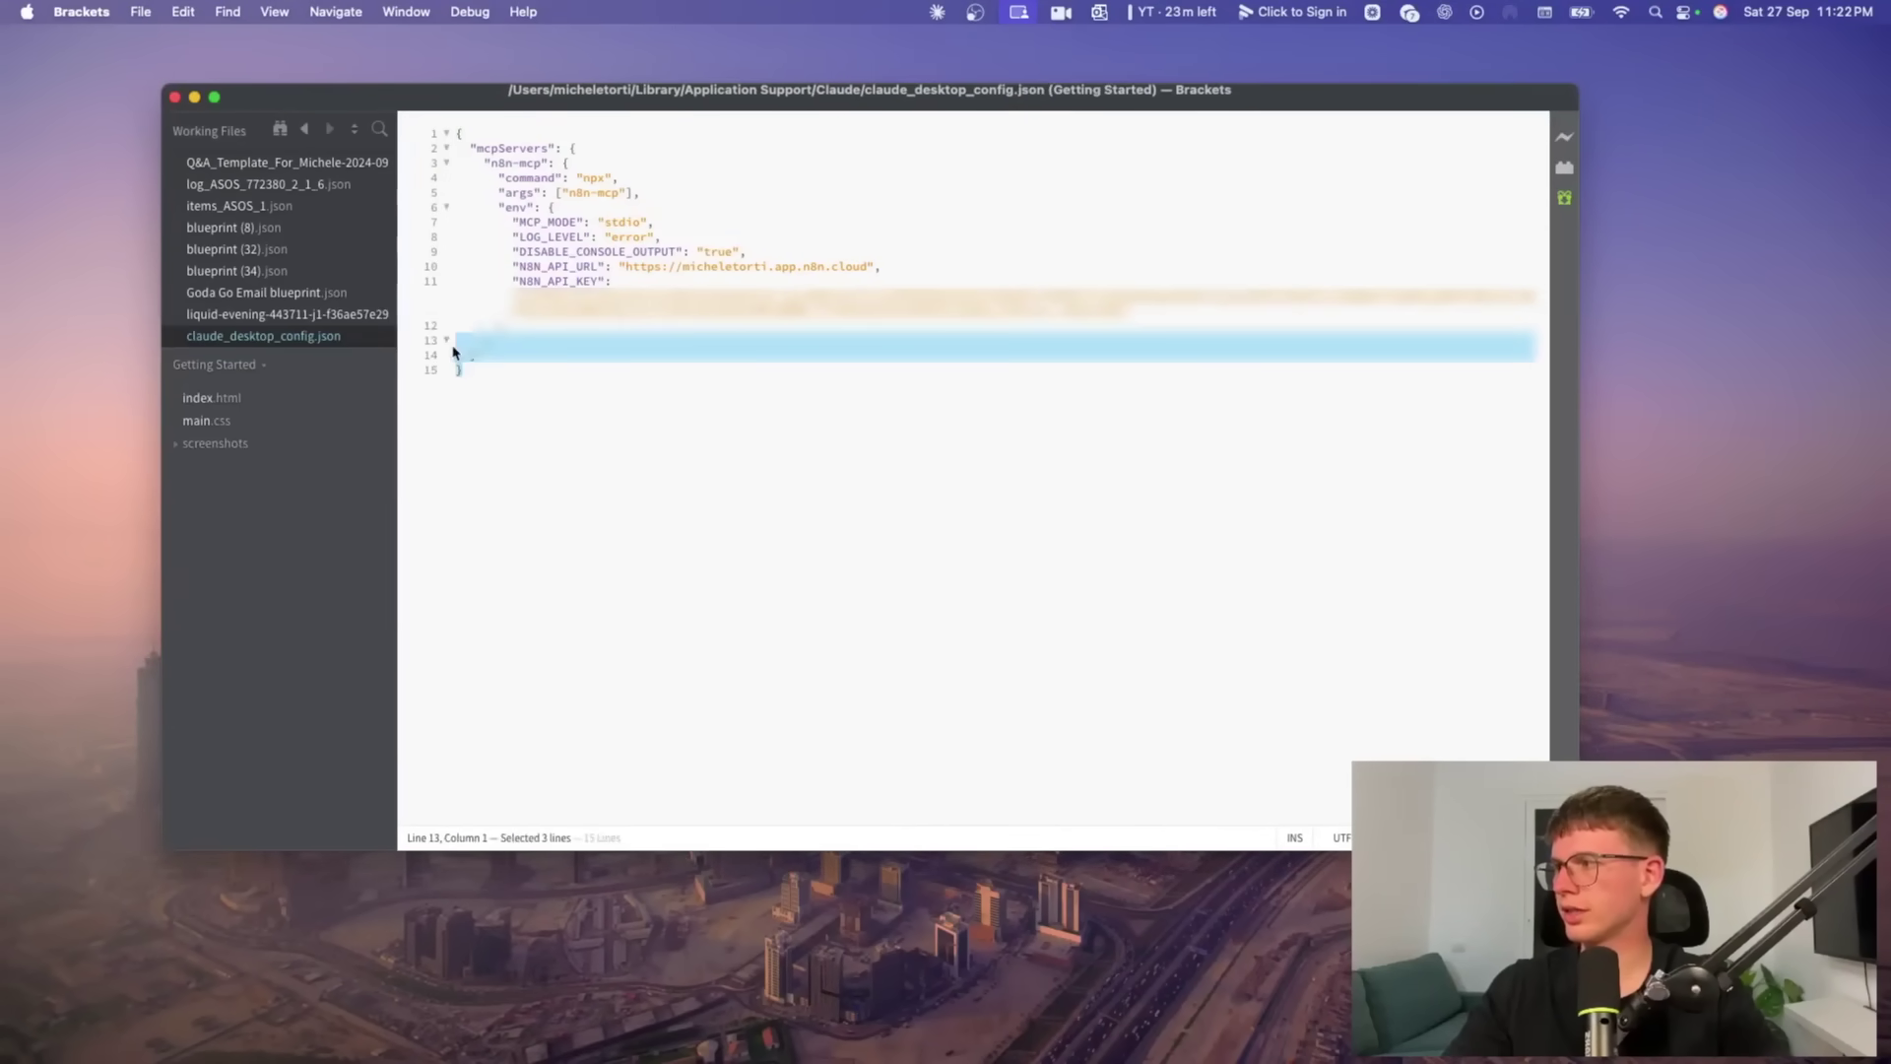
key("BackSpace")
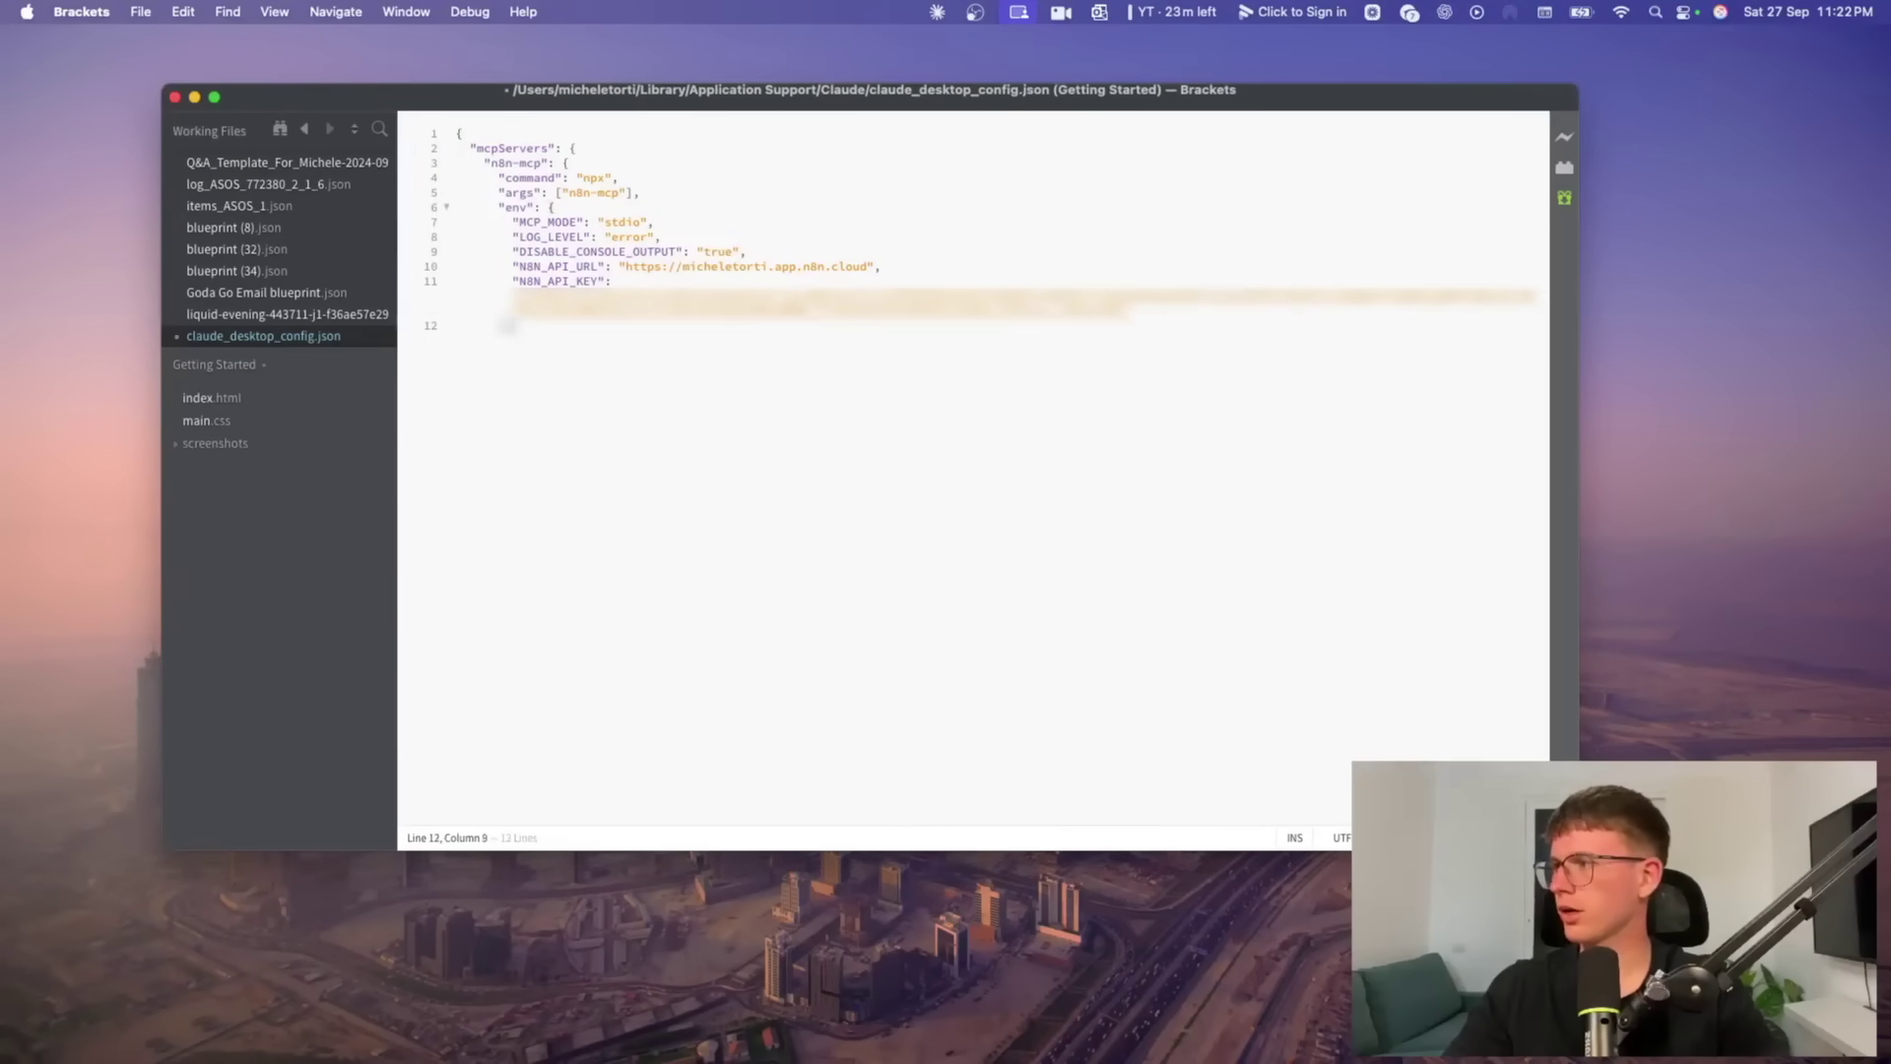
key("super+v")
key("super+z")
key("super+z")
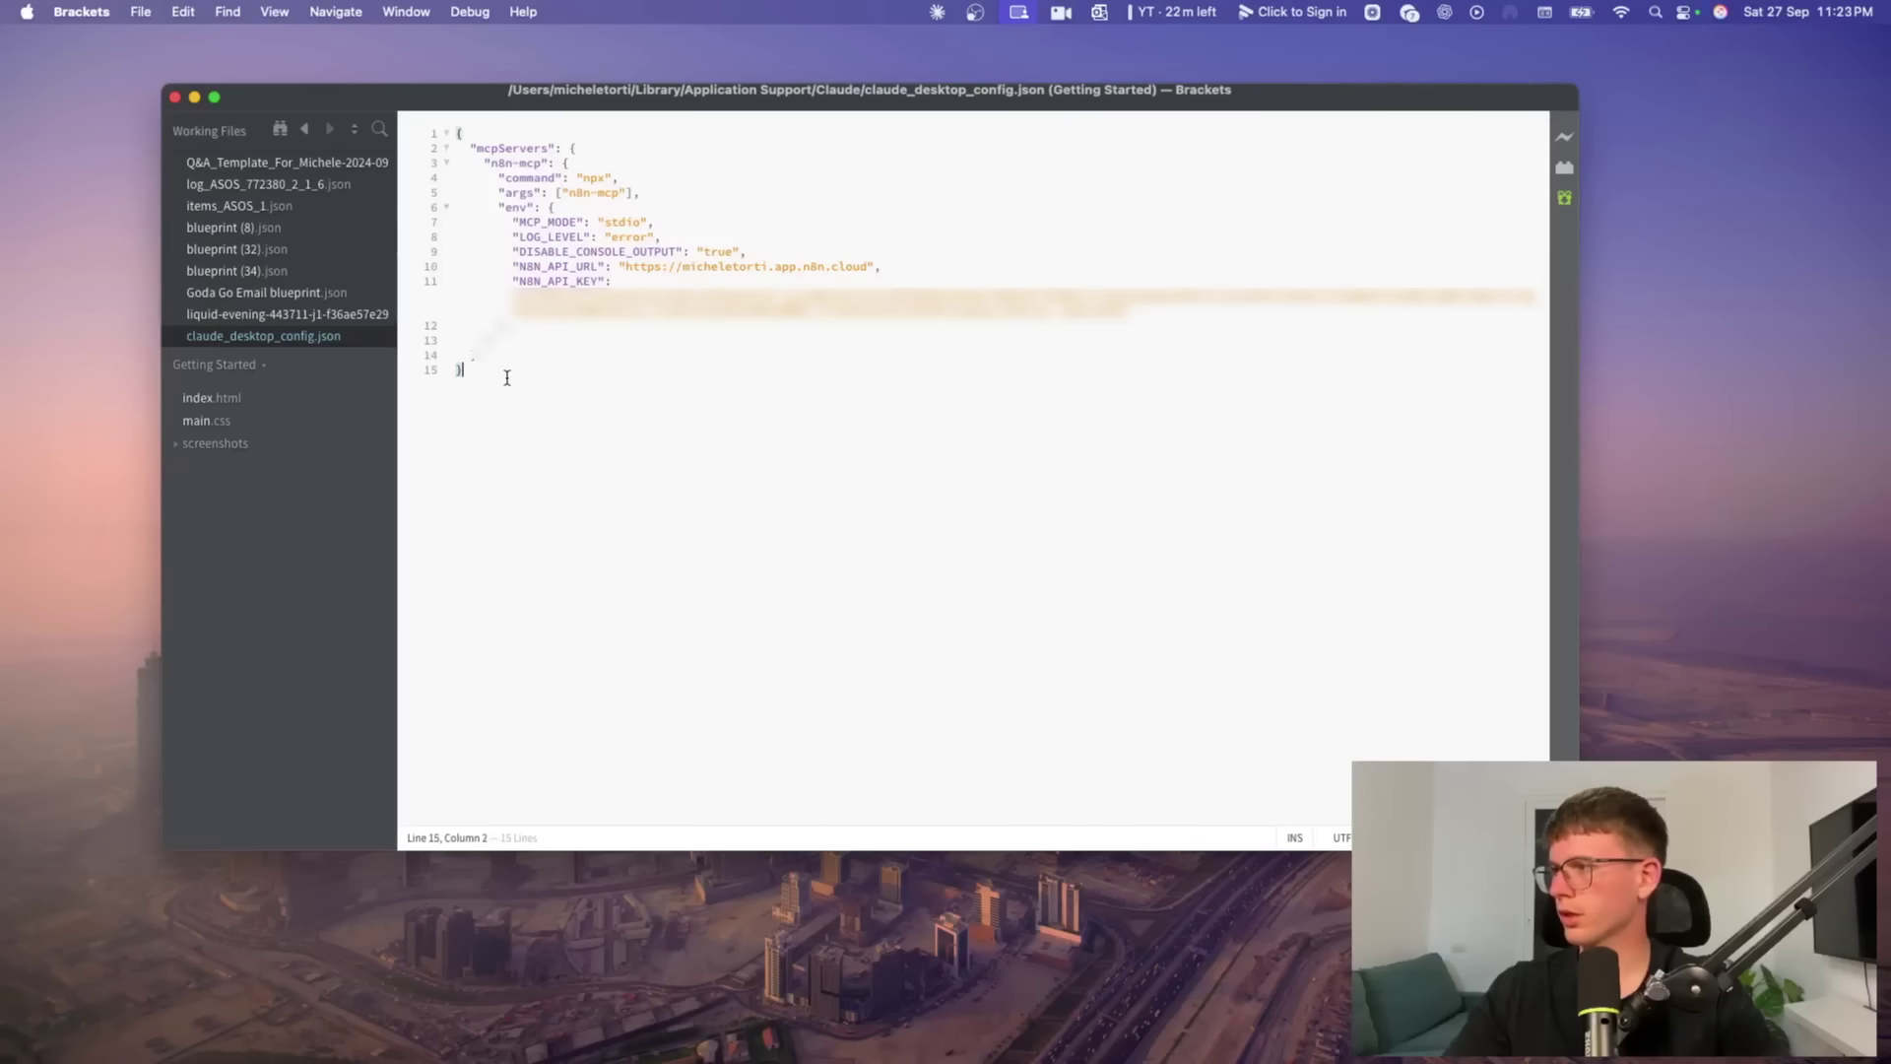
left_click_drag(490, 371, 453, 347)
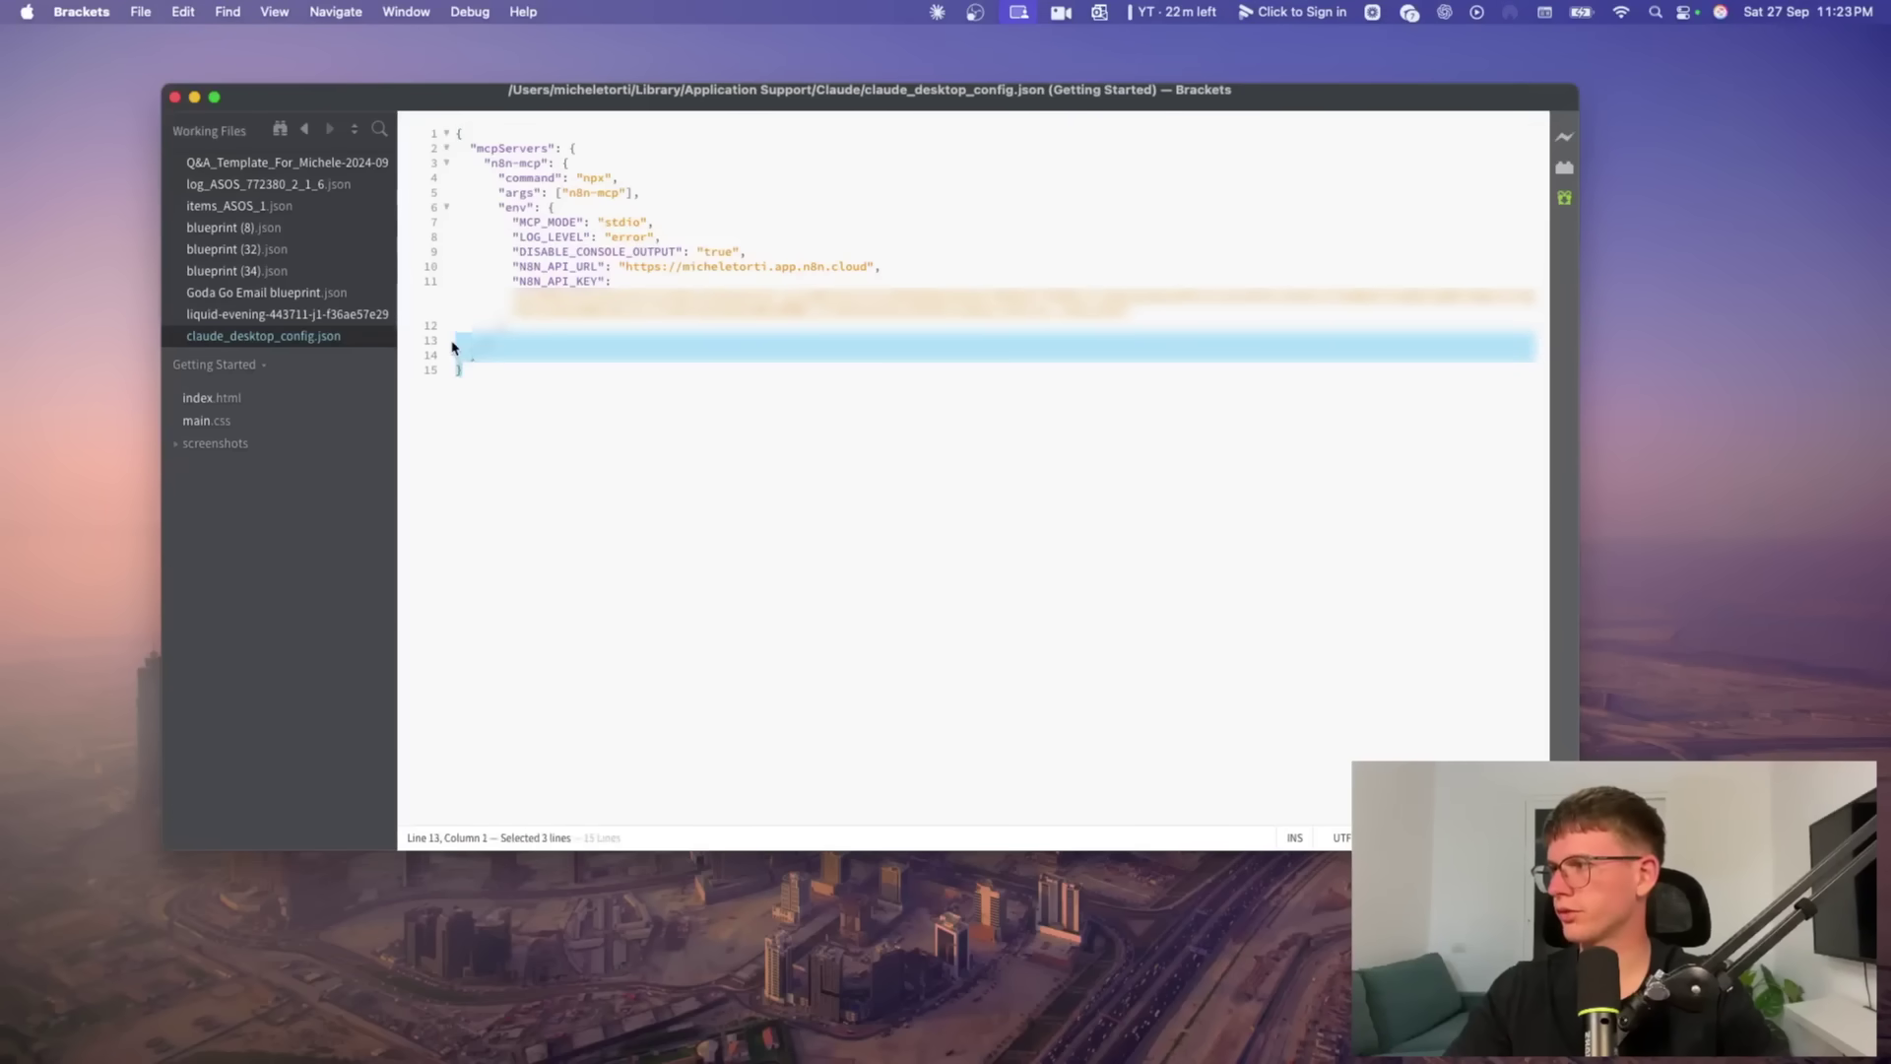
key("BackSpace")
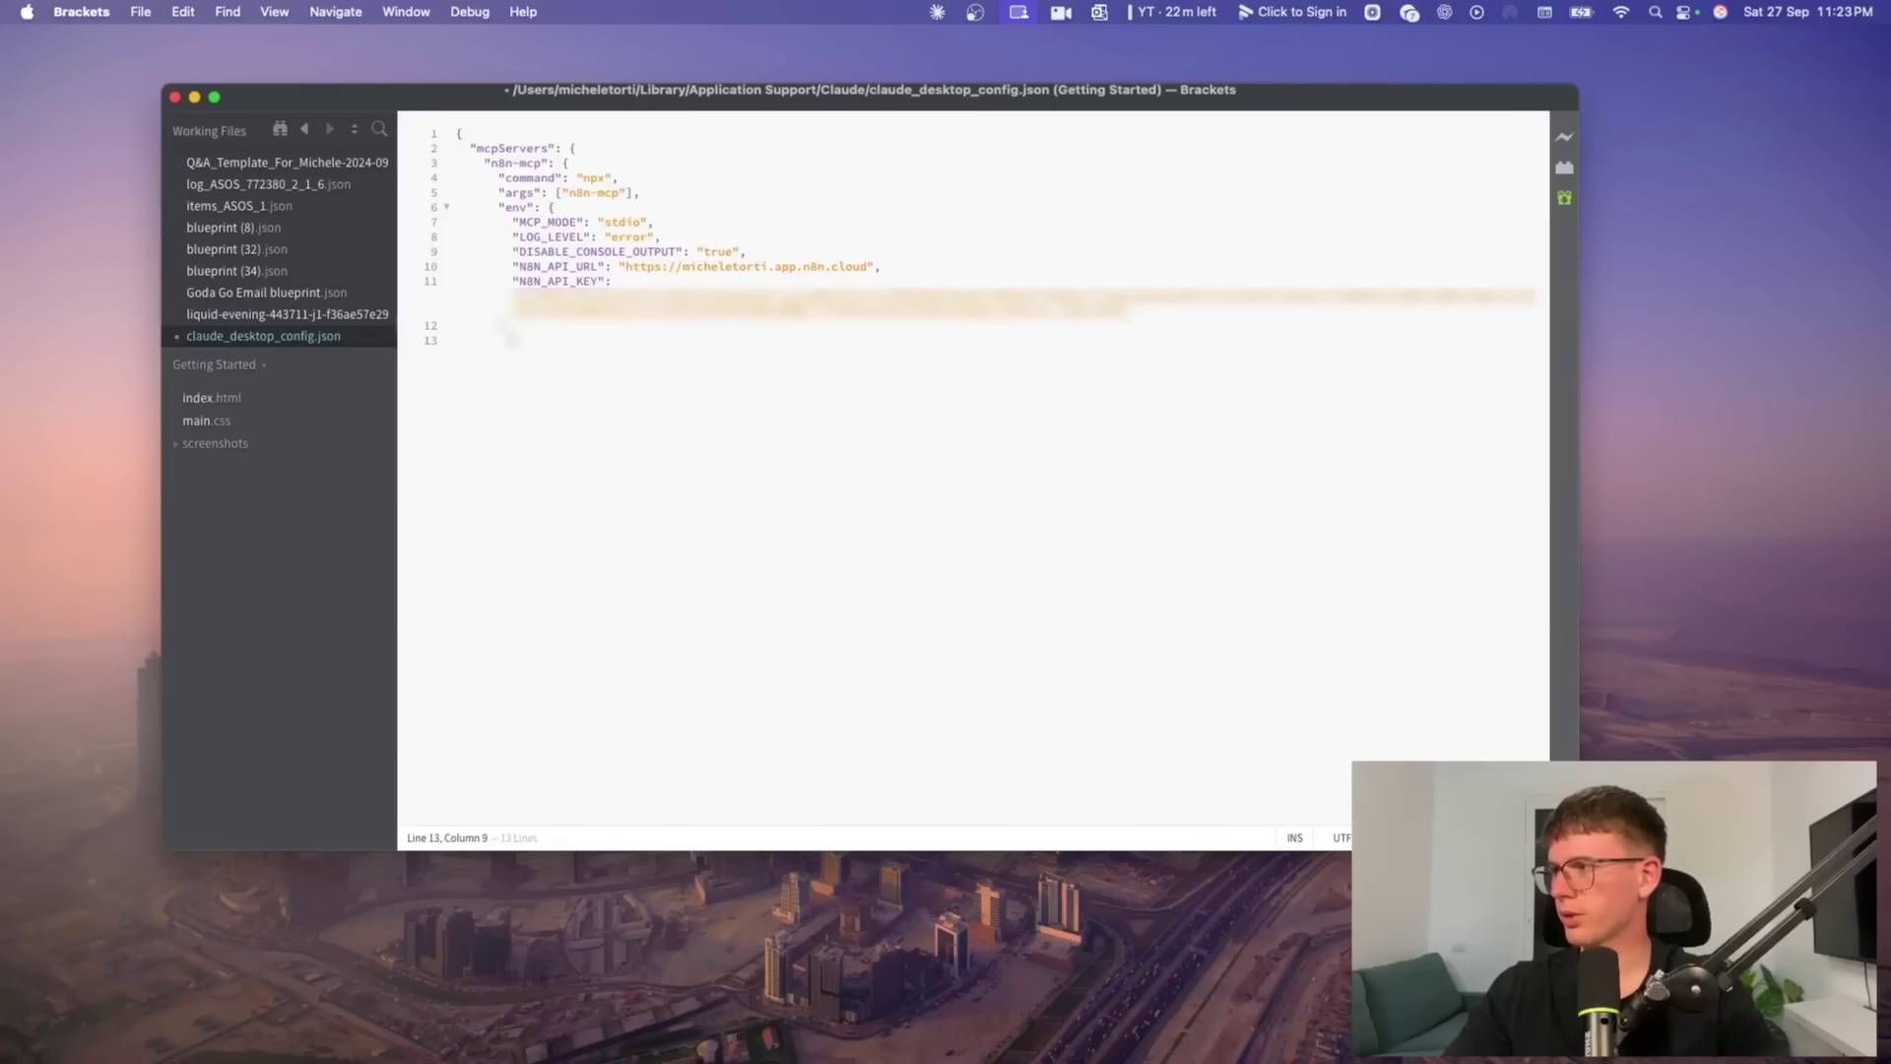
key("super+v")
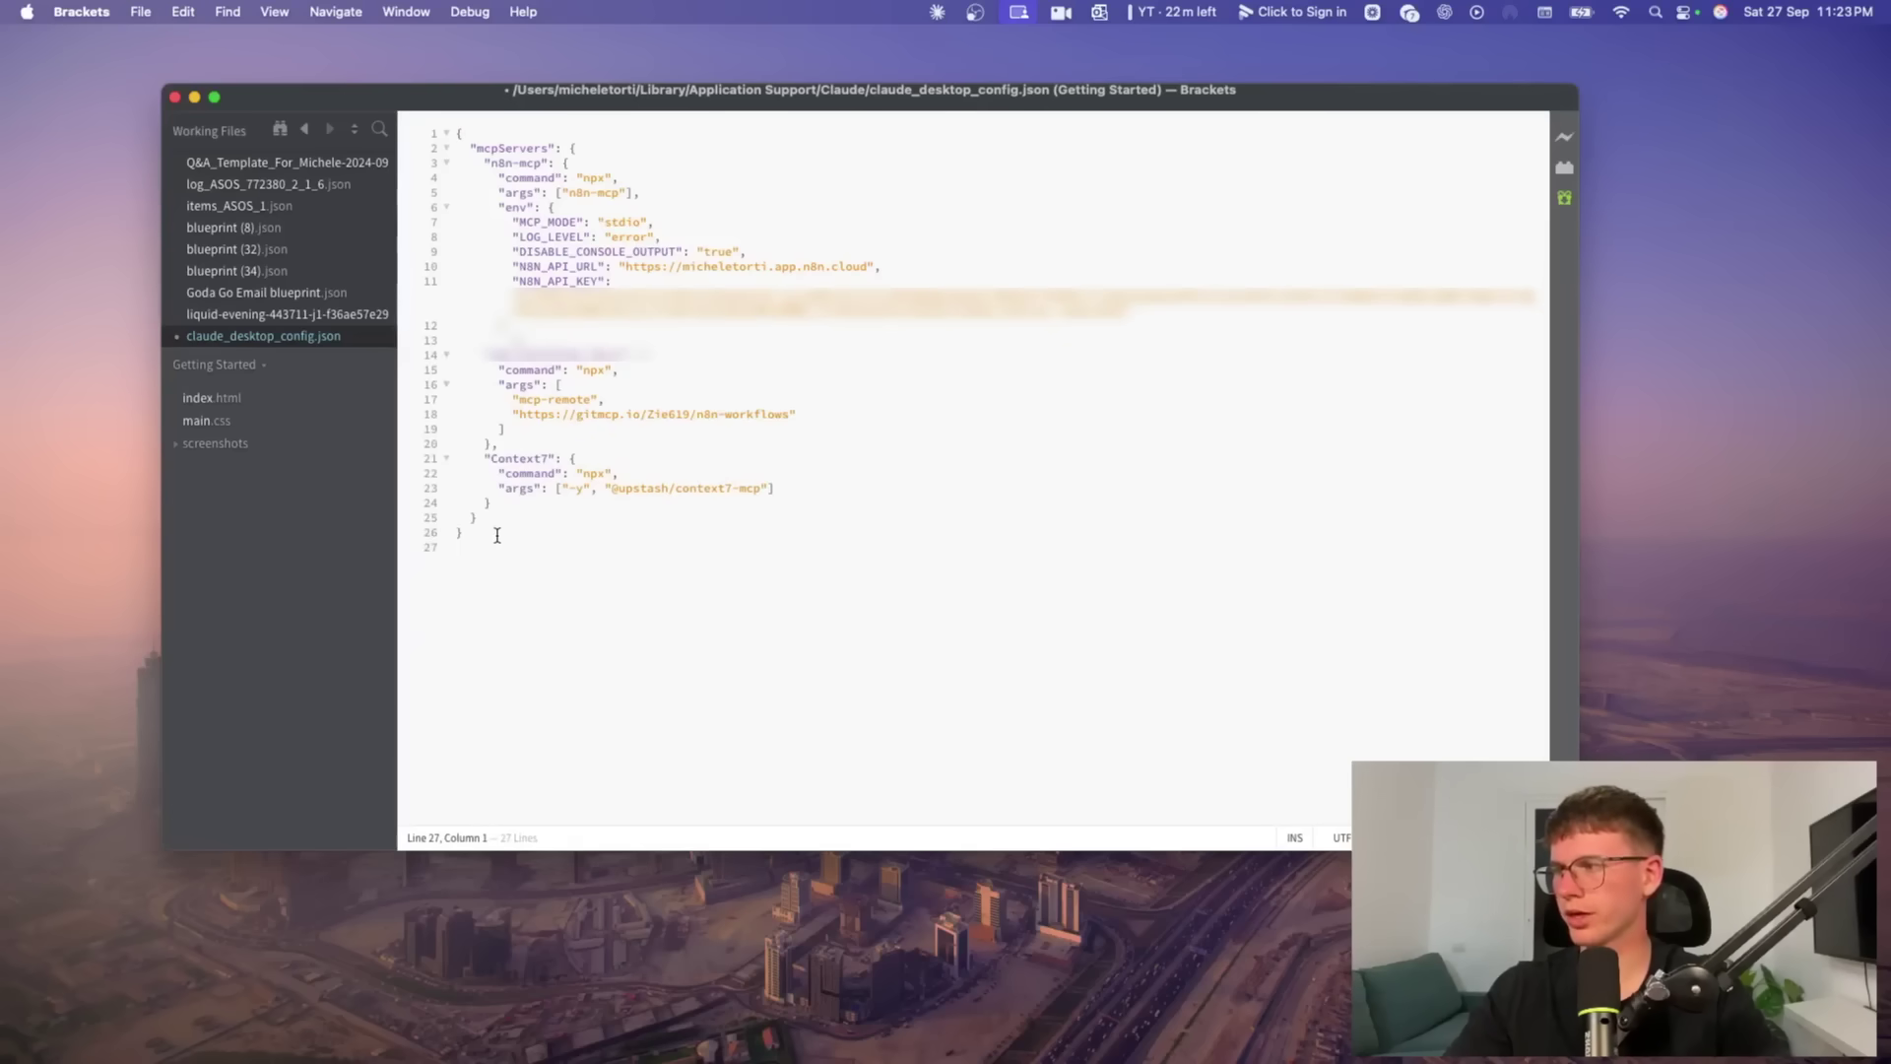
key("super+s")
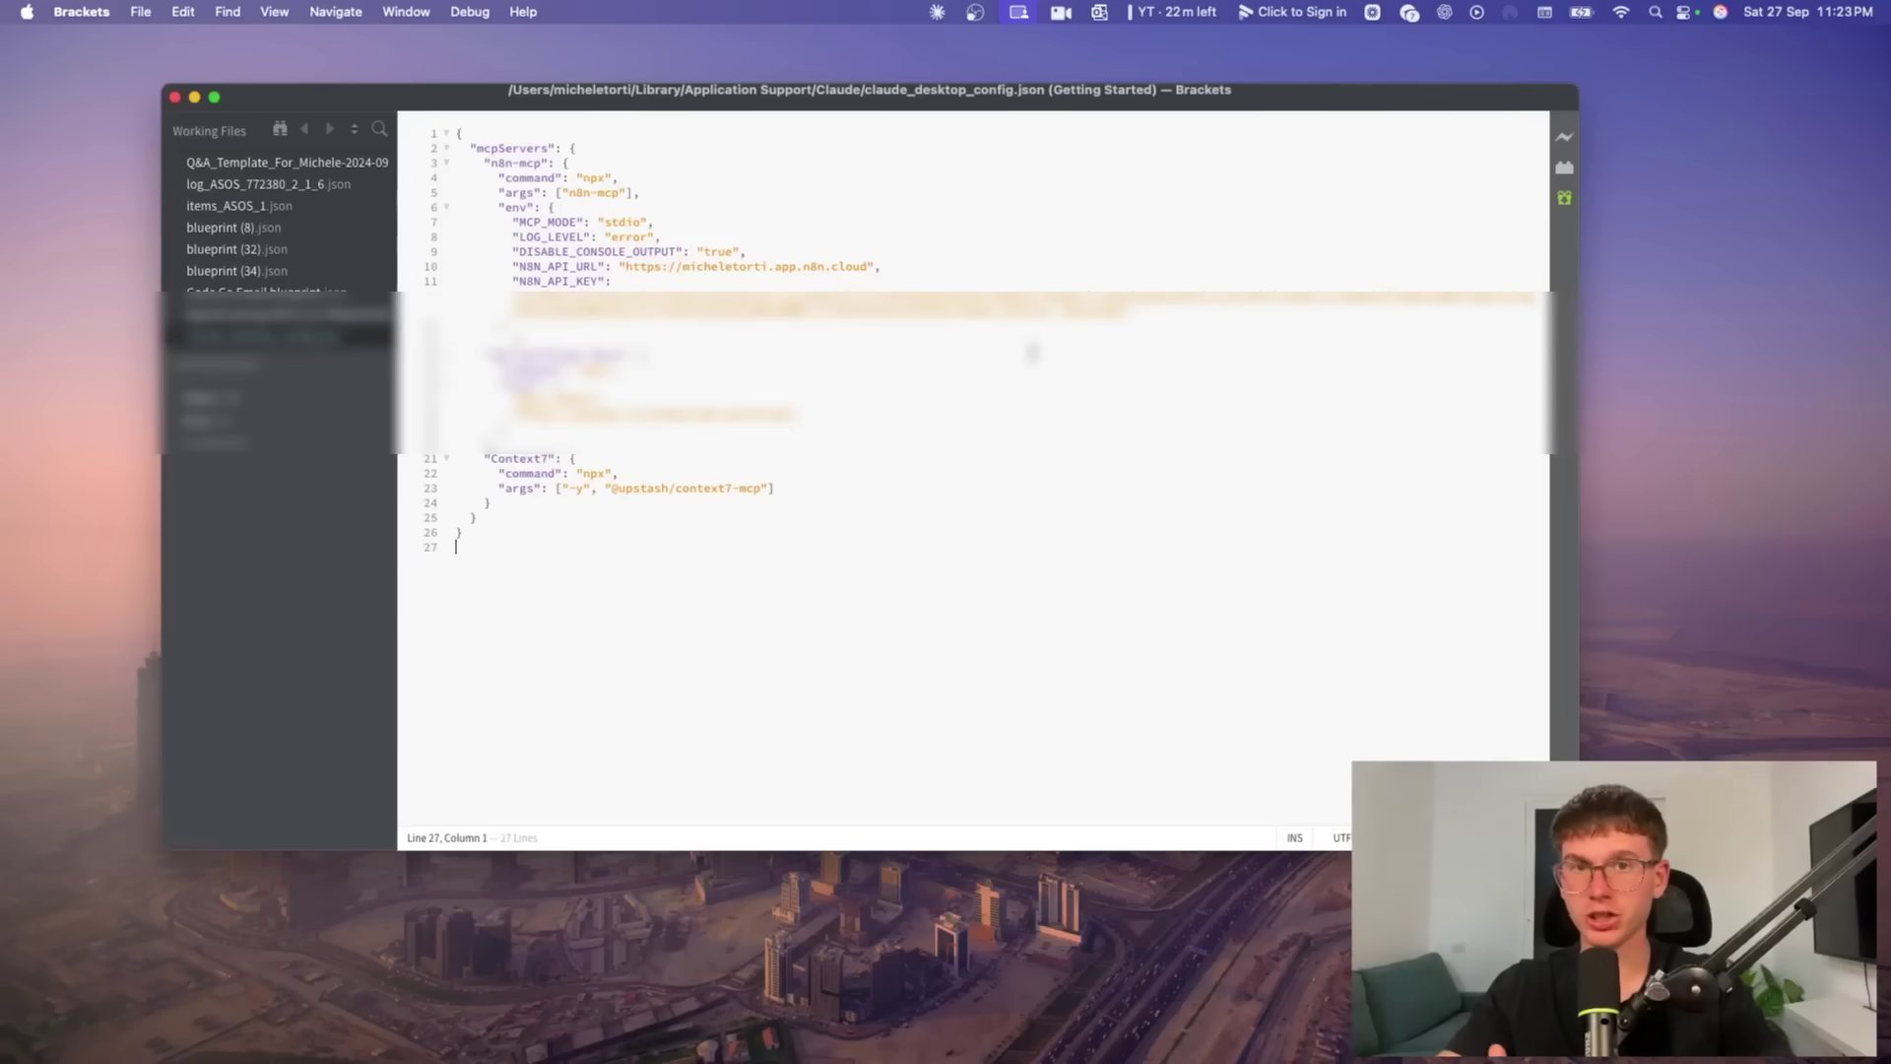
key("super+Tab")
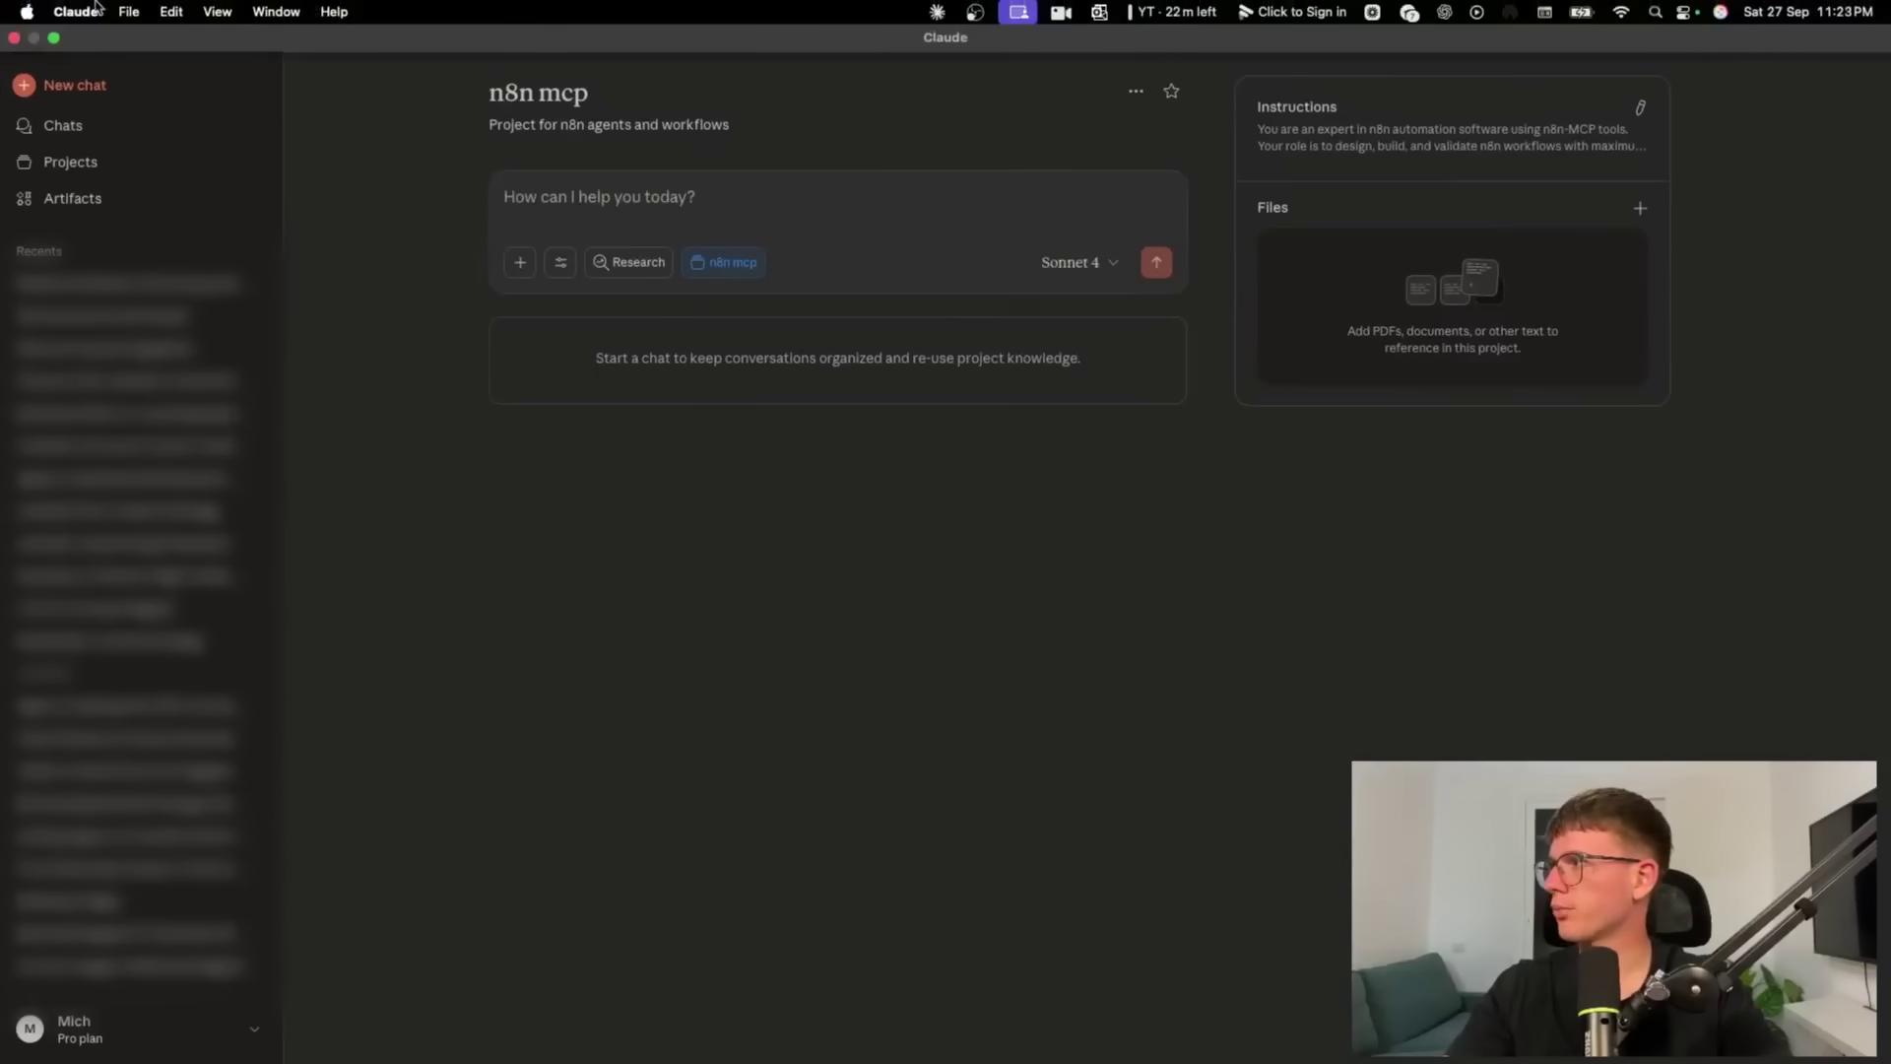
Confirm Context7, n8n-mcp and n8n-workflows Docs are enabled in Claude's tools list
left_click(65, 7)
key("super+Tab")
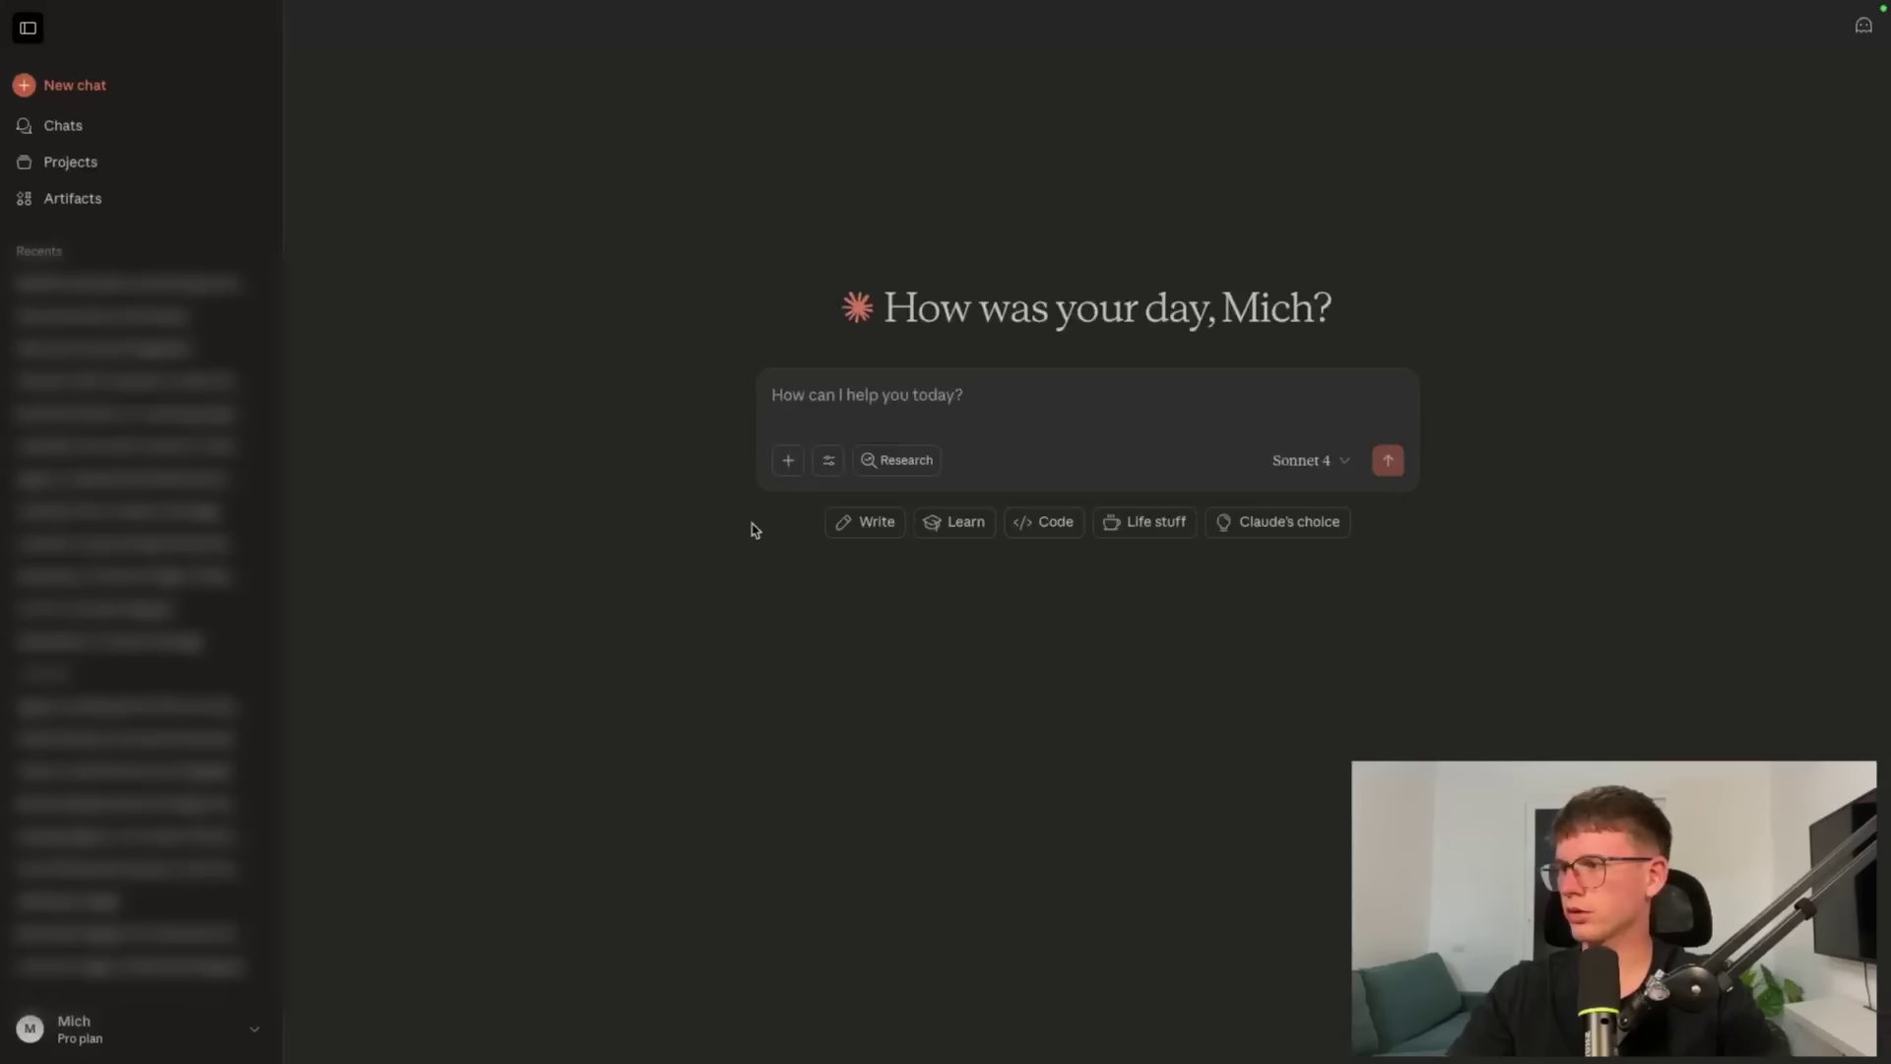
left_click(828, 460)
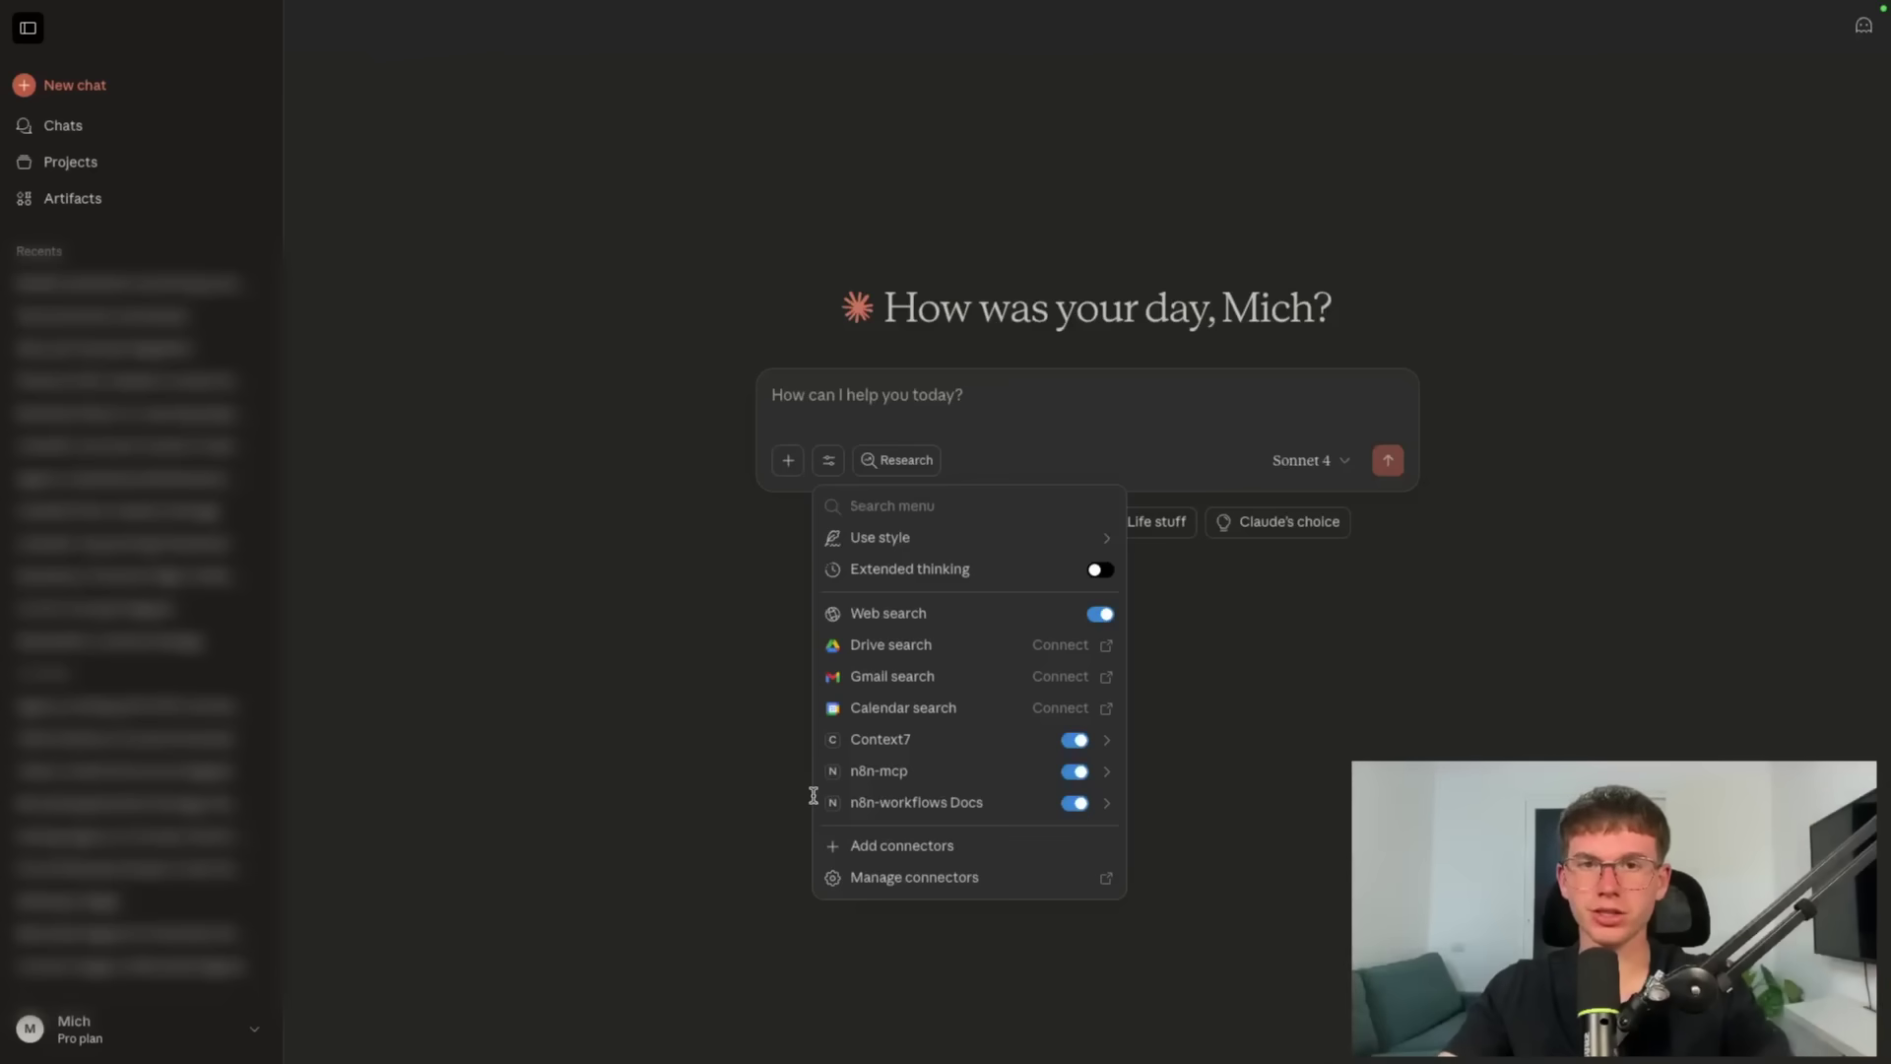
left_click(761, 657)
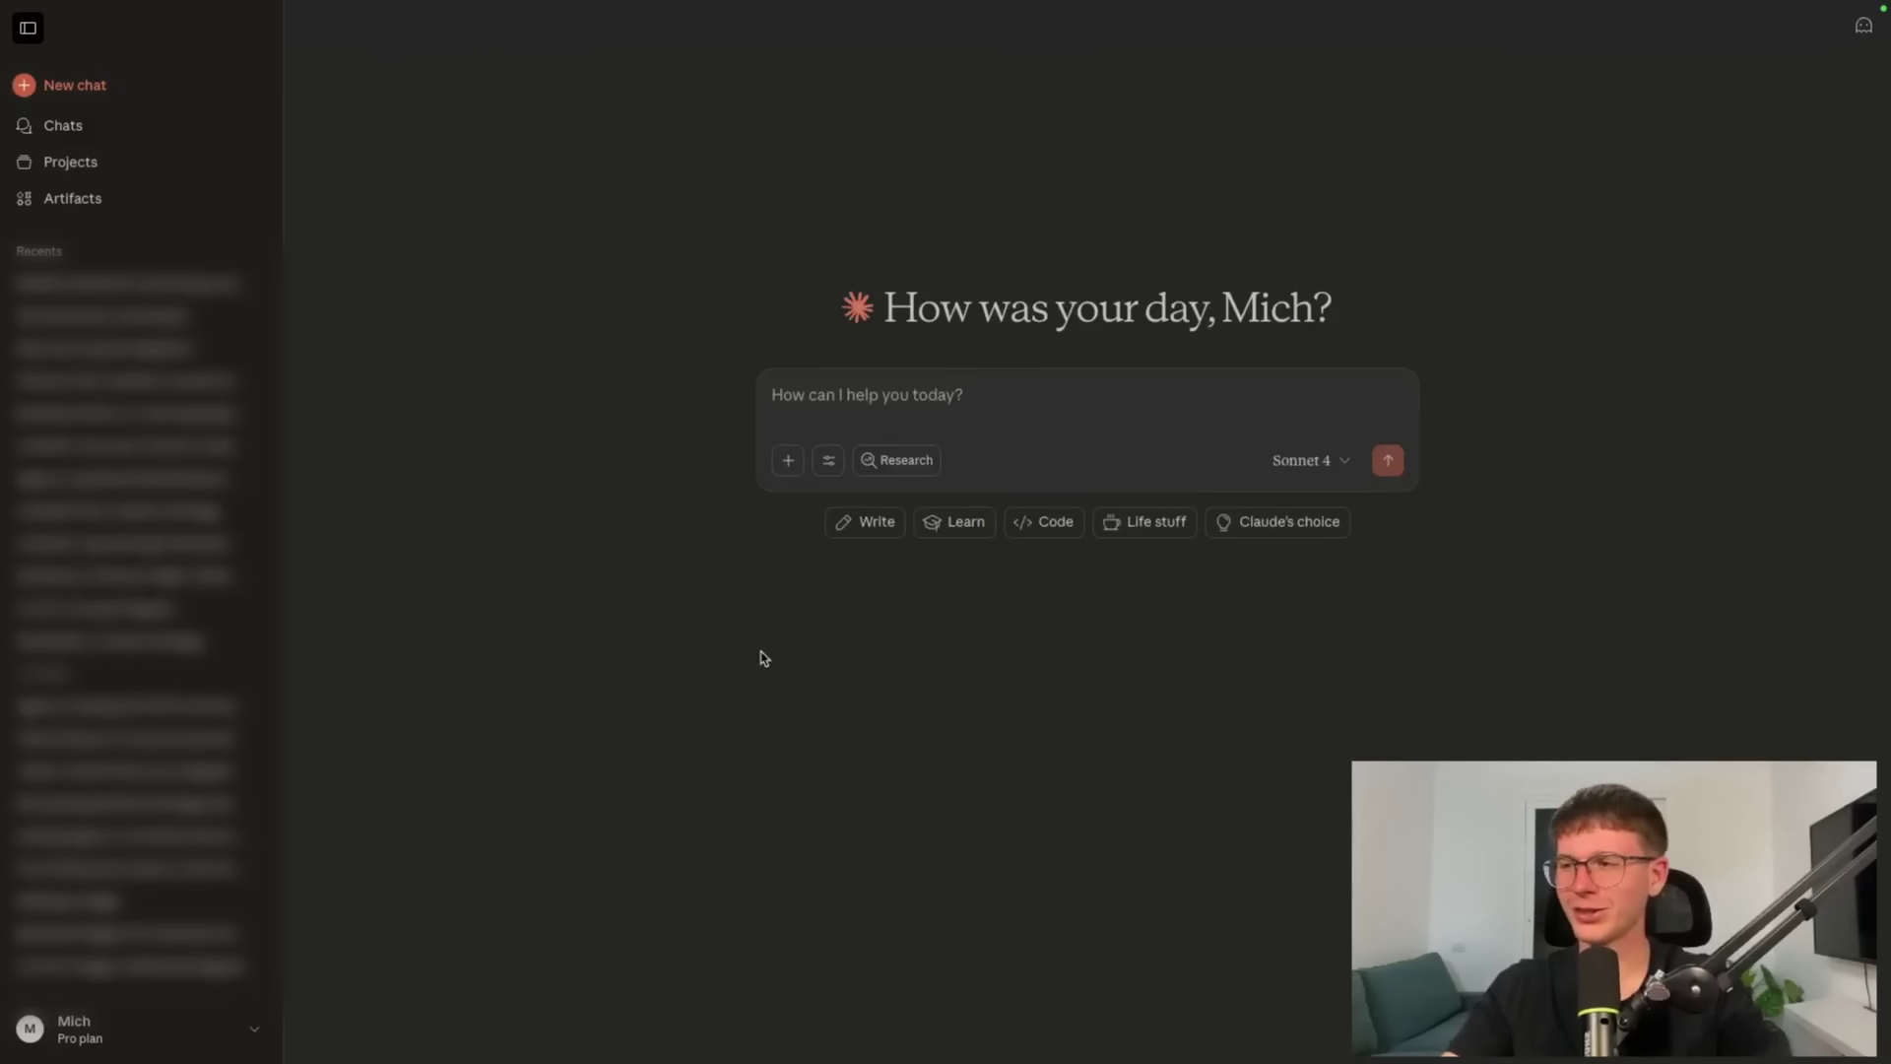
Open the MCP n8n project and look over its n8n-MCP expert instructions without editing
left_click(100, 165)
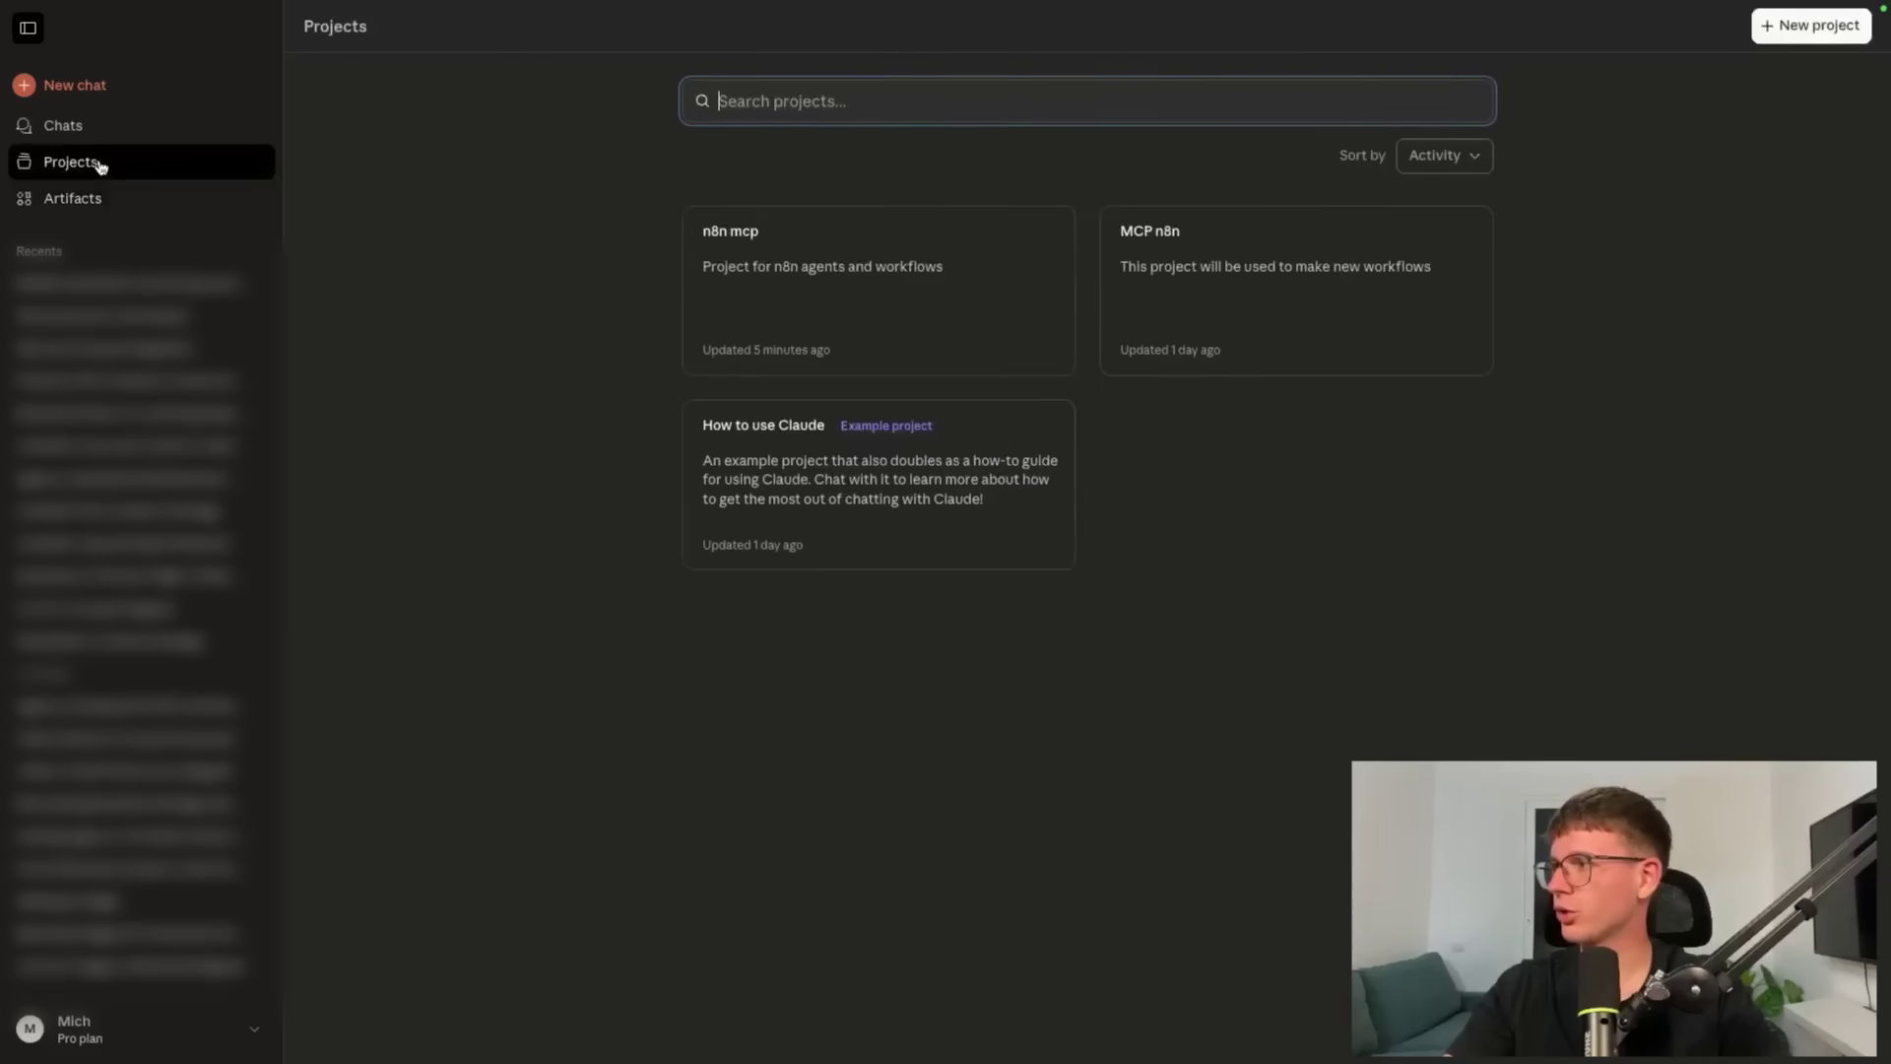
left_click(1313, 316)
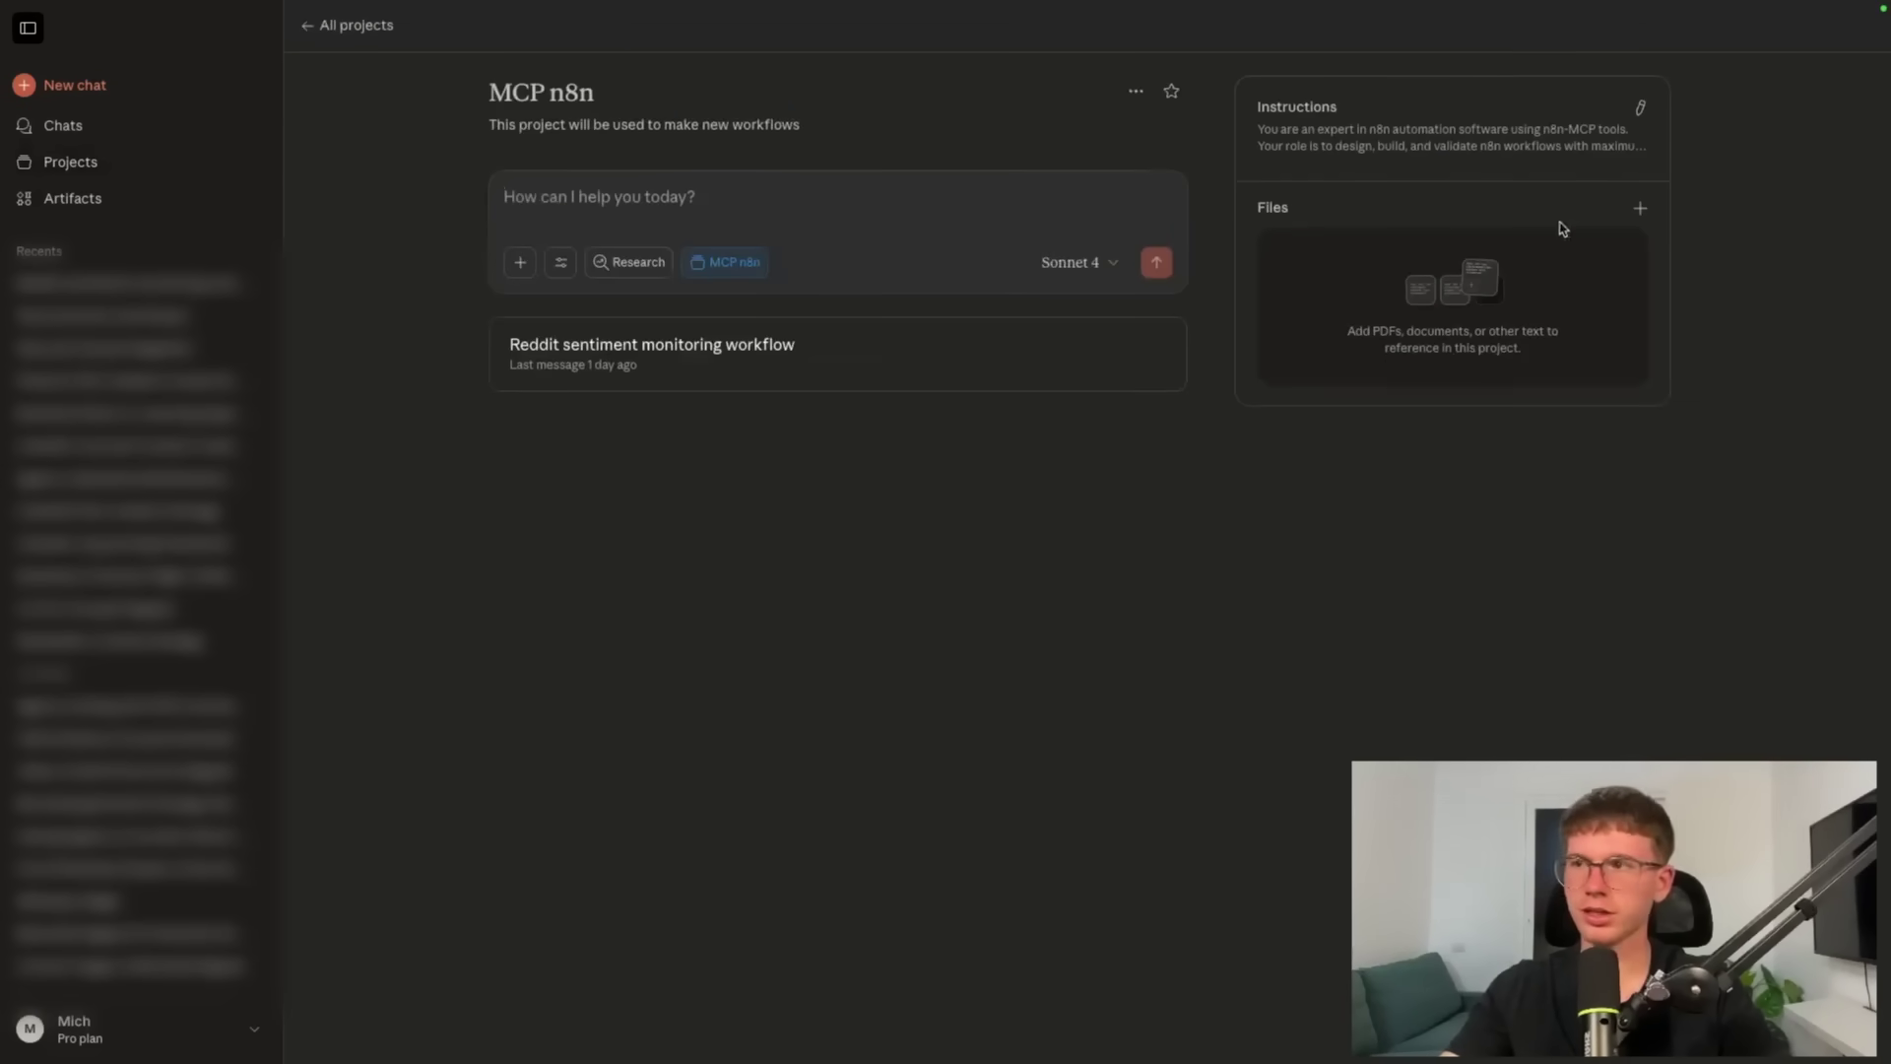
left_click(1640, 107)
scroll(1060, 620, "down", 10)
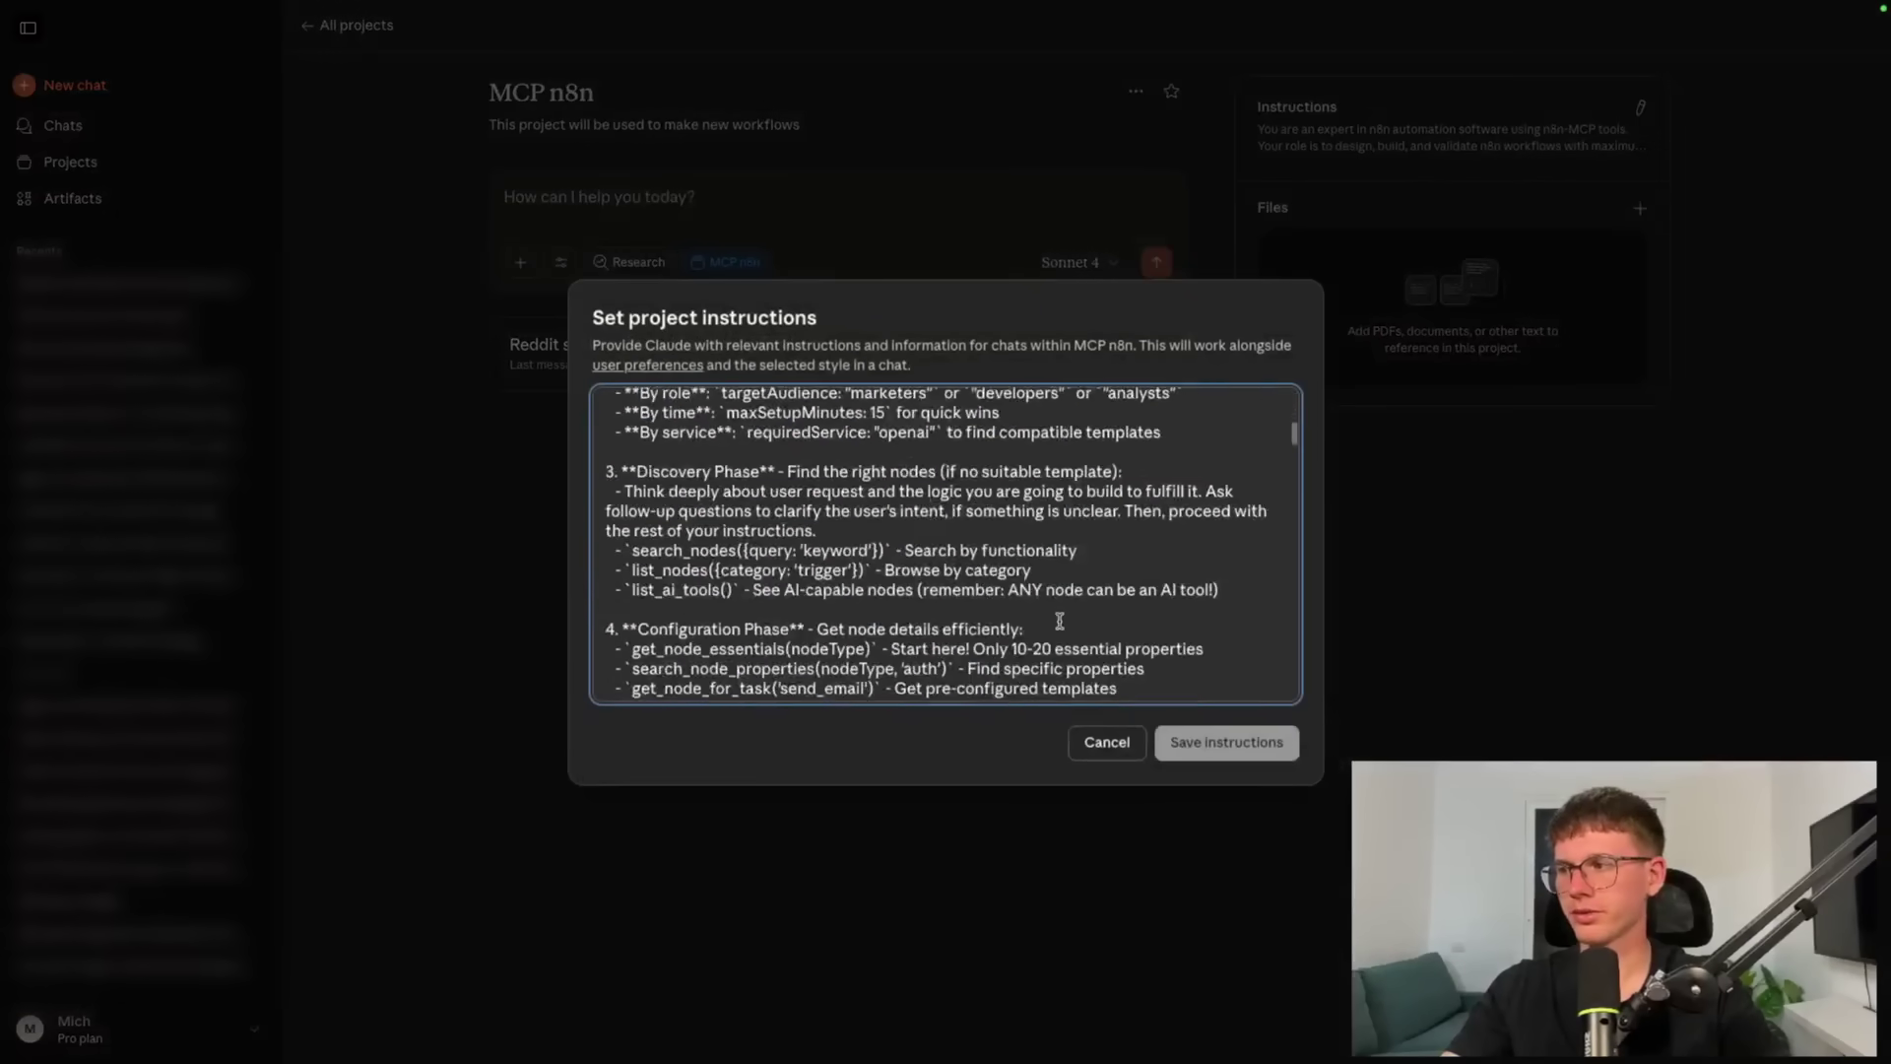
scroll(1060, 621, "up", 10)
left_click(1101, 747)
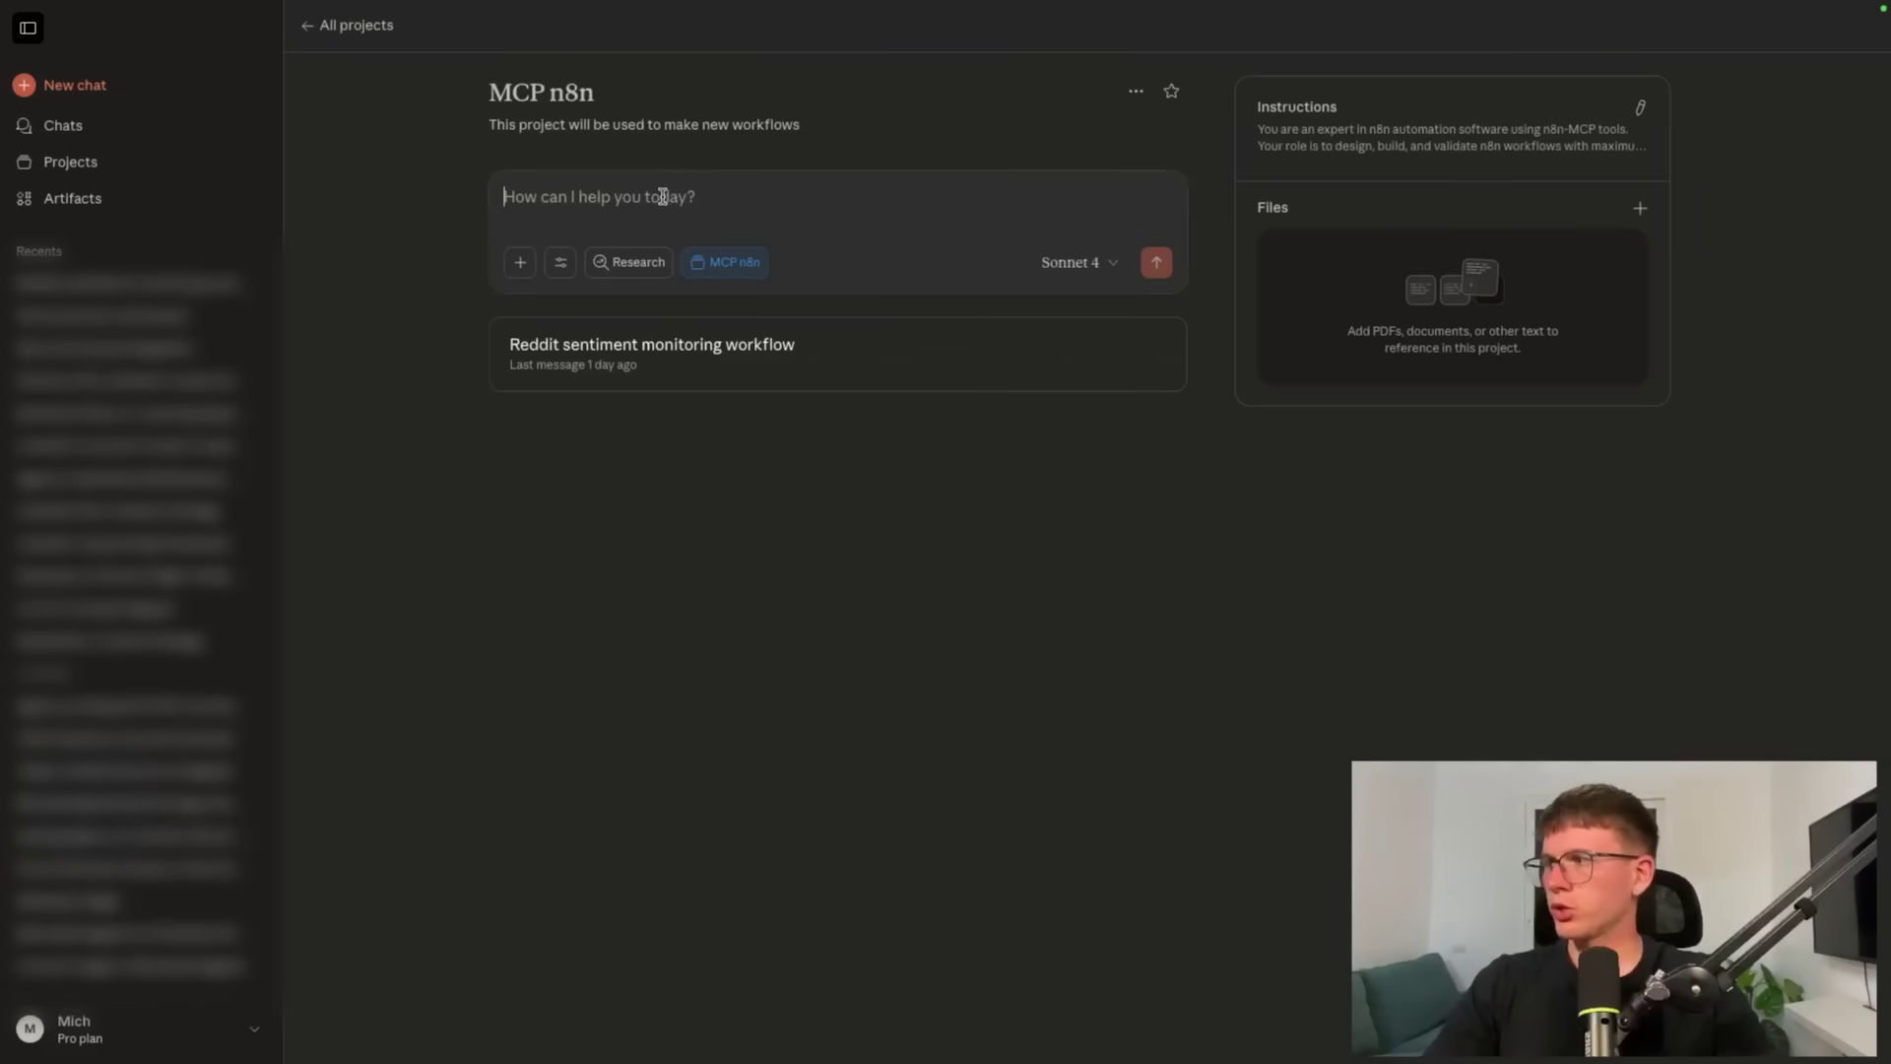
Paste and send the Slack voice assistant prompt with Trello, Outlook Calendar and Todoist tools
key("ctrl+v")
scroll(627, 344, "up", 10)
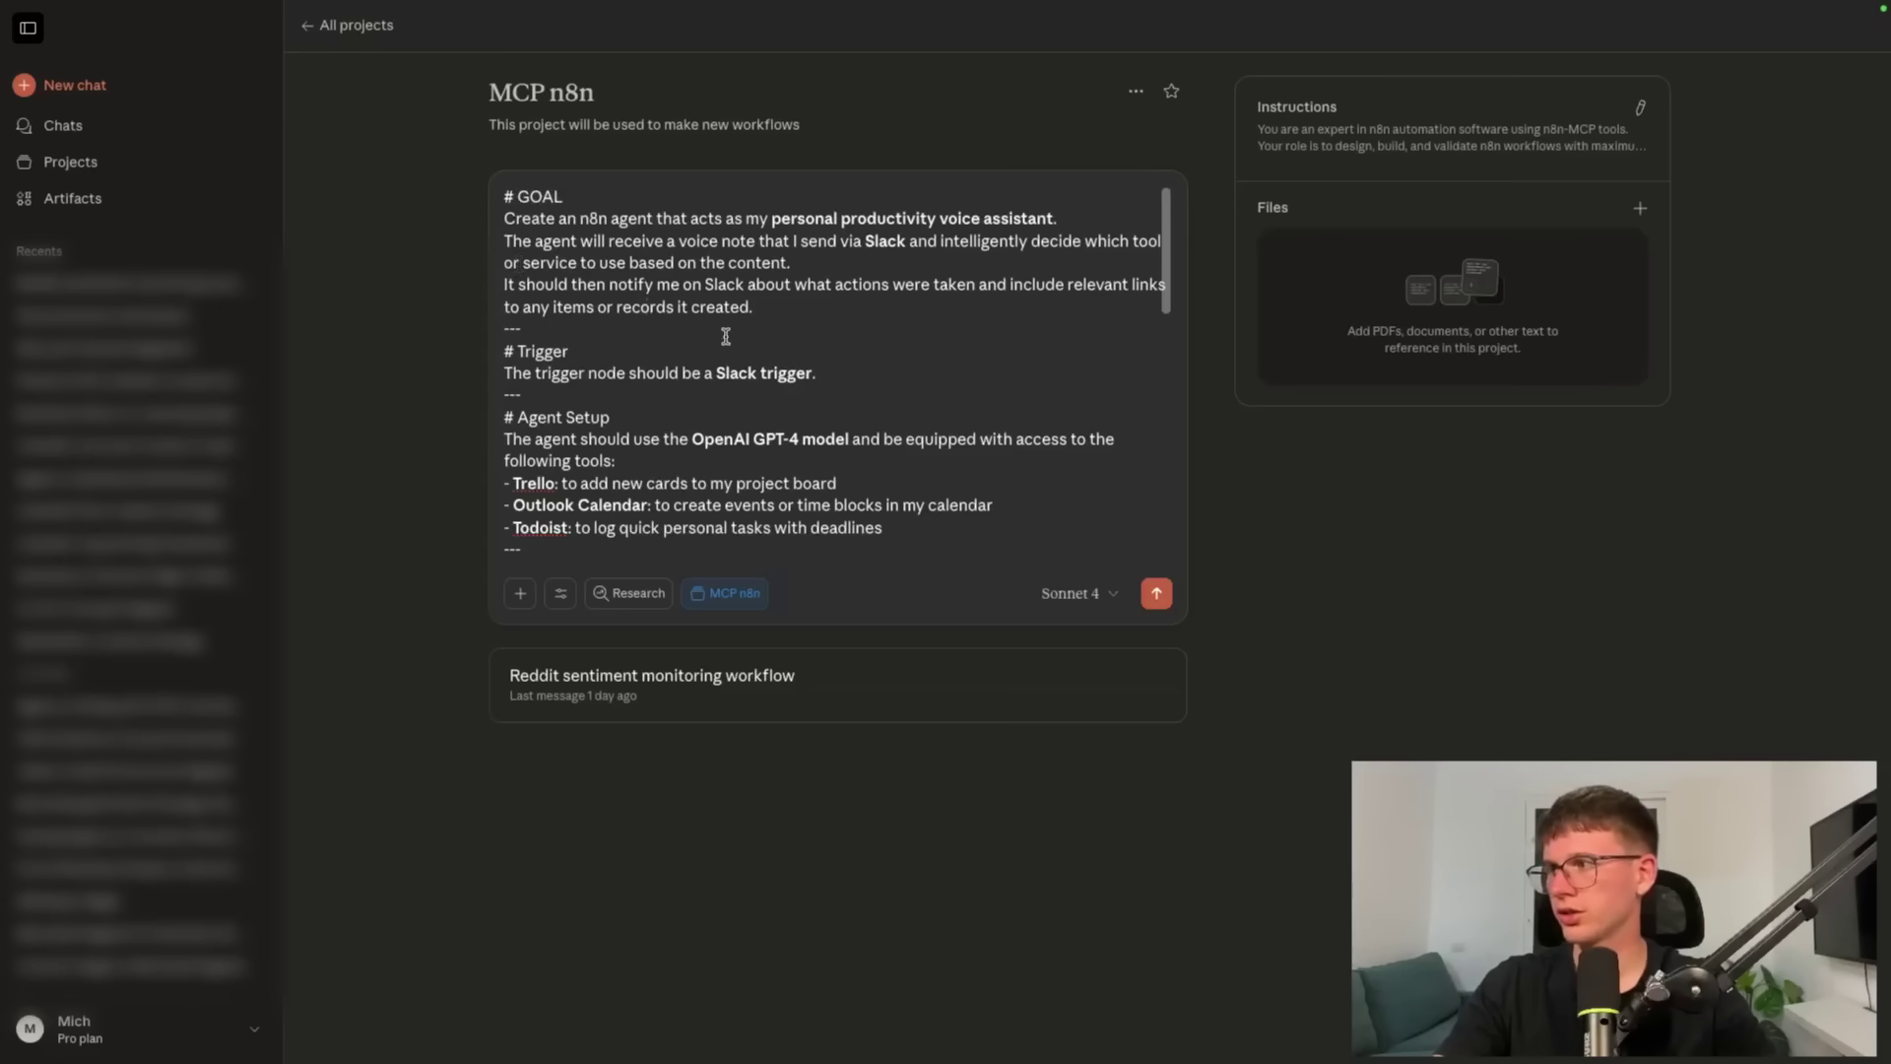
scroll(726, 336, "down", 3)
scroll(595, 355, "down", 5)
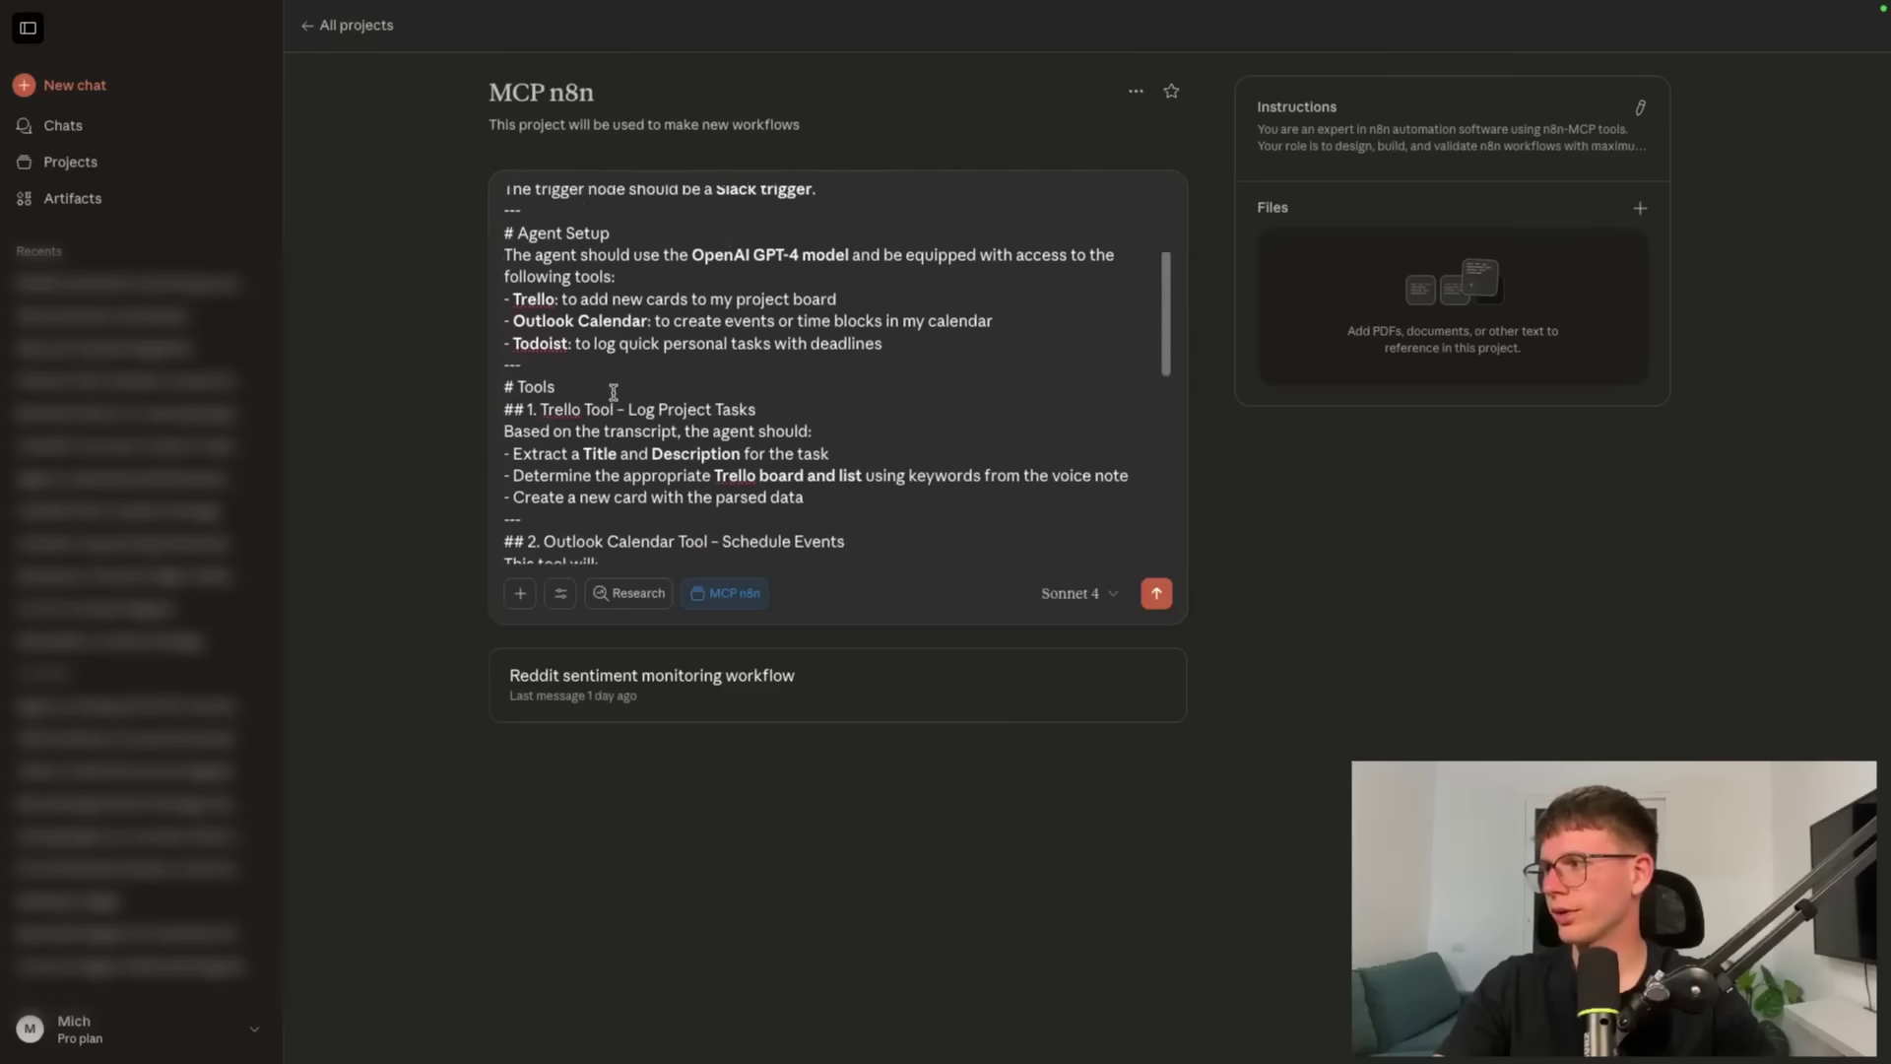
scroll(578, 352, "down", 6)
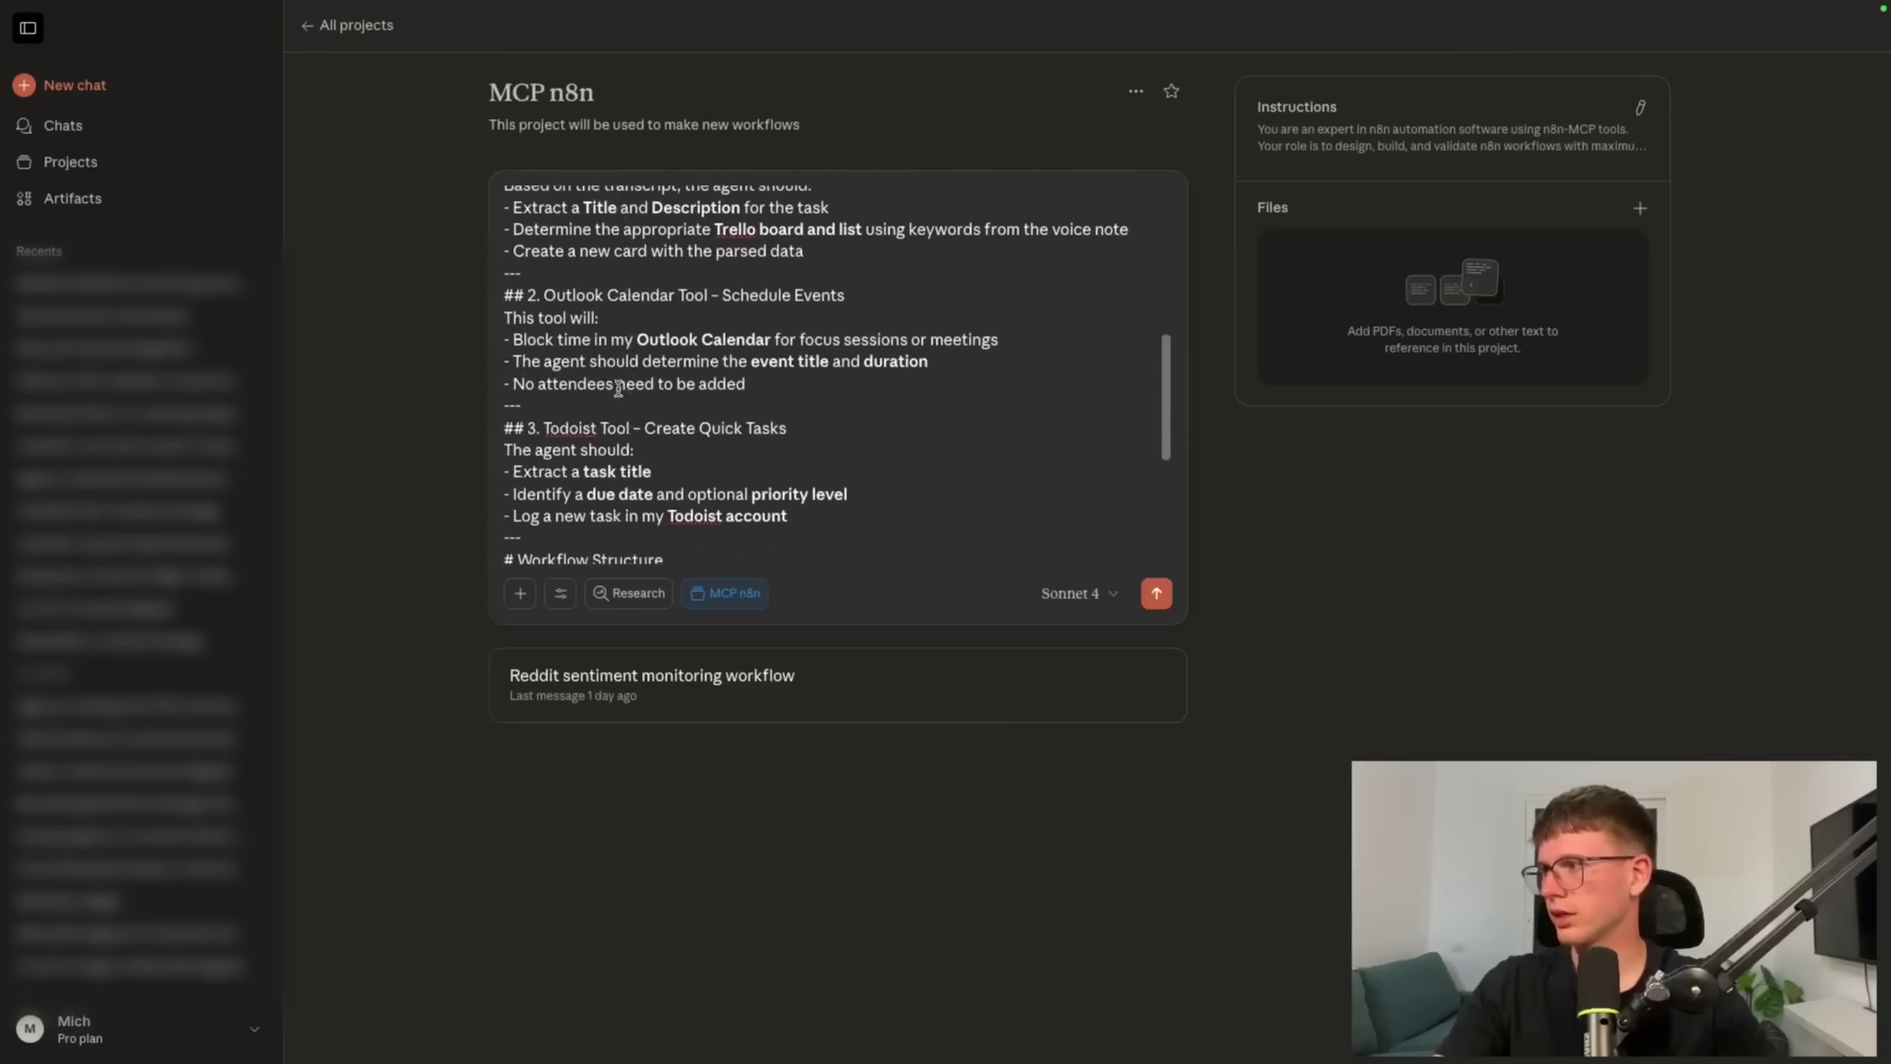
scroll(547, 325, "down", 8)
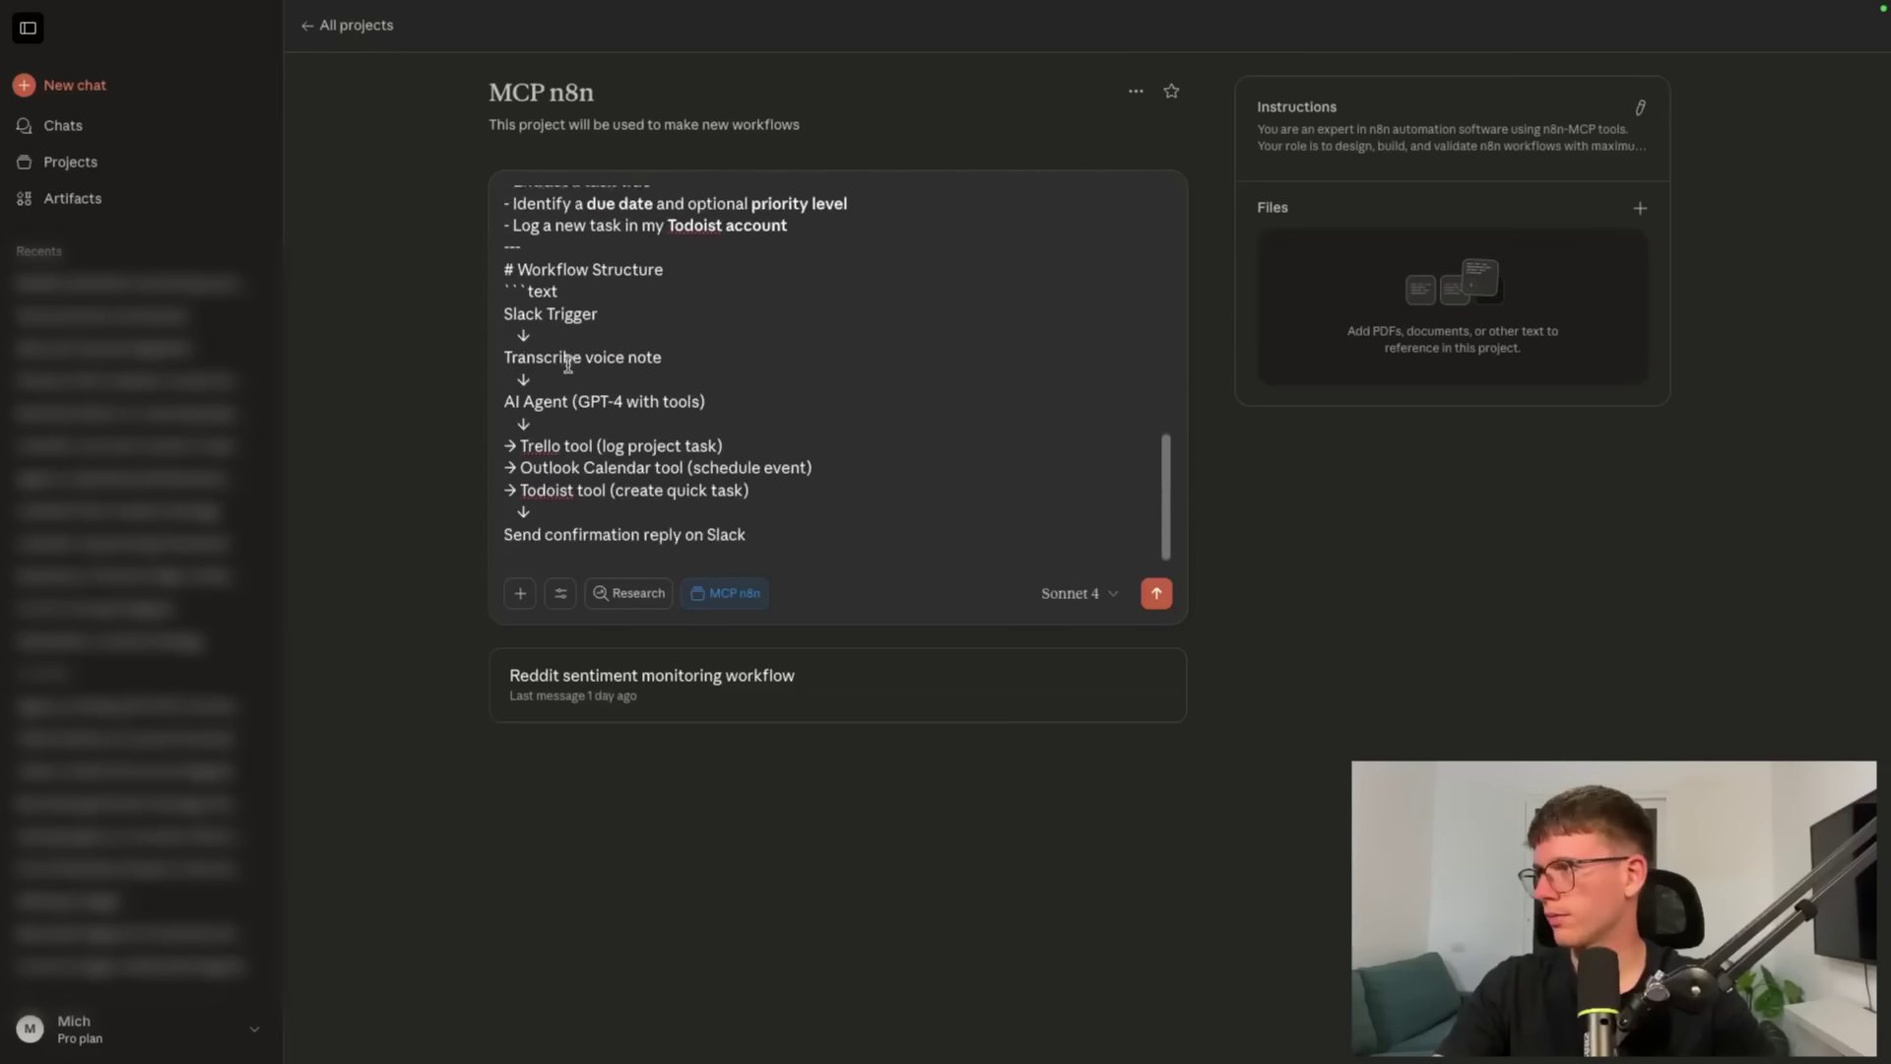
scroll(575, 327, "down", 1)
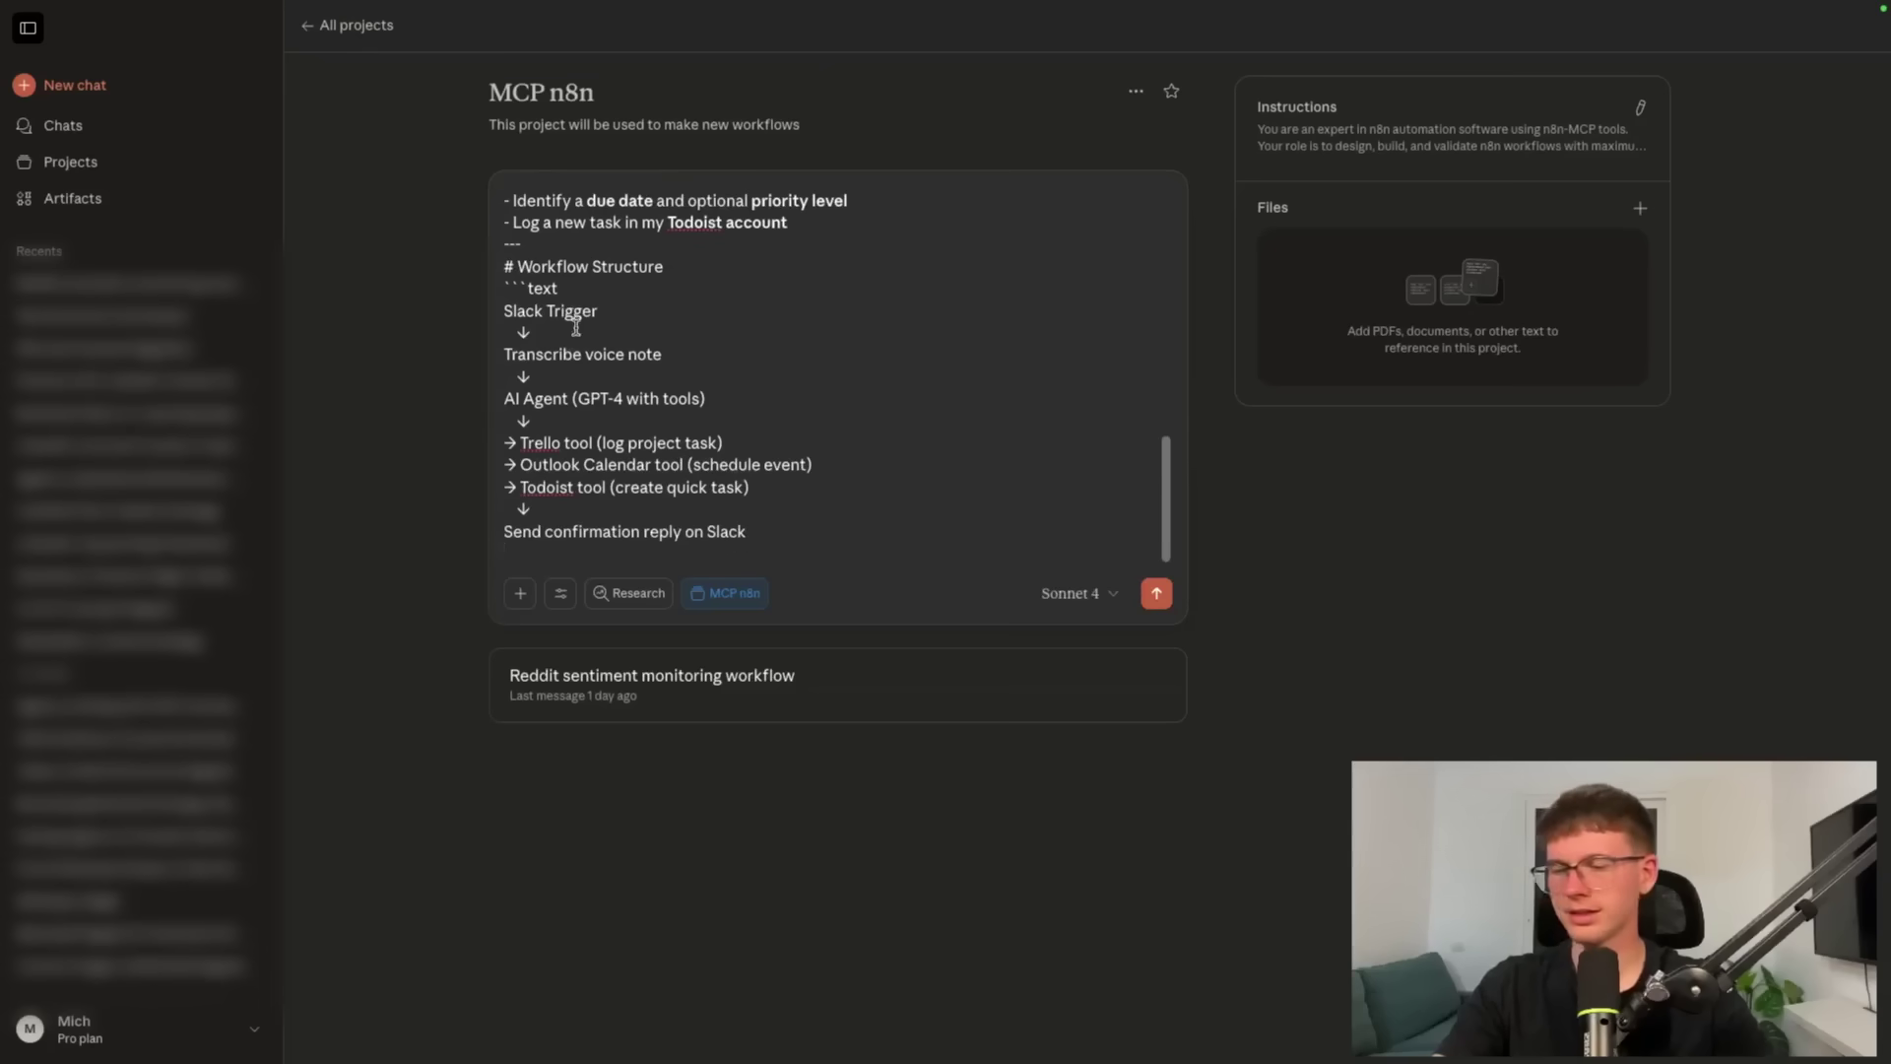
key("Return")
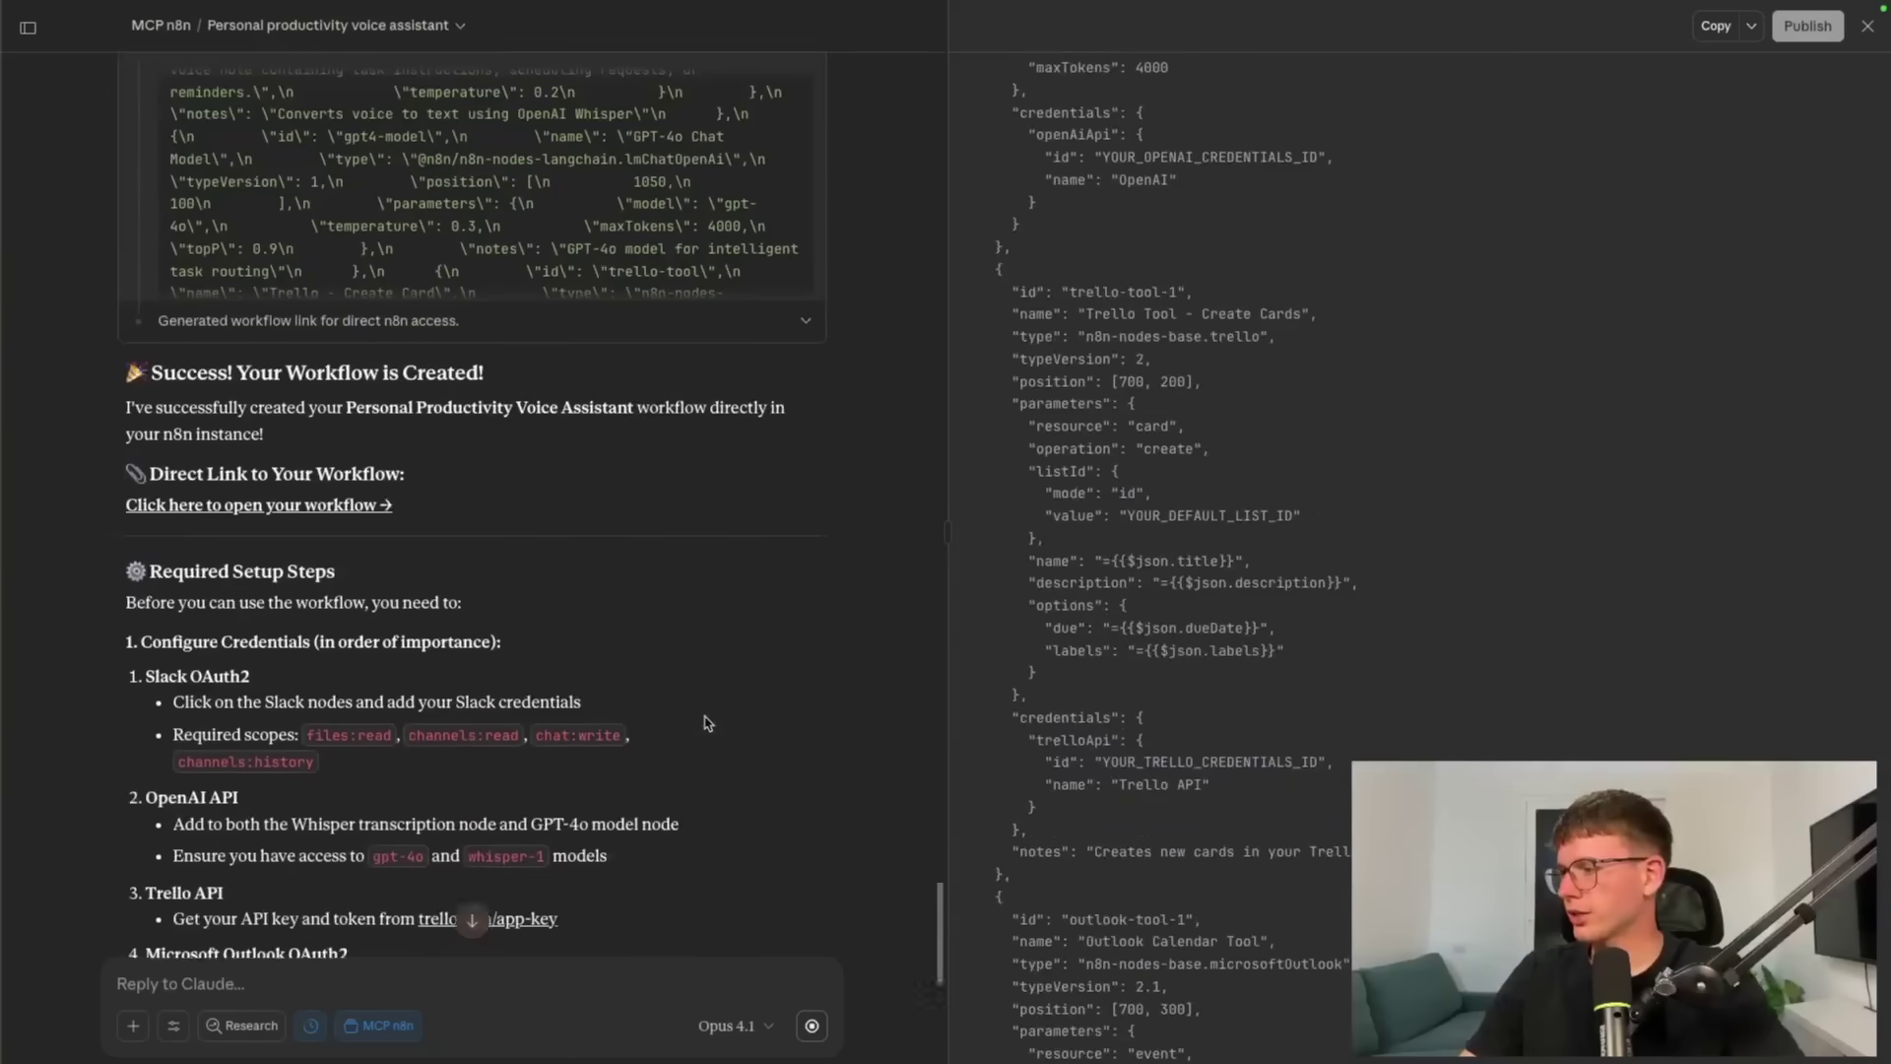
Review Claude's success message and follow its direct link to the new voice assistant workflow
scroll(704, 724, "down", 2)
scroll(705, 724, "up", 5)
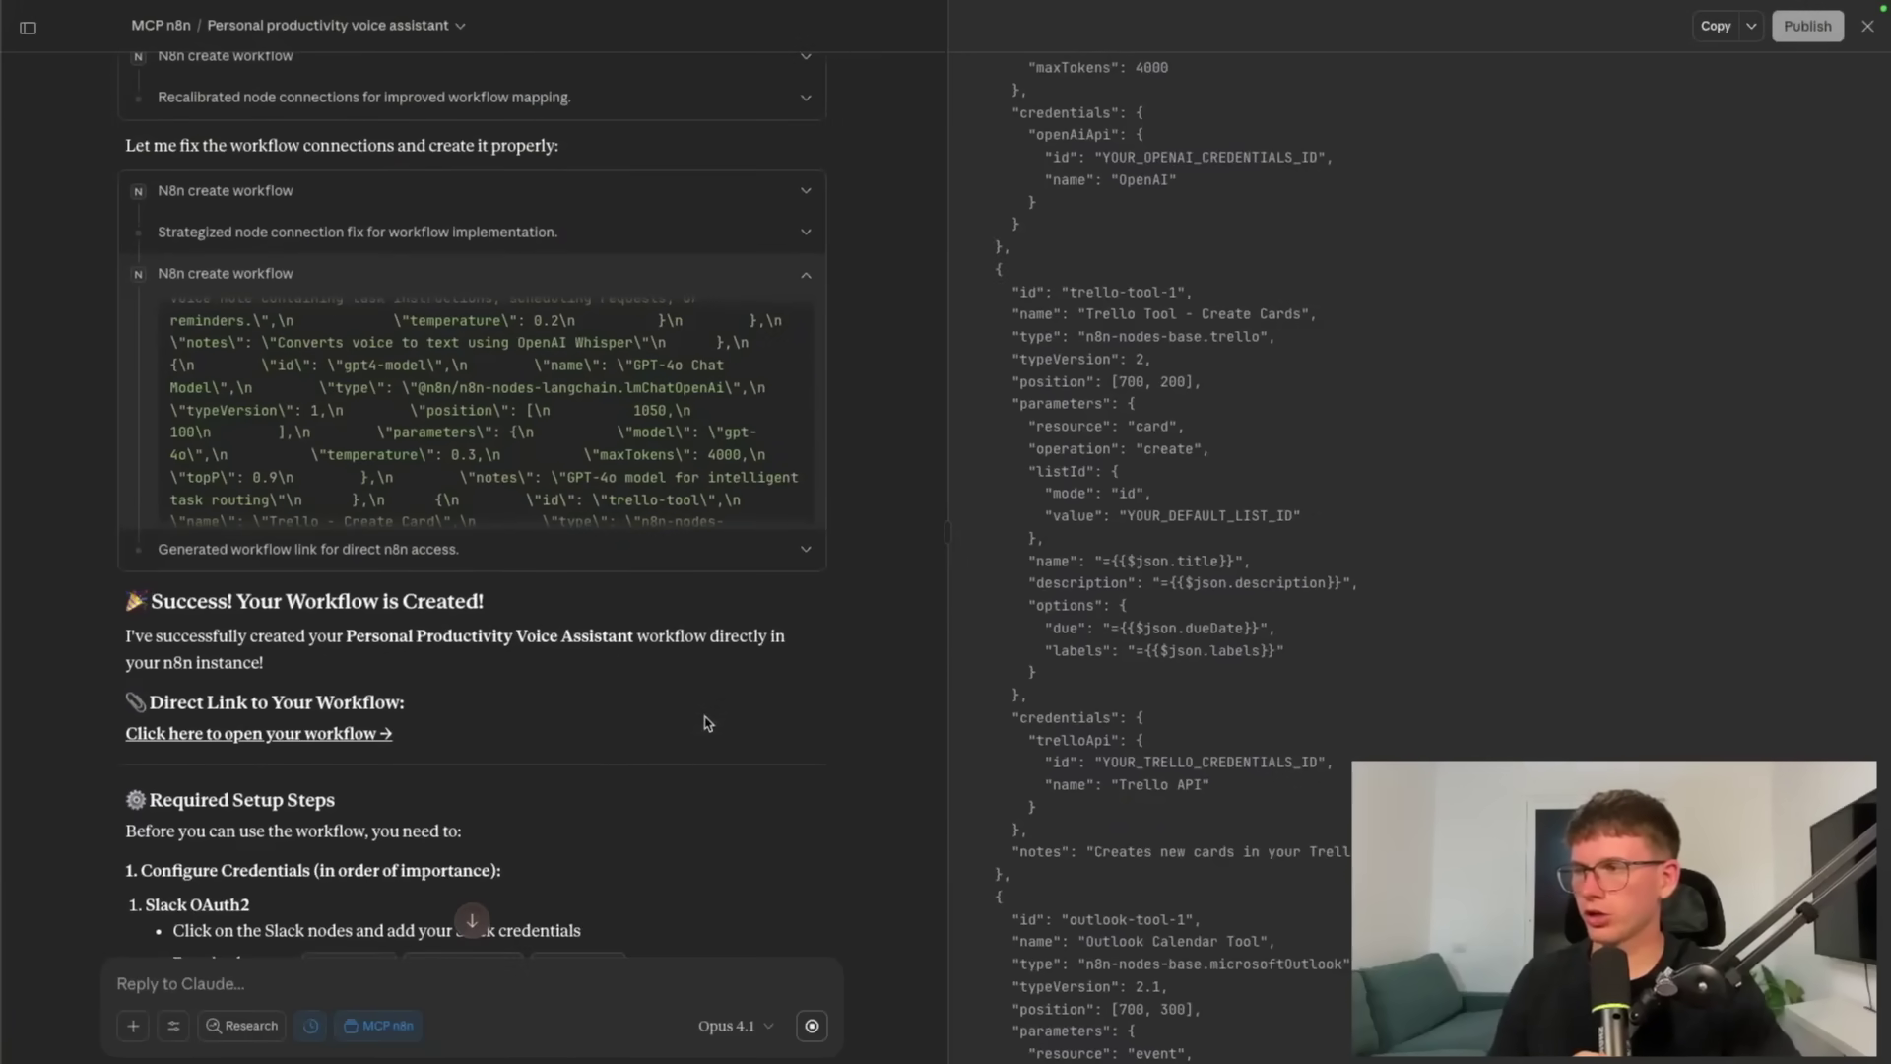
scroll(1292, 655, "up", 20)
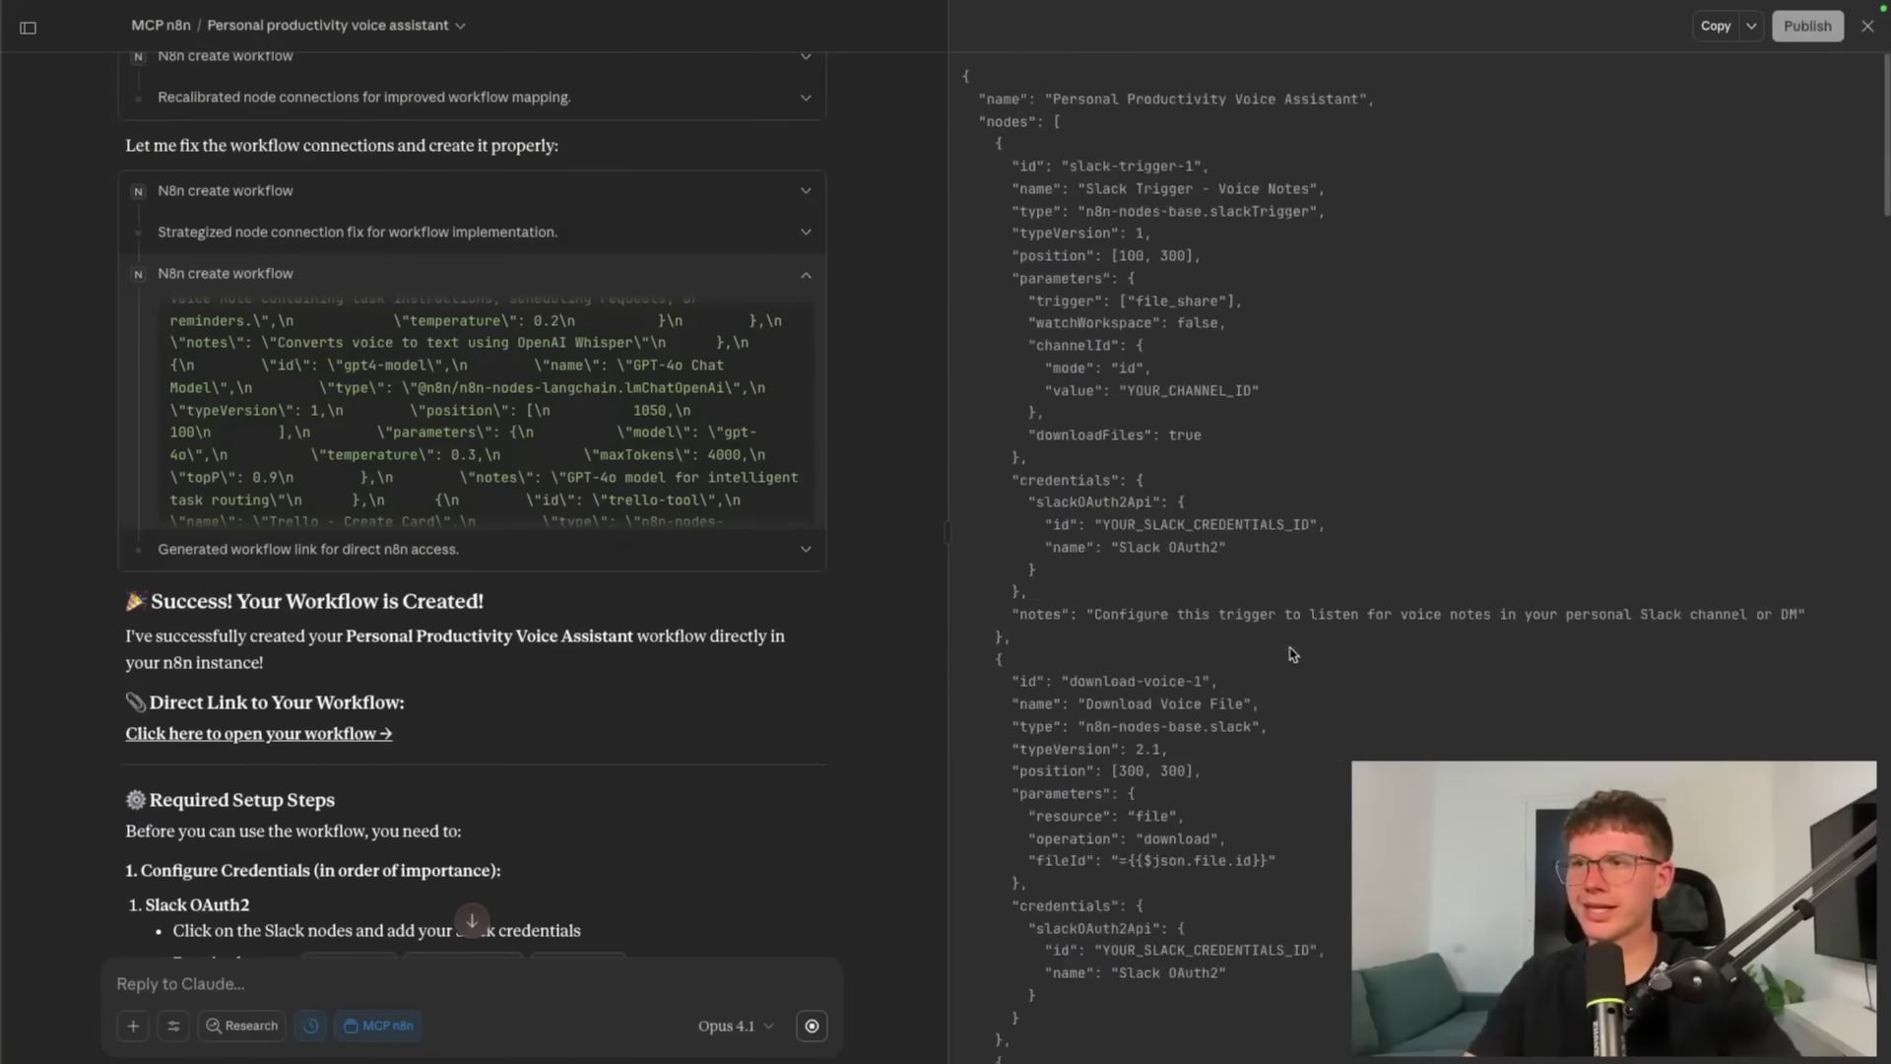
scroll(1292, 655, "down", 20)
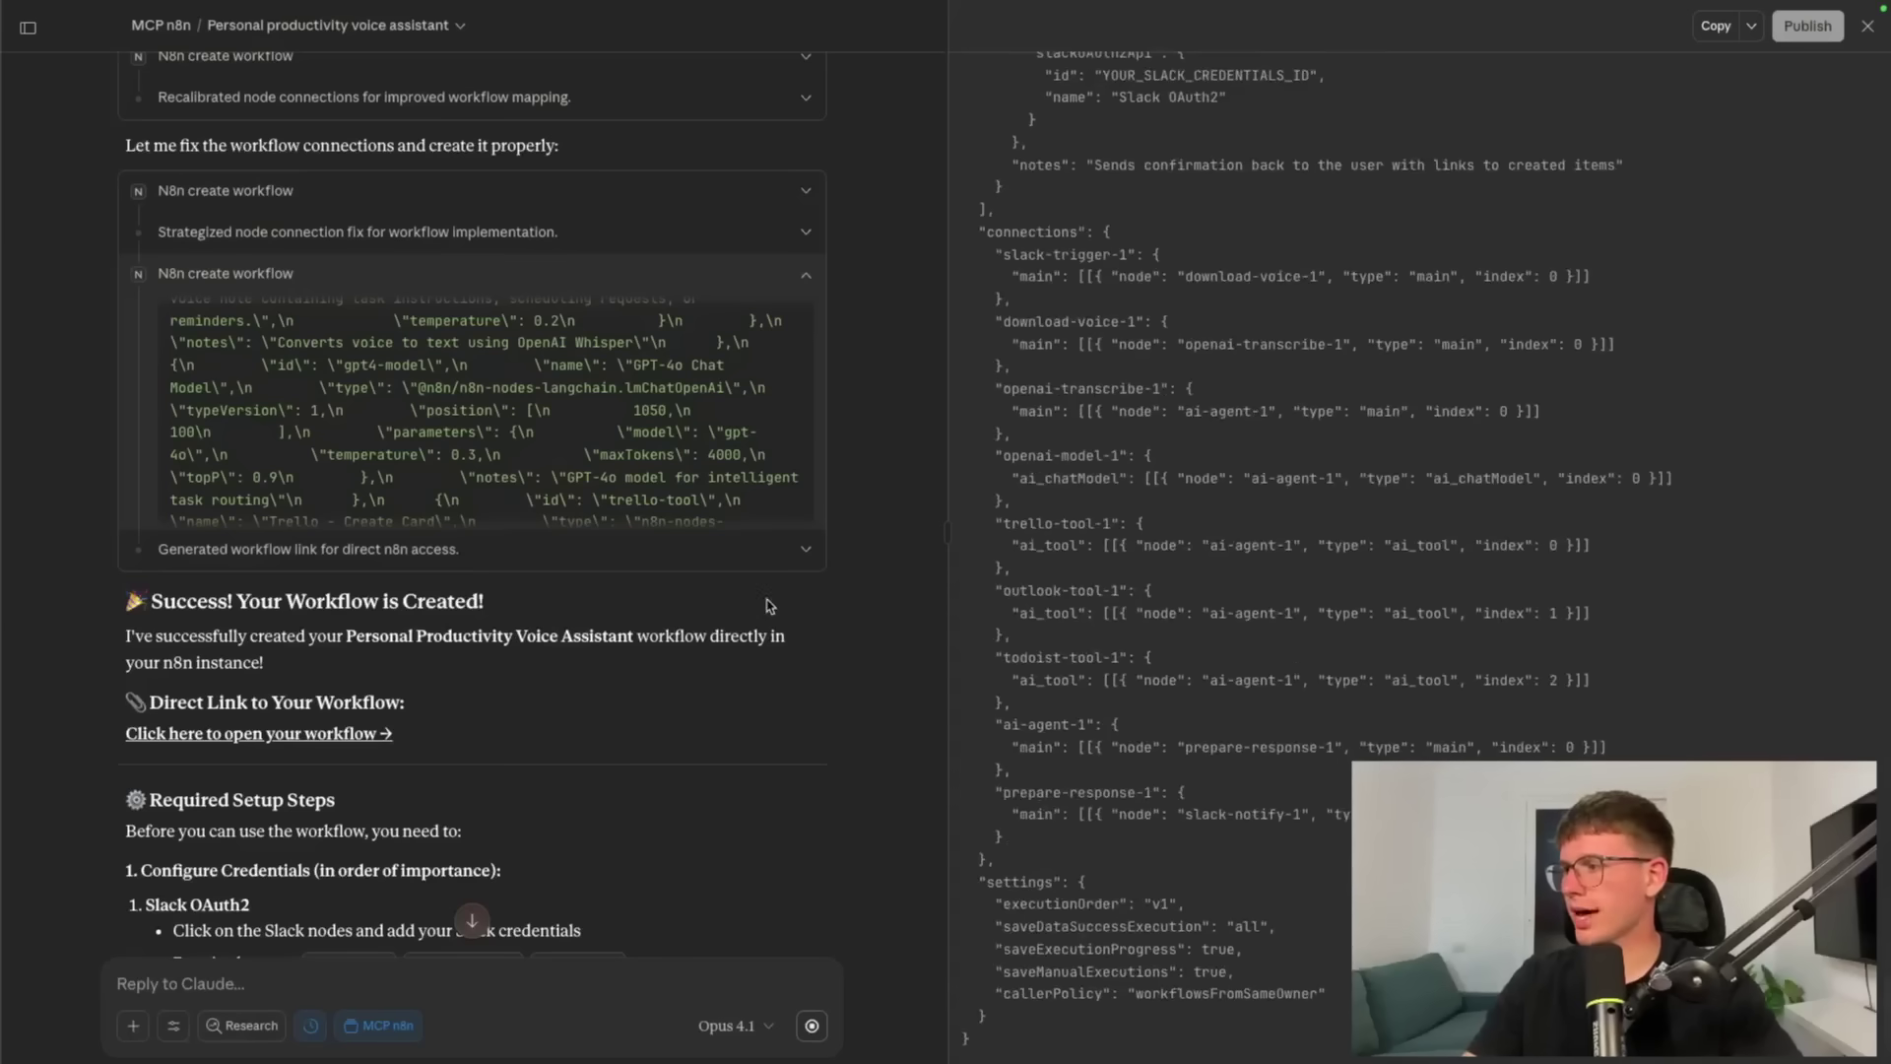
scroll(325, 679, "down", 1)
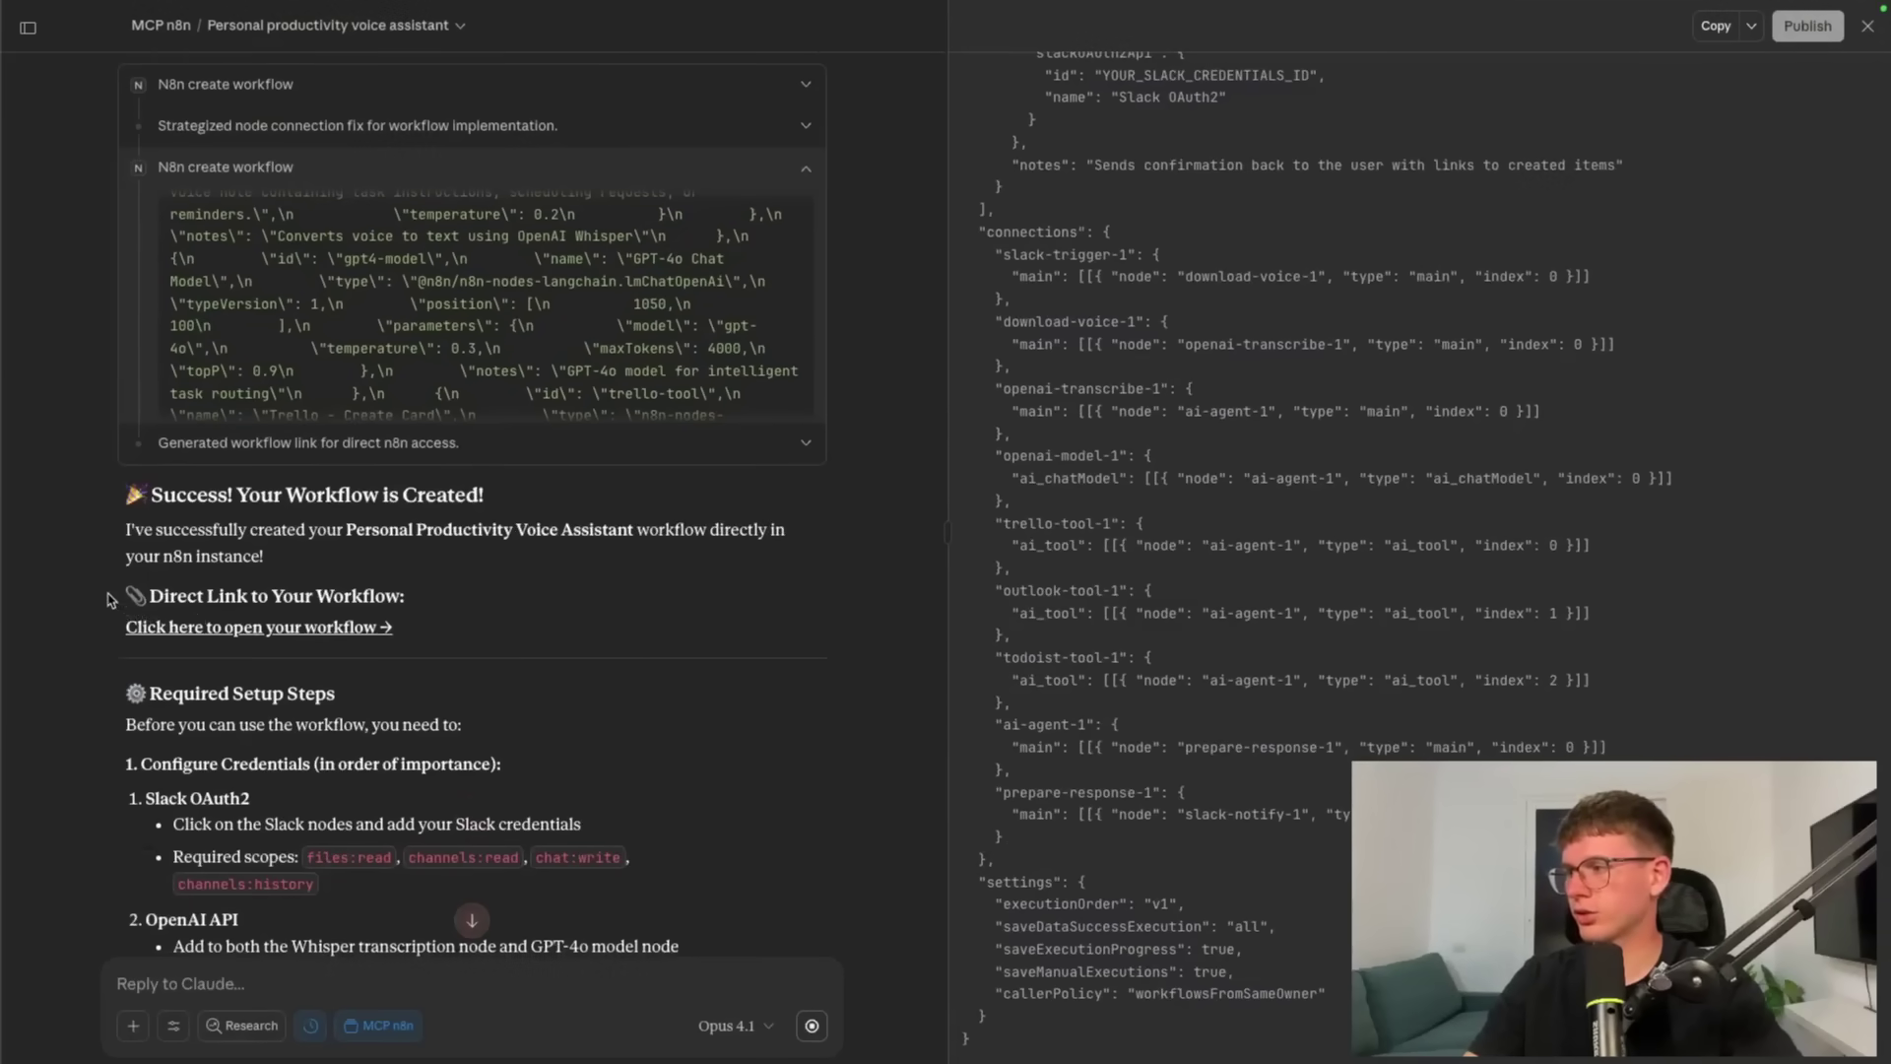
left_click_drag(126, 492, 403, 592)
left_click(309, 633)
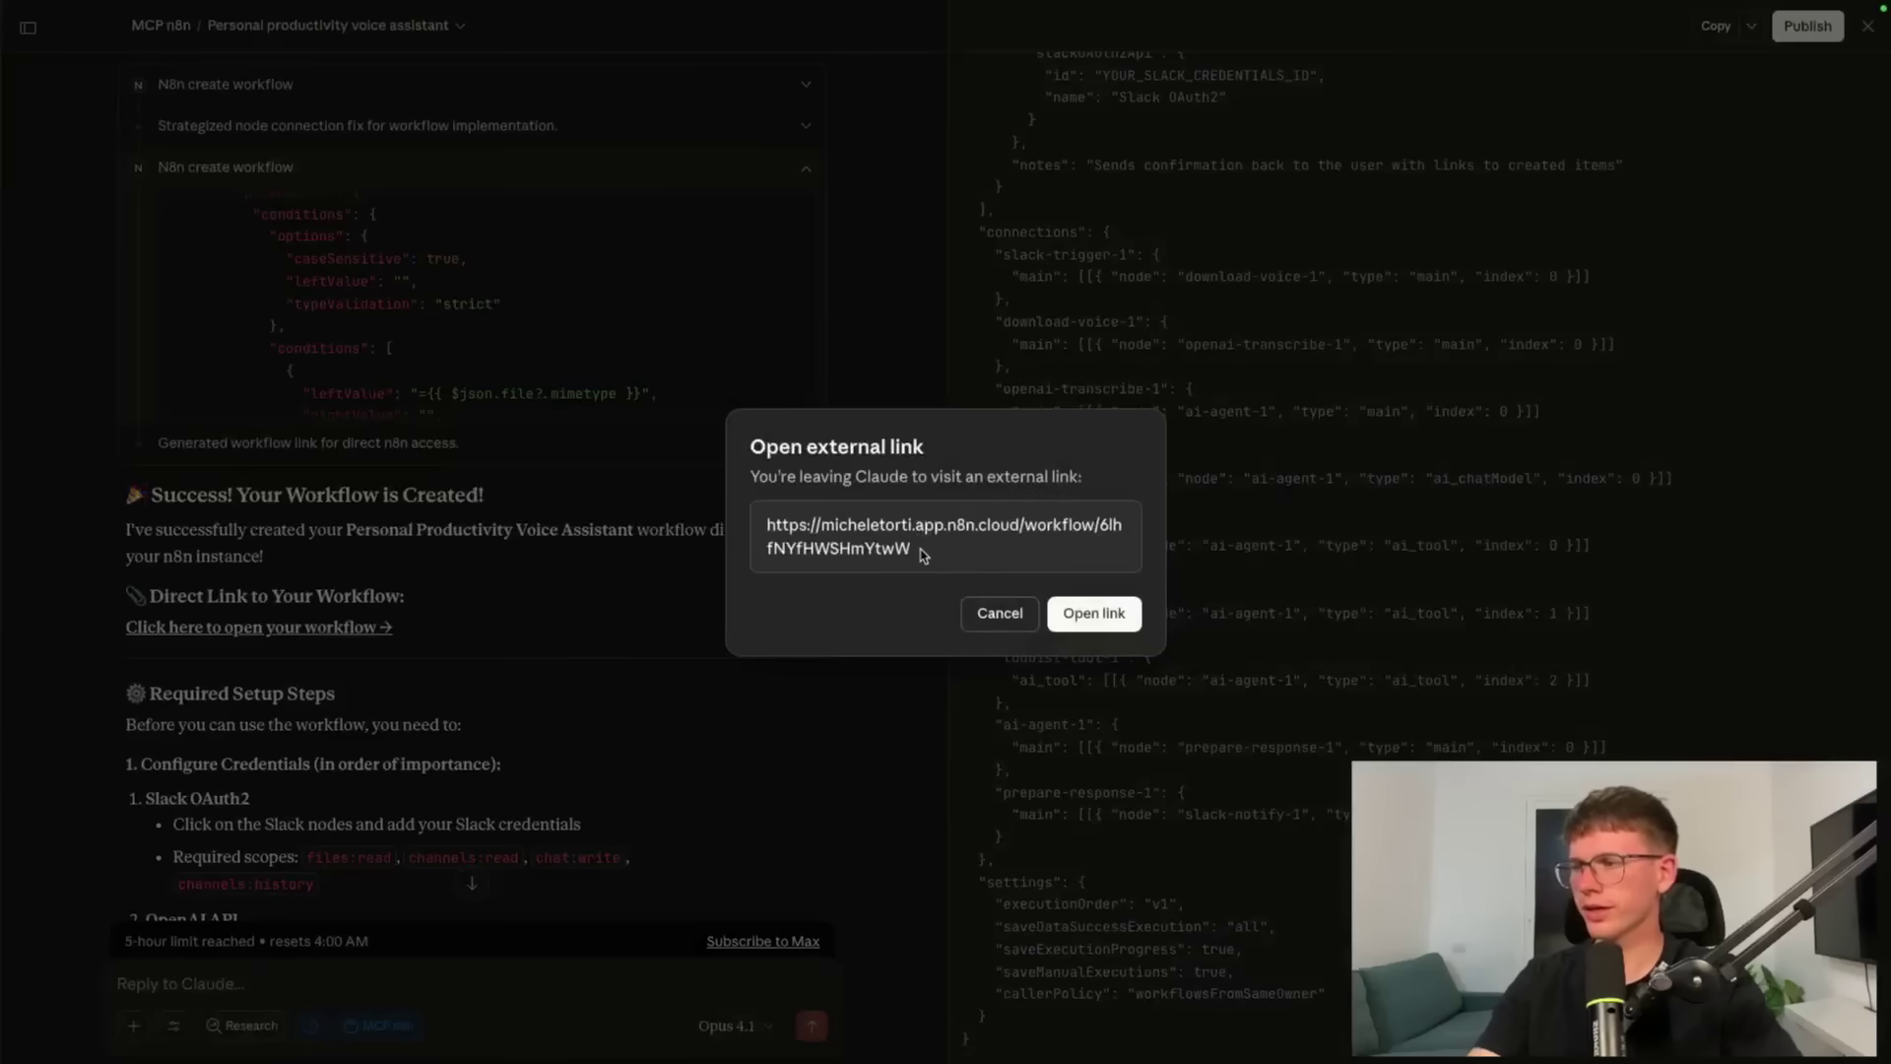
left_click_drag(921, 550, 759, 525)
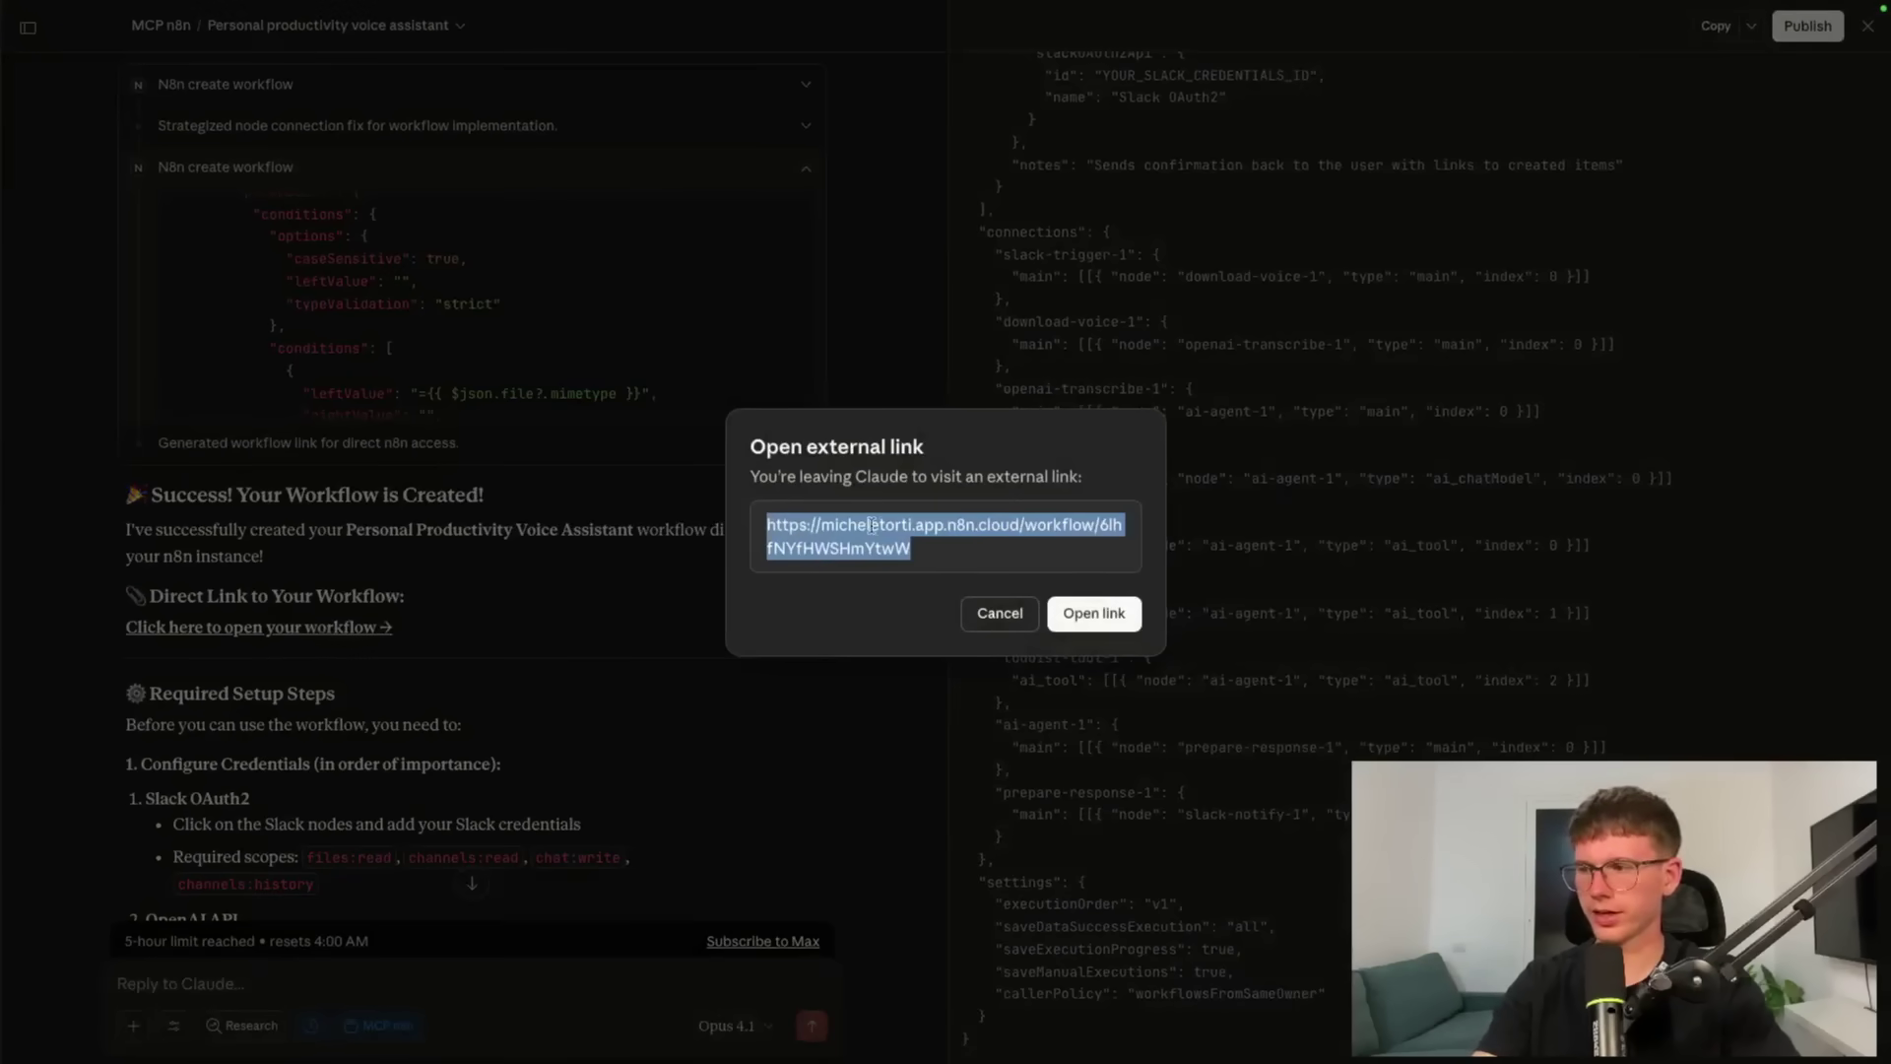
Open the workflow in n8n and reposition Handle Text Message and Merge Audio/Text nodes
left_click(1093, 613)
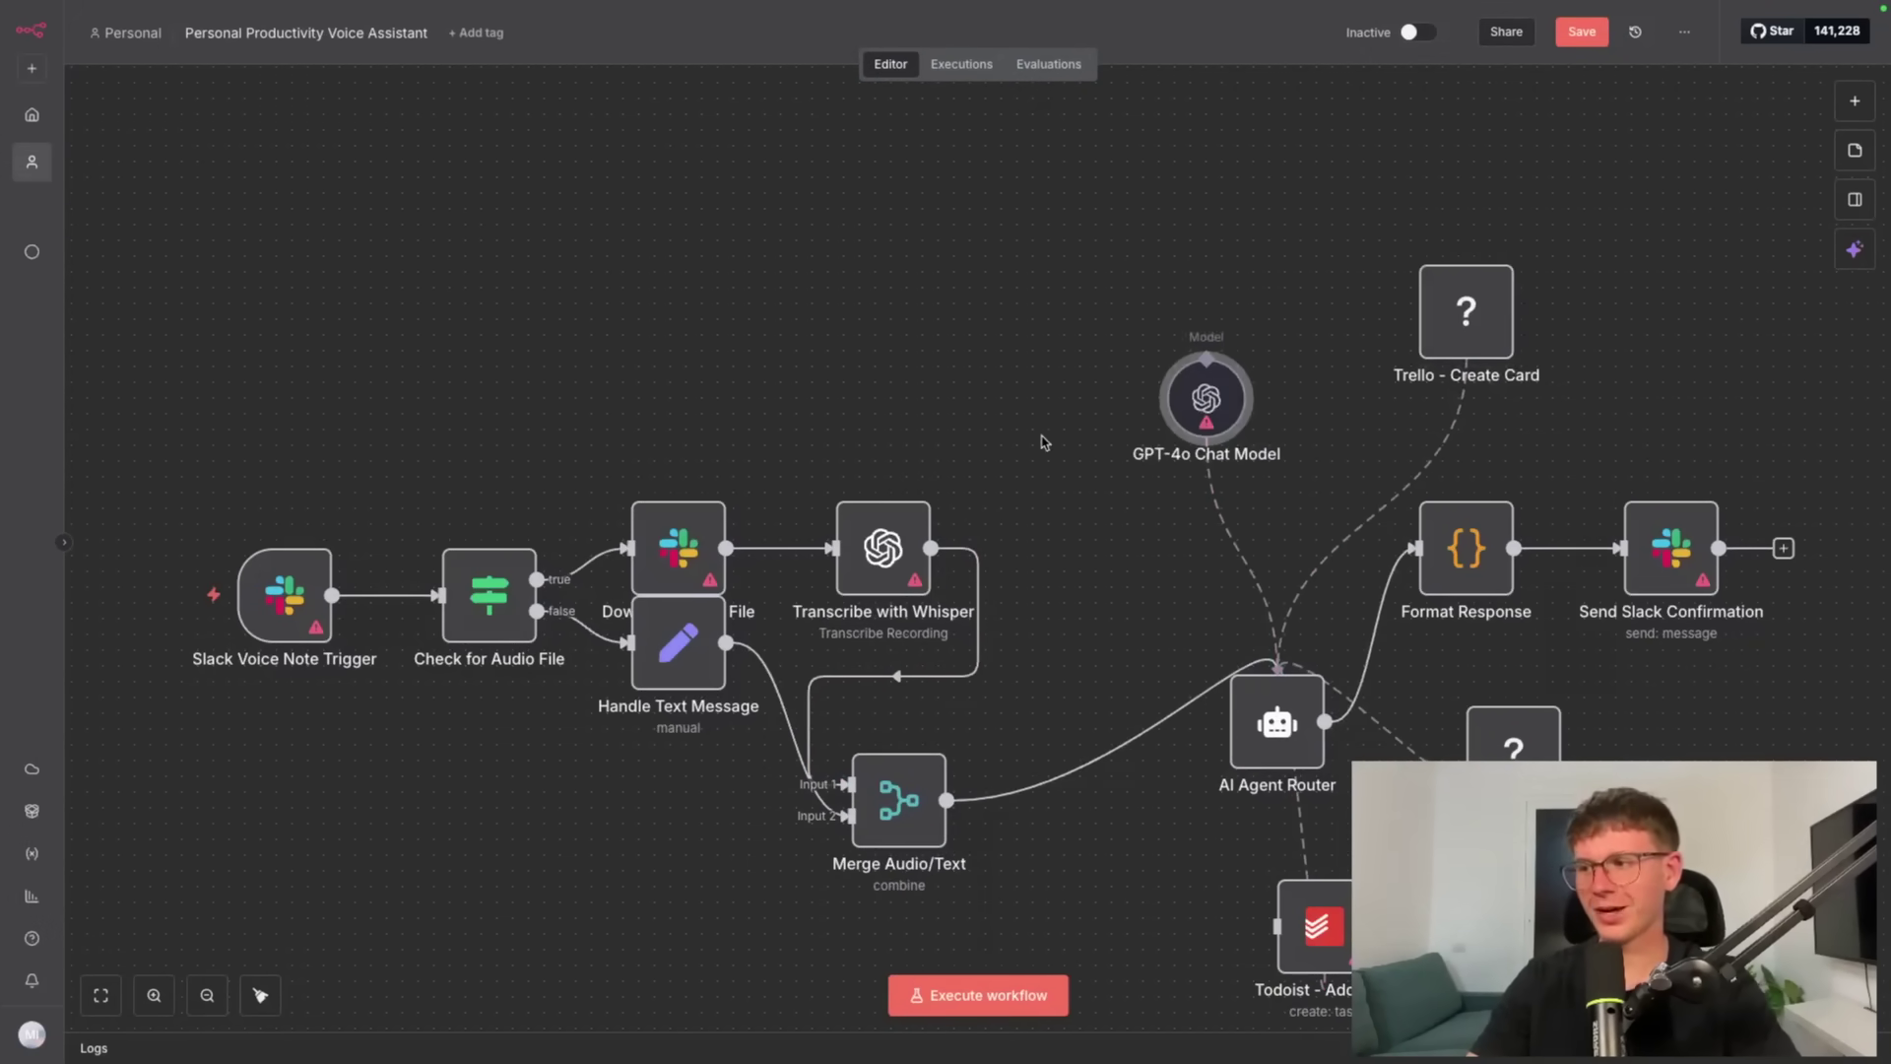
left_click_drag(679, 657, 678, 705)
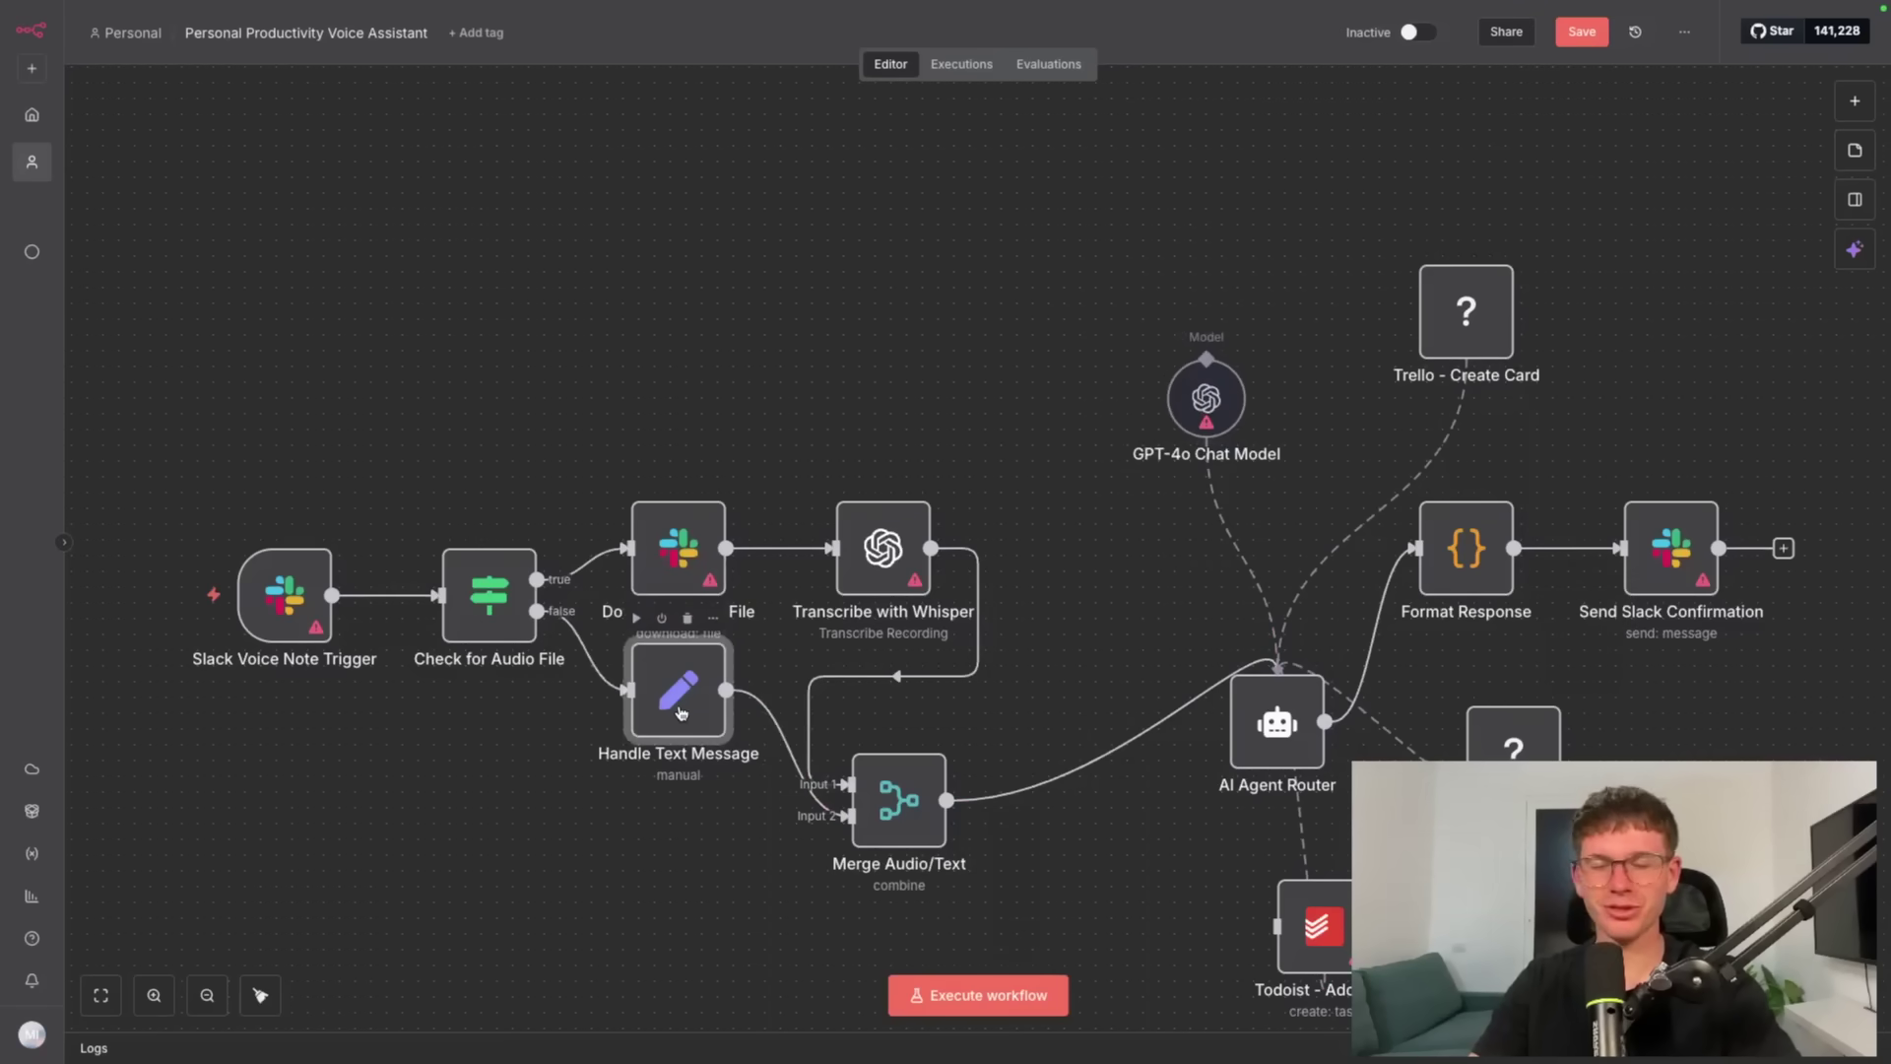
left_click_drag(899, 763, 1071, 606)
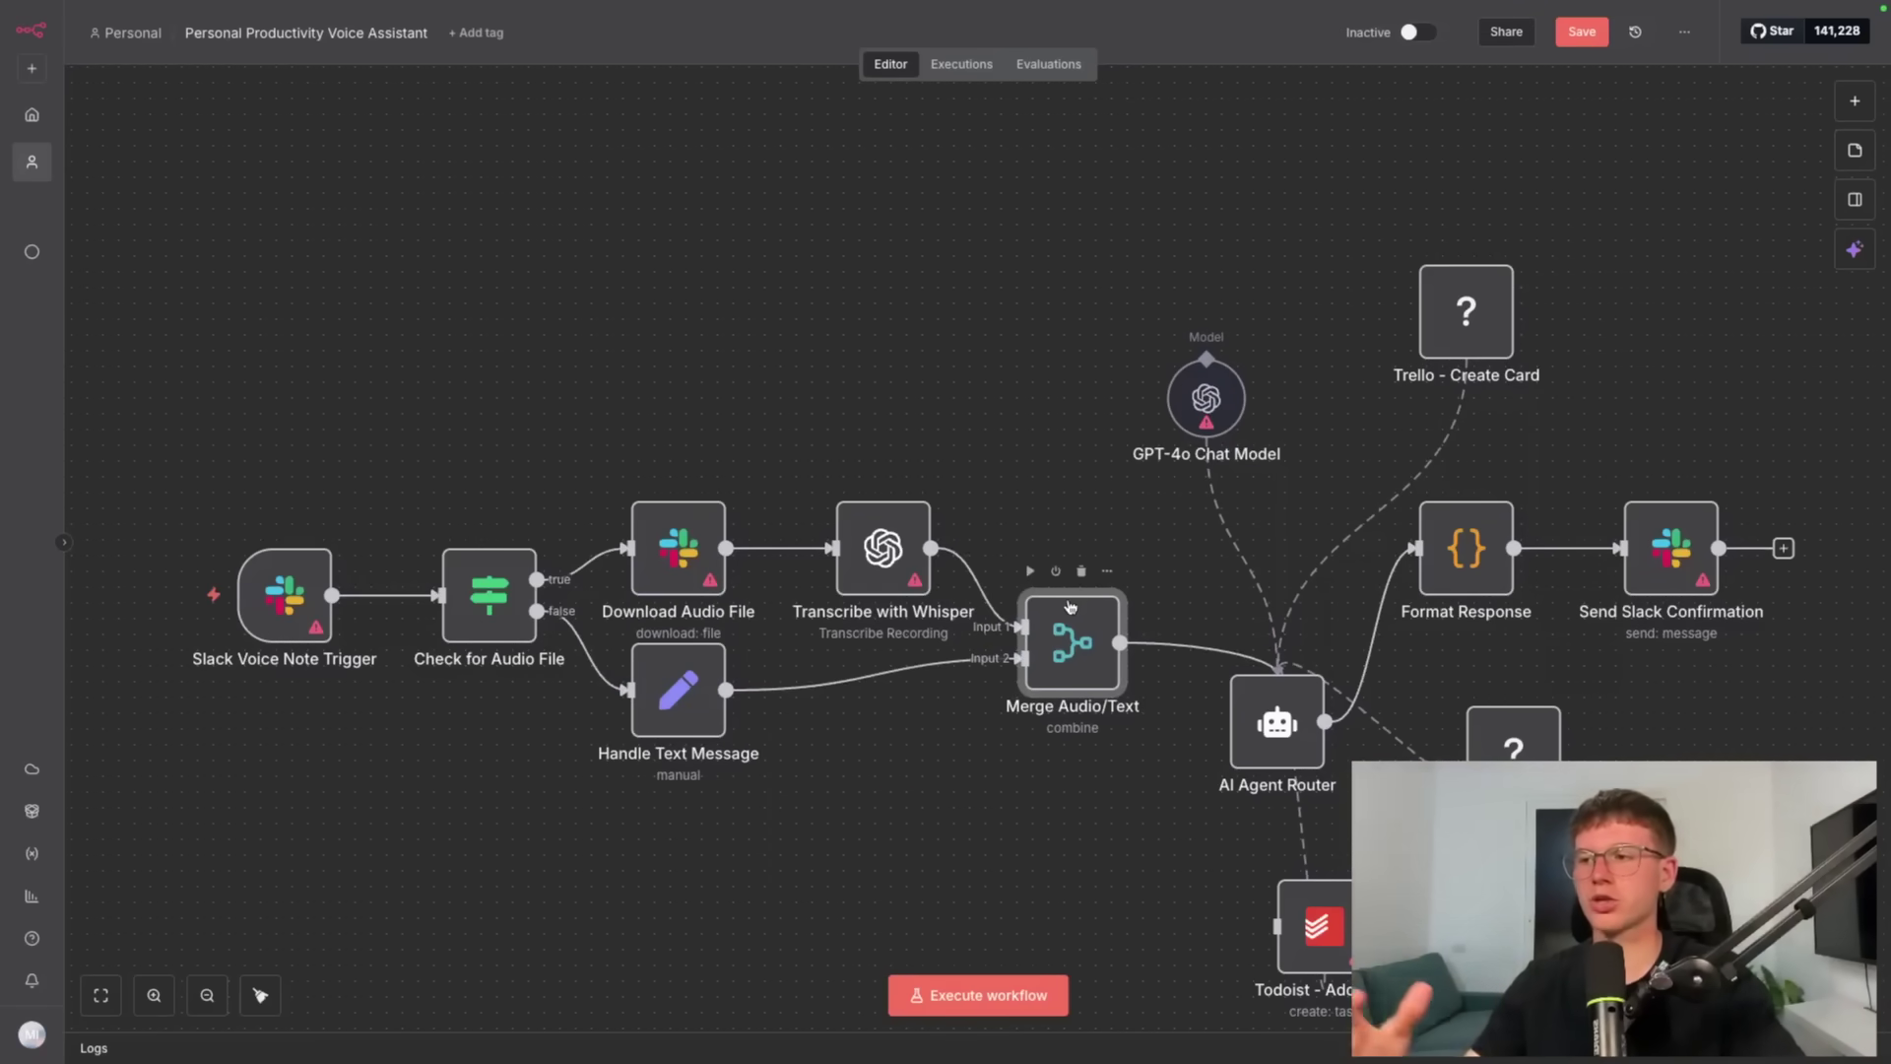
scroll(1049, 438, "right", 4)
scroll(1049, 438, "down", 1)
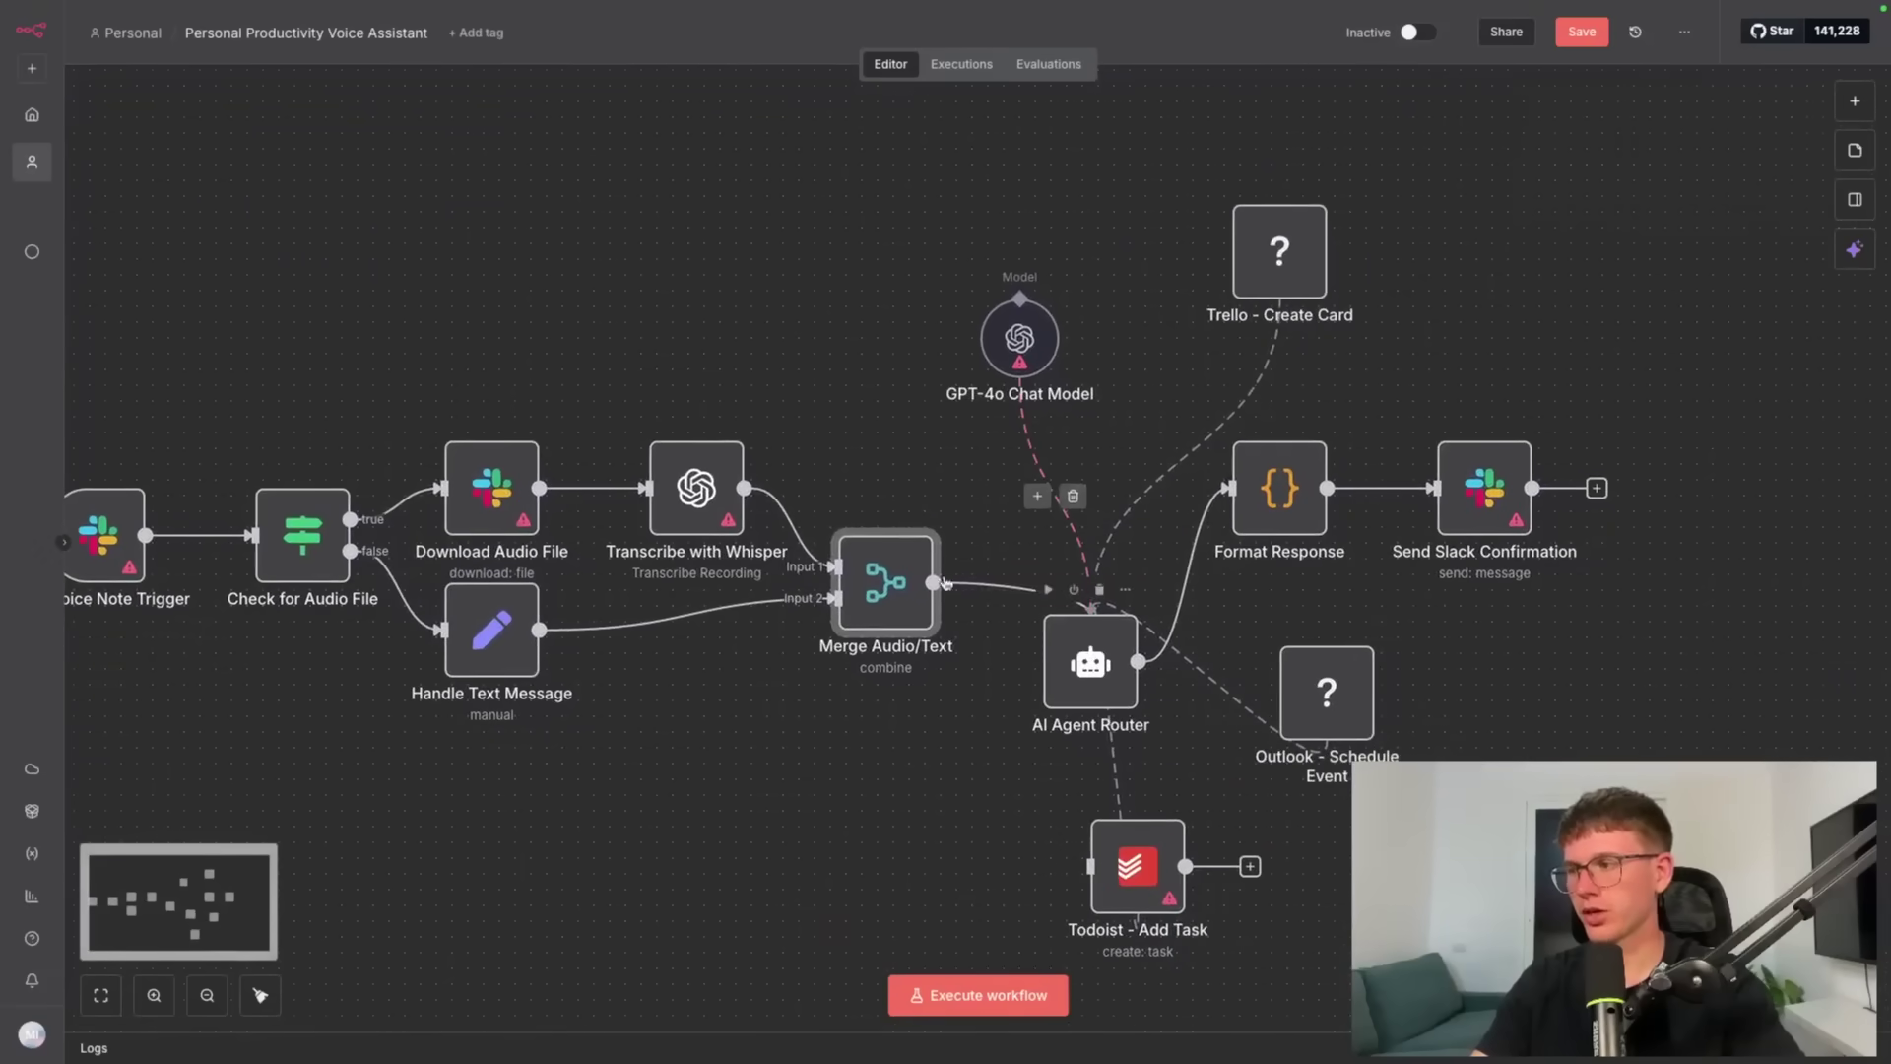
scroll(945, 583, "left", 5)
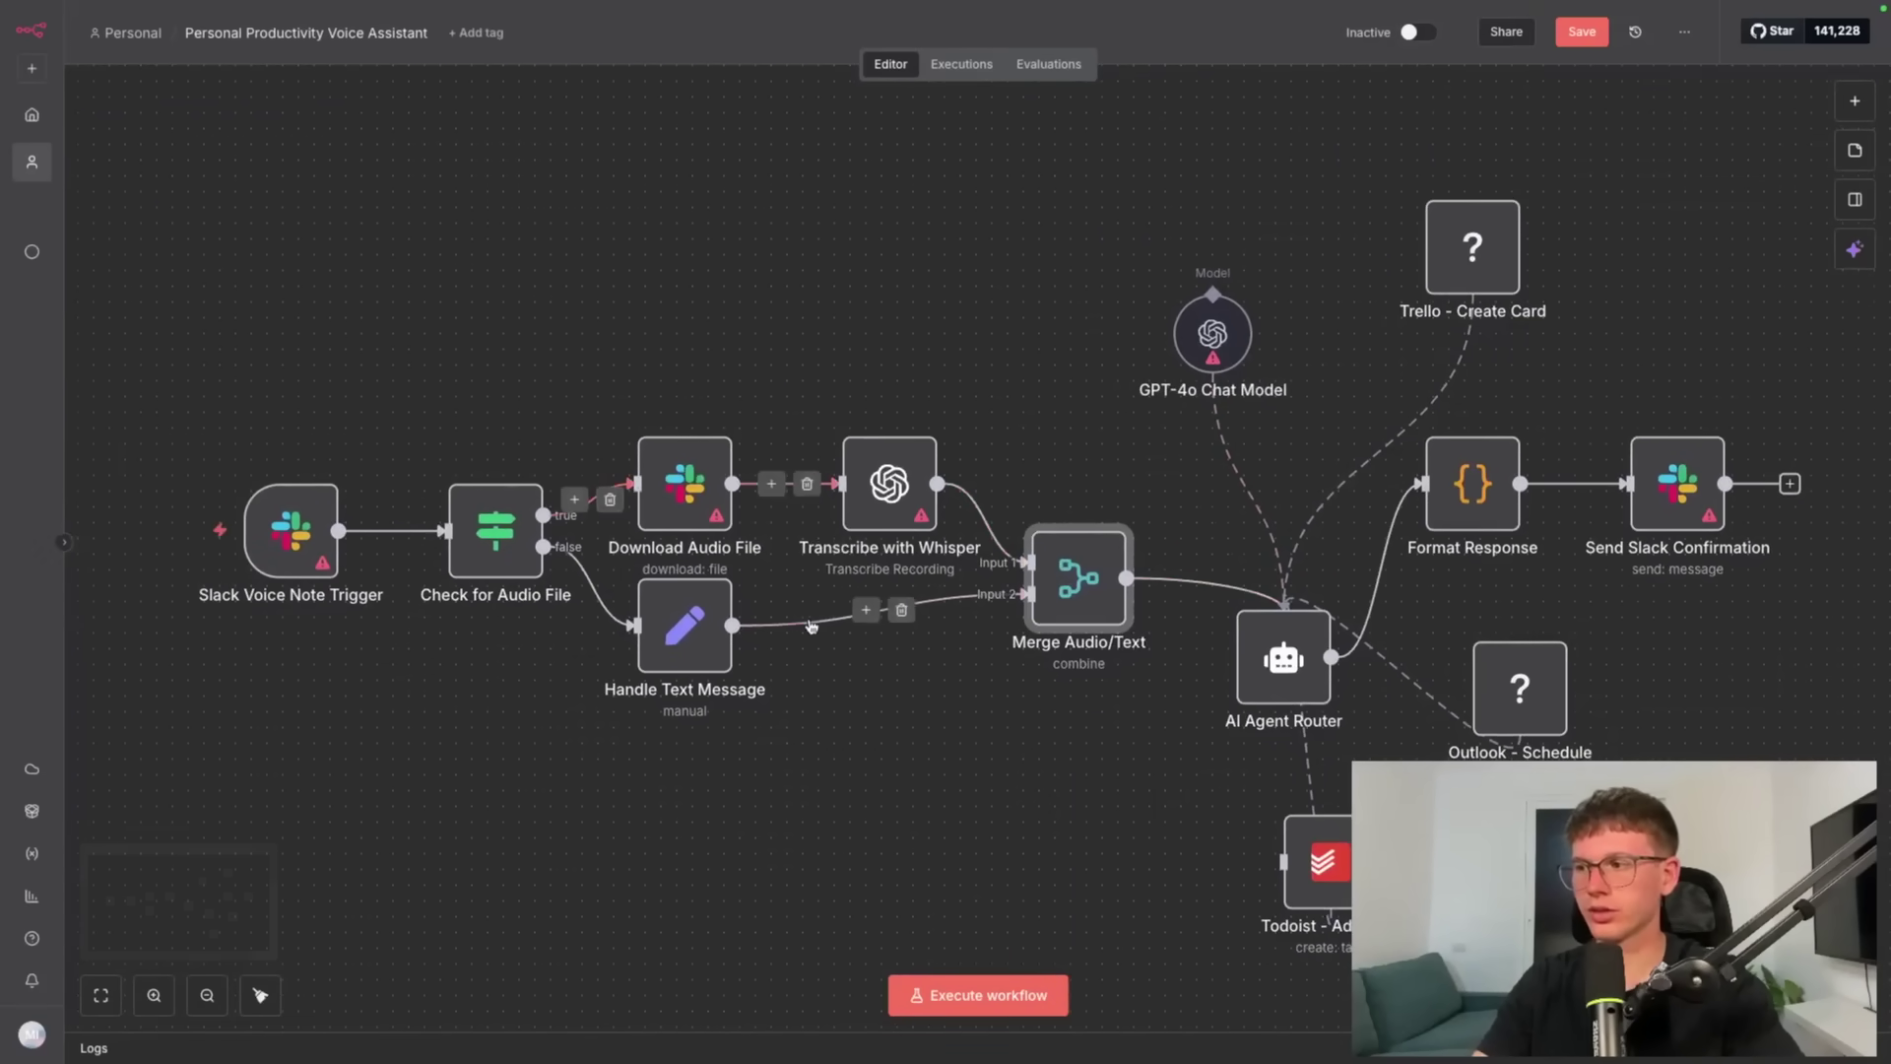
left_click_drag(689, 631, 784, 630)
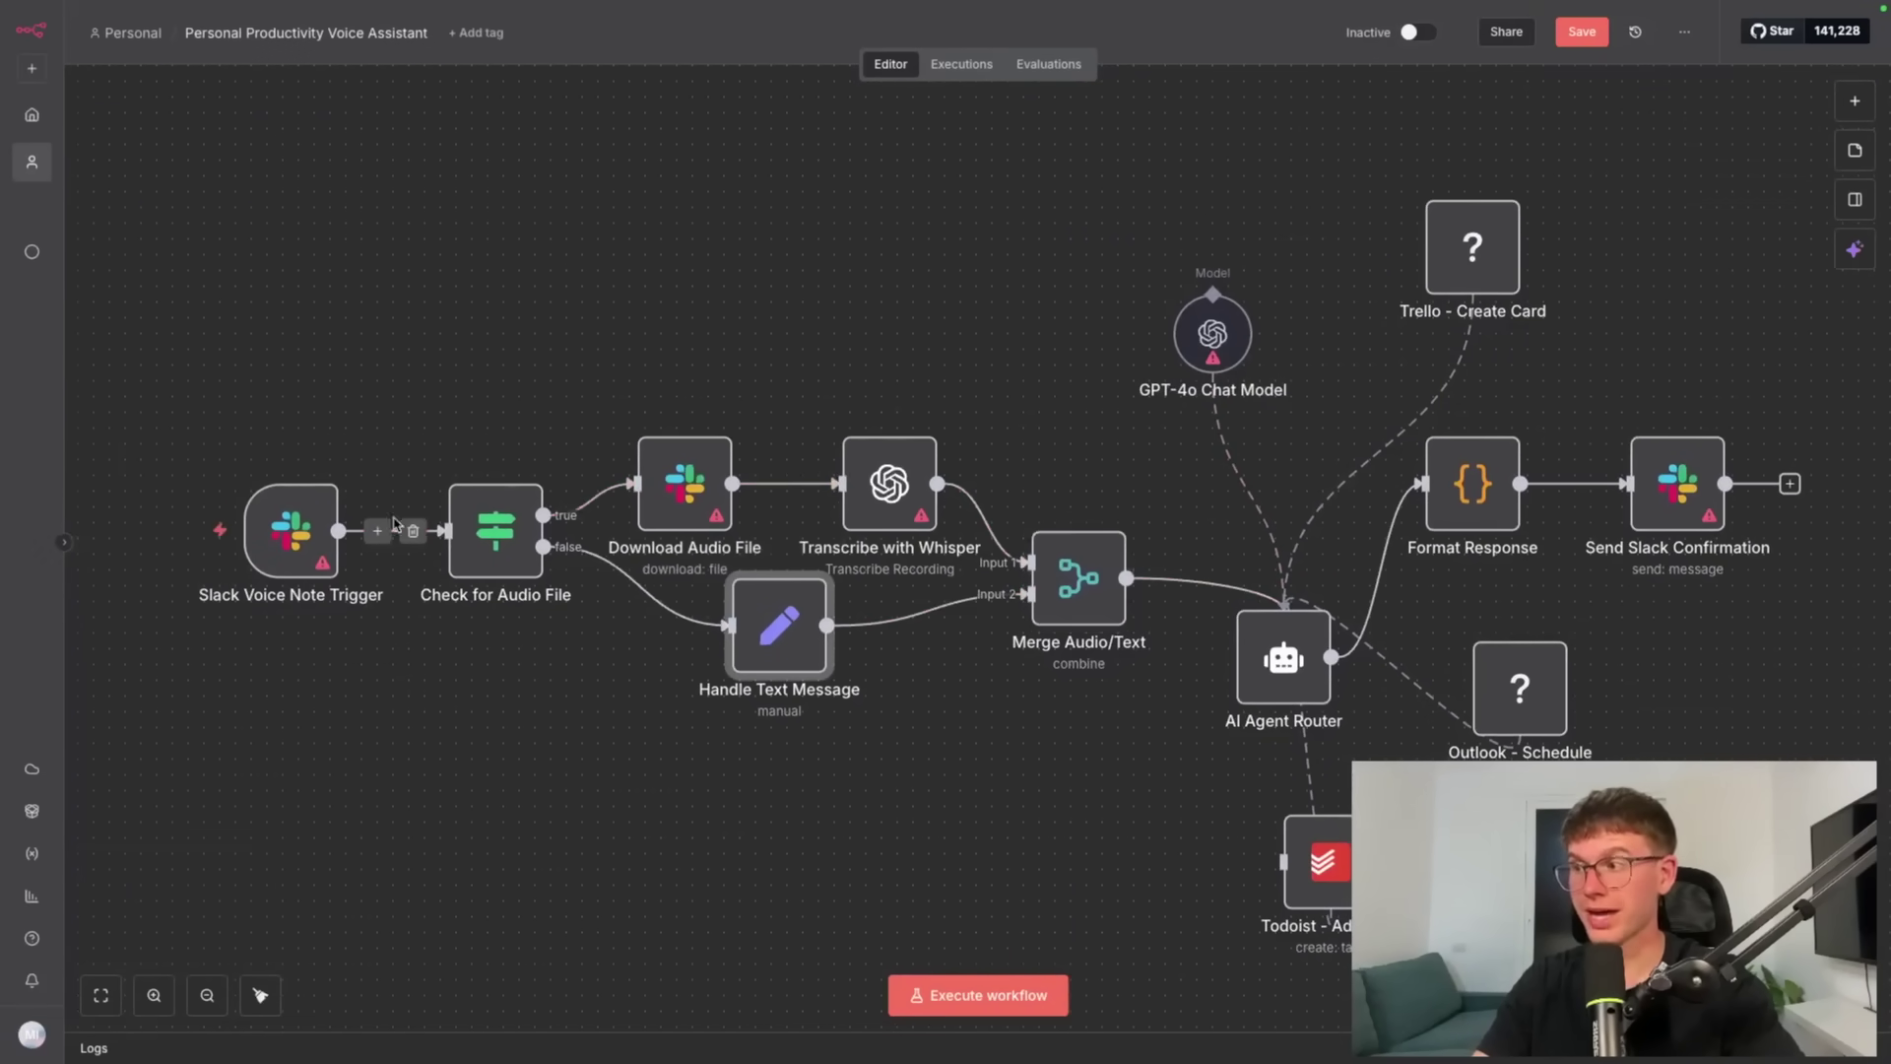
scroll(997, 498, "right", 5)
Line up Todoist, Outlook, Trello and GPT-4o nodes under AI Agent Router, then fit the view
left_click_drag(1054, 680, 1068, 588)
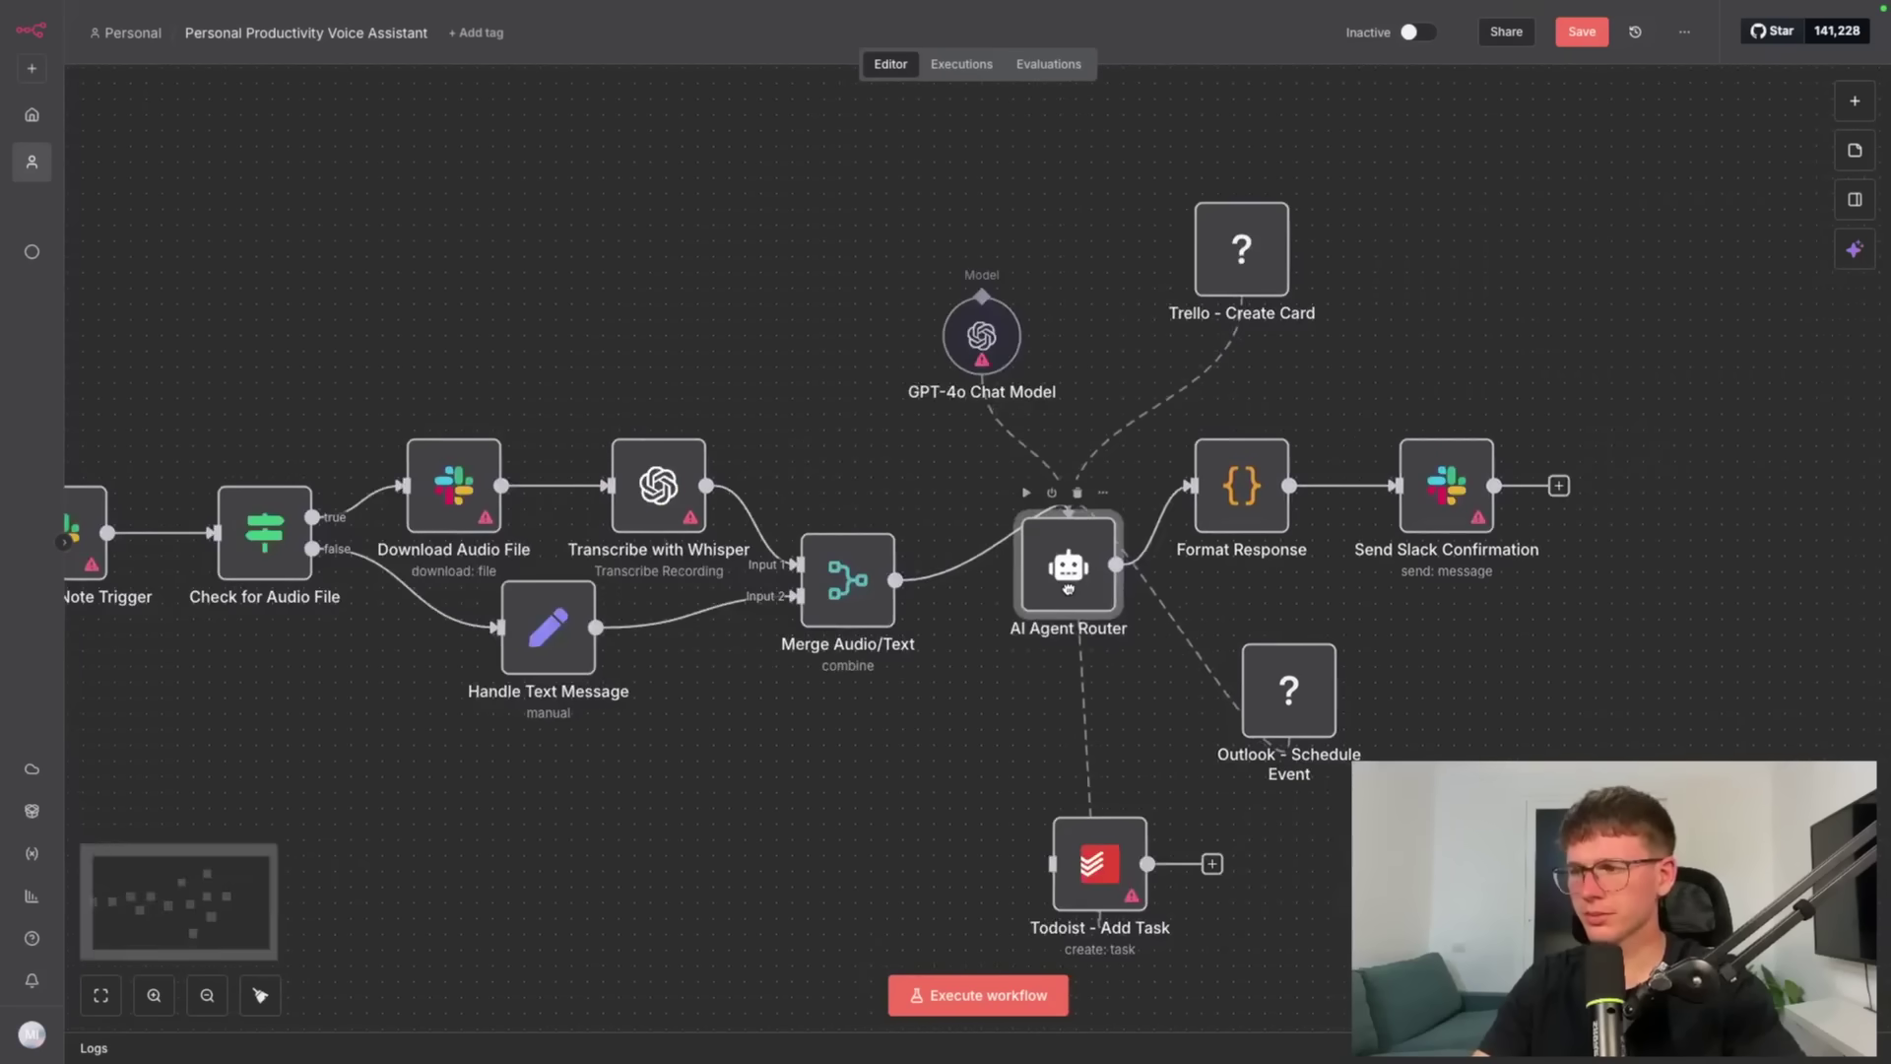
left_click_drag(1115, 864, 924, 800)
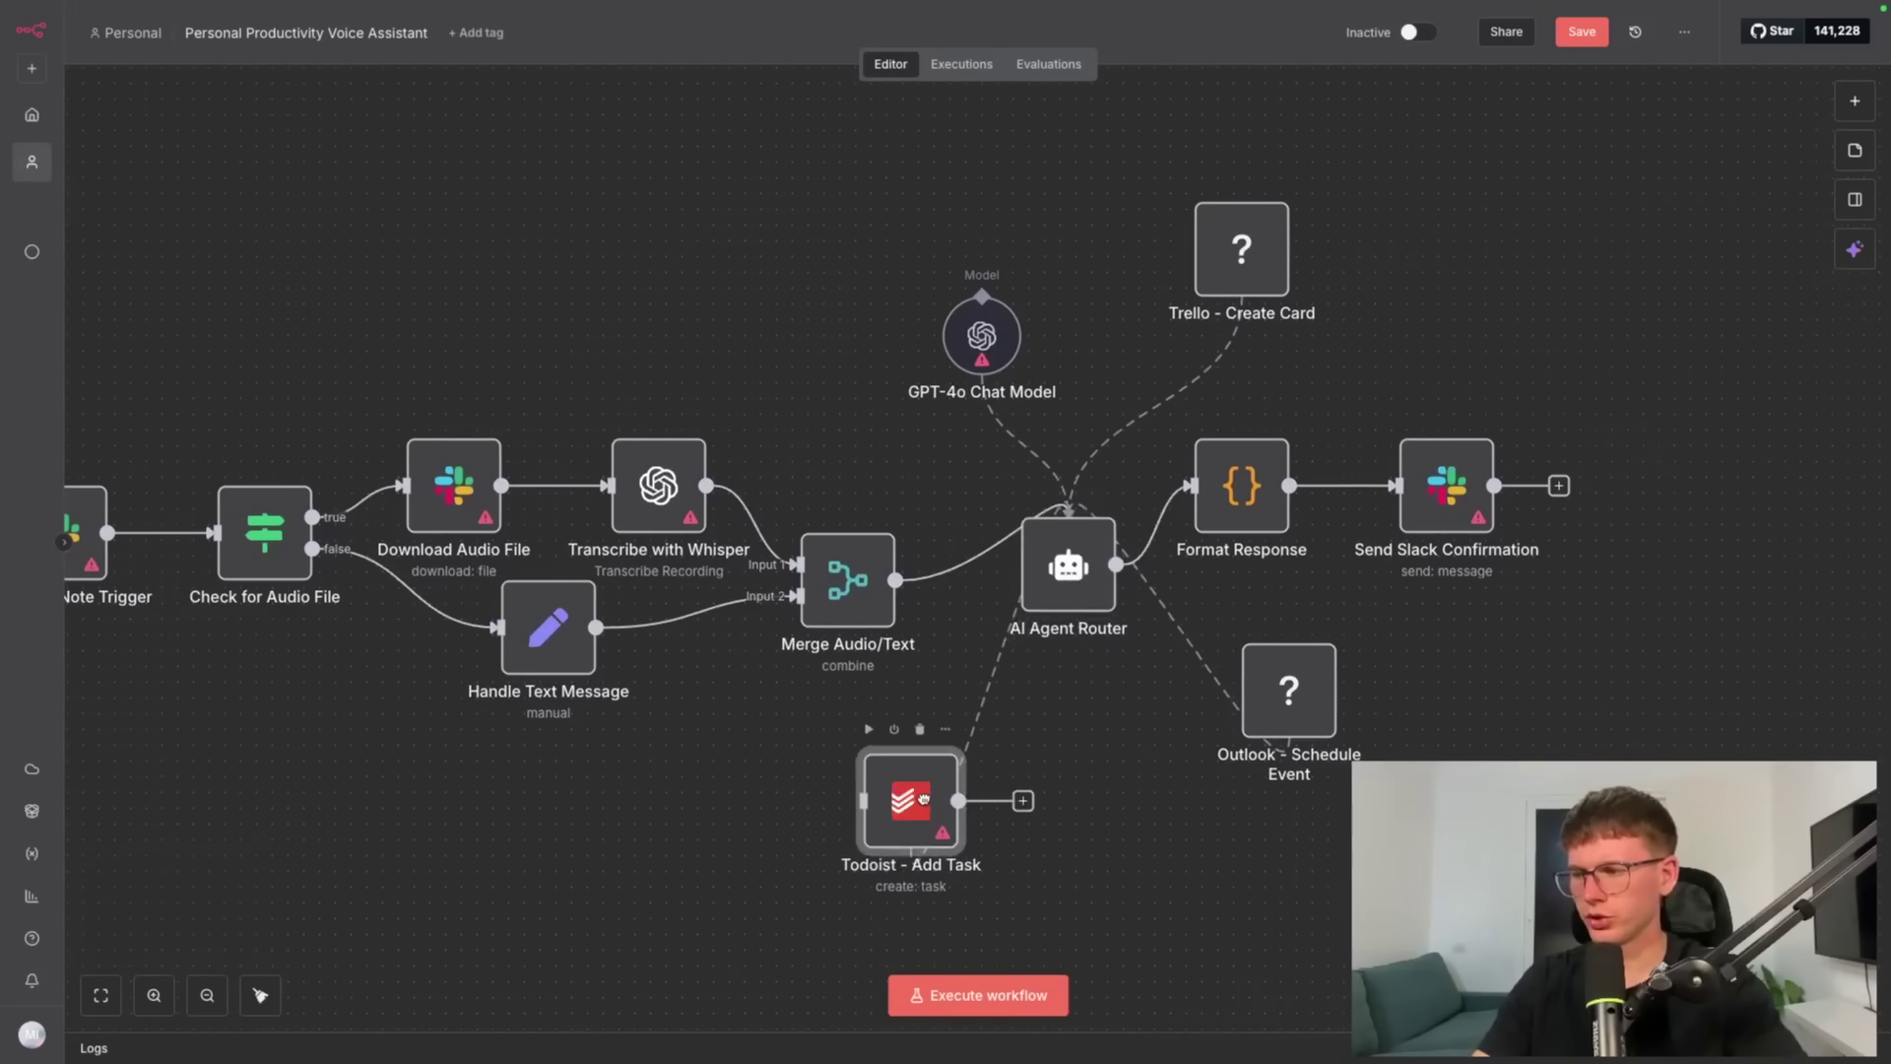
left_click_drag(1294, 690, 1247, 792)
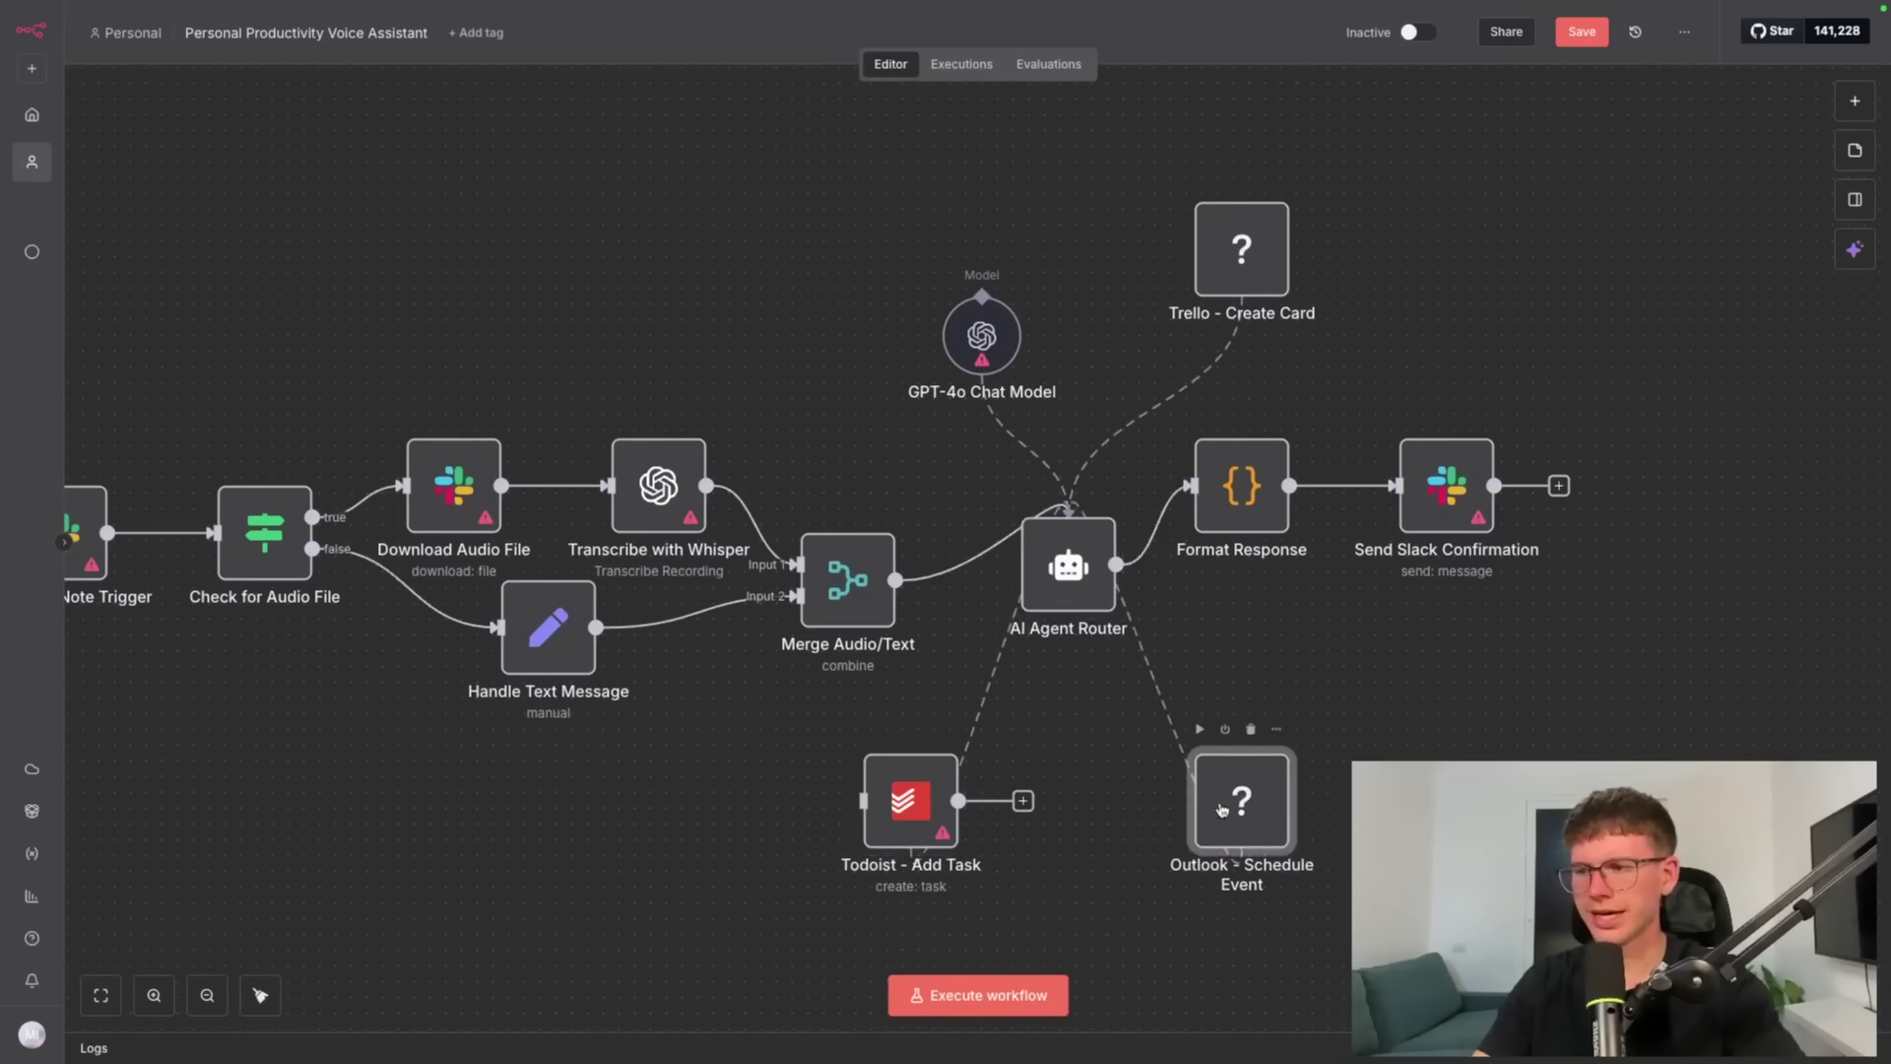
left_click_drag(1228, 264, 1421, 816)
left_click_drag(1264, 499, 1332, 551)
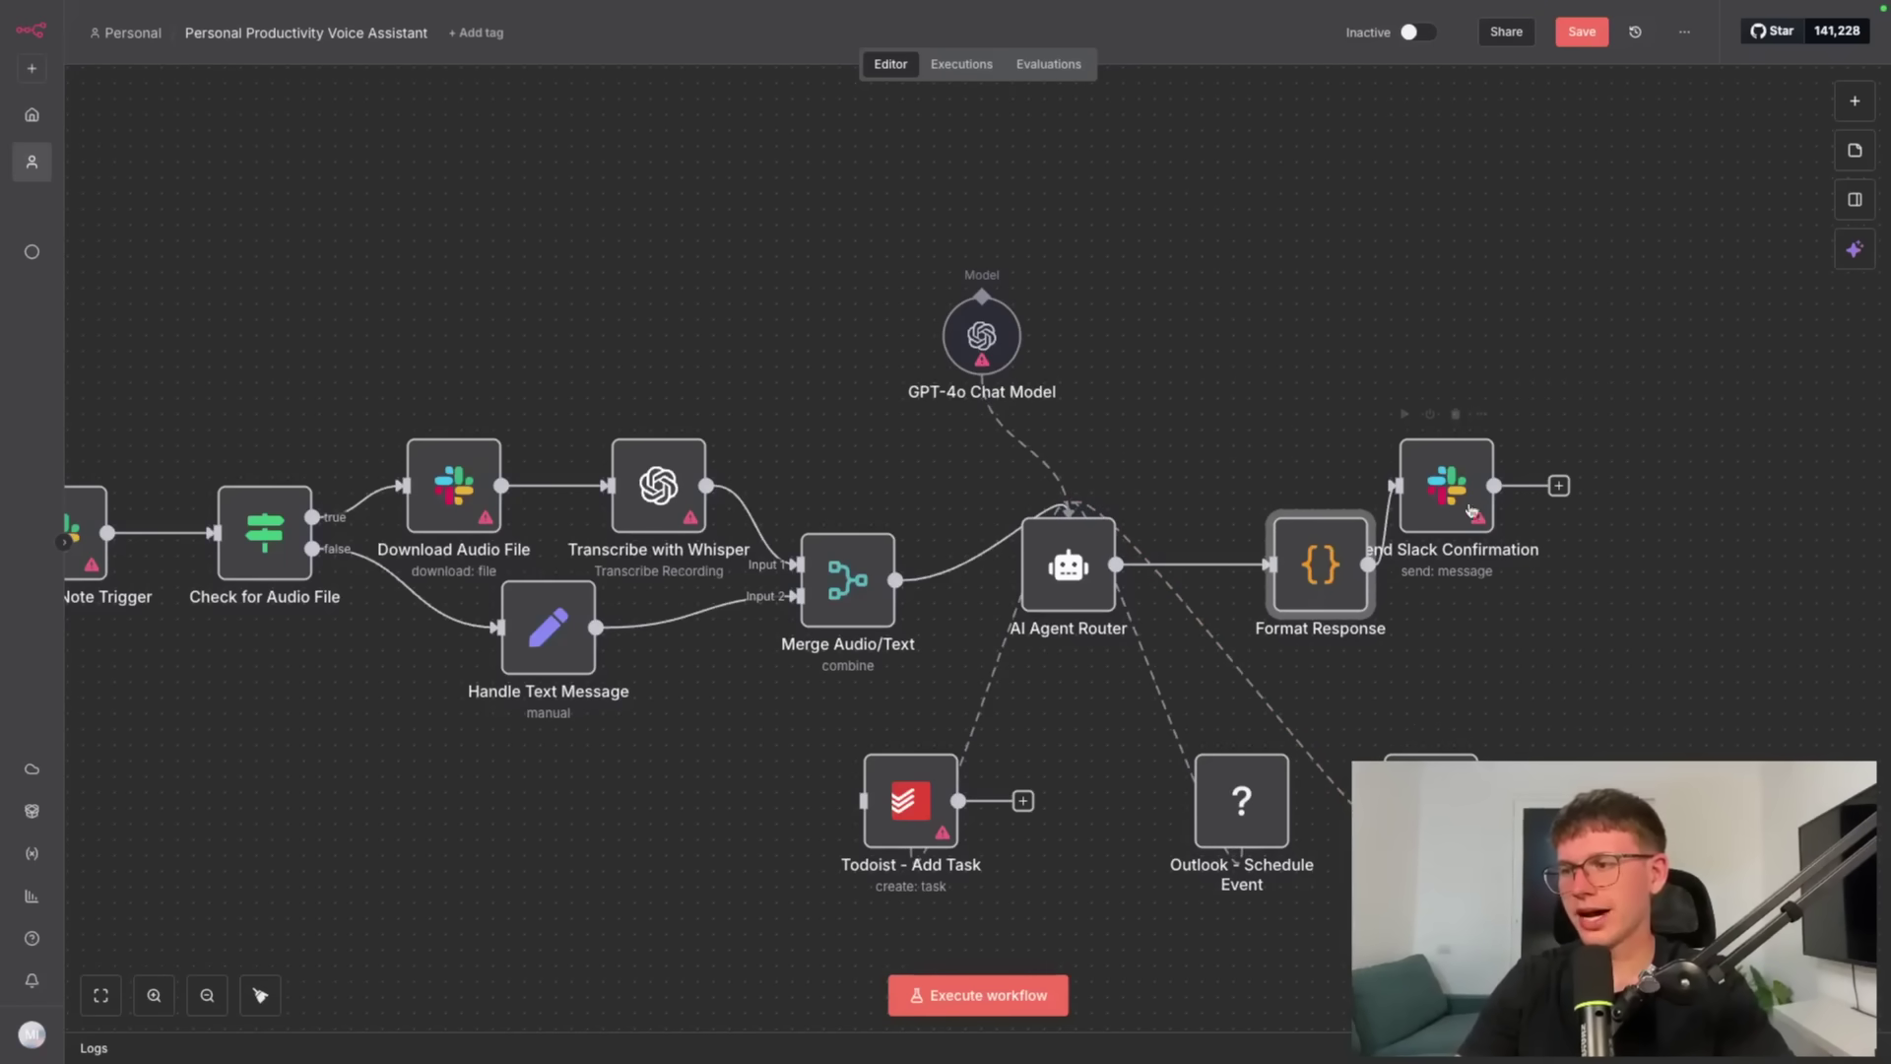
left_click_drag(1470, 509, 1596, 537)
left_click_drag(993, 328, 1120, 814)
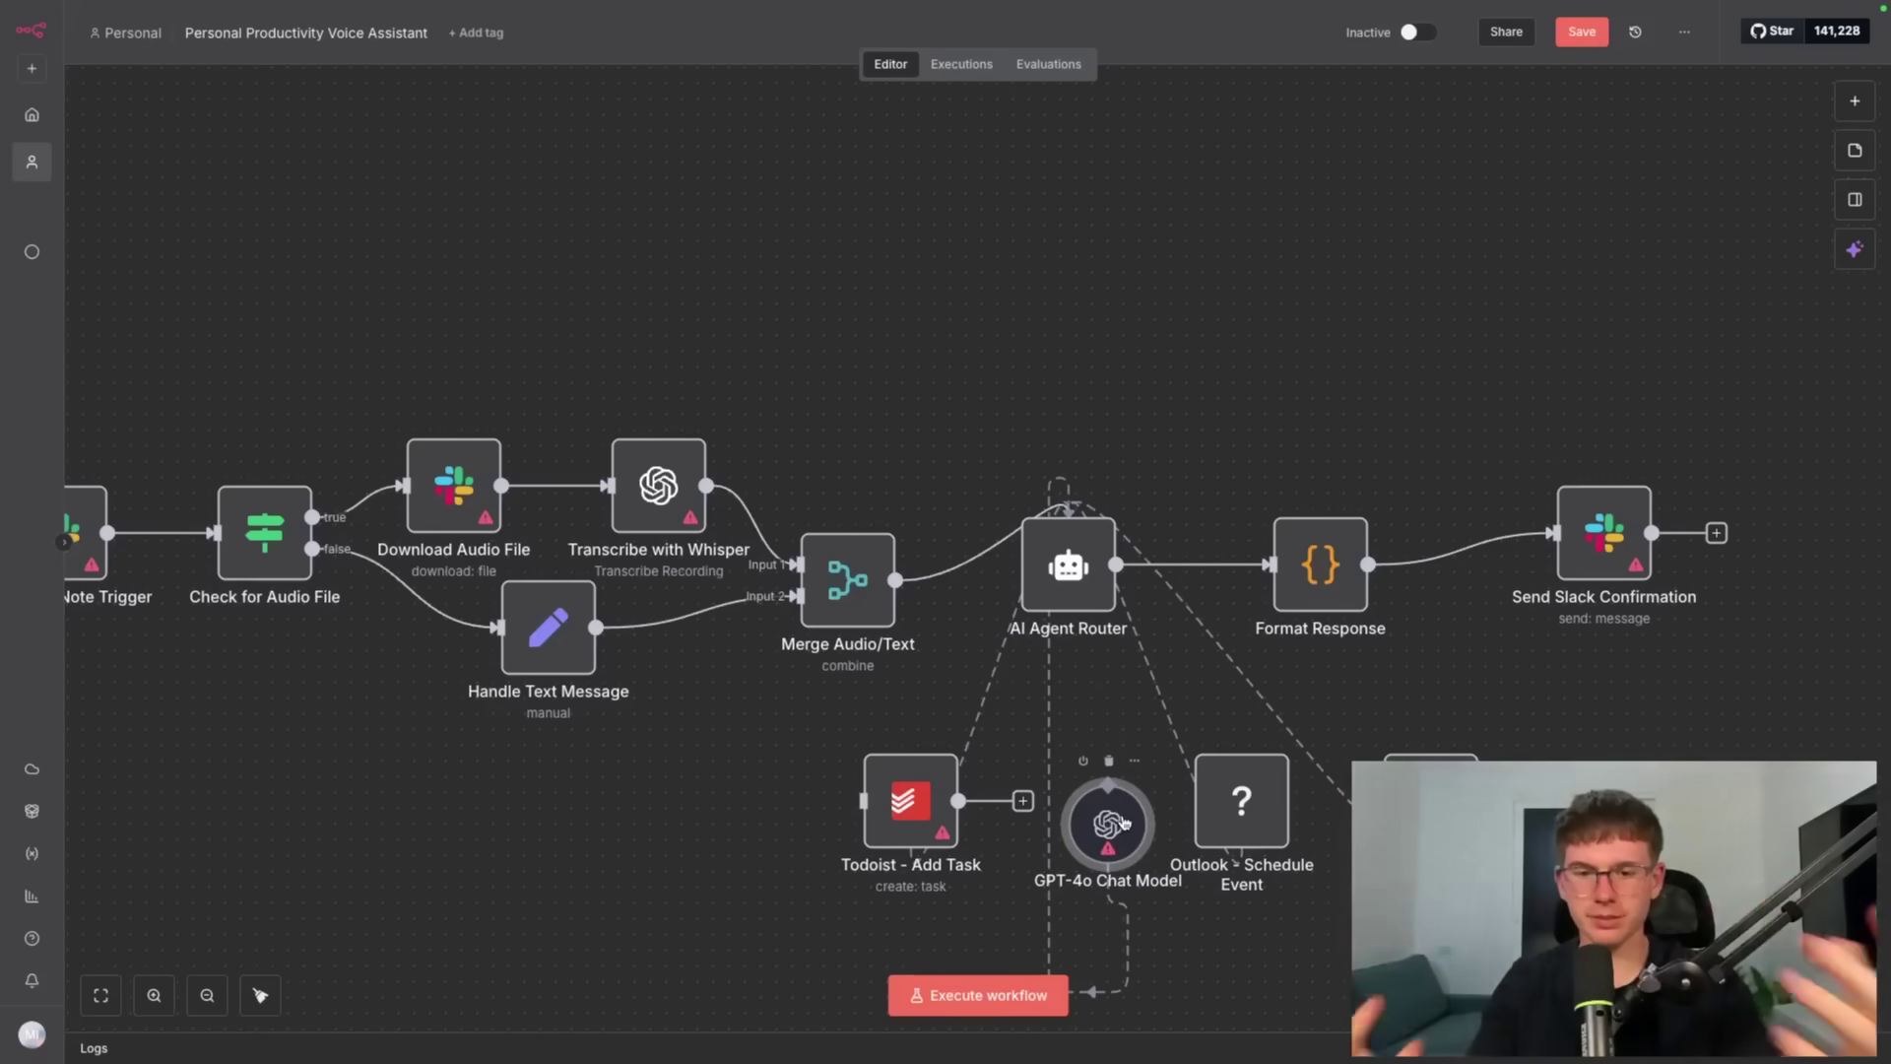
left_click_drag(1073, 581, 1071, 522)
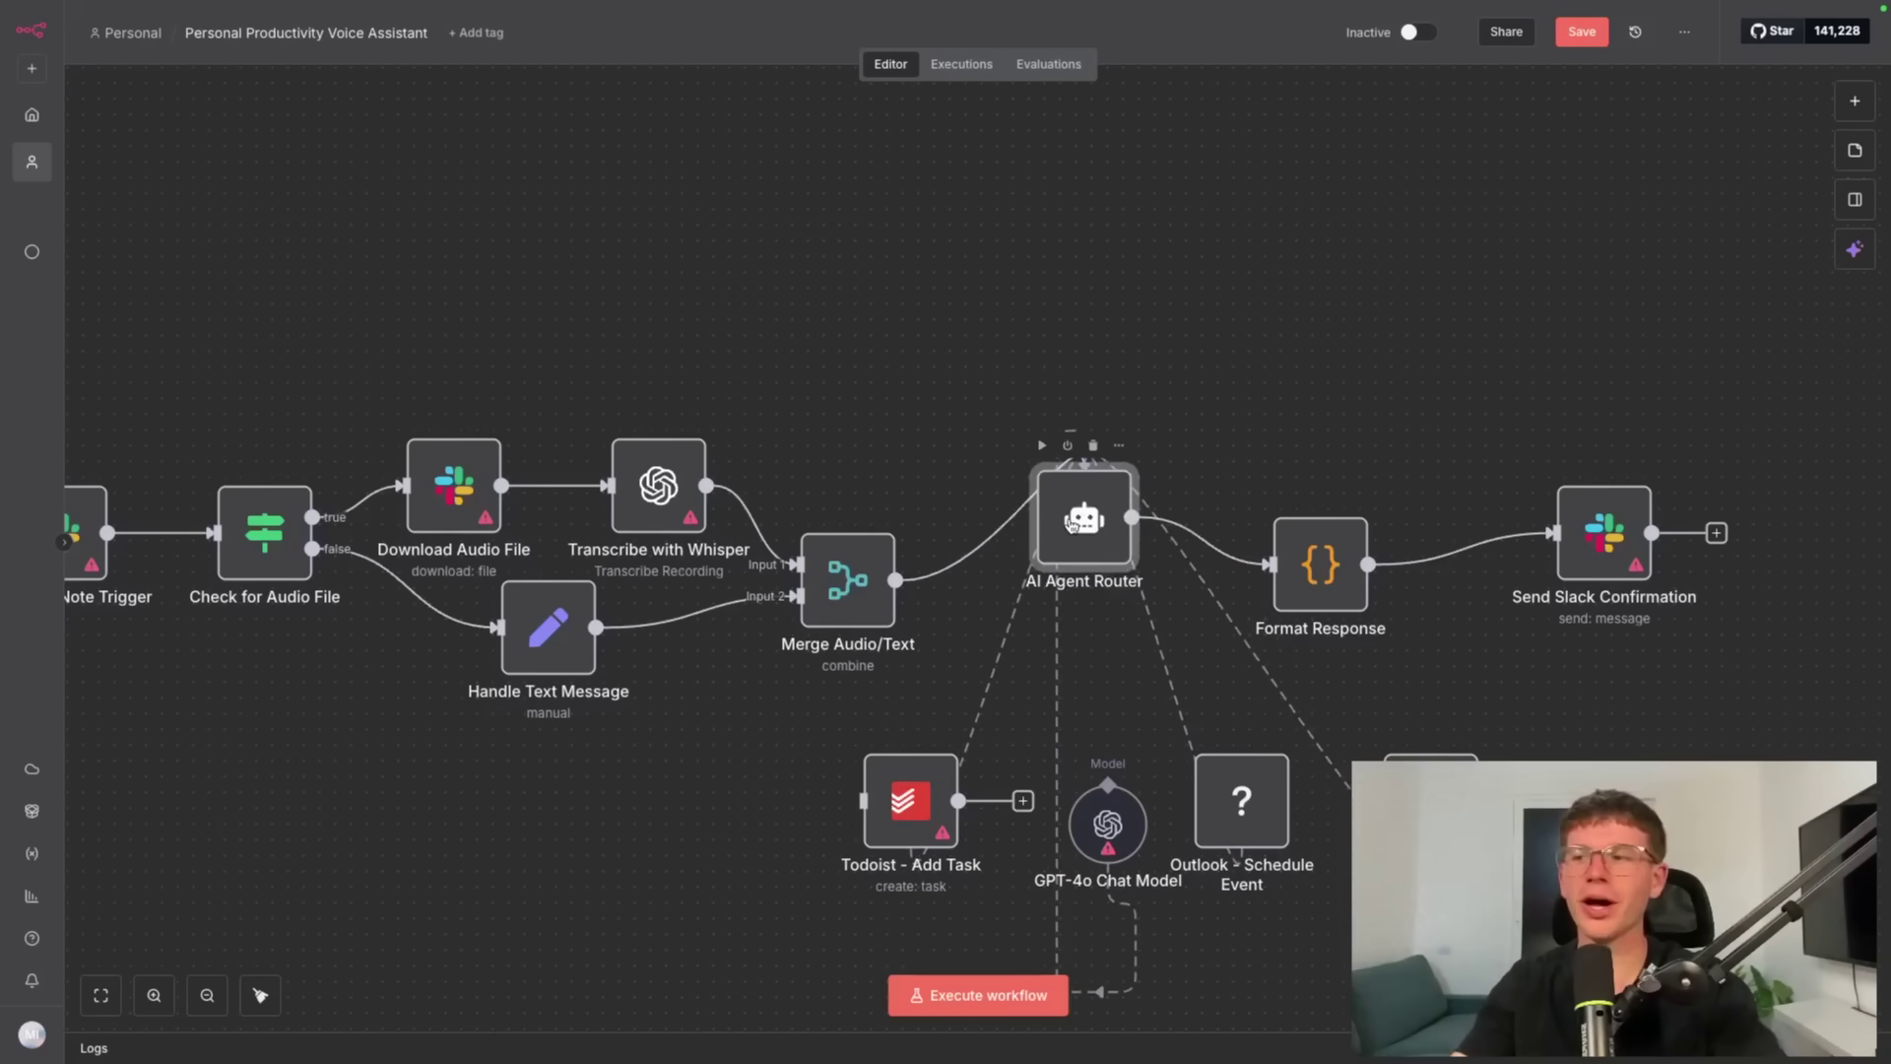
left_click(1214, 415)
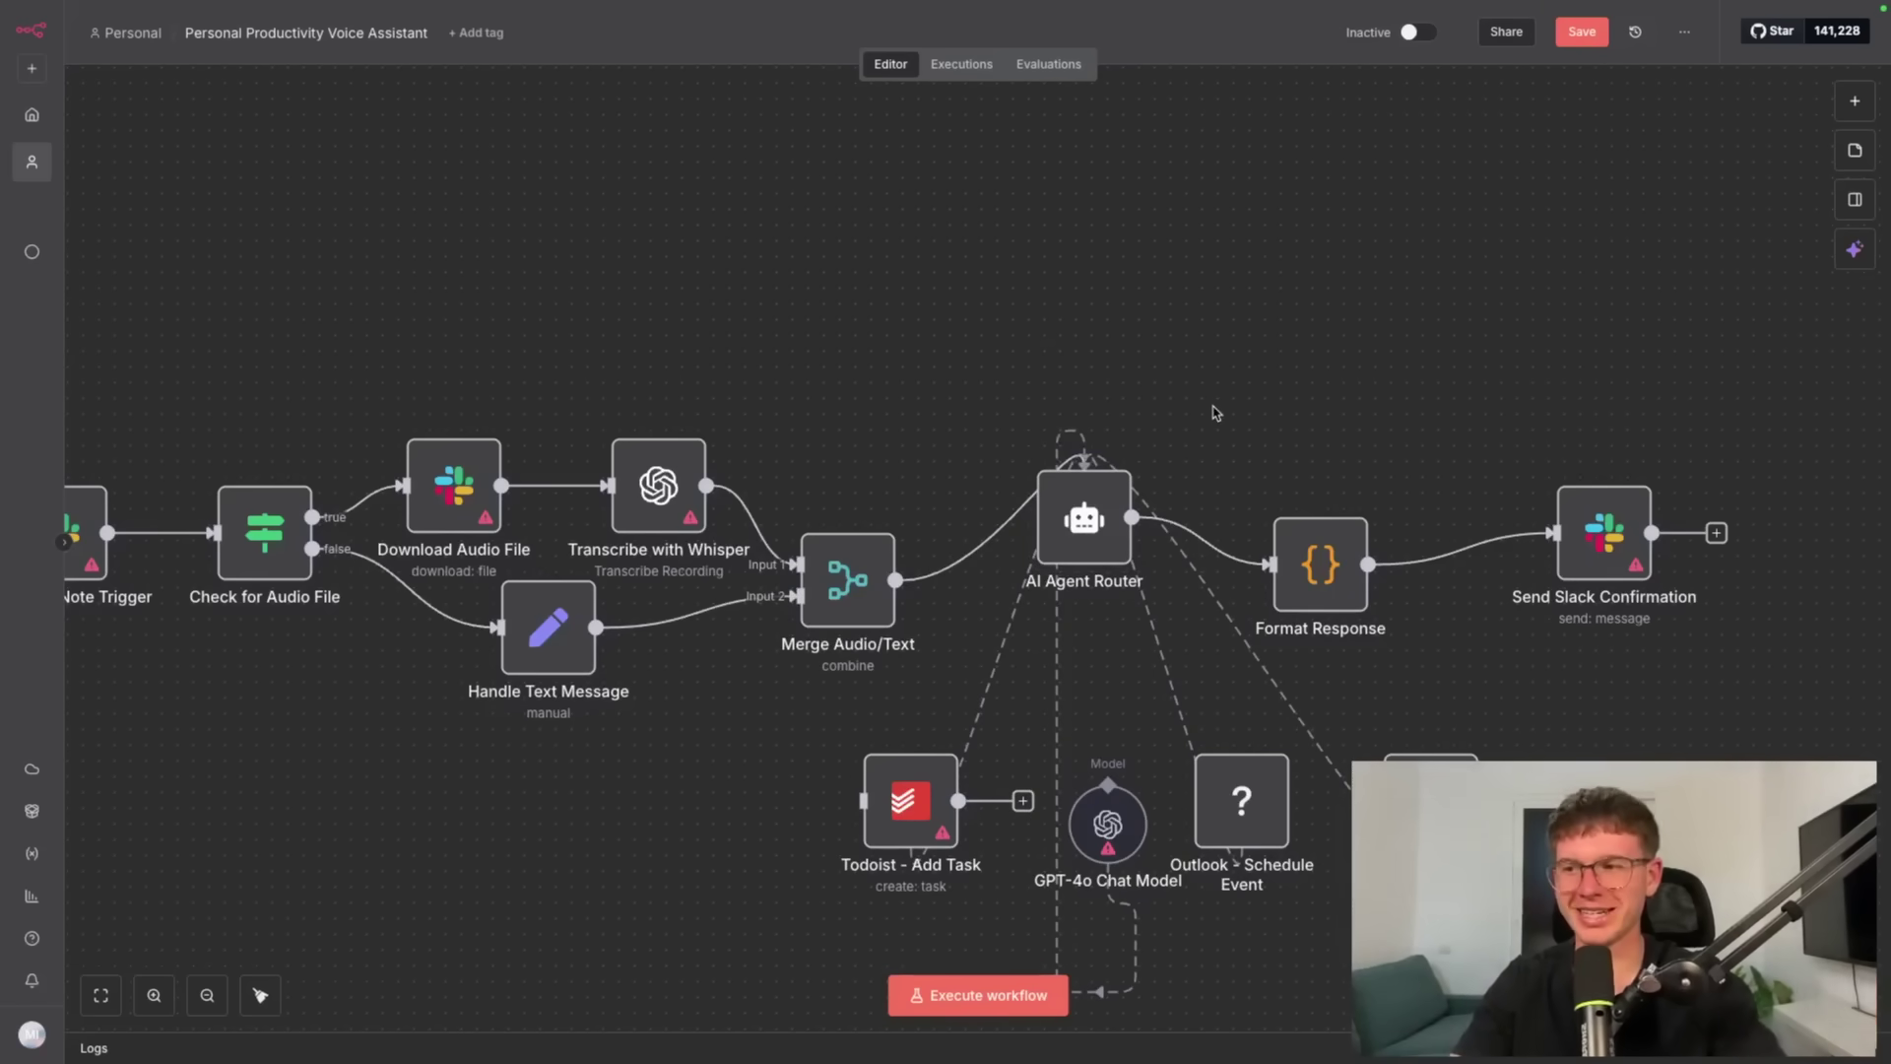
key("1")
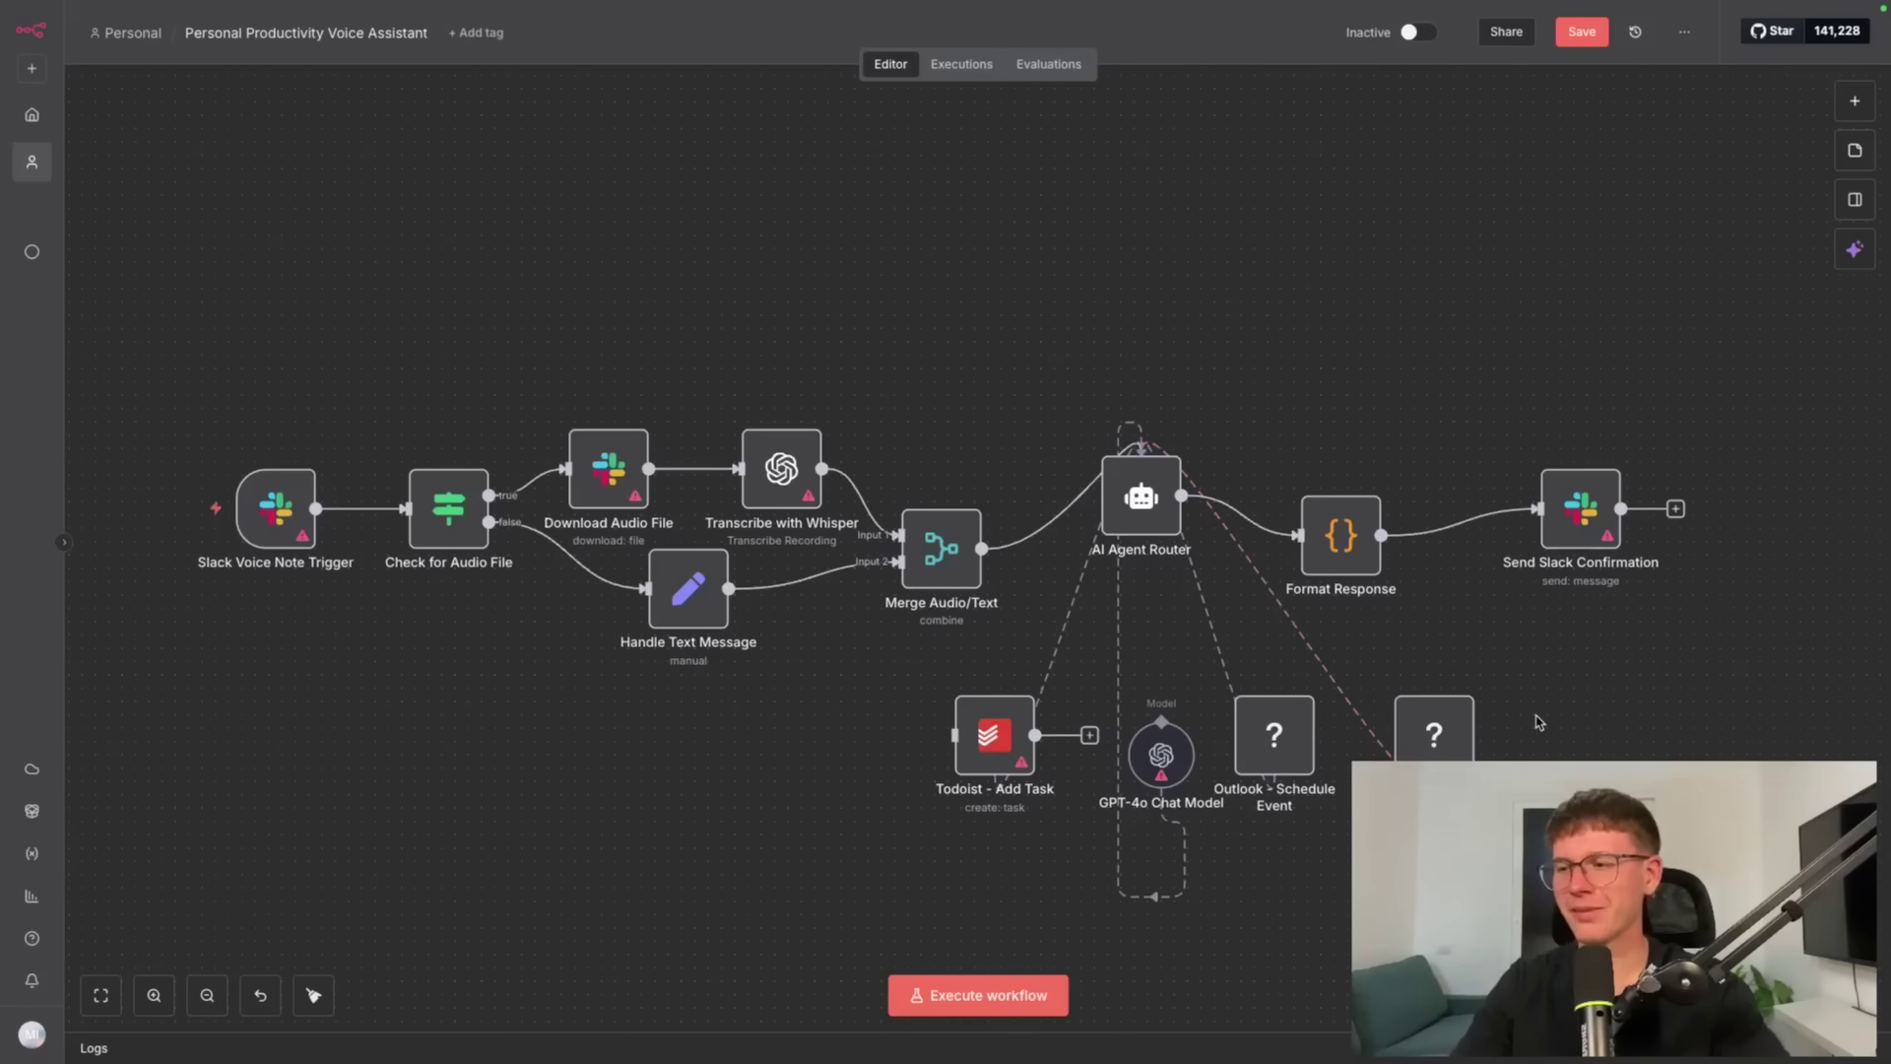
Assign the Slack account credential to the Download Audio File node
double_click(608, 468)
left_click(795, 163)
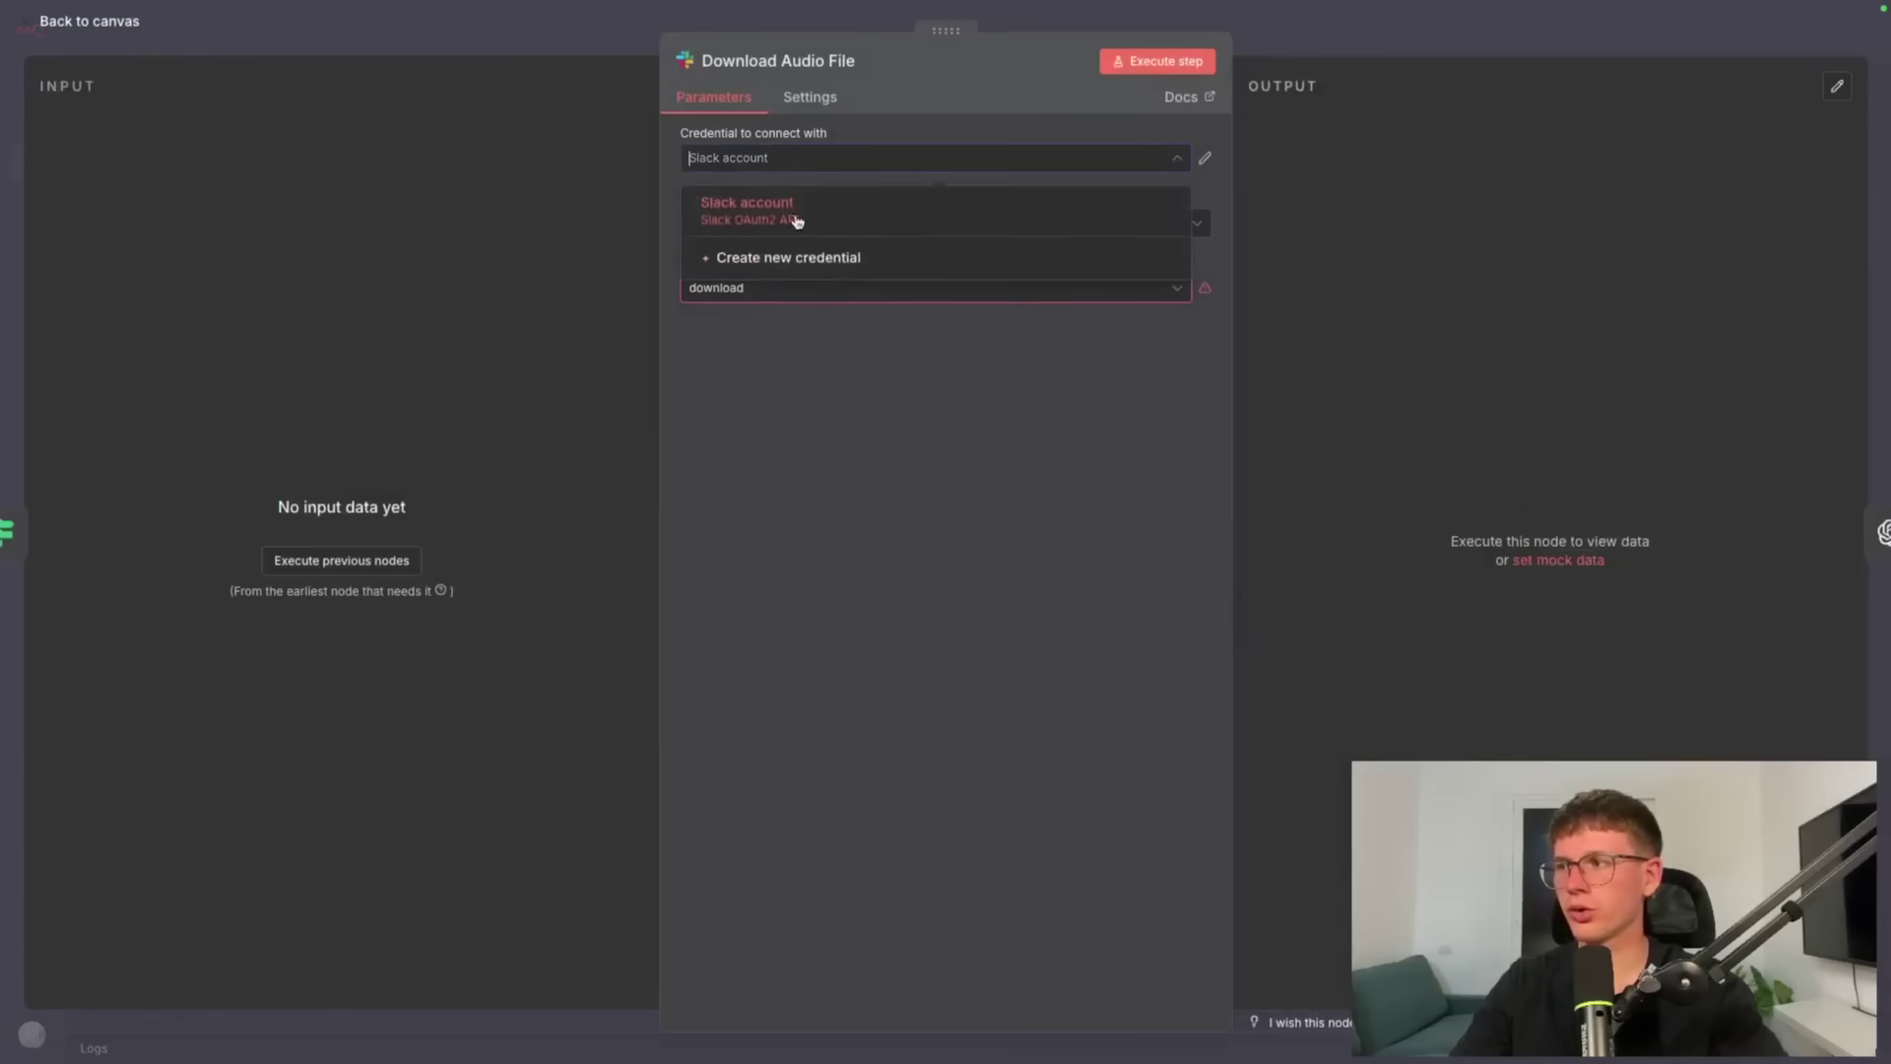
left_click(591, 50)
left_click(591, 44)
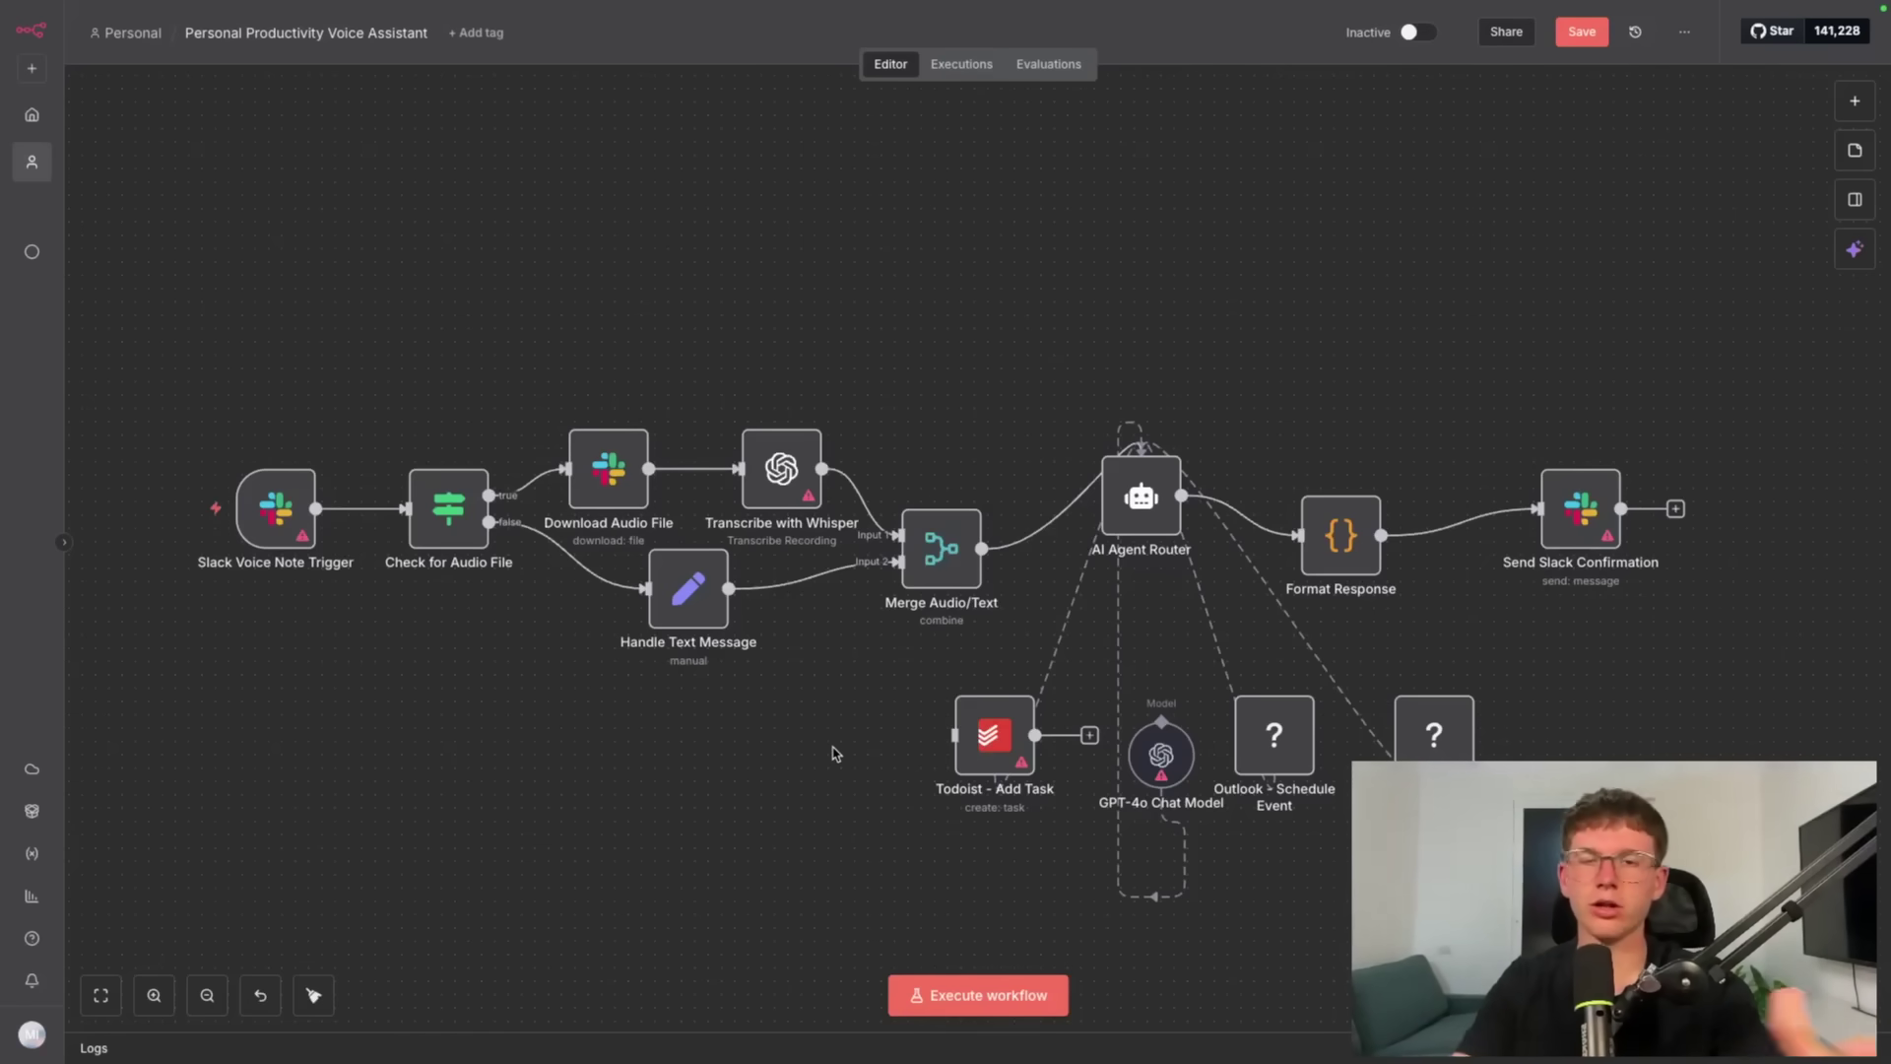
Switch to the Notion 'Connecting Claude to MCP' guide and scroll through its numbered setup steps
key("super+Tab")
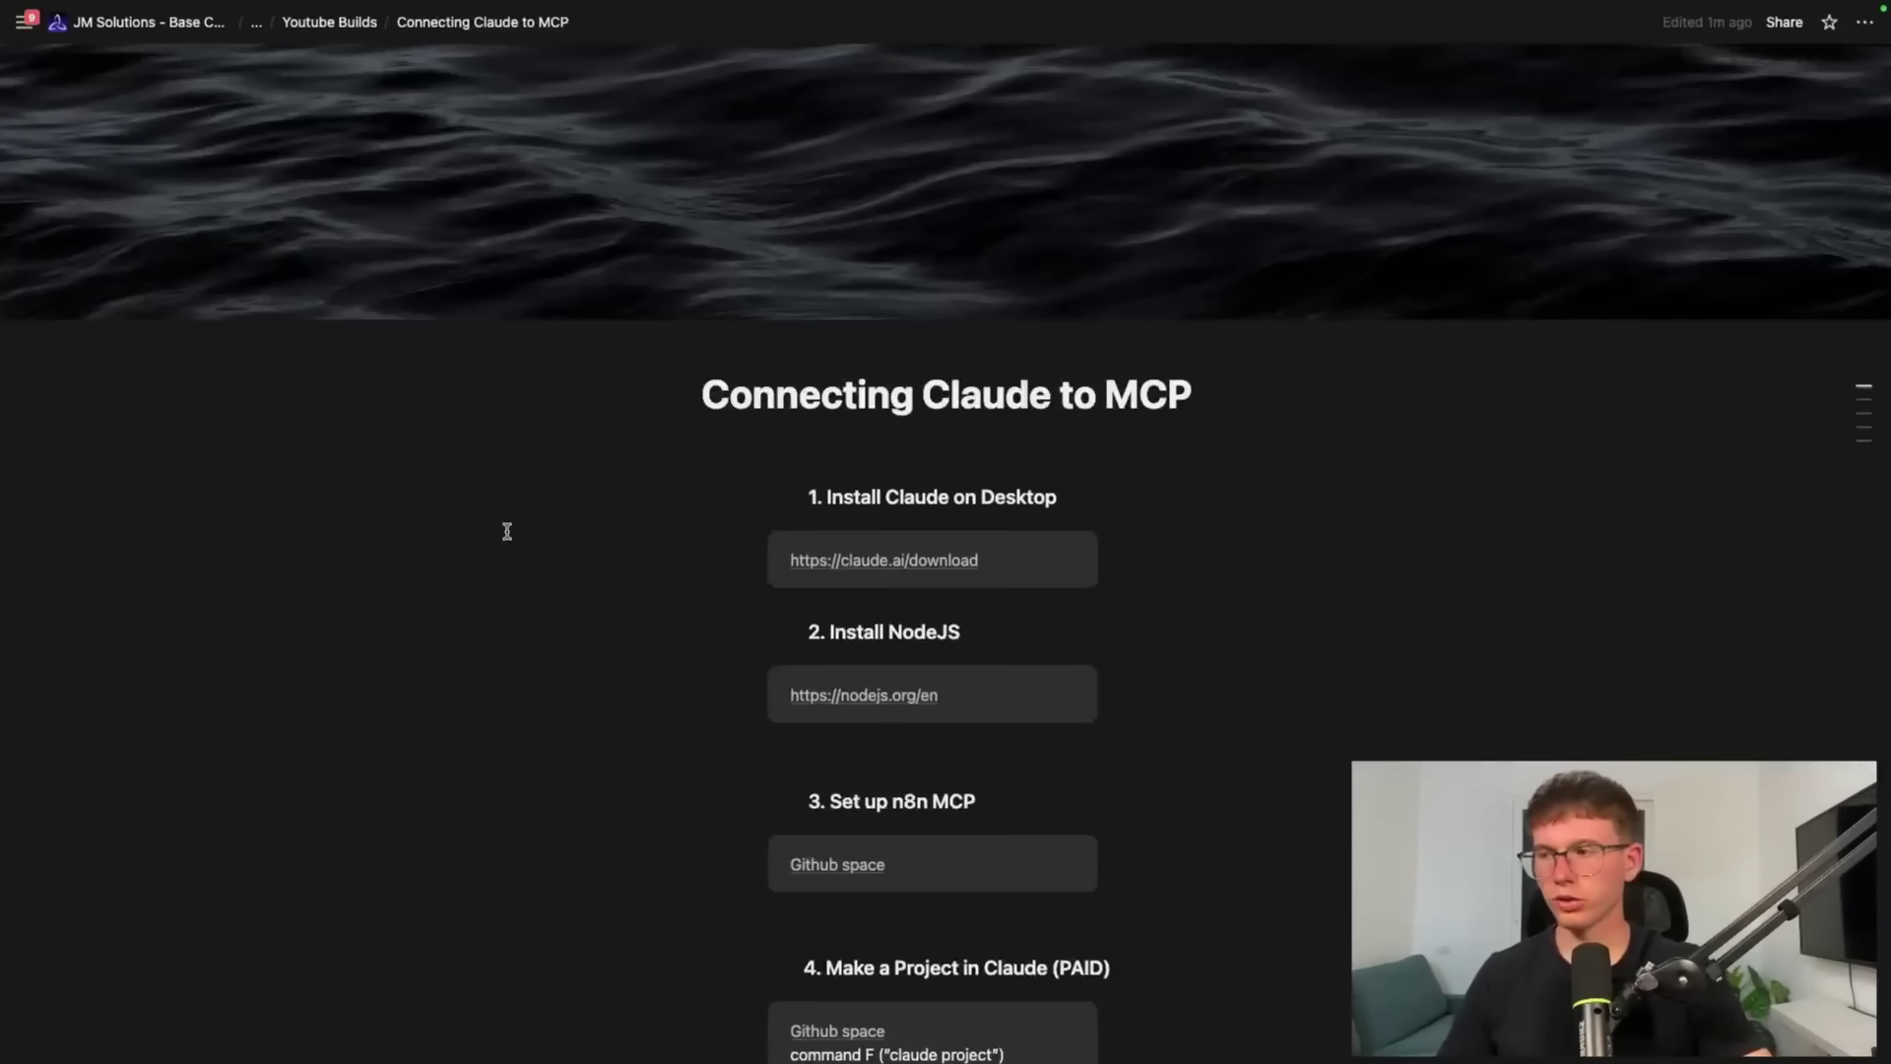
scroll(507, 530, "down", 5)
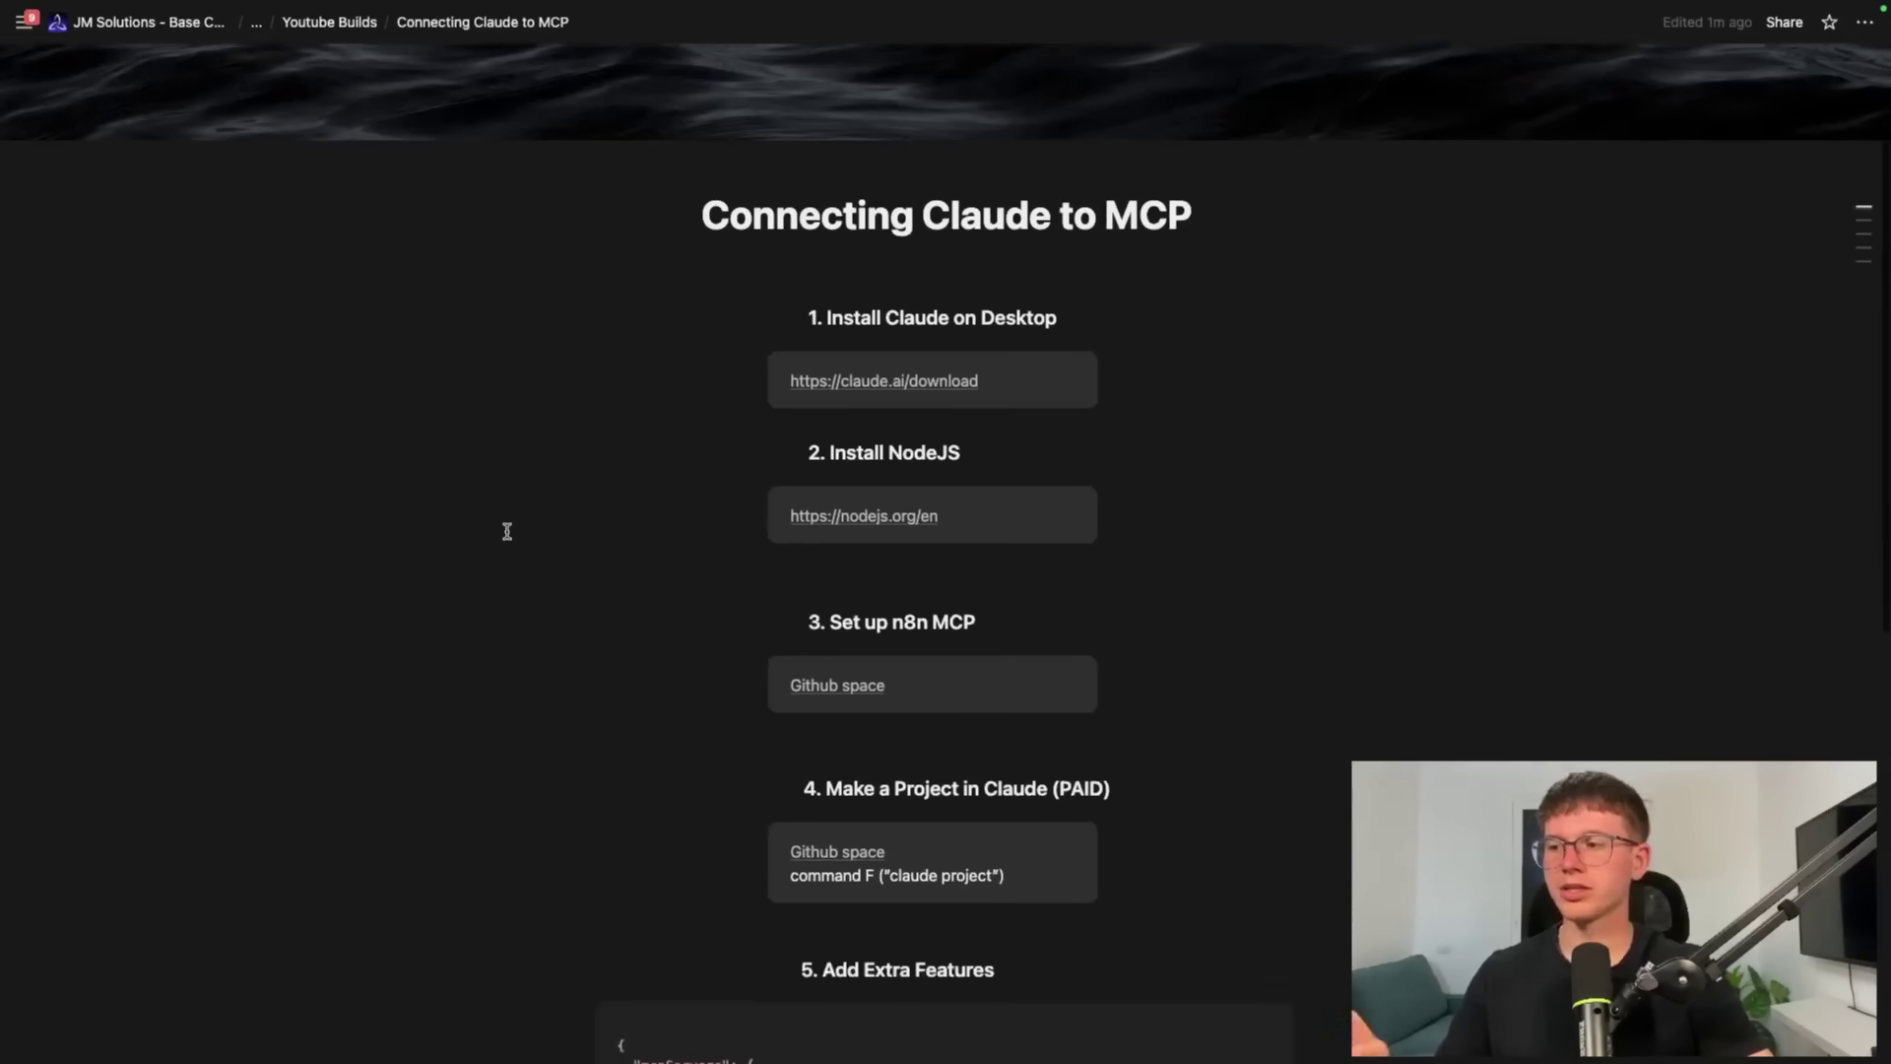
scroll(508, 531, "down", 10)
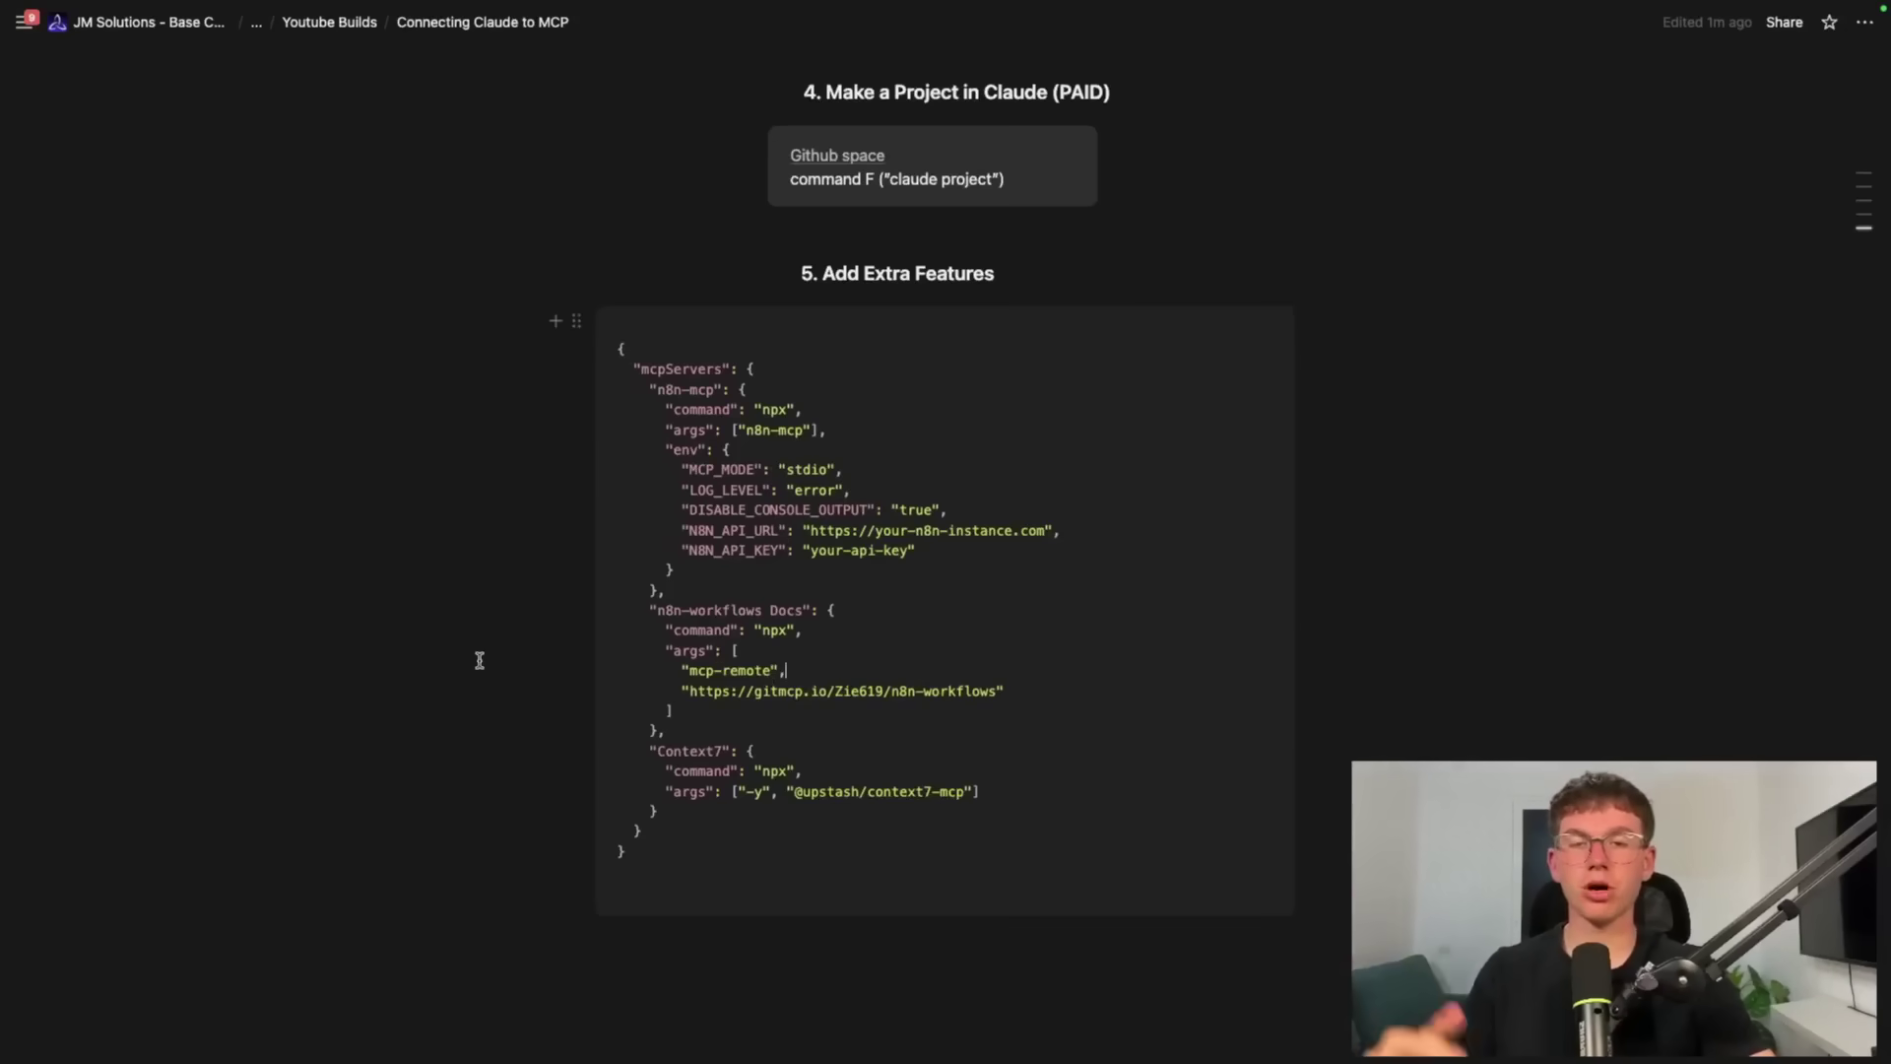
scroll(480, 660, "up", 15)
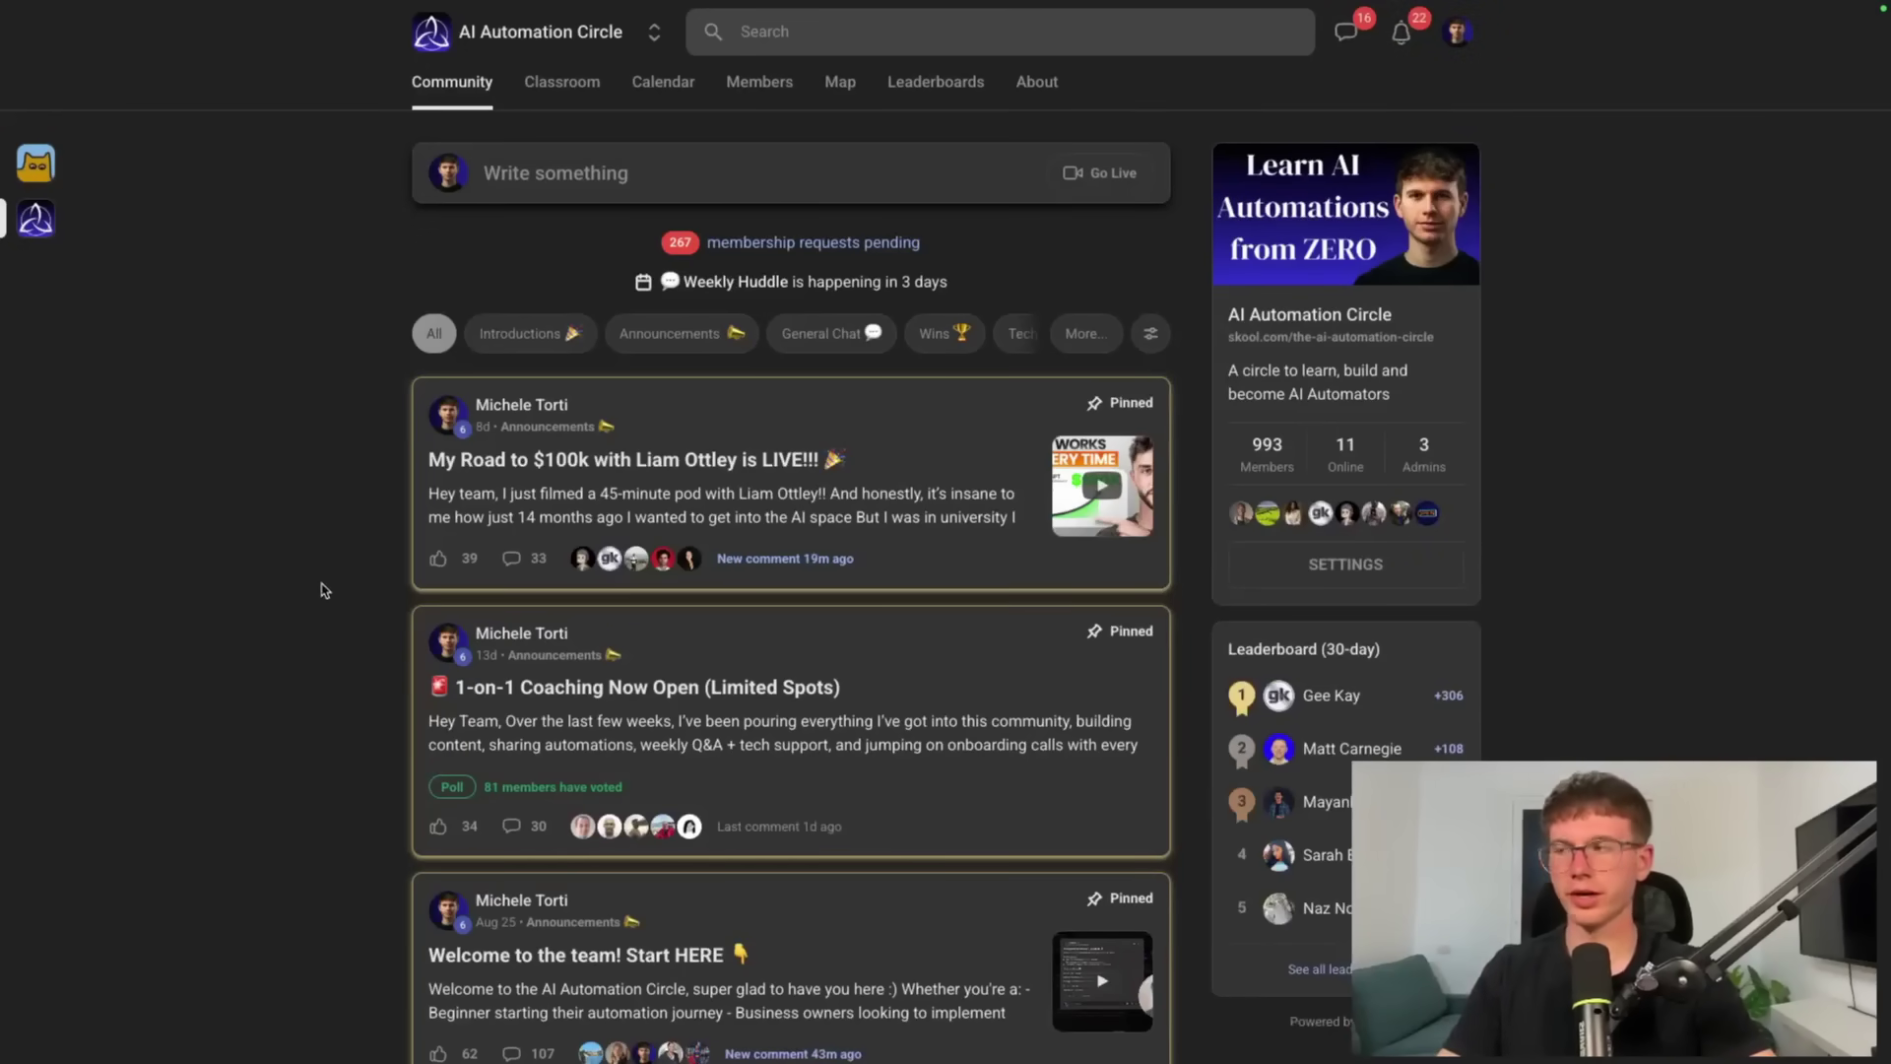
View the Templates Vault's AI Proposal Generator System lesson, then open AI Automations 101 at lesson 3.1
left_click(545, 99)
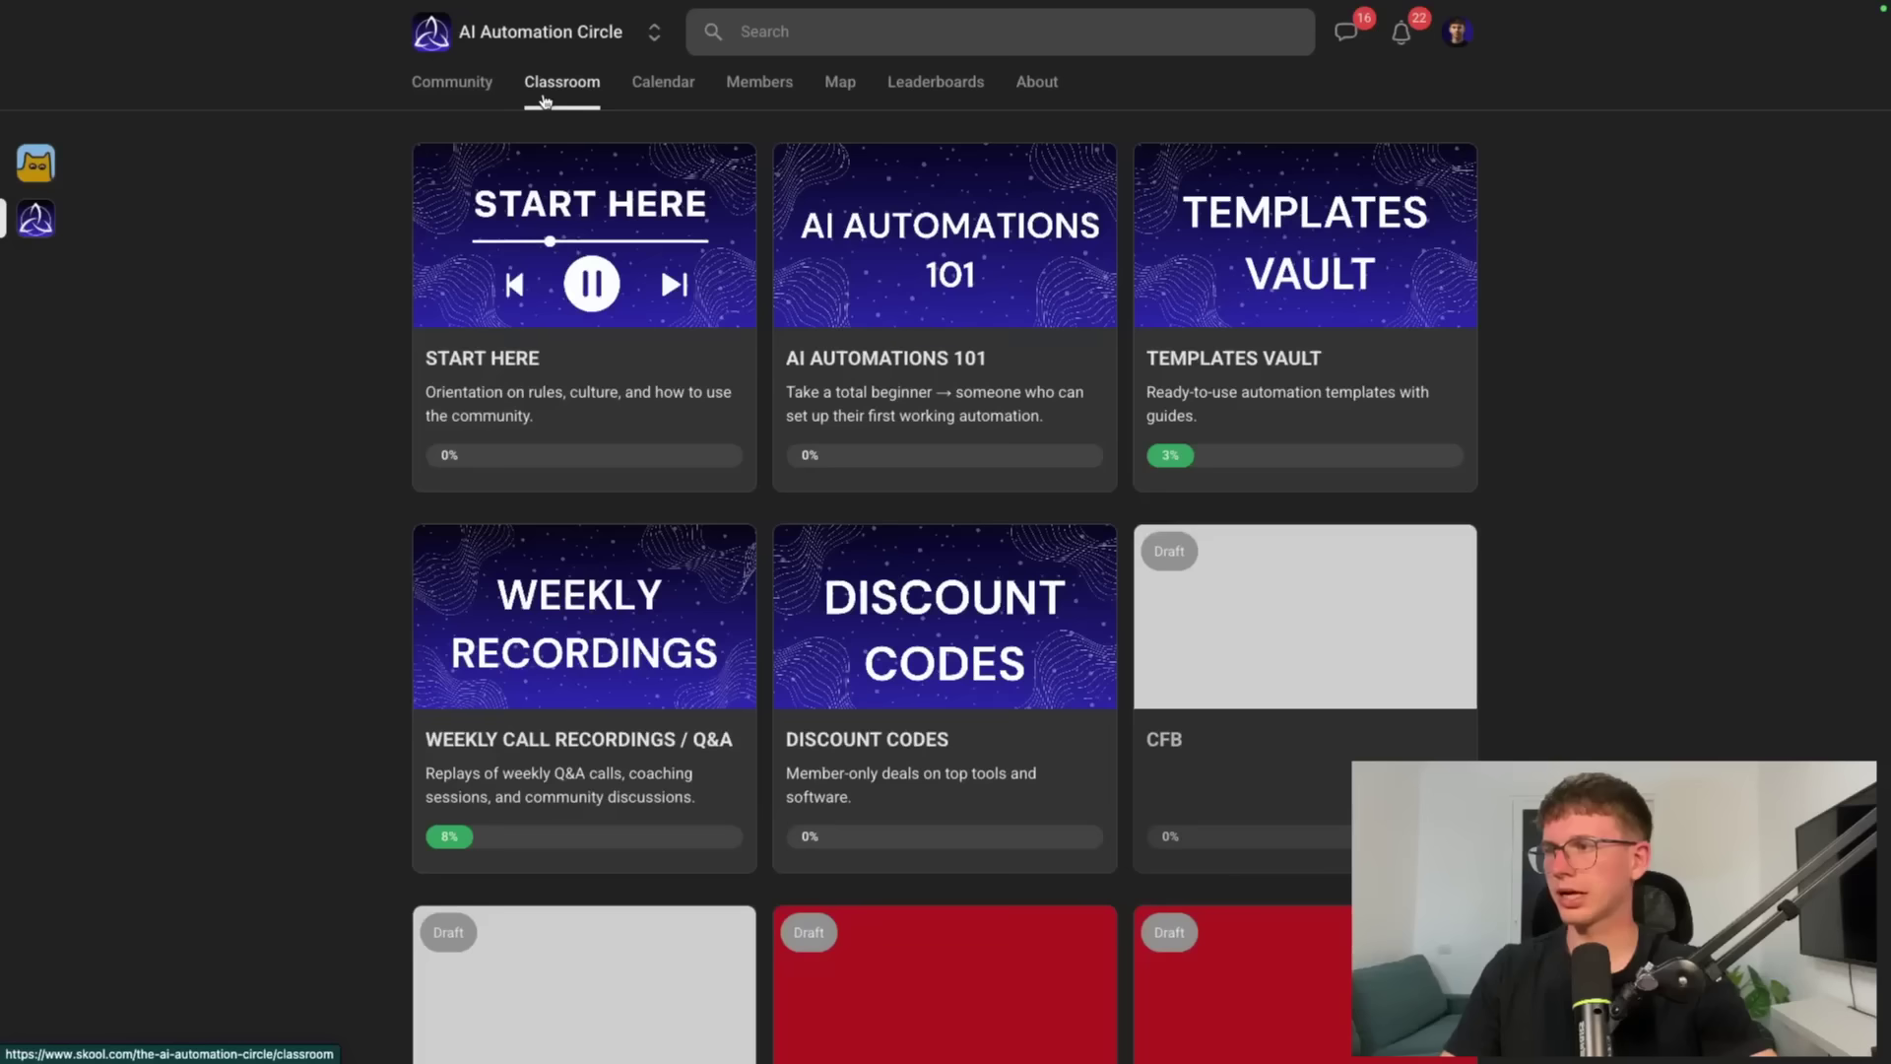
left_click(1271, 264)
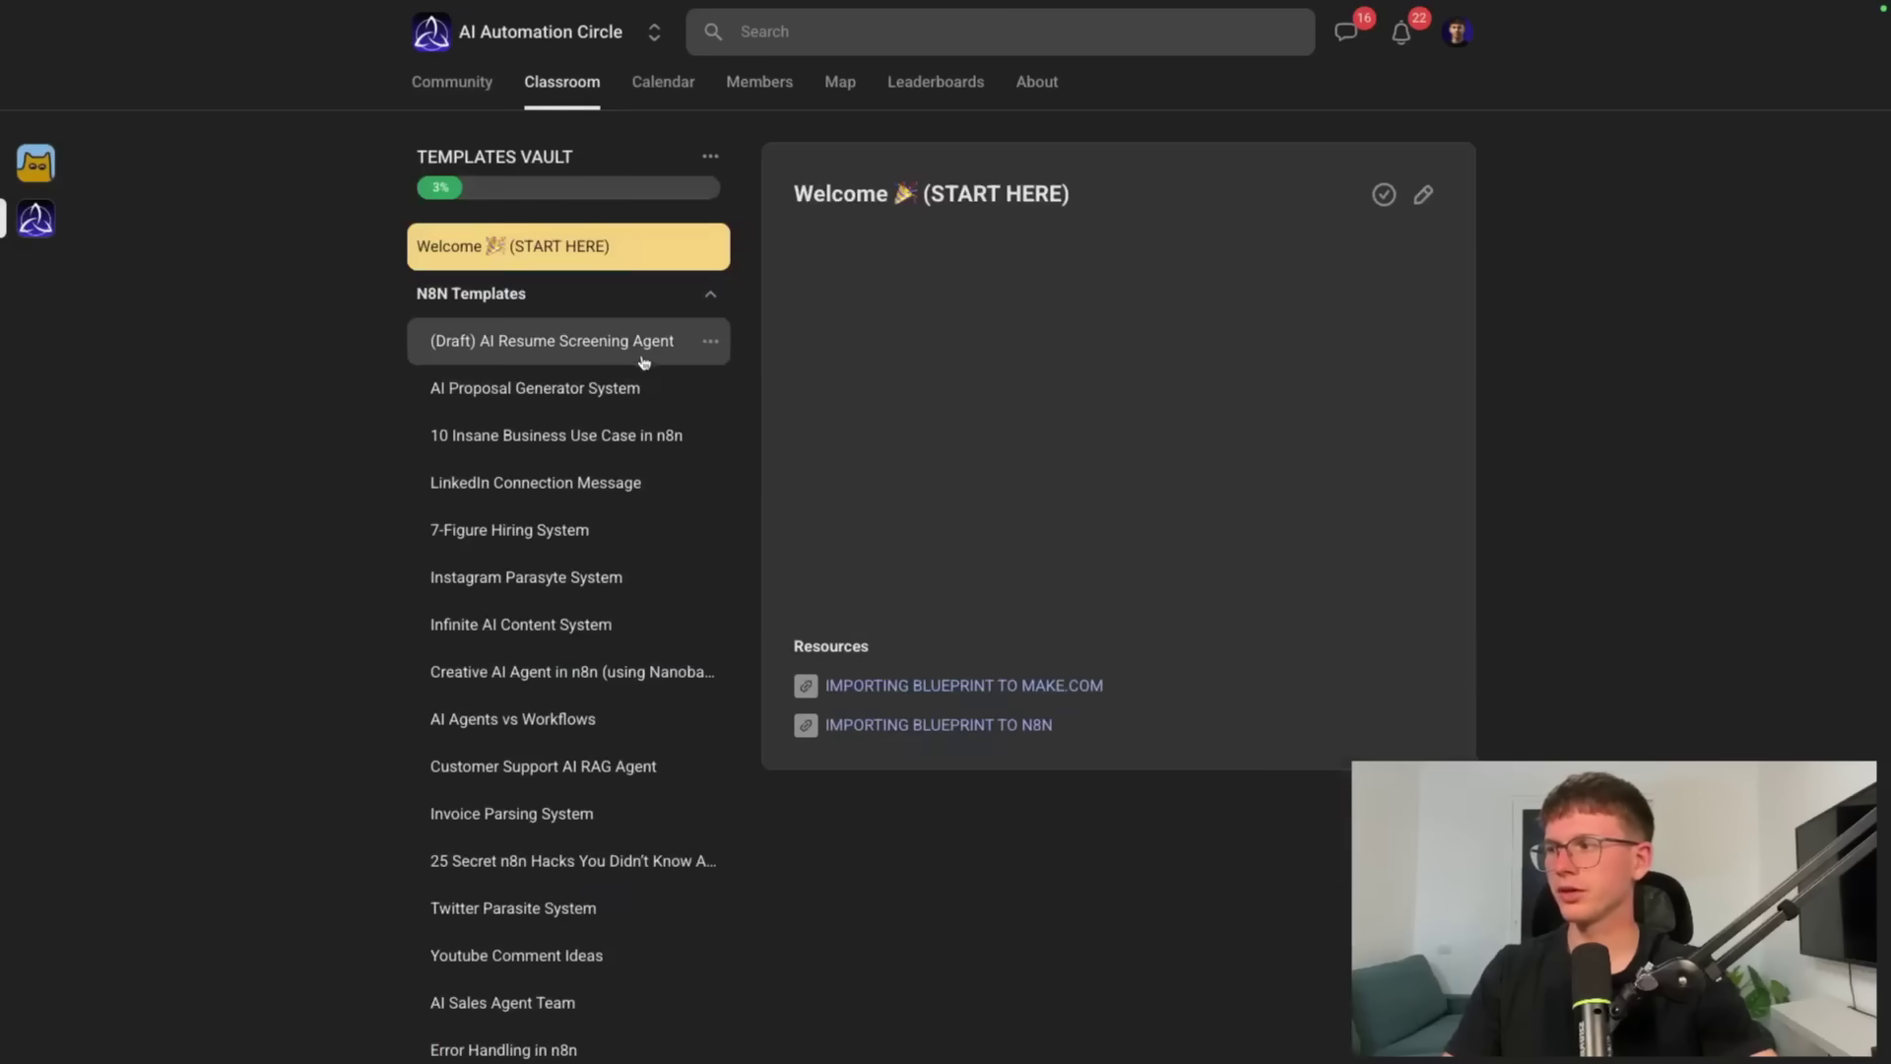
left_click(564, 381)
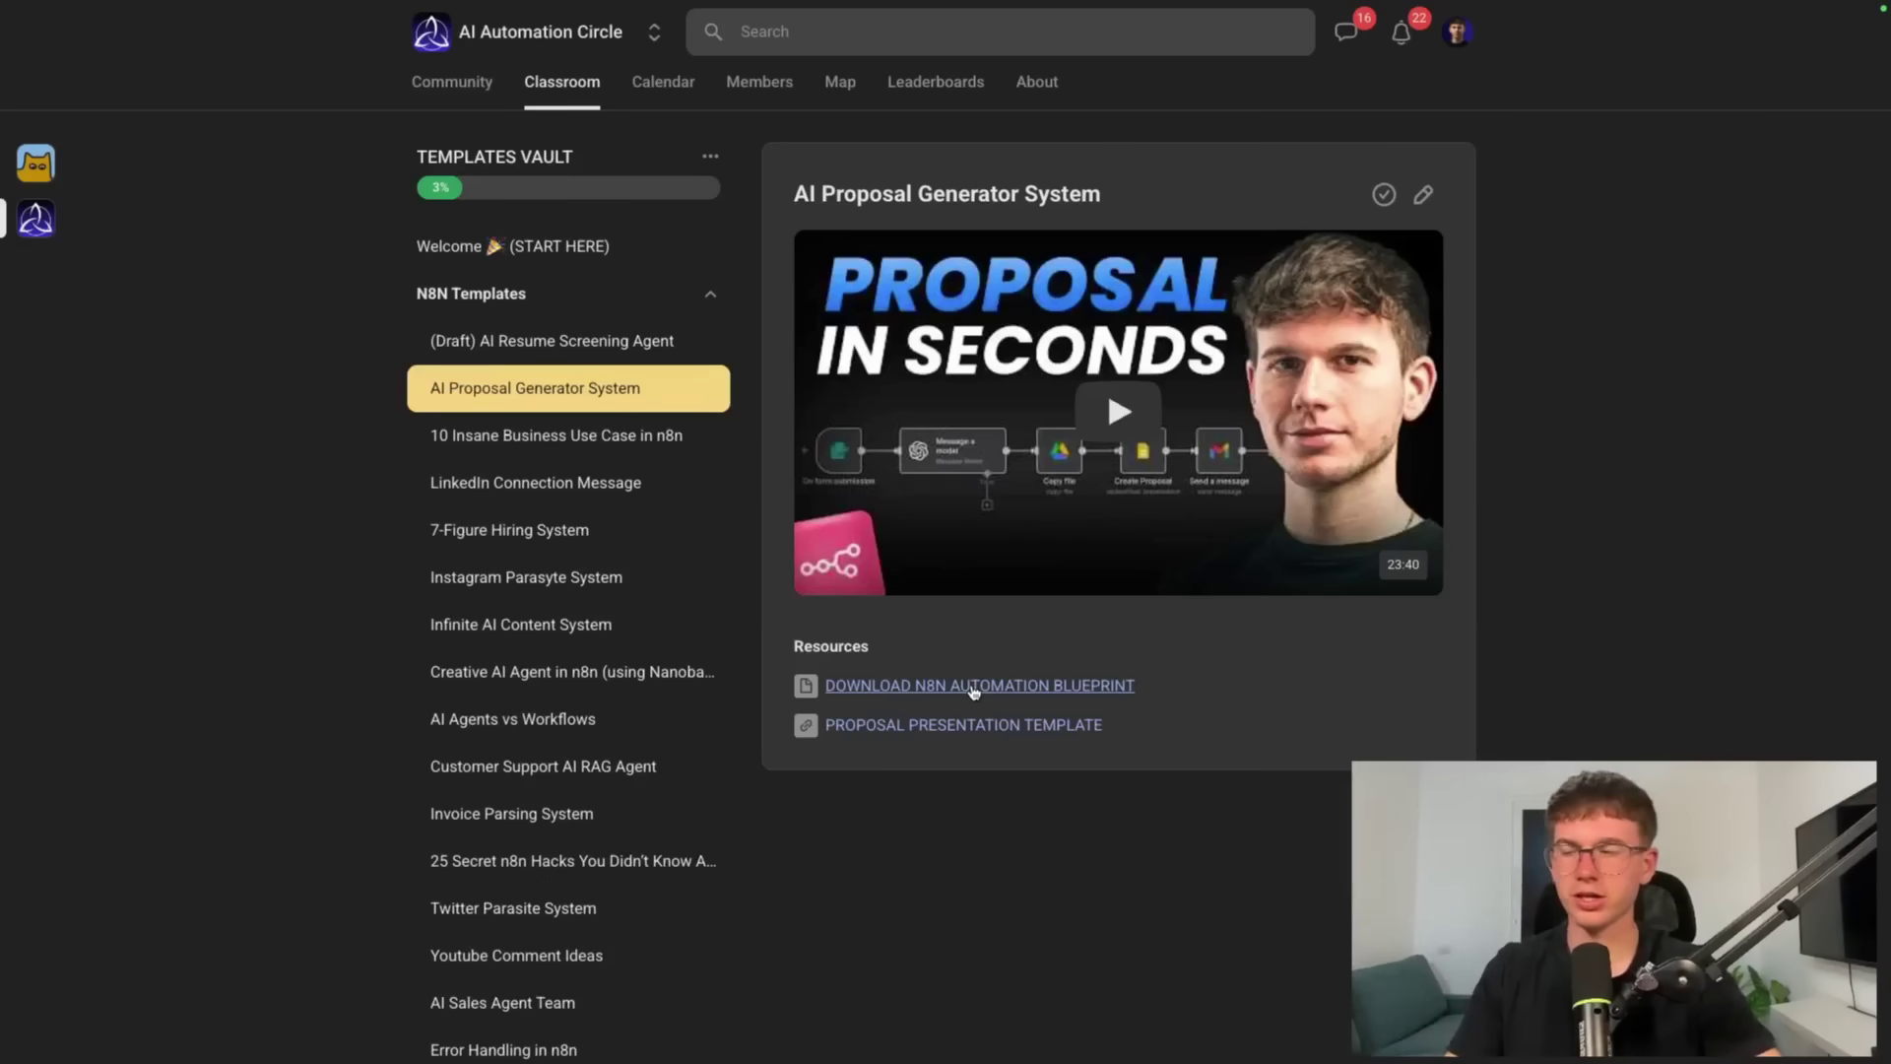
left_click(571, 86)
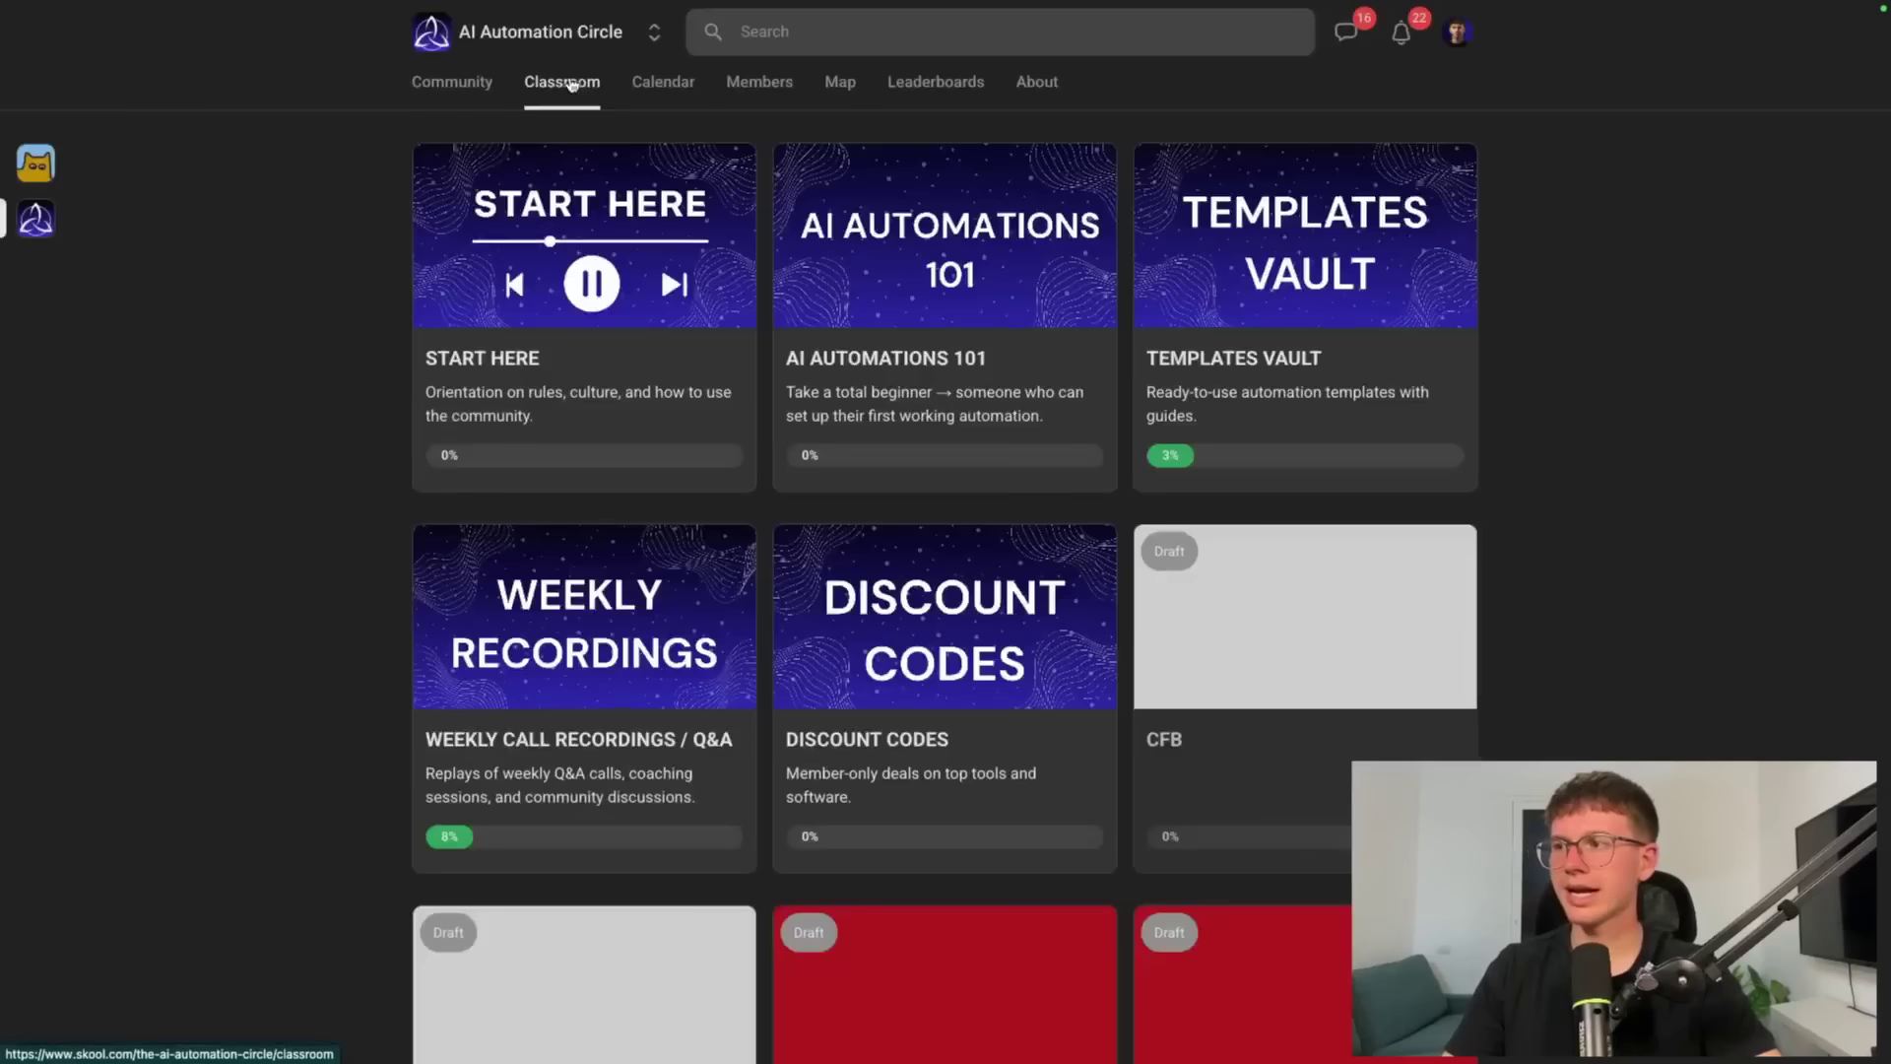
key("alt+Left")
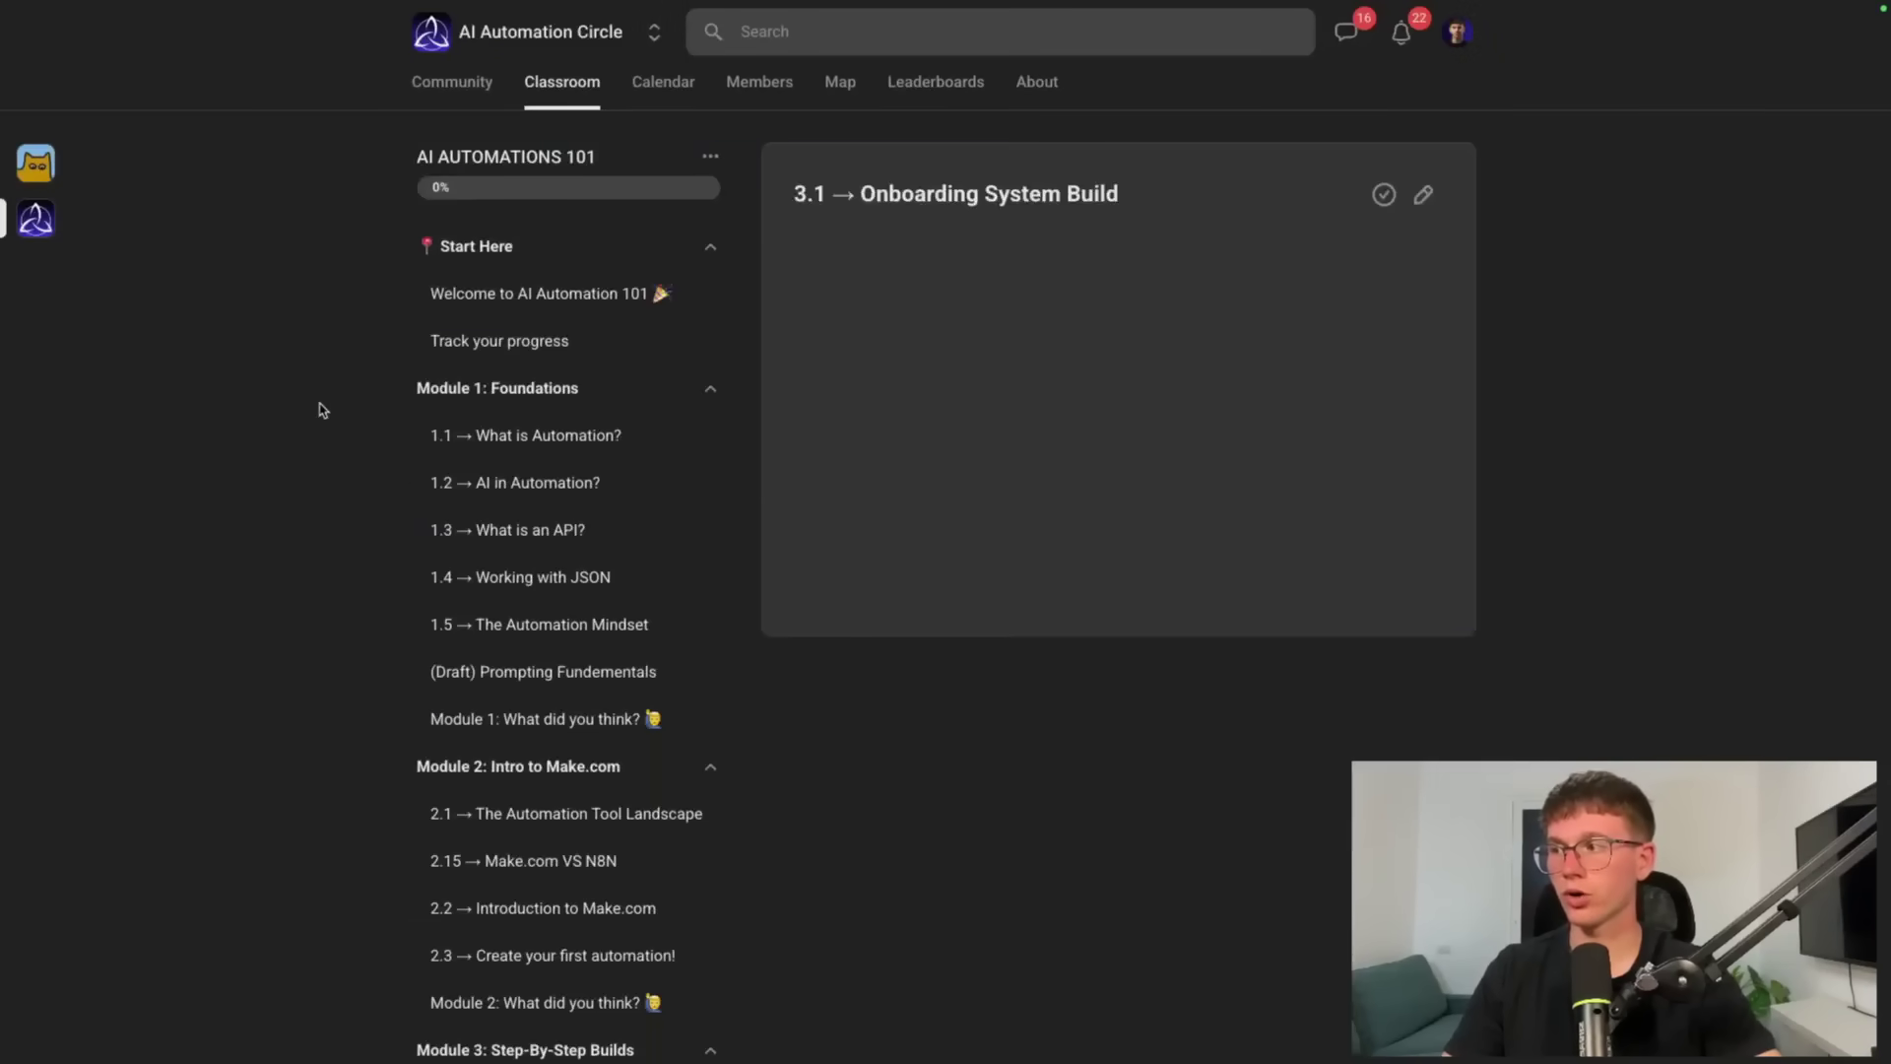